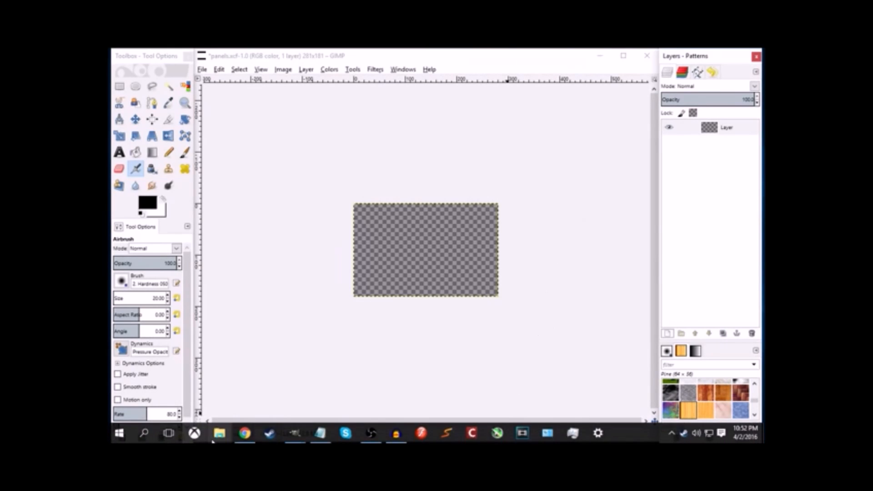
Switch to the browser and examine the panel layouts of Kirby's Quest comics 112 and 111
click(248, 436)
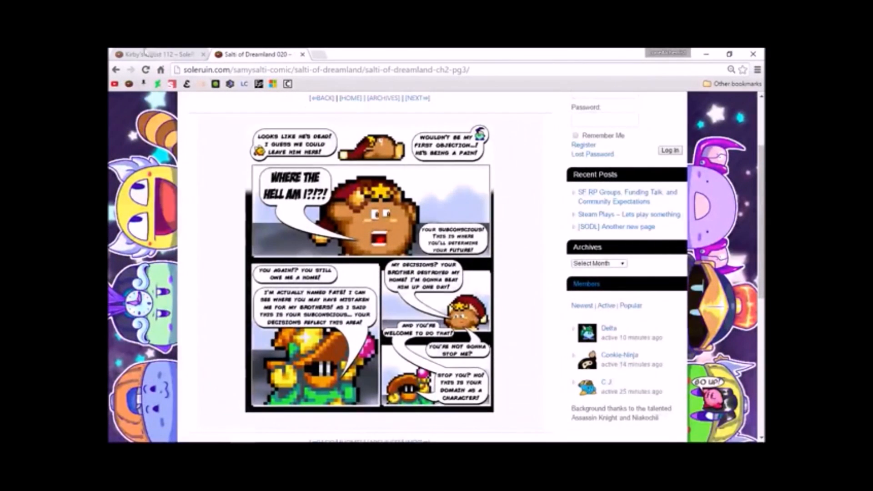
click(150, 54)
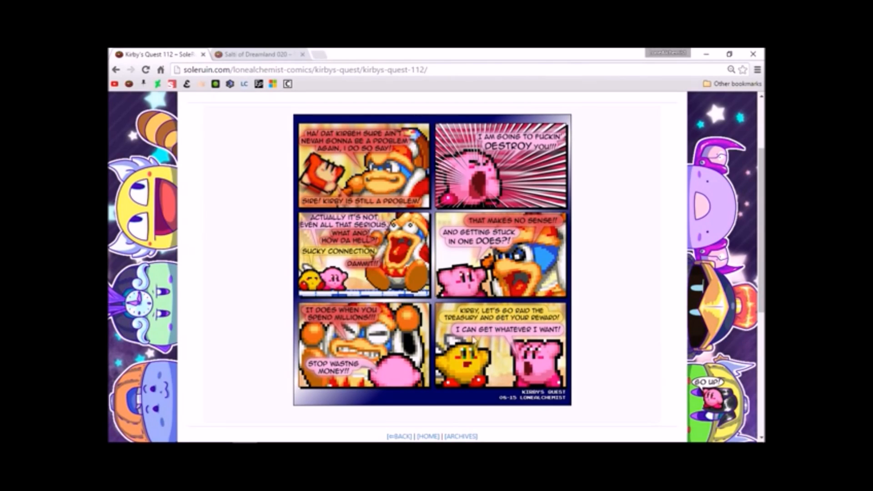
click(409, 436)
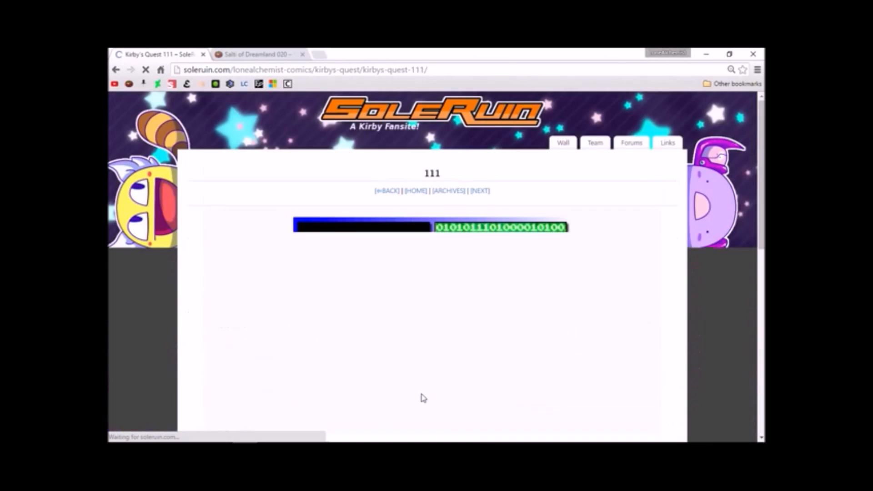
scroll(499, 342, down, 5)
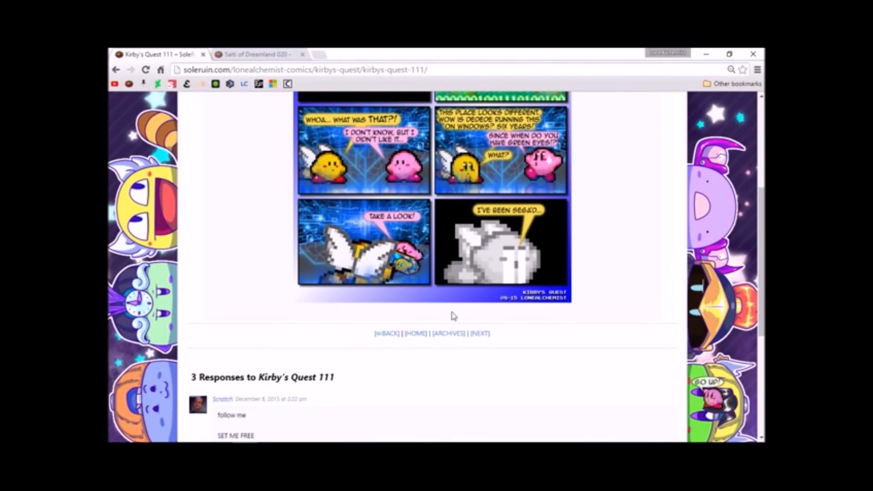
scroll(452, 315, up, 1)
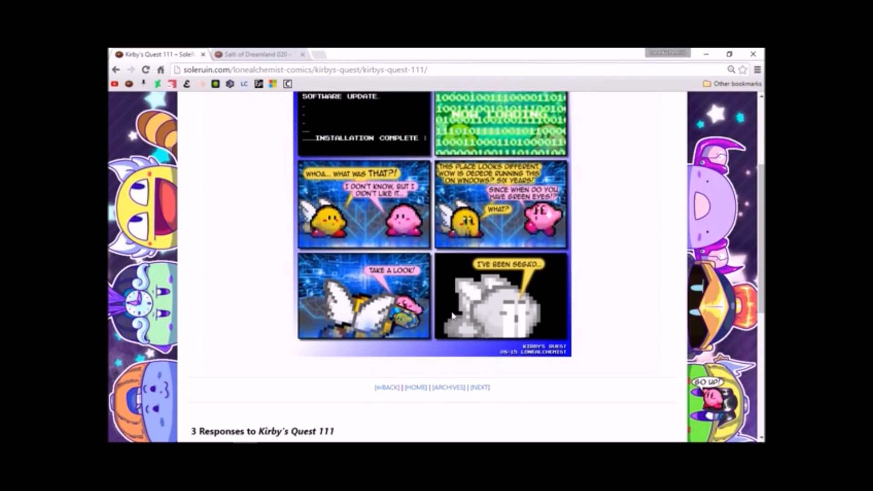
scroll(453, 315, up, 2)
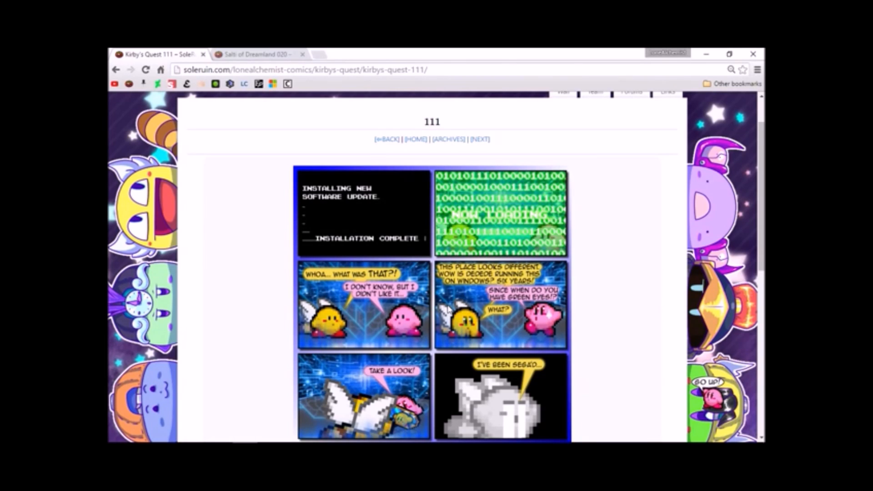
scroll(456, 295, down, 1)
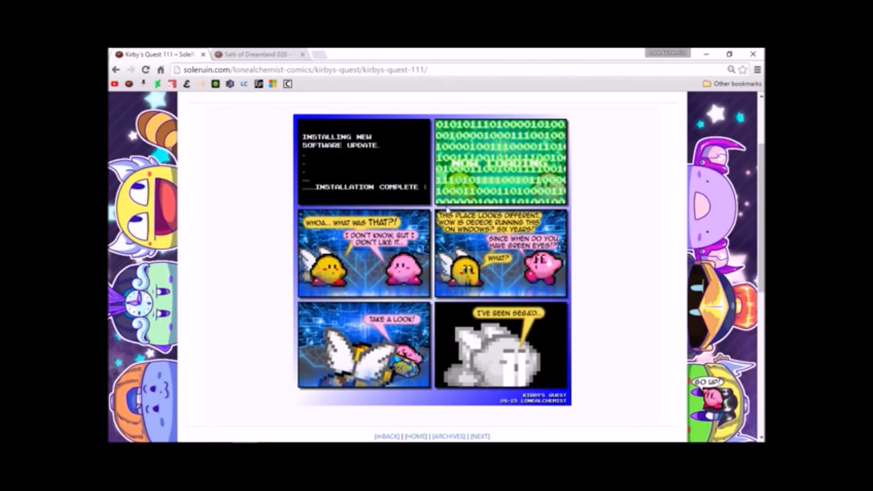
Examine the panel layouts of Salti of Dreamland pages 020, 019 and 018, going backwards through the comic
click(258, 54)
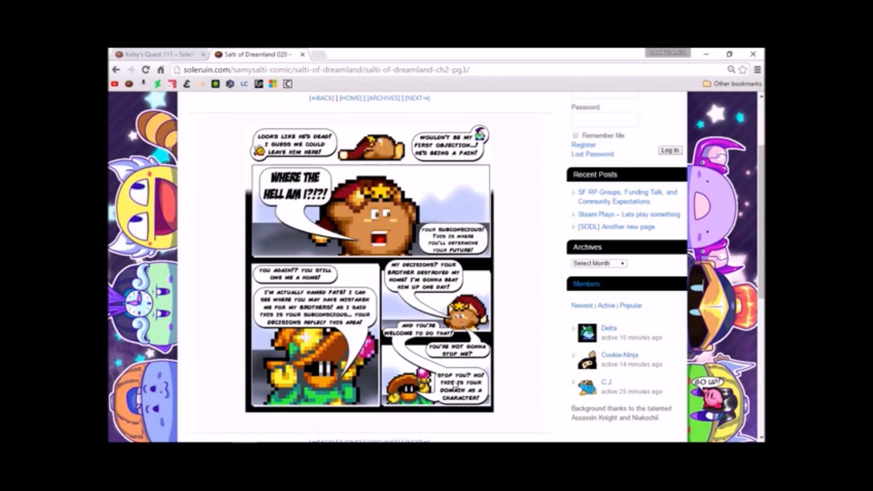
scroll(454, 384, down, 1)
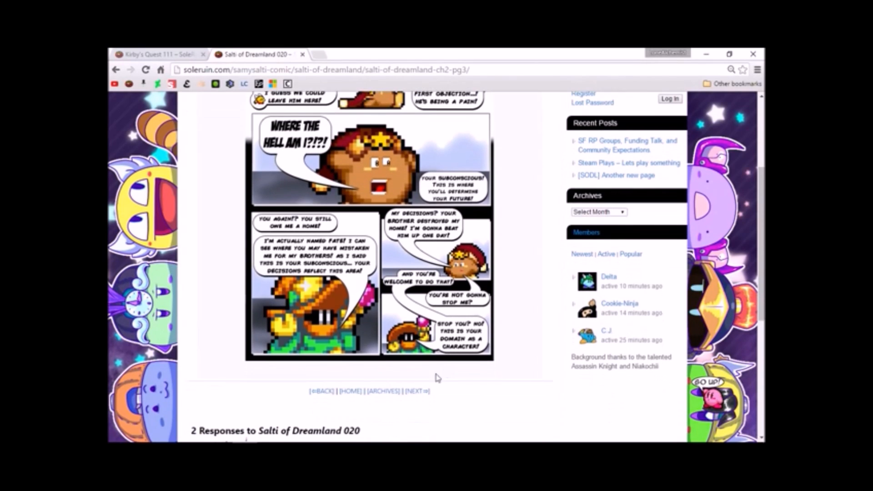
click(325, 392)
scroll(386, 178, down, 3)
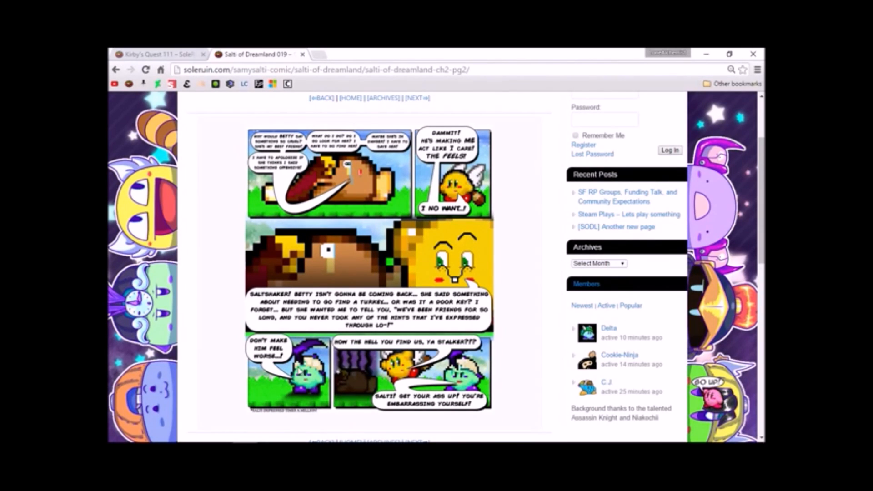
scroll(372, 366, down, 3)
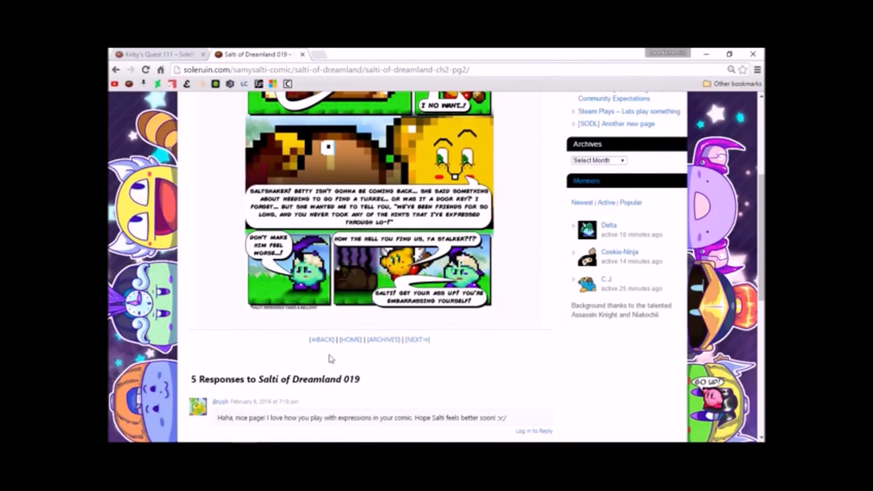
click(321, 341)
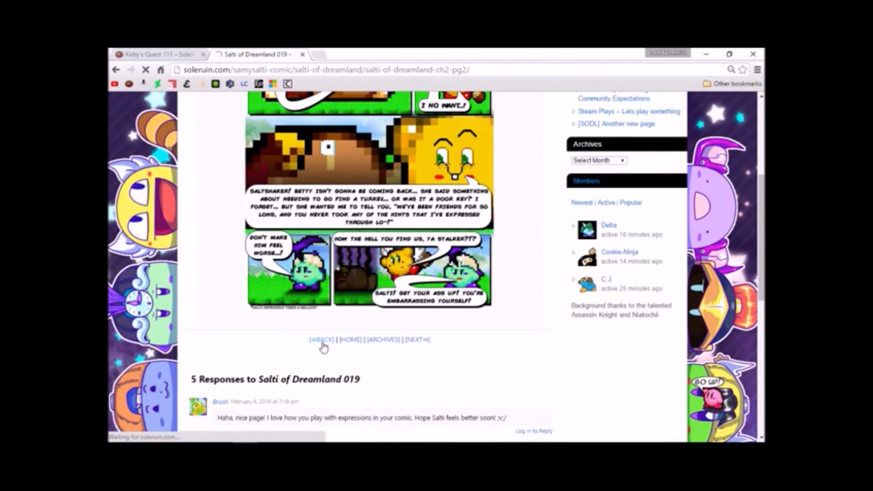
scroll(326, 333, down, 2)
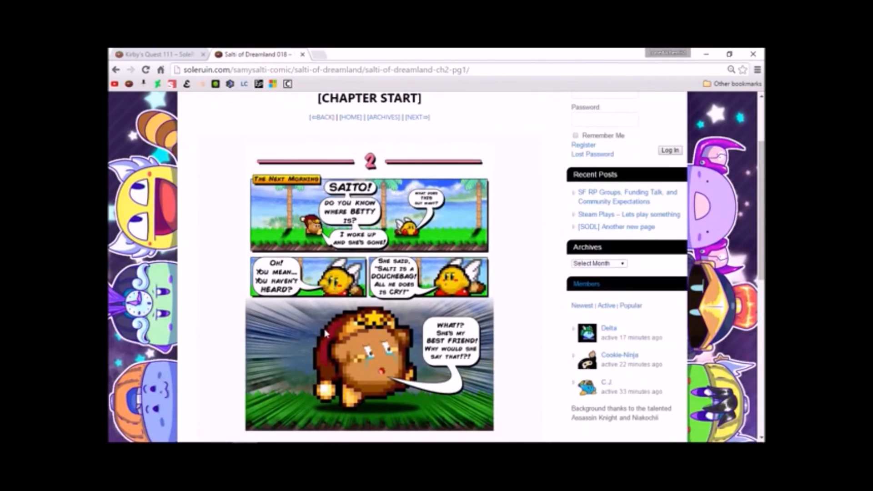
scroll(325, 333, down, 3)
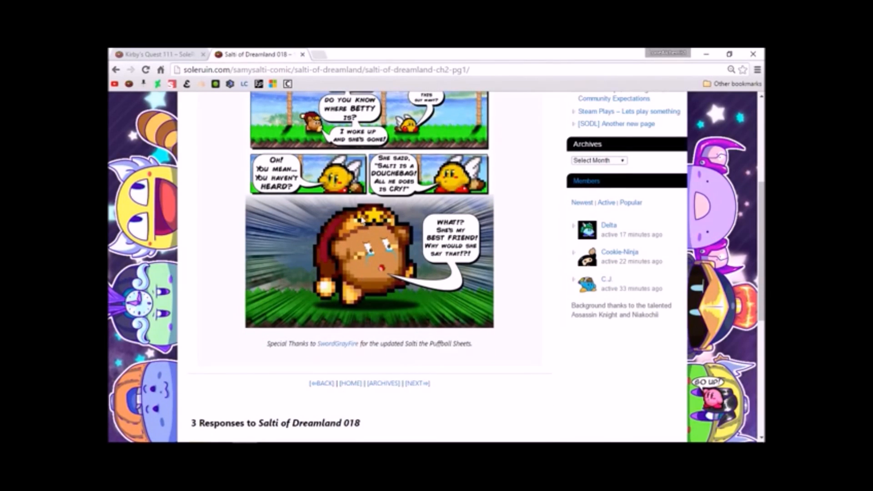
scroll(384, 235, up, 1)
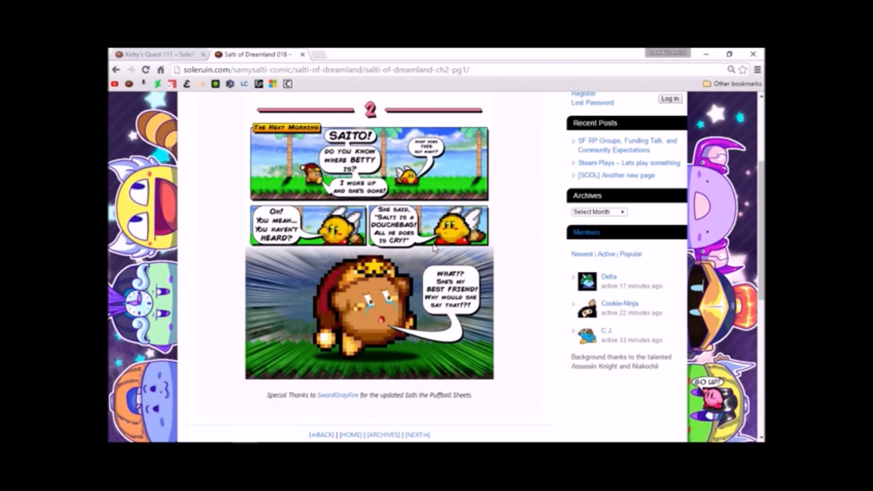
Return to Kirby's Quest 111 and advance to comic 112 to view its panels
key(ctrl+shift+Tab)
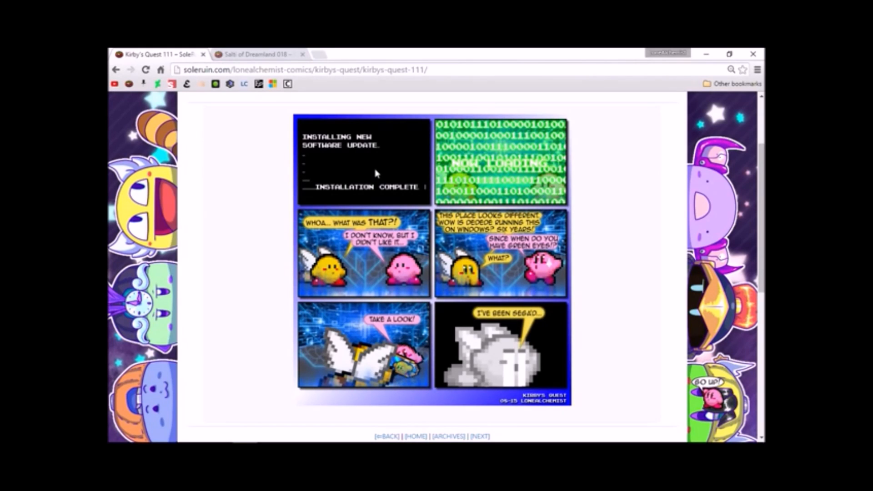
scroll(449, 289, down, 2)
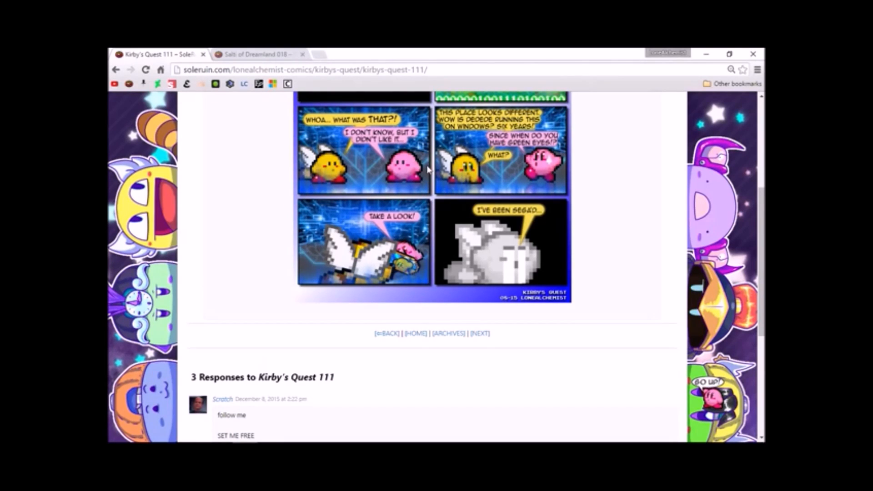
scroll(430, 166, up, 1)
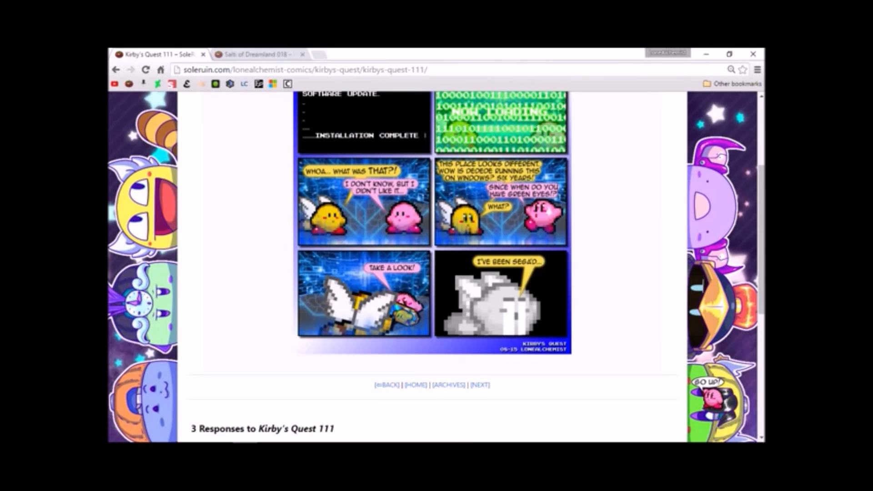
click(482, 387)
scroll(462, 306, down, 2)
scroll(460, 304, down, 1)
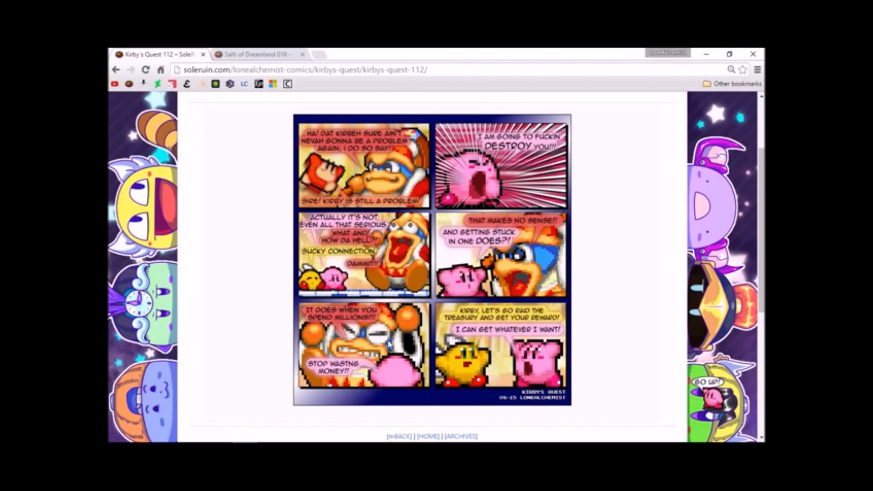
Open the RTGRT script in Notepad and highlight the first panel's two dialogue lines for reading
mouse_move(395, 433)
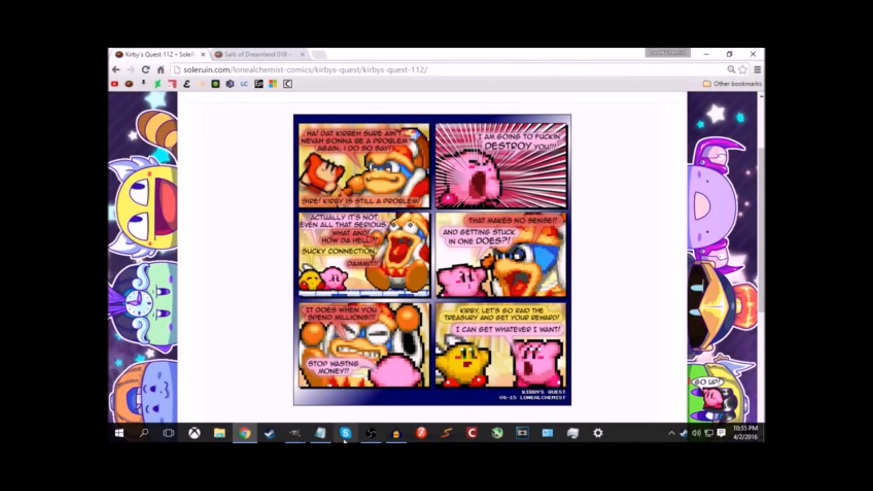
click(319, 434)
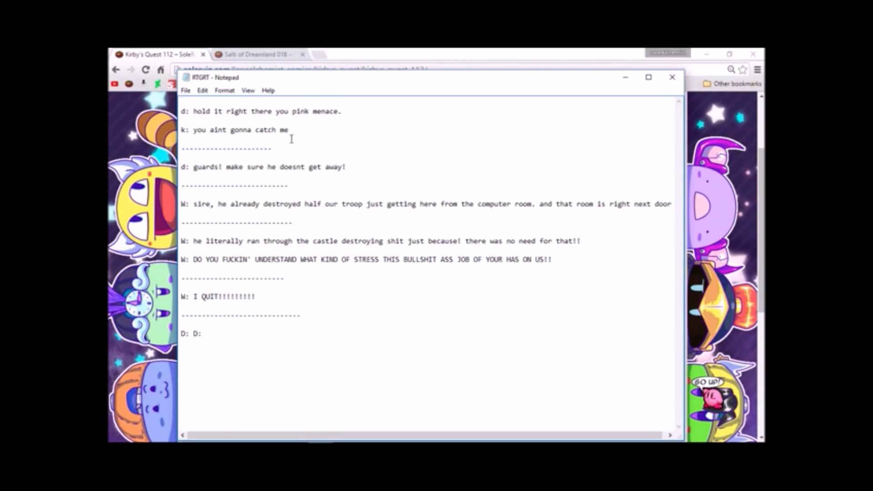
drag(291, 130, 203, 103)
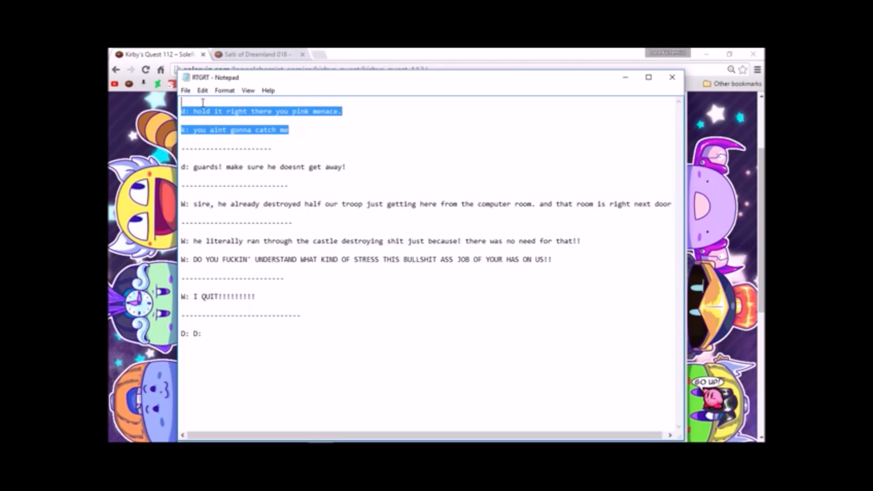
click(625, 77)
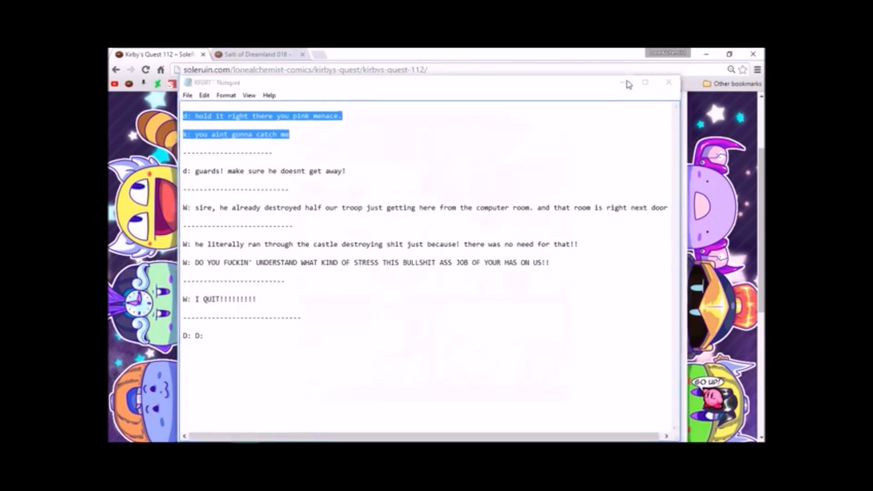
Switch to panels.xcf in GIMP and check the script's opening "d:" line in Notepad
mouse_move(295, 432)
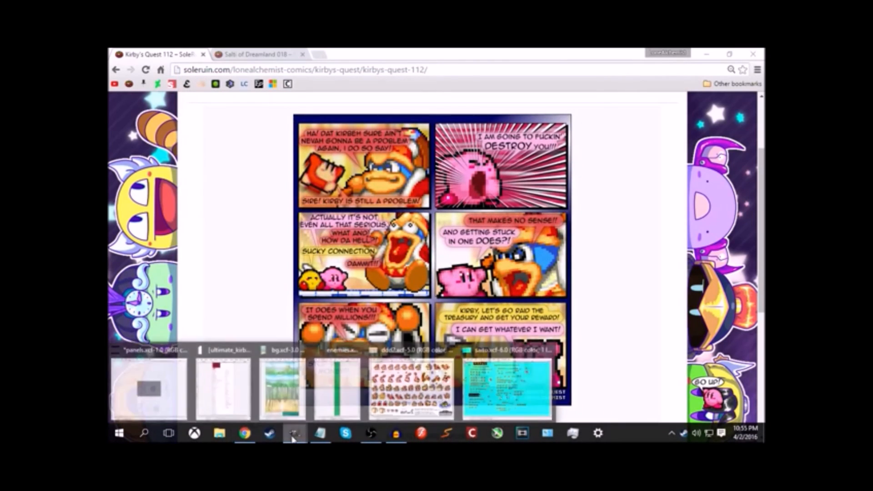
click(167, 411)
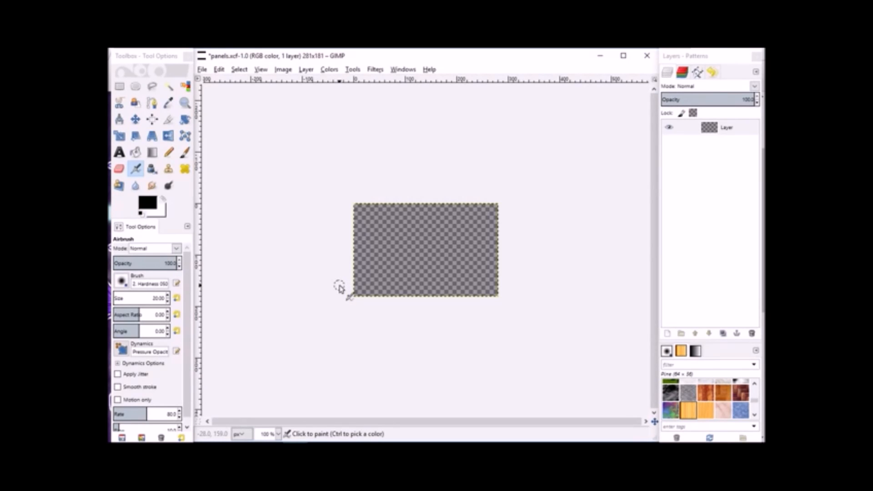
mouse_move(327, 441)
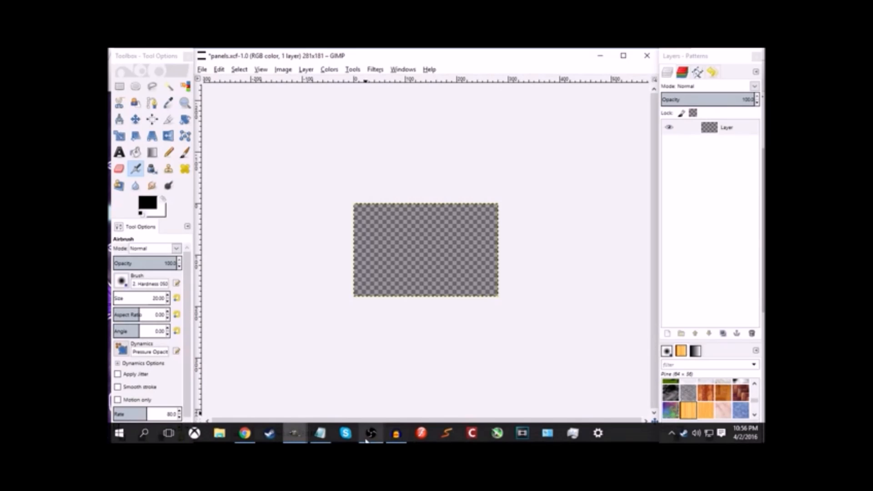
click(327, 437)
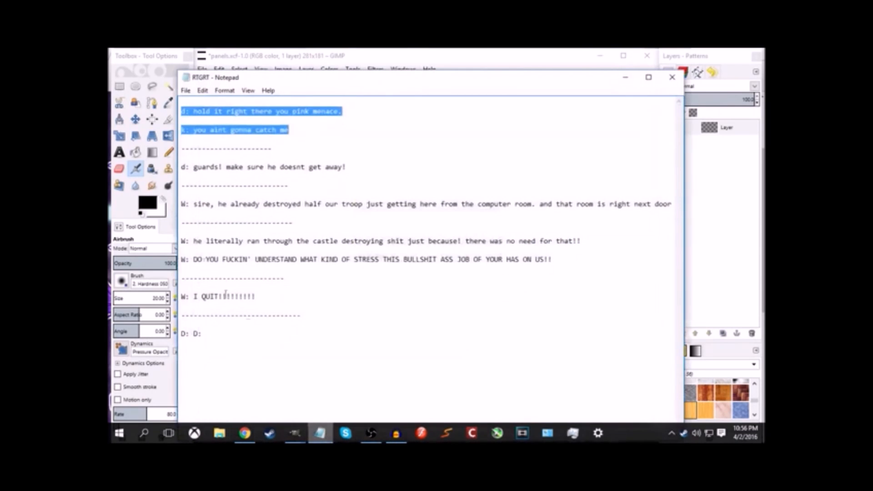
click(218, 111)
drag(193, 111, 316, 114)
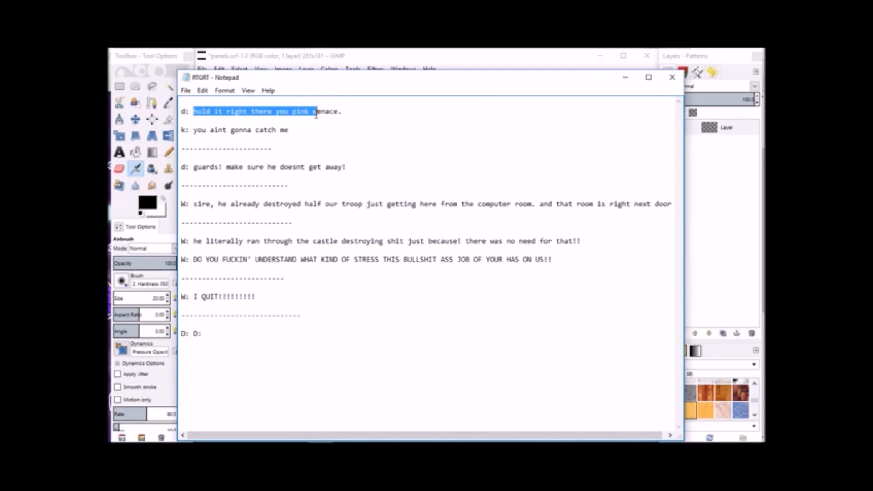
click(625, 77)
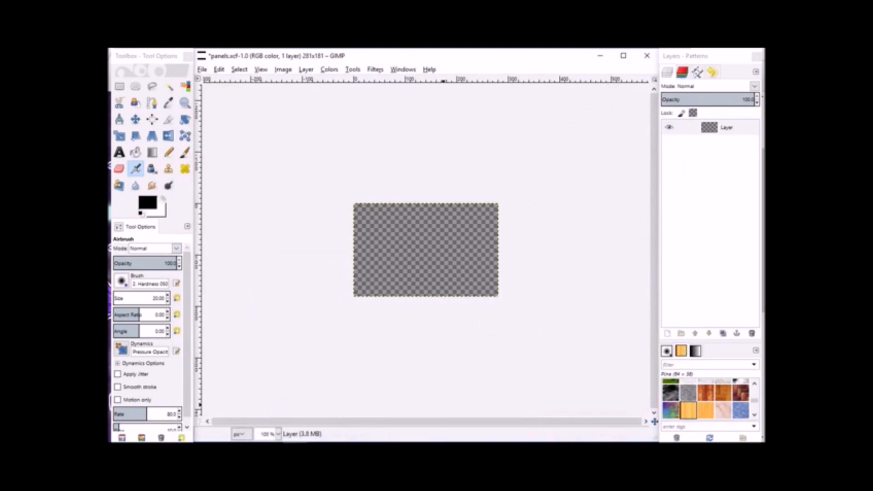
Bring up the ddd2.xcf sprite sheet in GIMP and recheck the first panel's dialogue in the Notepad script
mouse_move(383, 441)
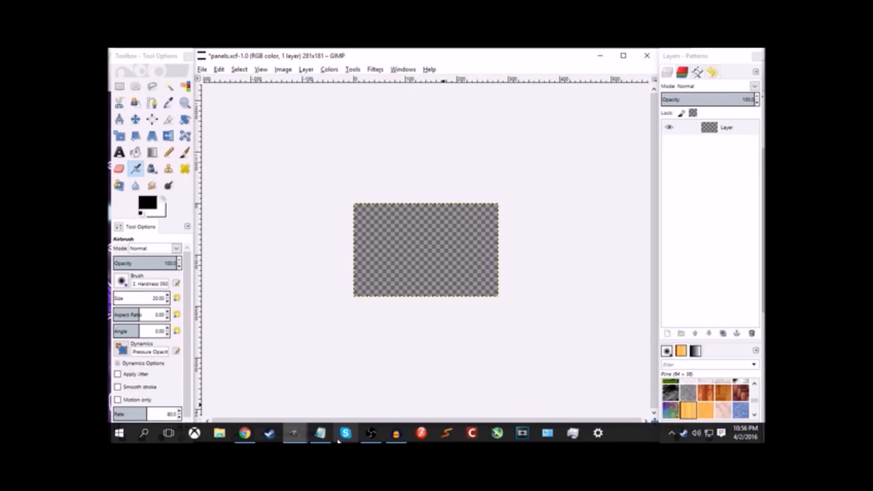
mouse_move(295, 433)
click(419, 396)
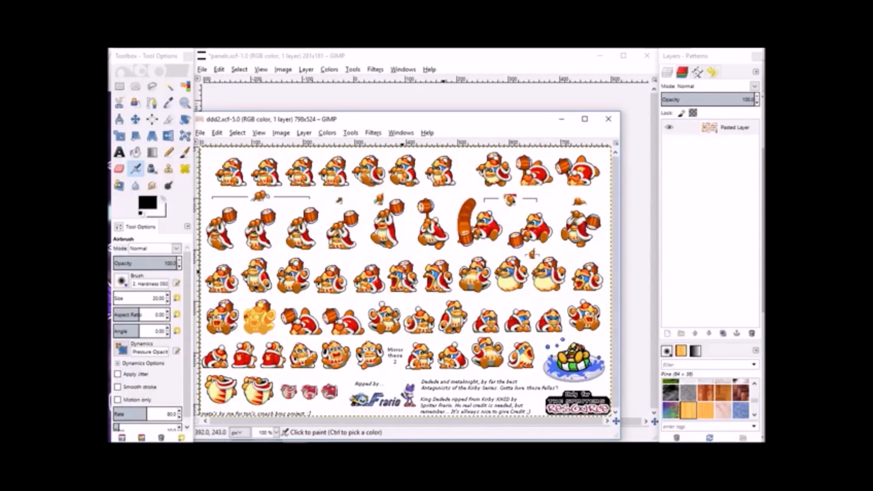
click(328, 434)
click(357, 111)
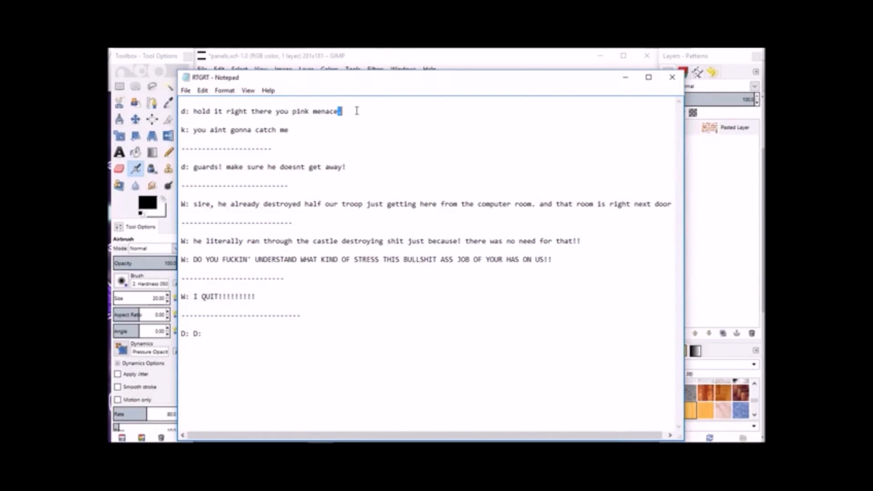
click(355, 119)
click(625, 77)
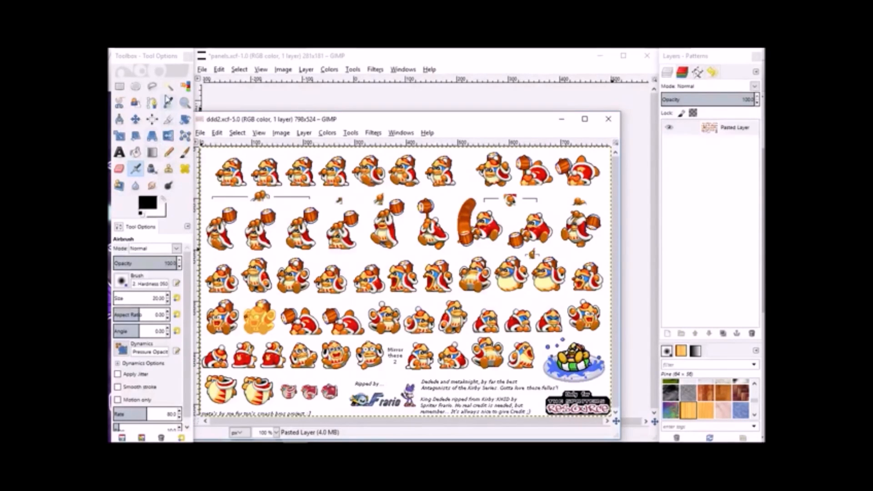
Remove the white background from the ddd2.xcf sprite sheet using Fuzzy Select, leaving it transparent
click(169, 86)
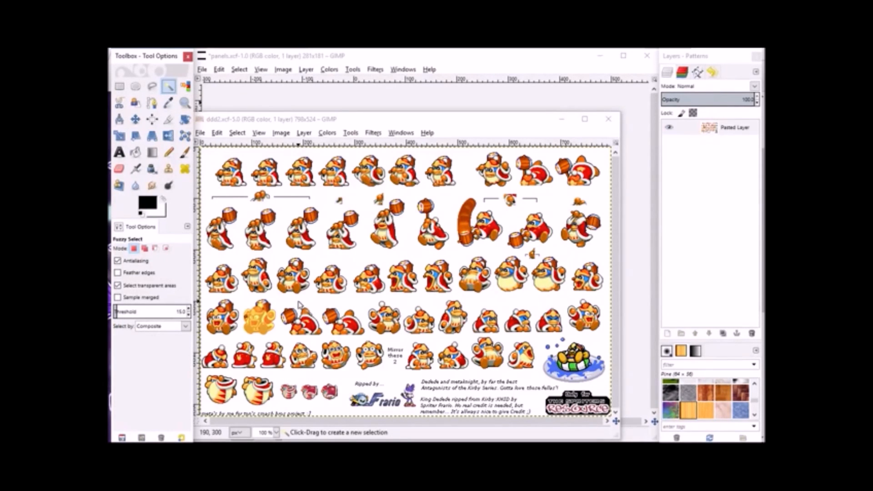
click(317, 315)
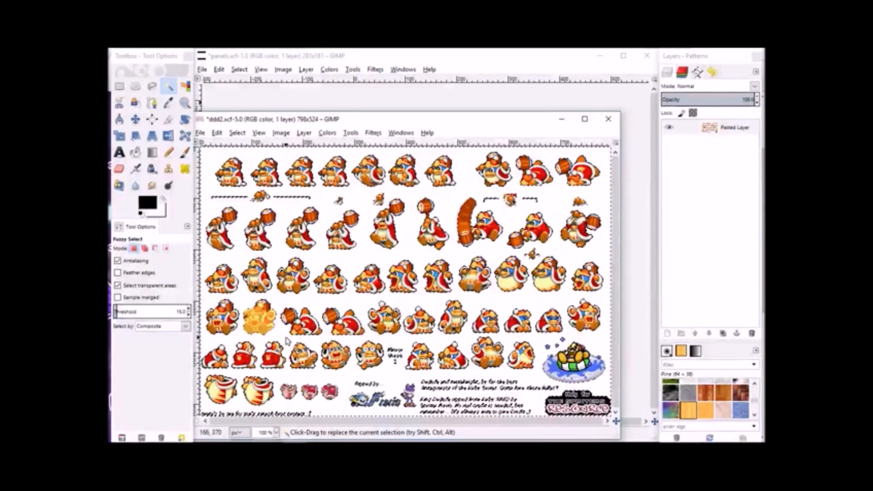
key(Delete)
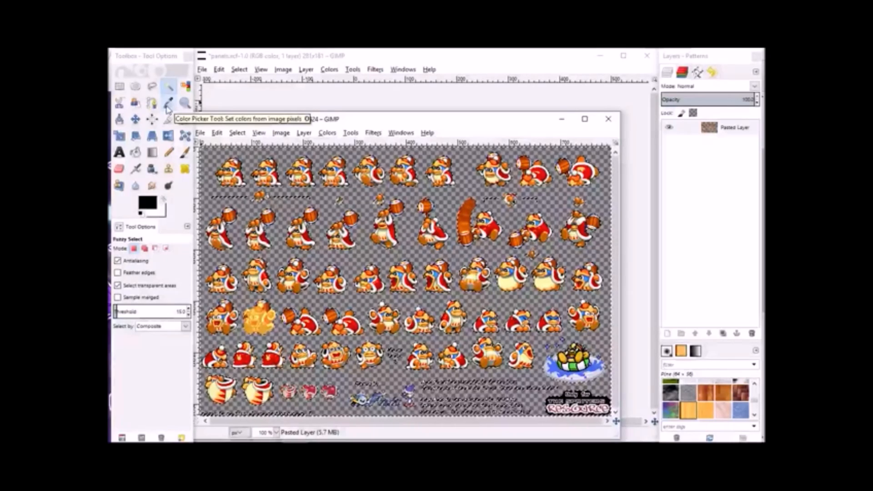
Select the back-facing King Dedede sprite with the full white pompom, about 50 × 56 px, and copy it
click(185, 103)
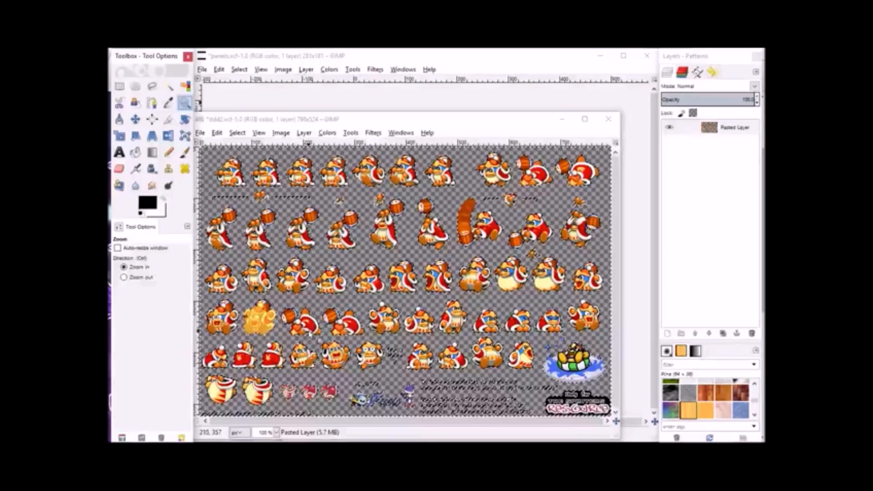
click(271, 331)
drag(296, 376, 247, 336)
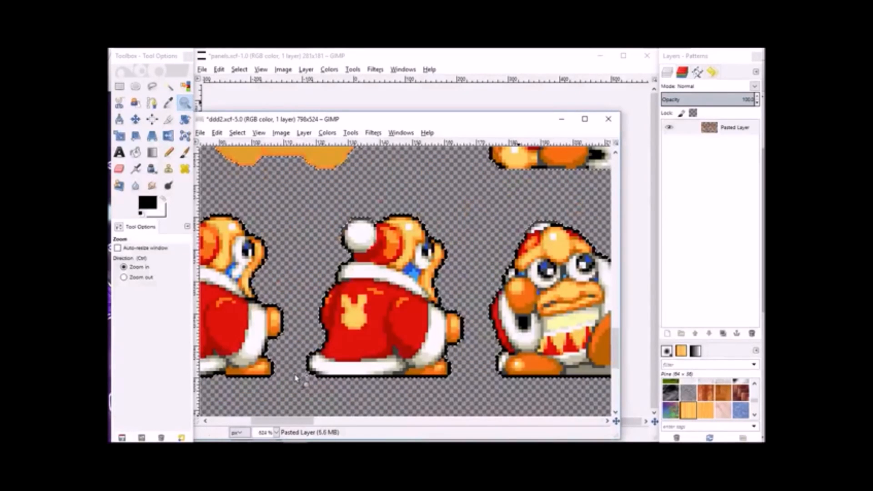
click(119, 86)
drag(335, 204, 410, 314)
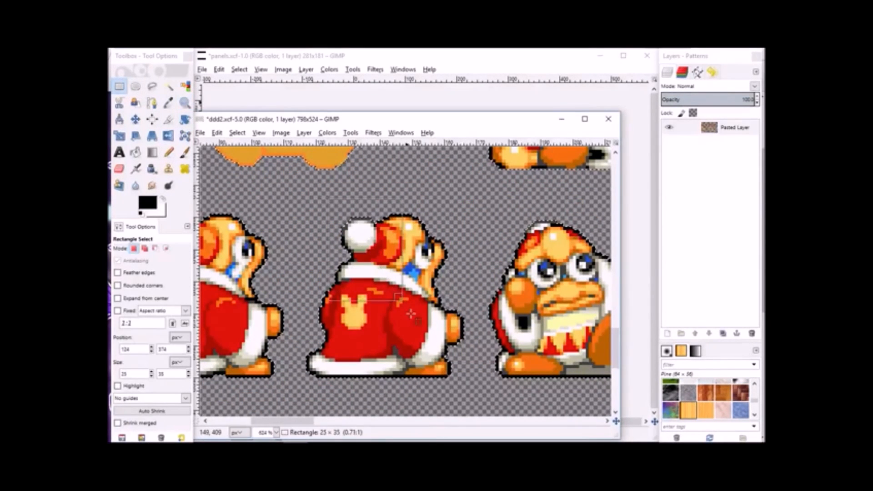
drag(462, 377, 462, 378)
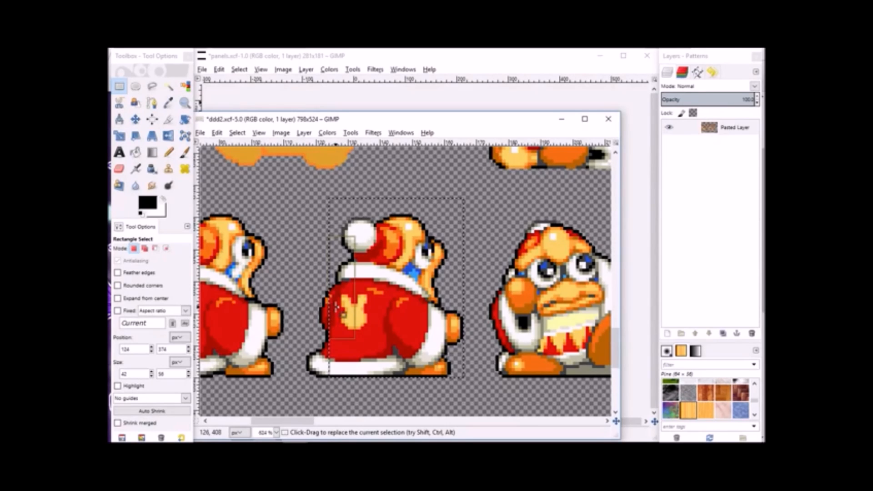
drag(335, 307, 312, 305)
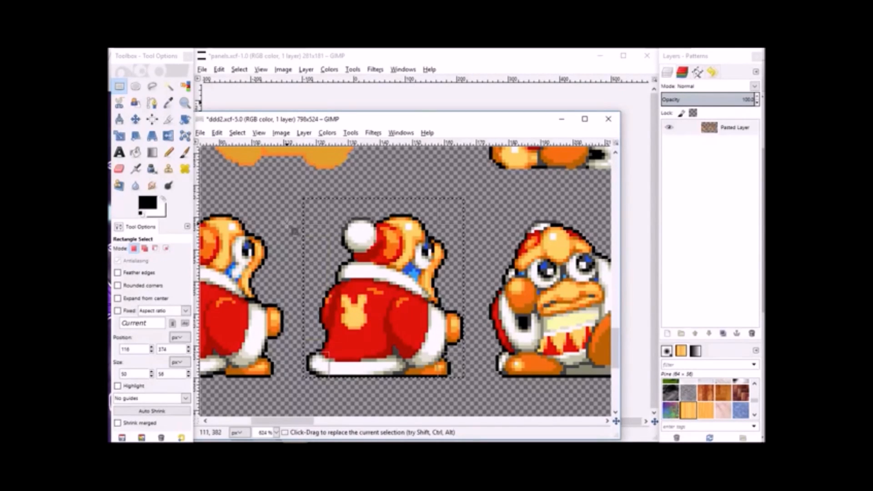
click(216, 132)
click(241, 214)
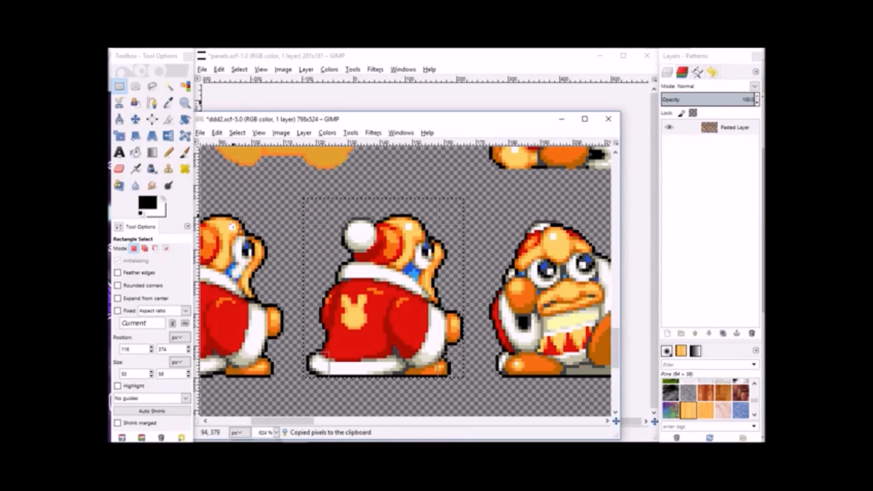
Switch to panels.xcf and paste the copied King Dedede sprite as a new layer
mouse_move(286, 437)
click(295, 432)
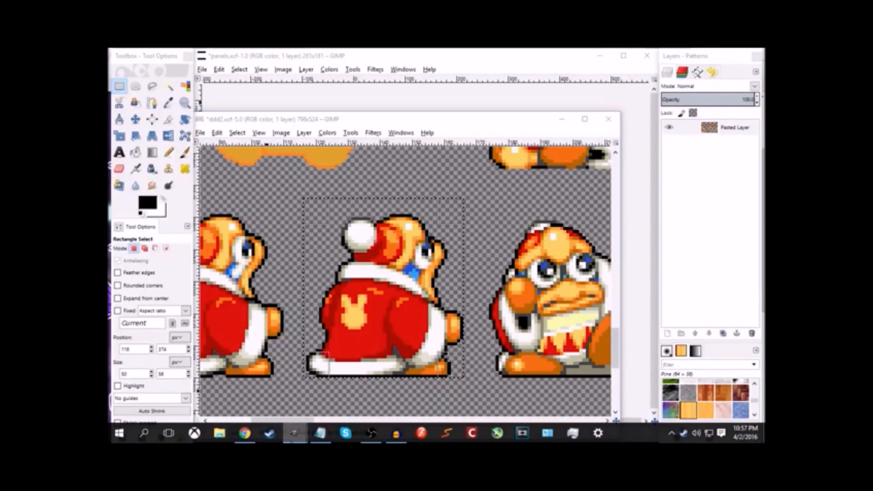
click(146, 383)
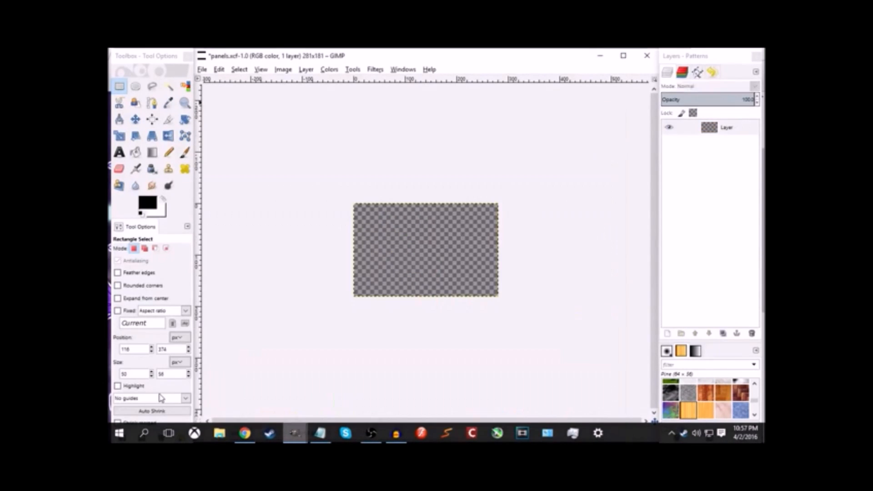
click(219, 69)
mouse_move(273, 182)
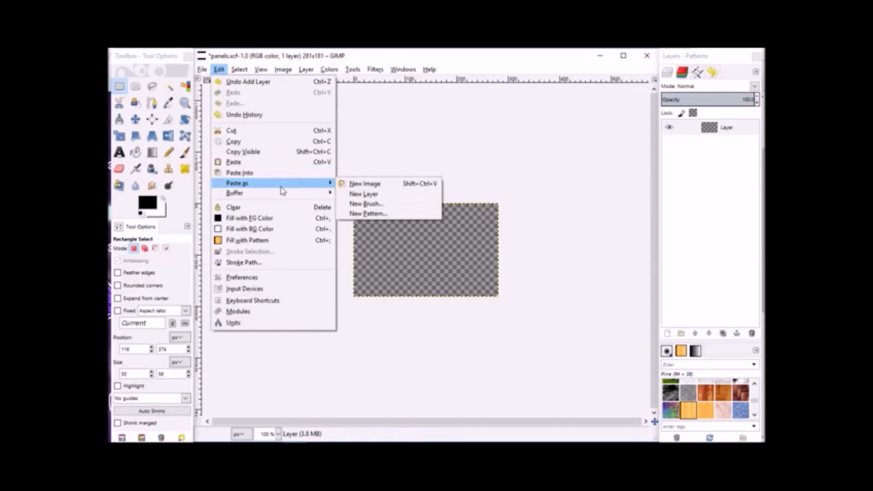
click(371, 196)
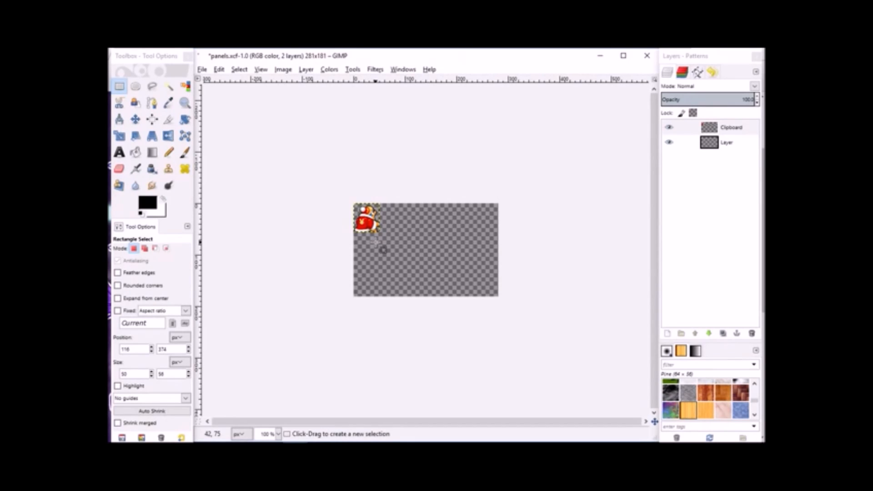
Scale the pasted Dedede layer to 300 percent with interpolation None and move it to the panel's lower-left corner
click(743, 133)
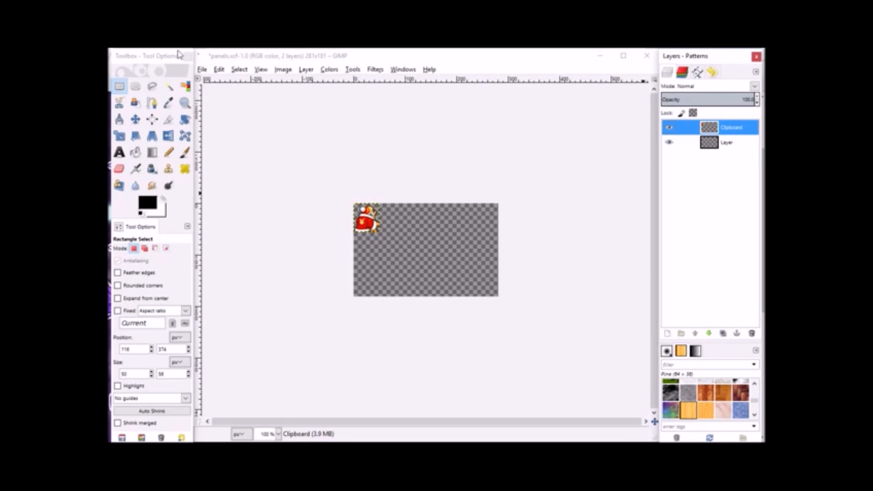
click(304, 71)
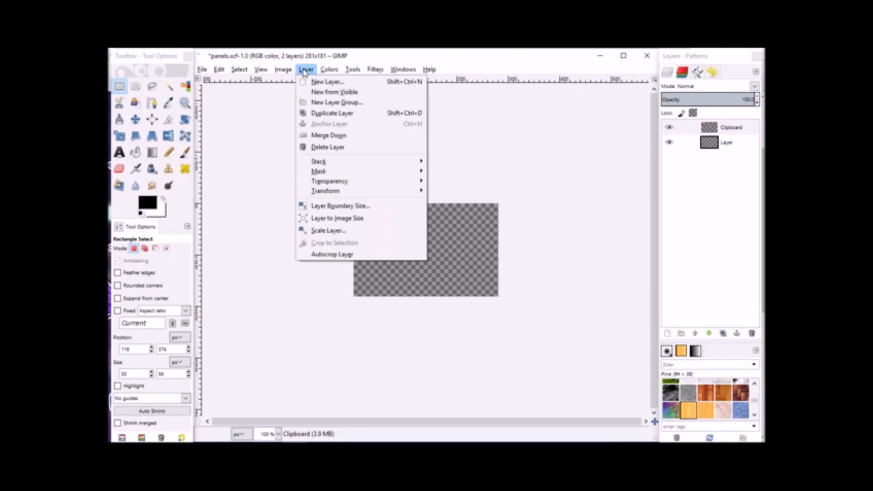
click(342, 231)
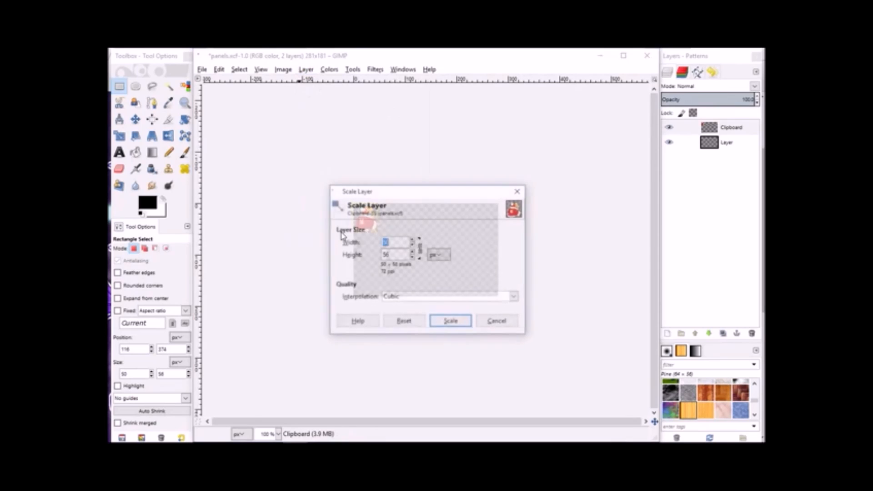
click(434, 254)
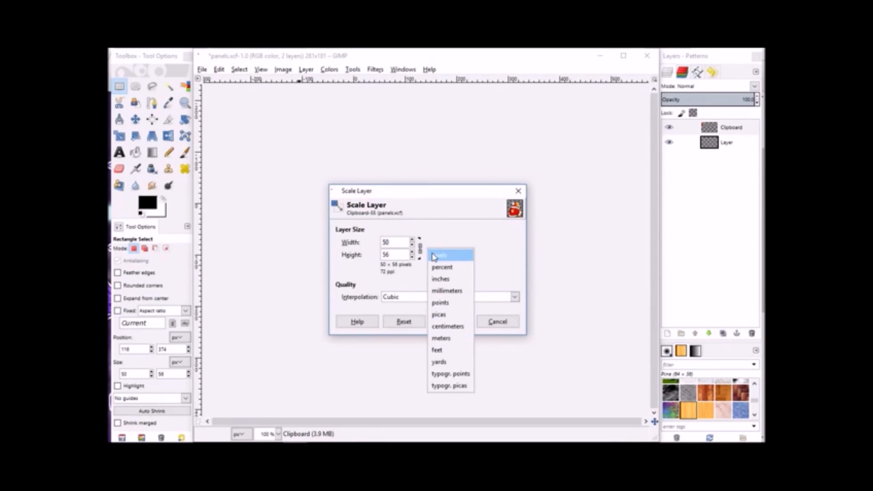
click(442, 268)
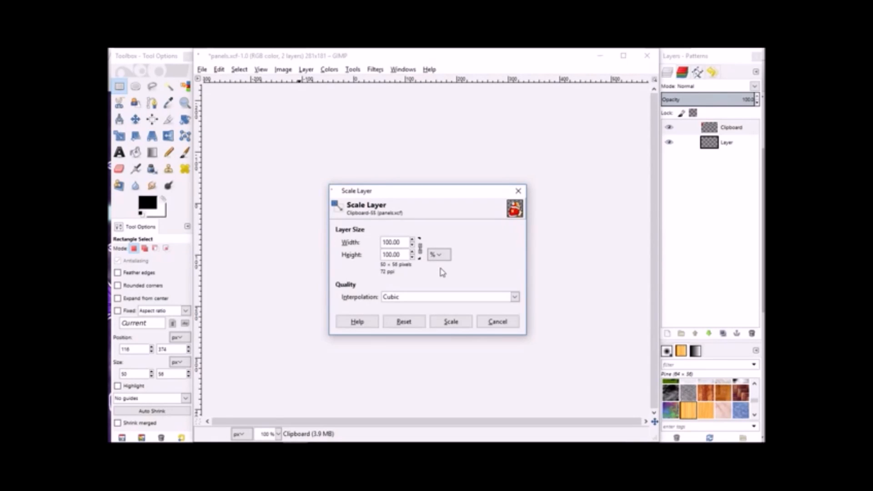
click(415, 301)
click(412, 311)
drag(405, 247, 370, 244)
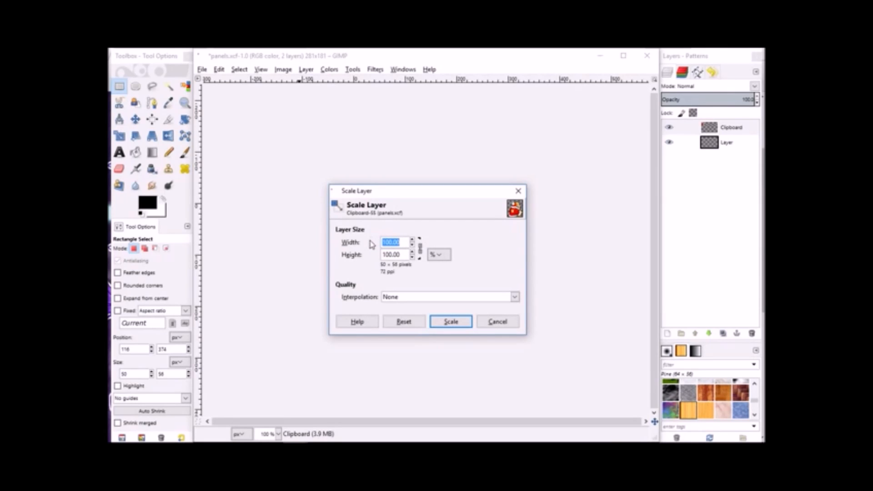
text(300)
click(453, 321)
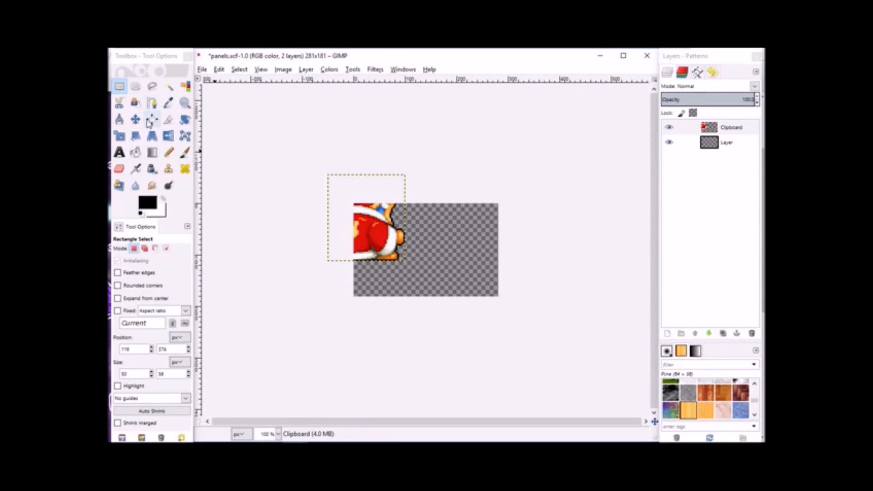
click(135, 119)
drag(379, 243, 389, 291)
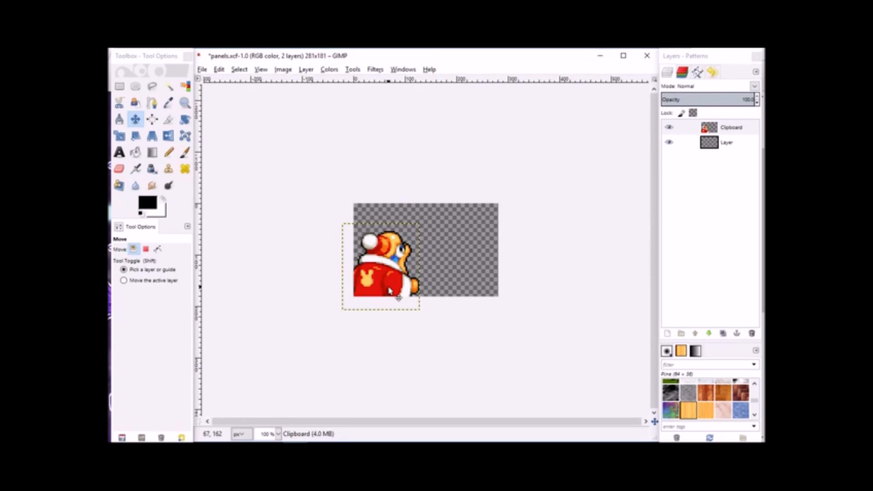
Bring up the bg.xcf background sheet in GIMP and check the panel backgrounds of Kirby's Quest 112 in the browser
mouse_move(320, 438)
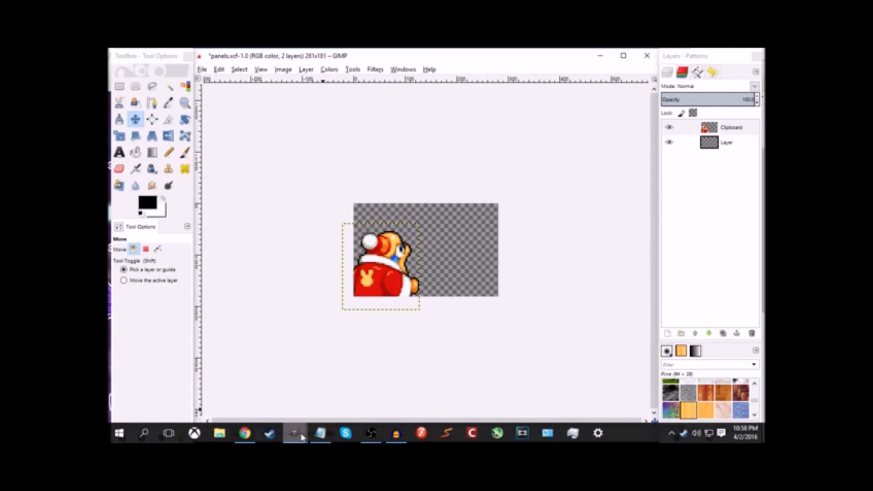
click(304, 386)
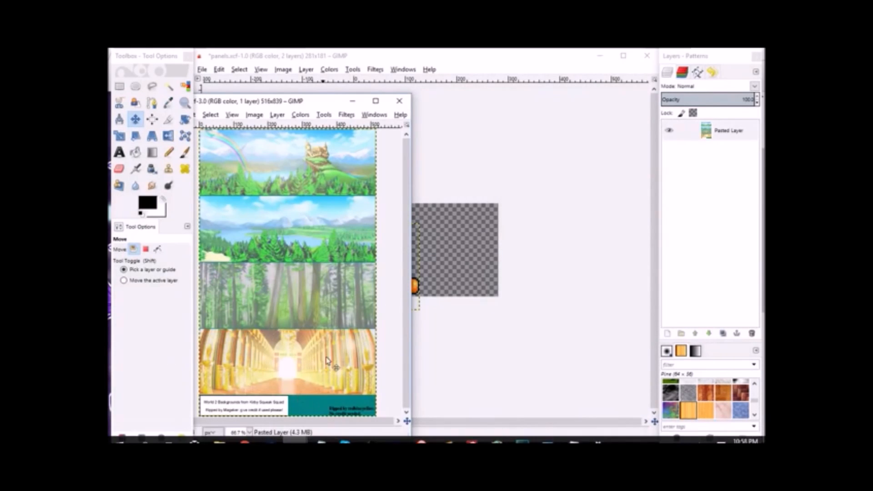
click(119, 86)
drag(274, 101, 372, 83)
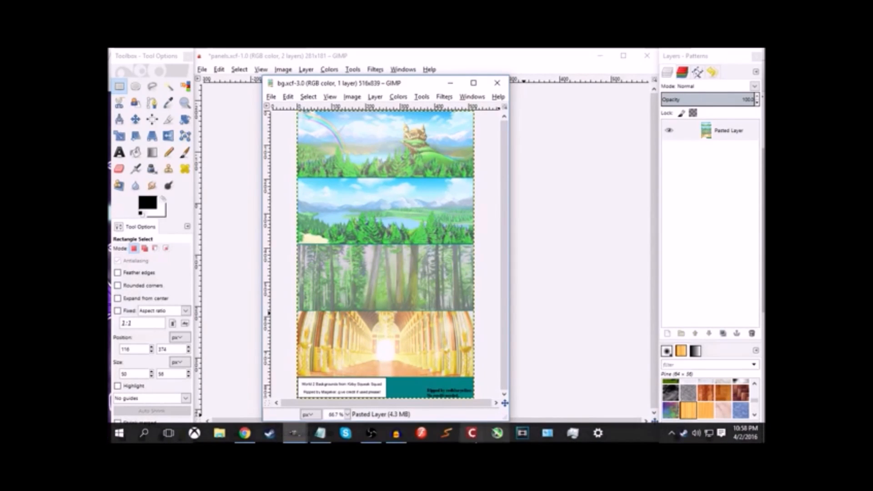
click(244, 434)
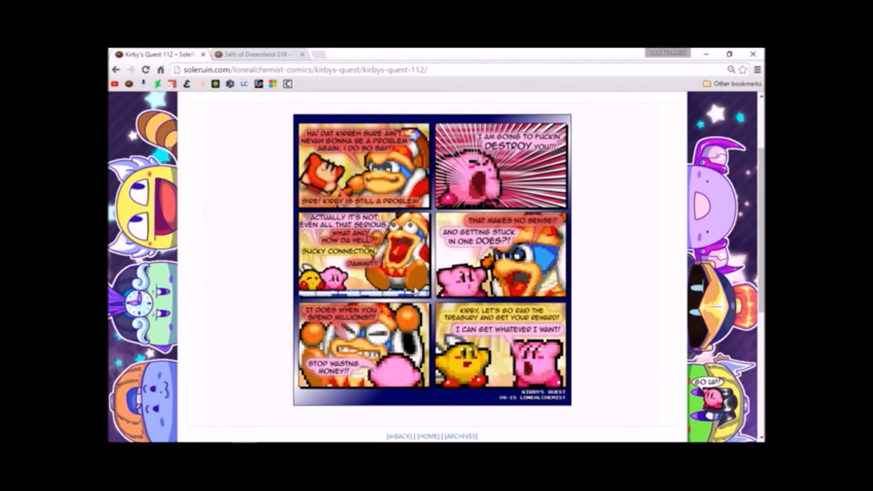
click(705, 56)
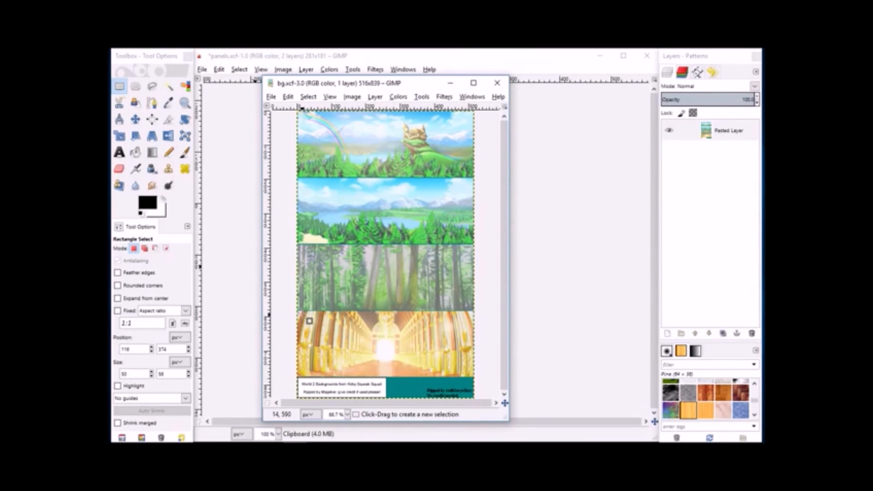
Select the golden hall background in bg.xcf, about 487 × 183 px, and copy it
click(311, 320)
drag(312, 320, 477, 382)
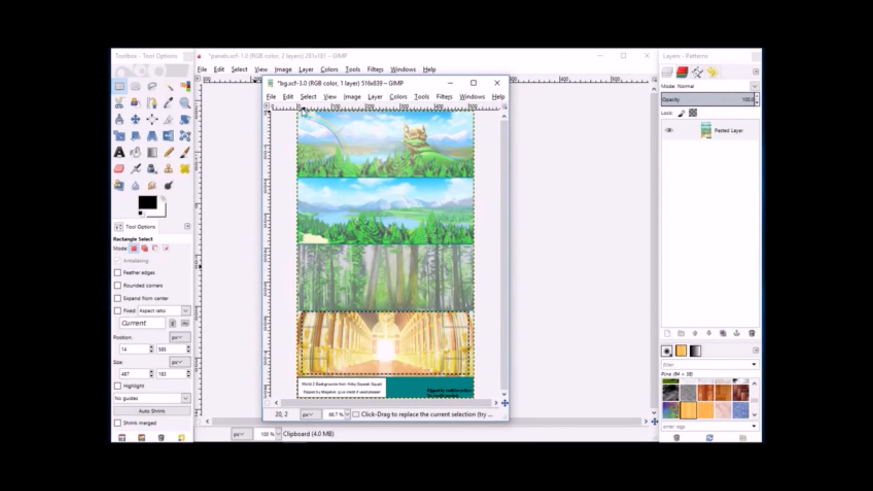
click(287, 97)
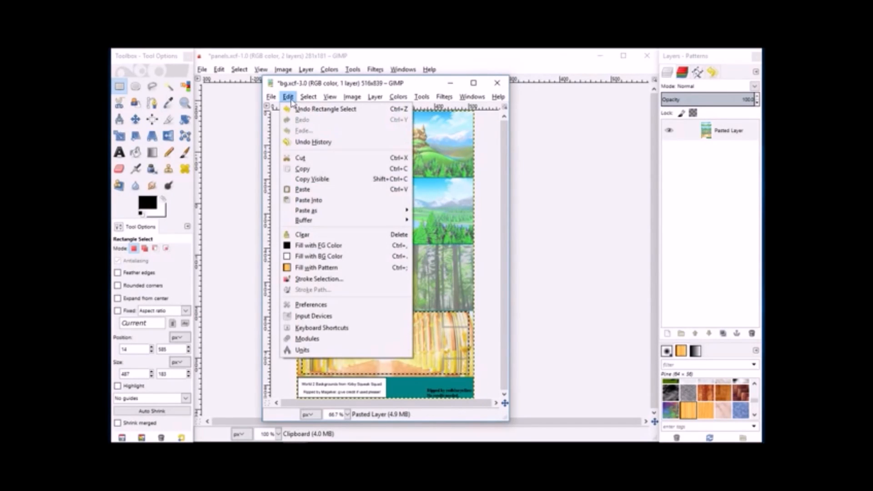
click(318, 168)
Paste the golden hall into panels.xcf as a new layer and lower it beneath the Dedede sprite layer
click(242, 56)
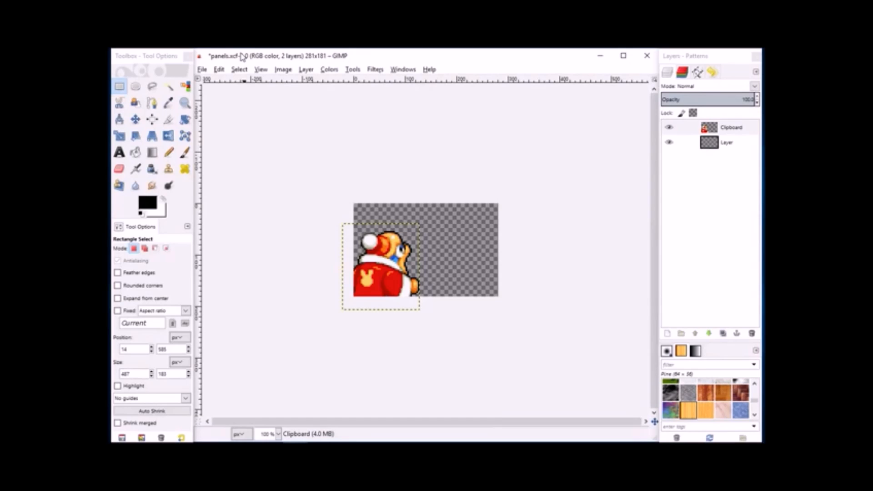
click(218, 69)
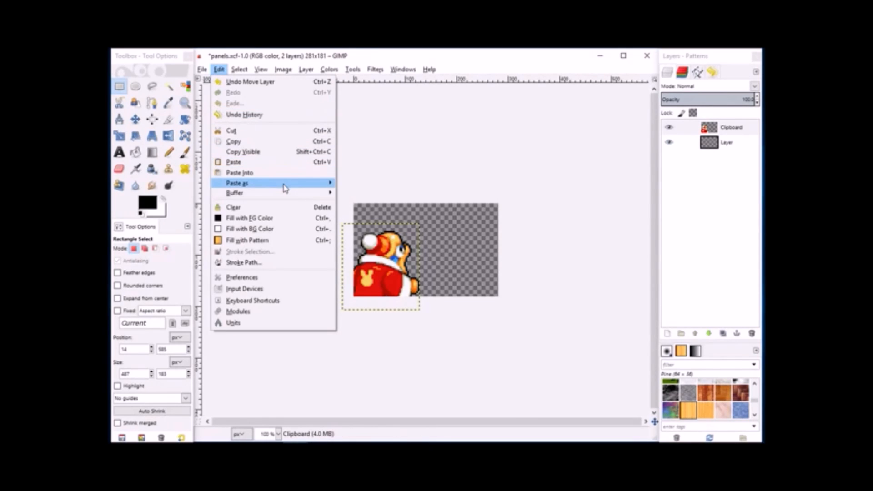
mouse_move(325, 183)
click(364, 194)
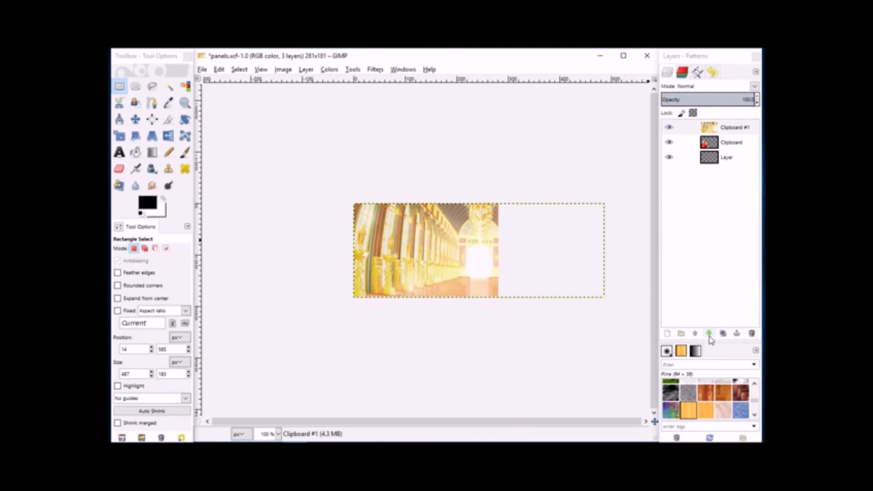
click(709, 334)
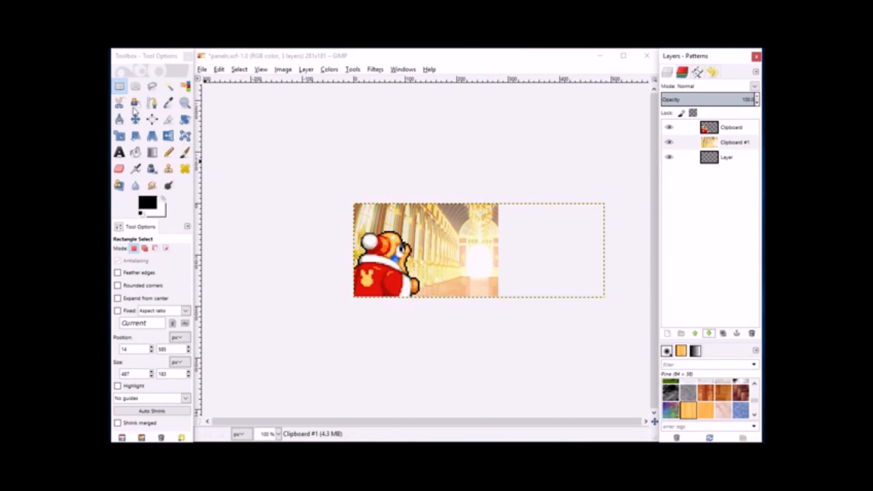
Zoom in on the composed panel in panels.xcf and compare it with Kirby's Quest 112 in the browser
click(184, 102)
drag(322, 191, 520, 302)
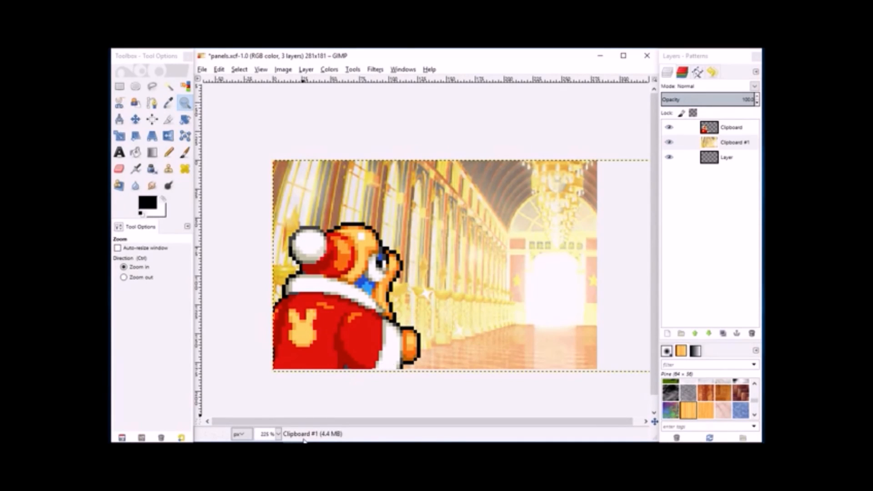
click(246, 434)
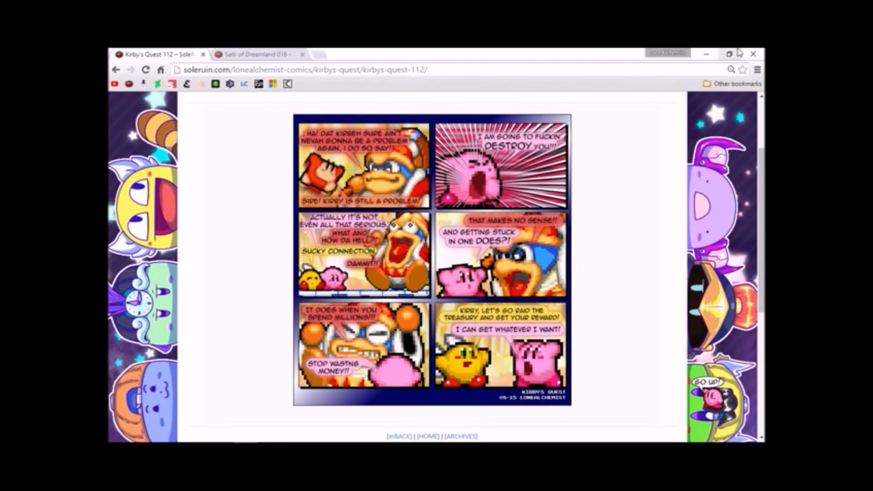
click(708, 53)
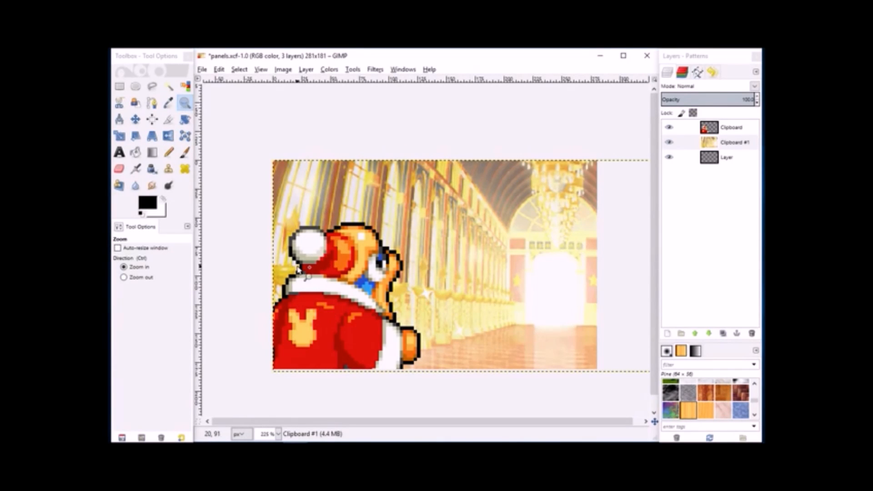
Flip the Dedede sprite layer horizontally and move it to the lower-right corner of the panel
click(168, 136)
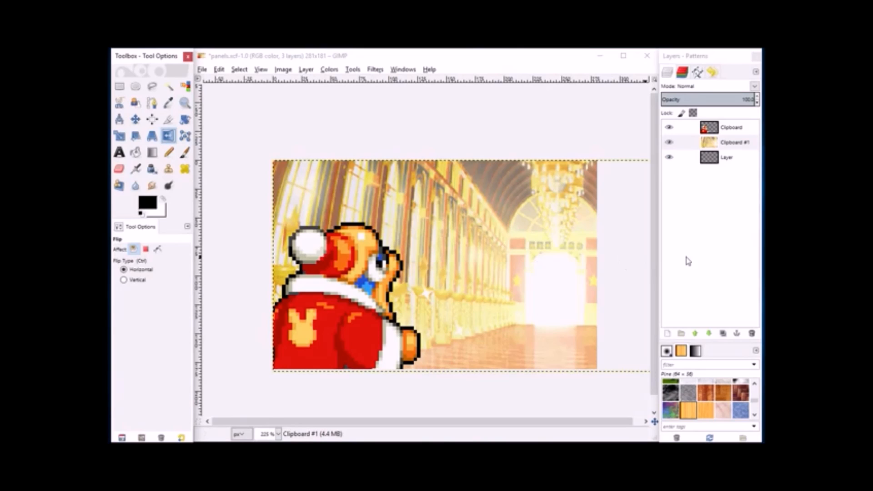
click(732, 128)
click(362, 289)
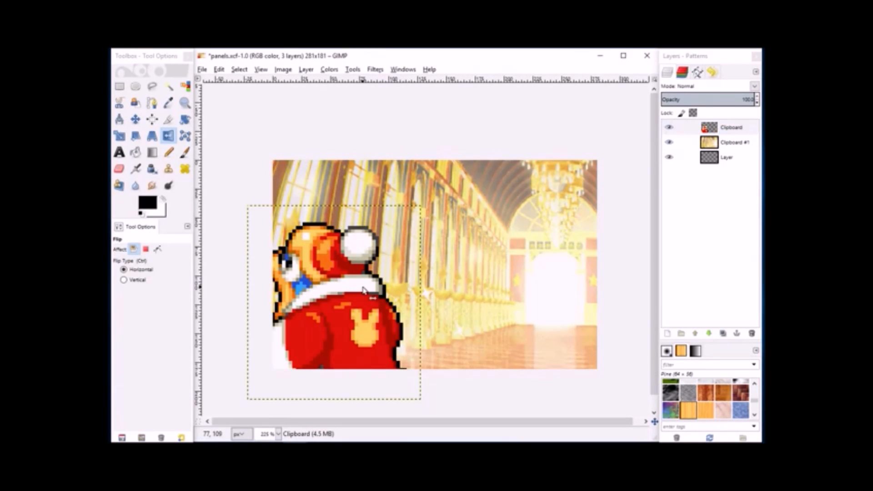
click(135, 120)
drag(358, 310, 575, 318)
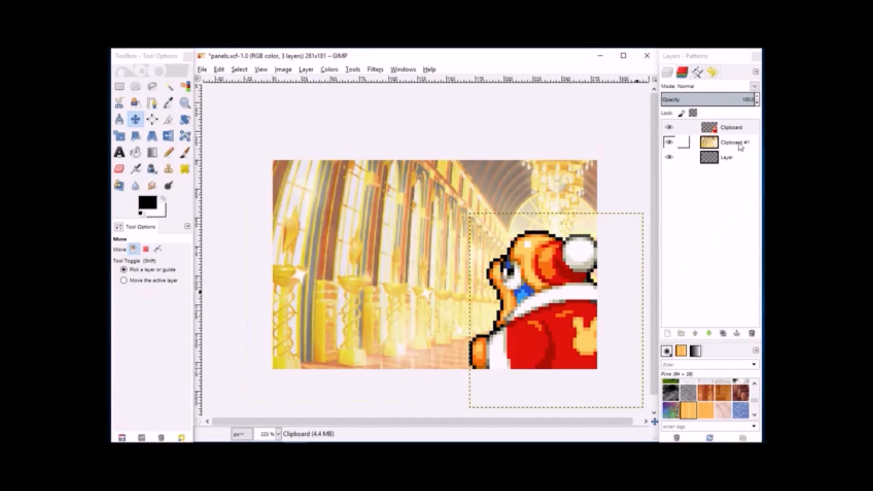
Mirror the golden hall layer horizontally and shift it so the bright doorway sits on the panel's left side
click(683, 143)
drag(412, 271, 324, 295)
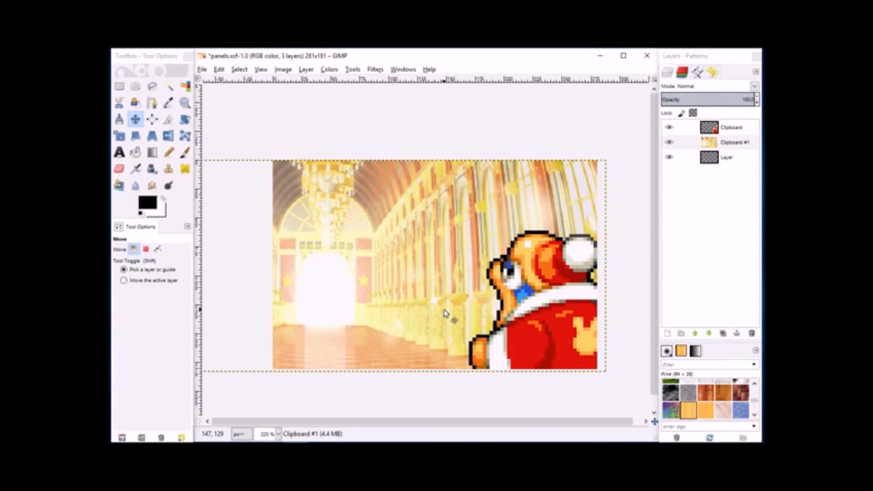
Apply an RLE Gaussian blur to the golden hall layer
click(278, 433)
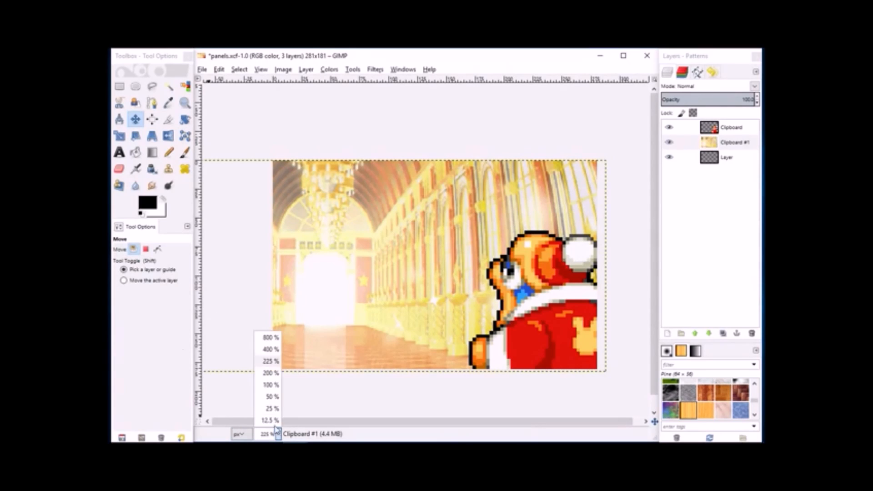
click(271, 385)
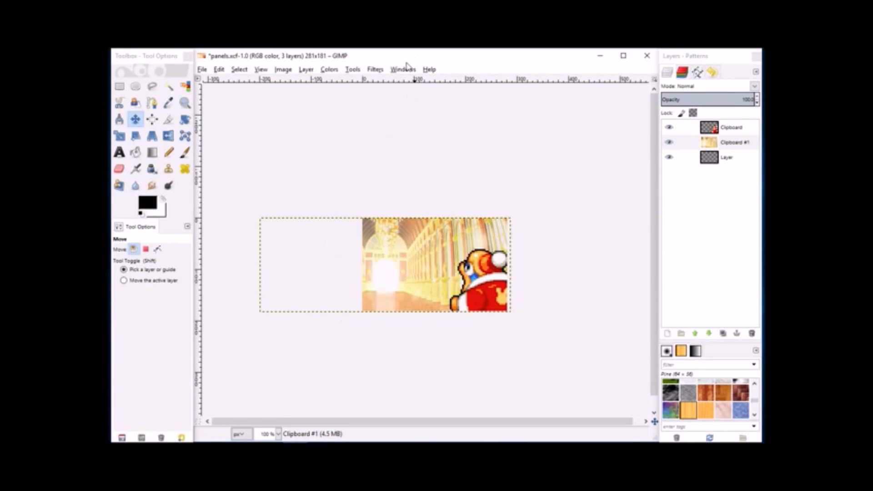
click(377, 71)
mouse_move(466, 120)
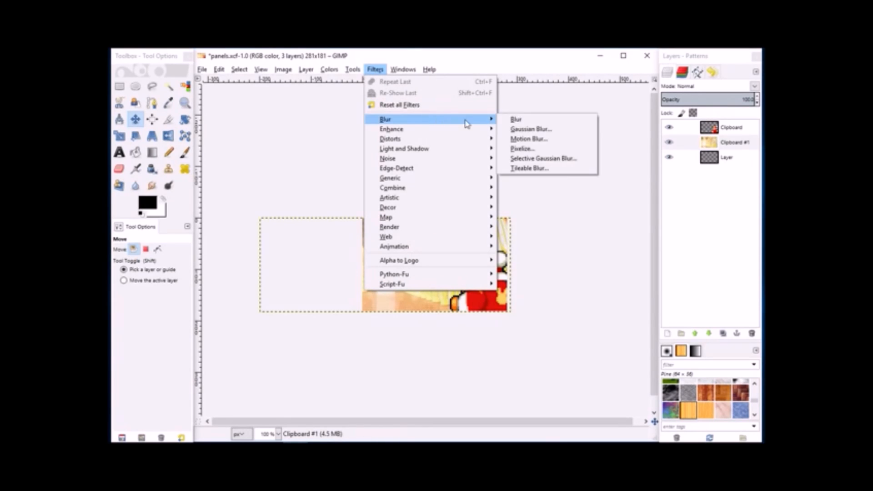
click(517, 130)
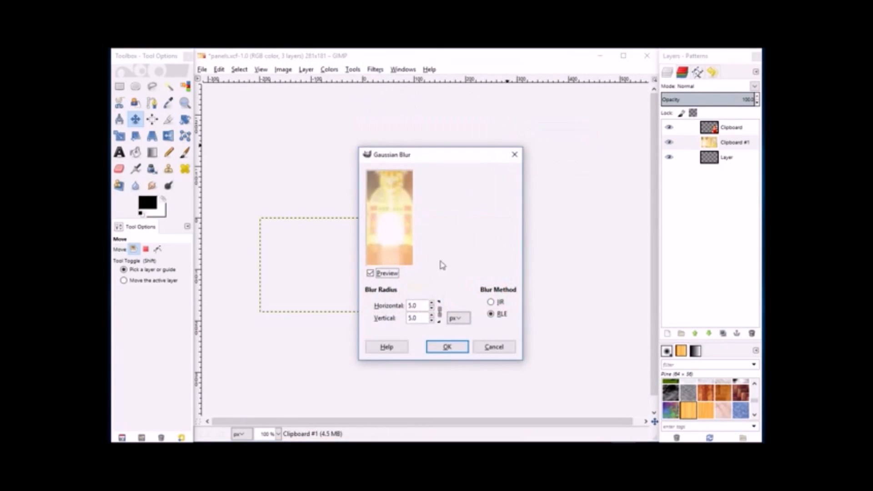
click(432, 309)
click(447, 347)
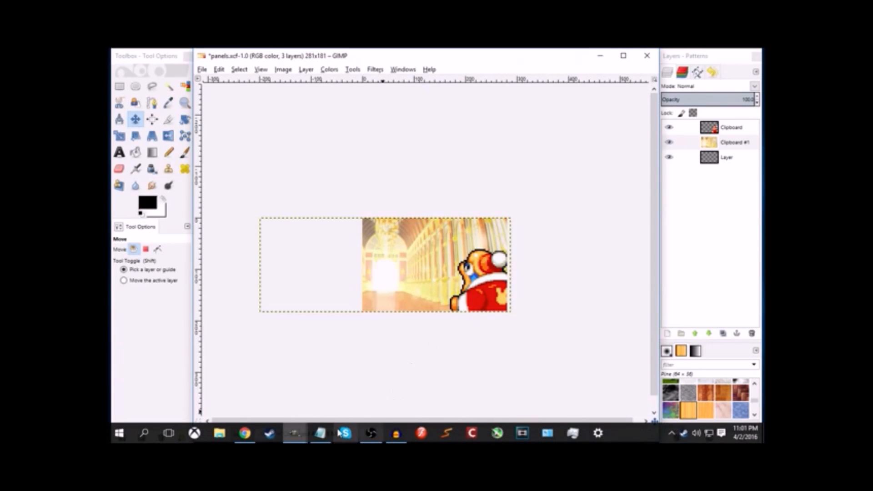
Bring up the RTGRT script in Notepad and check the first panel's dialogue for Dedede and Kirby
mouse_move(304, 437)
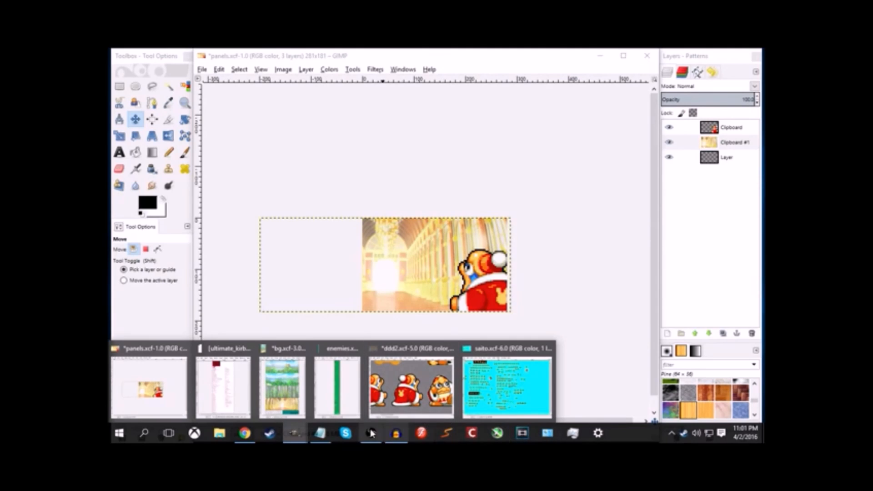
click(322, 436)
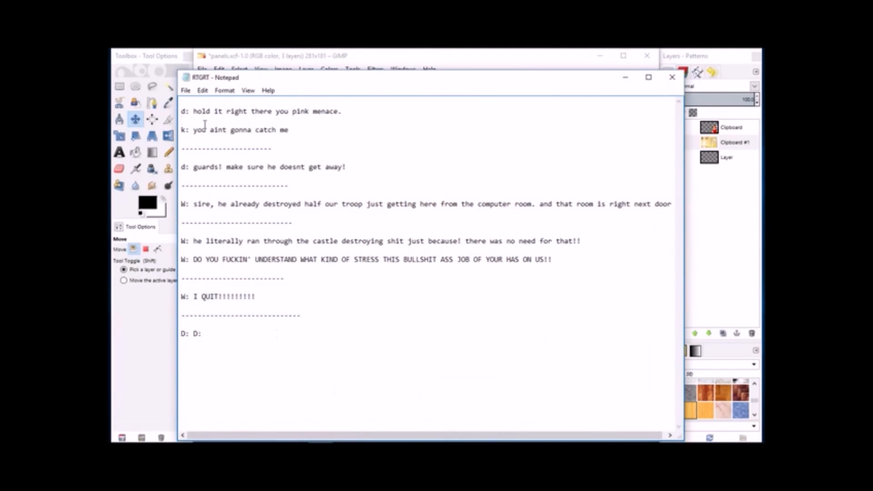
click(569, 124)
Bring up the ultimate Kirby sprite sheet in GIMP, move its window beside the toolbox and widen it
mouse_move(246, 437)
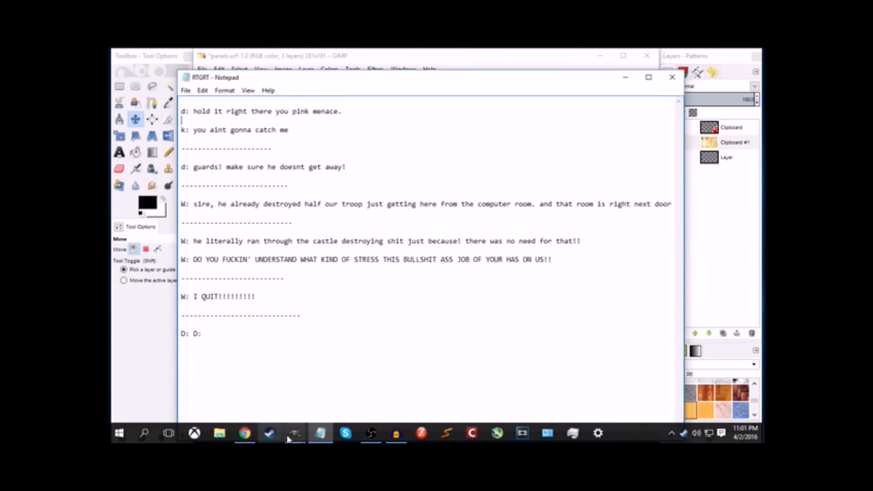
mouse_move(291, 437)
click(234, 397)
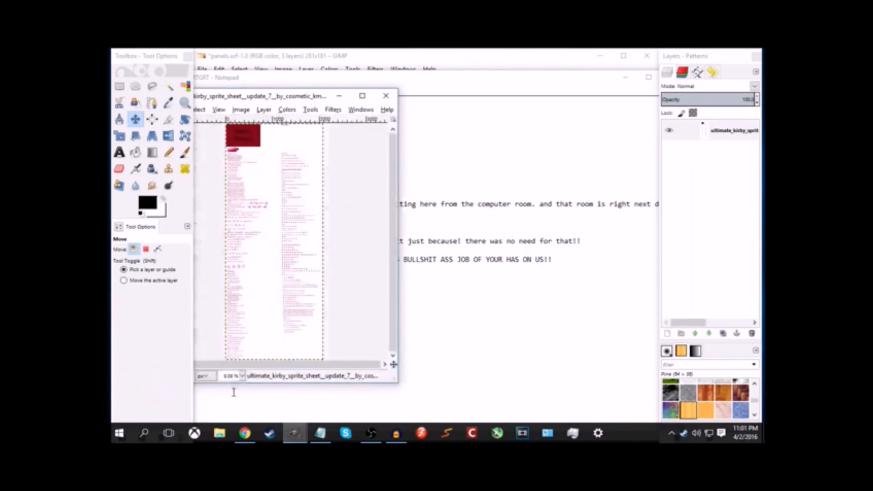
drag(273, 96, 441, 109)
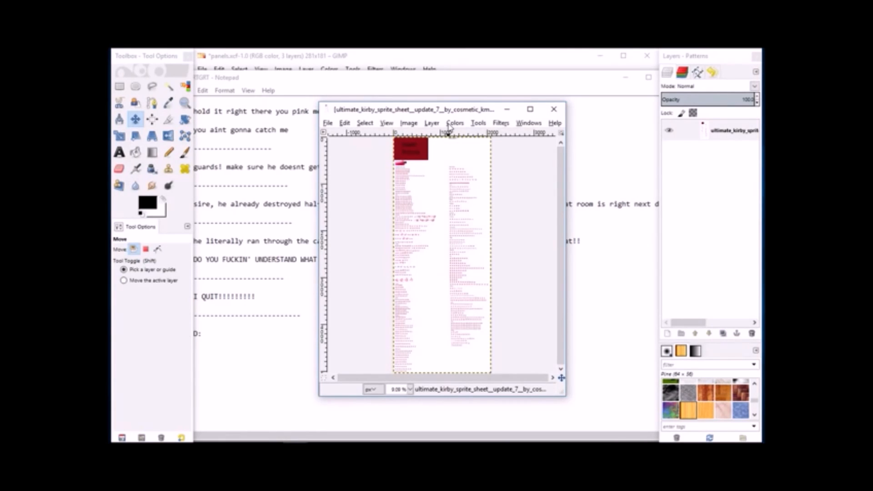
drag(566, 175, 601, 173)
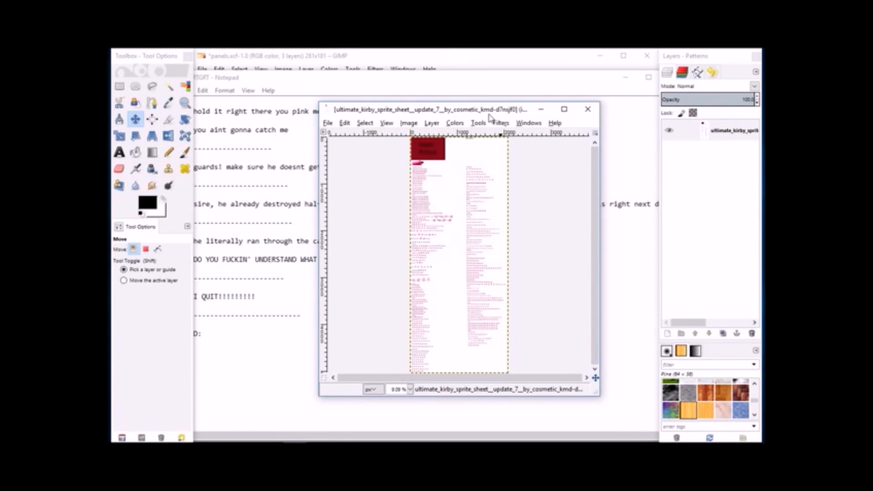
Zoom in on the rows of Kirby sprites above the Pose heading and examine them for a suitable sprite
click(183, 104)
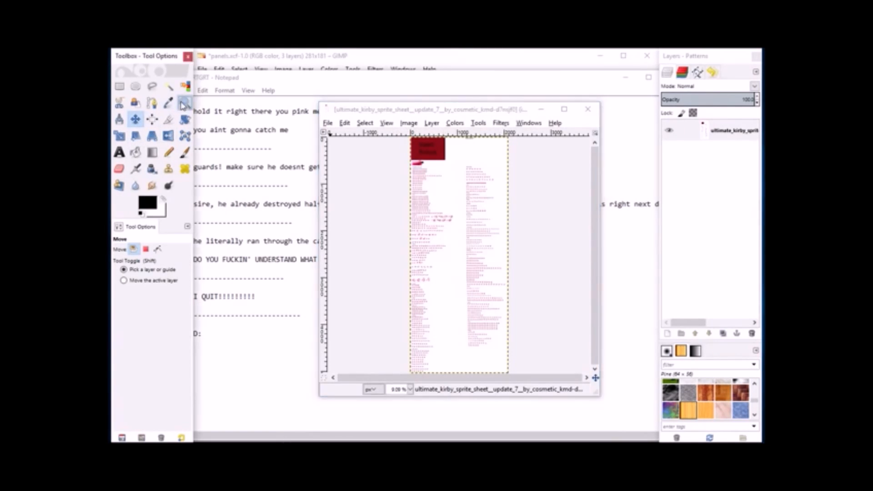
drag(403, 184, 443, 206)
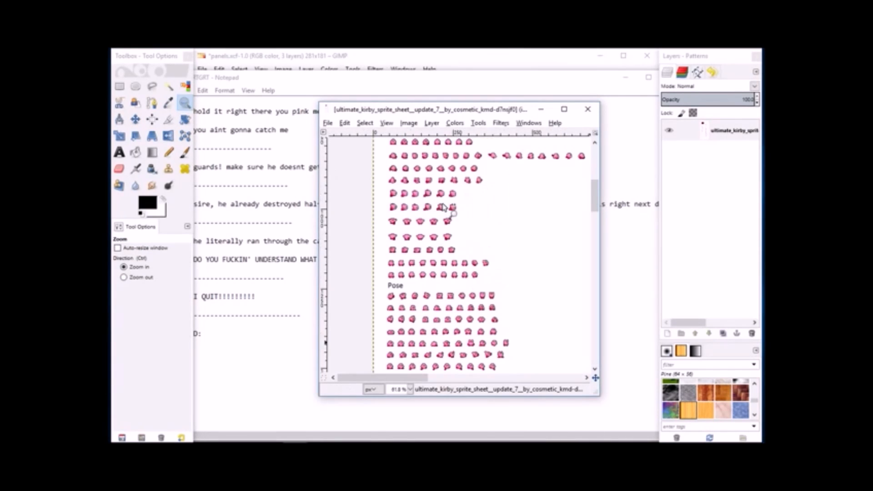
drag(389, 160, 516, 209)
drag(495, 260, 473, 192)
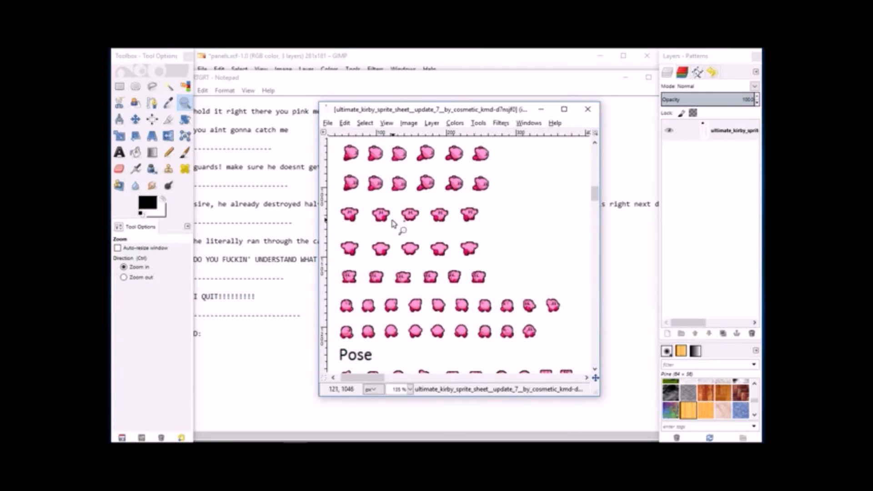
drag(336, 211, 508, 243)
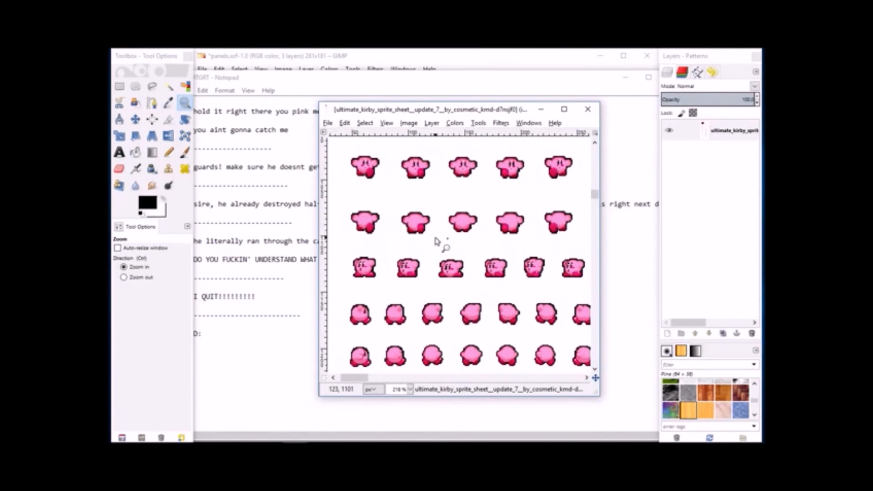
Check the composed panel in panels.xcf, and minimize its window to return to the Kirby sprite sheet
mouse_move(448, 440)
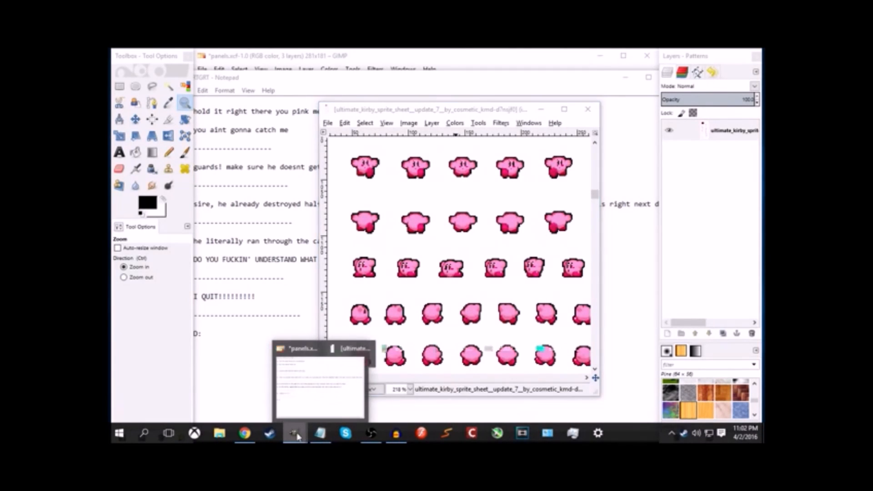
mouse_move(295, 433)
click(171, 408)
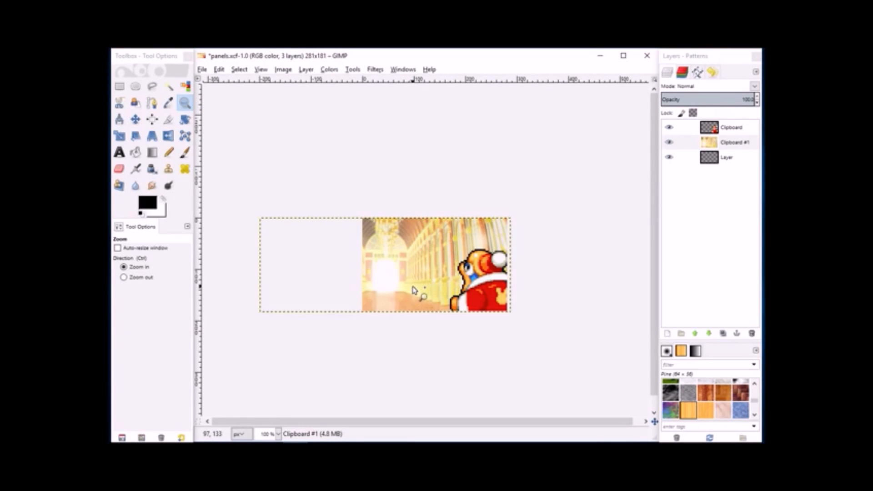
click(600, 55)
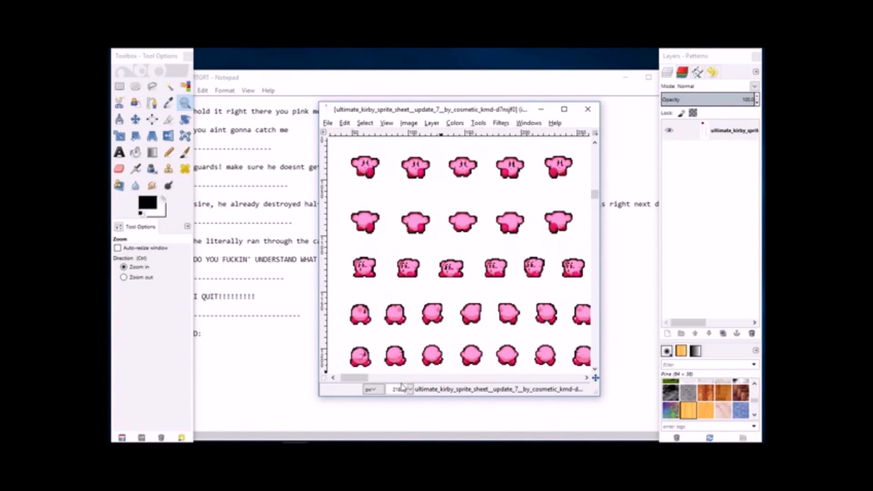
Try selecting the Kirby sheet's white background with Select by Color
drag(351, 381, 359, 381)
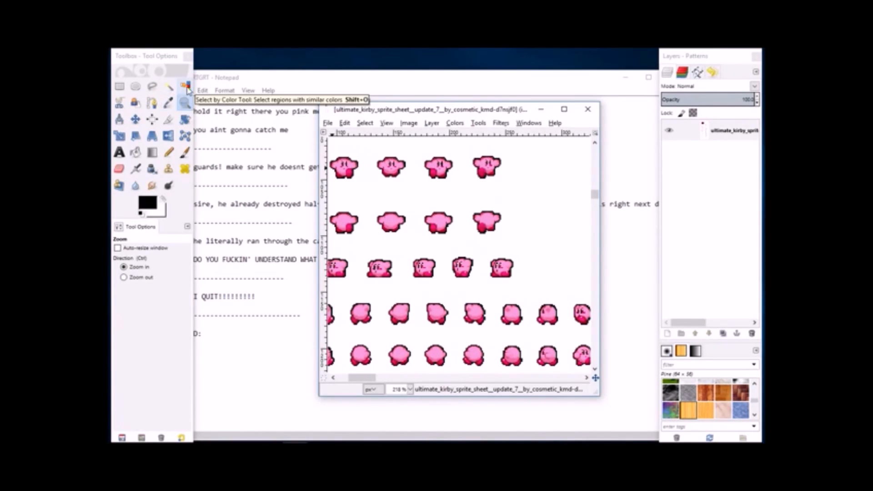
click(168, 88)
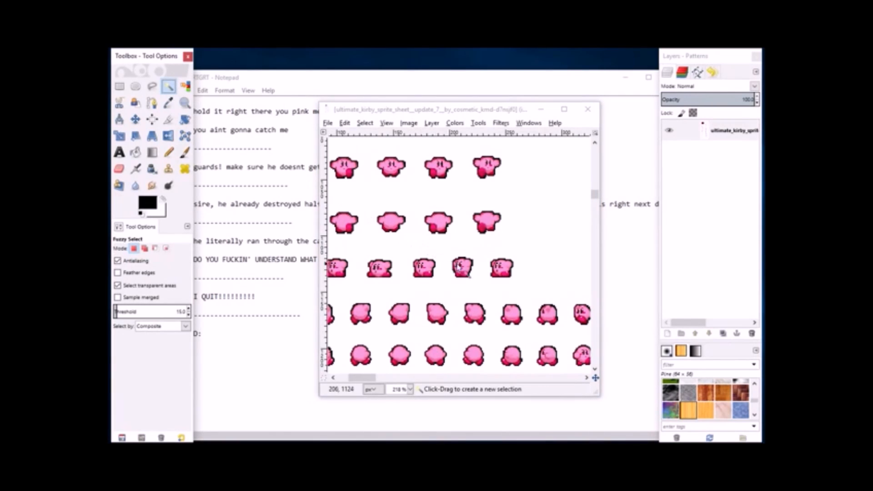
click(184, 86)
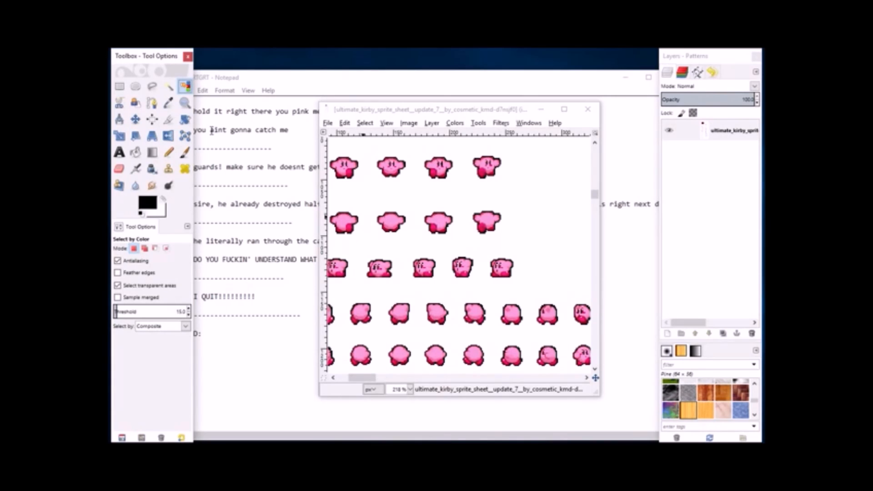
click(486, 257)
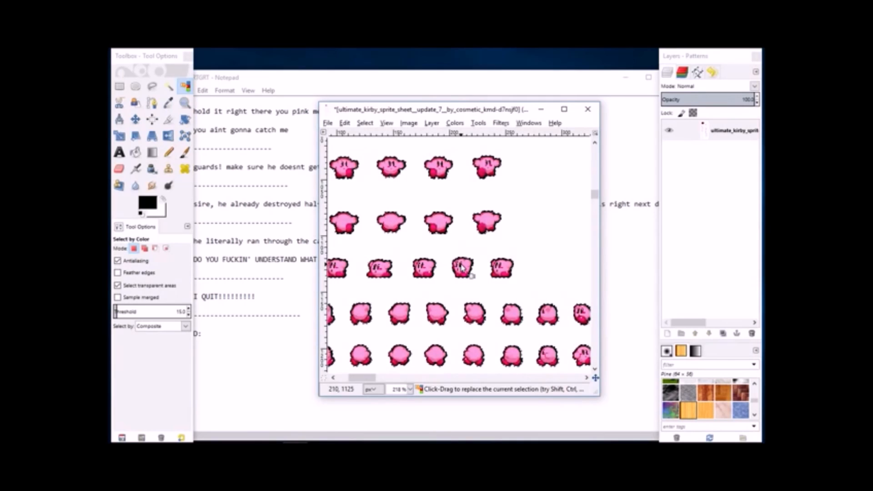
Make the Kirby sheet's white background transparent by fuzzy-selecting it, with an alpha channel added to the layer
click(168, 87)
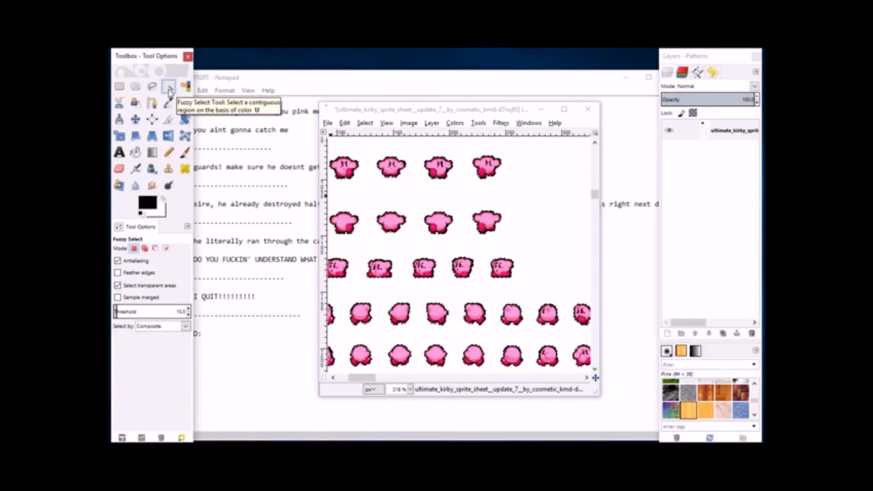
click(496, 241)
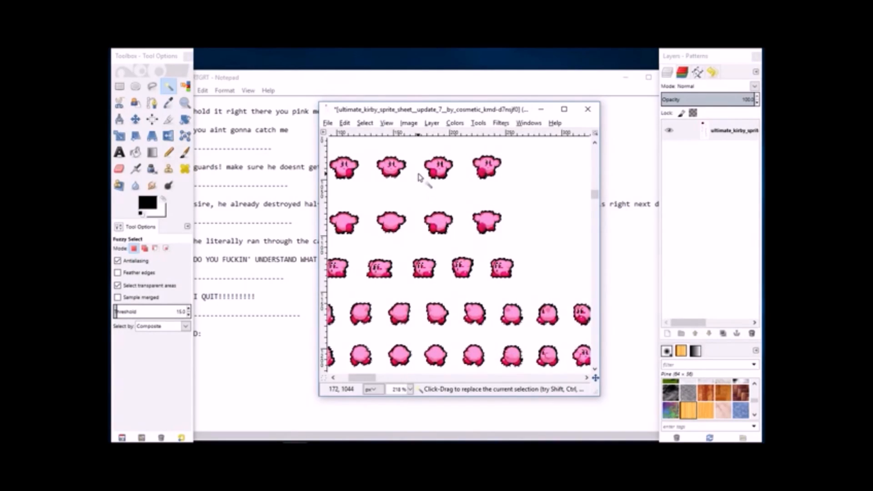
click(432, 123)
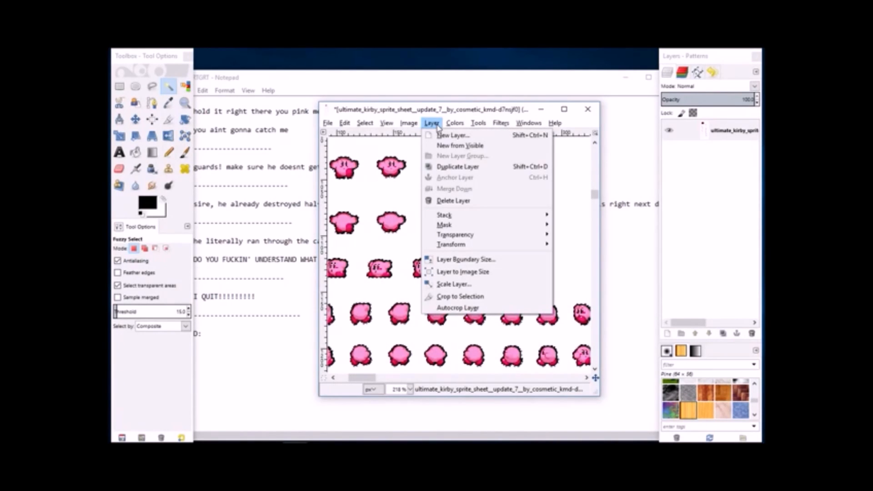
mouse_move(500, 236)
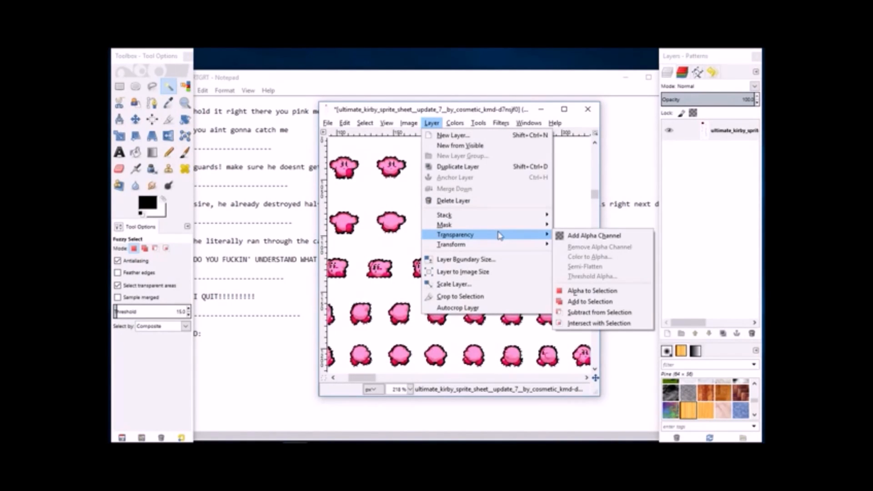
click(564, 236)
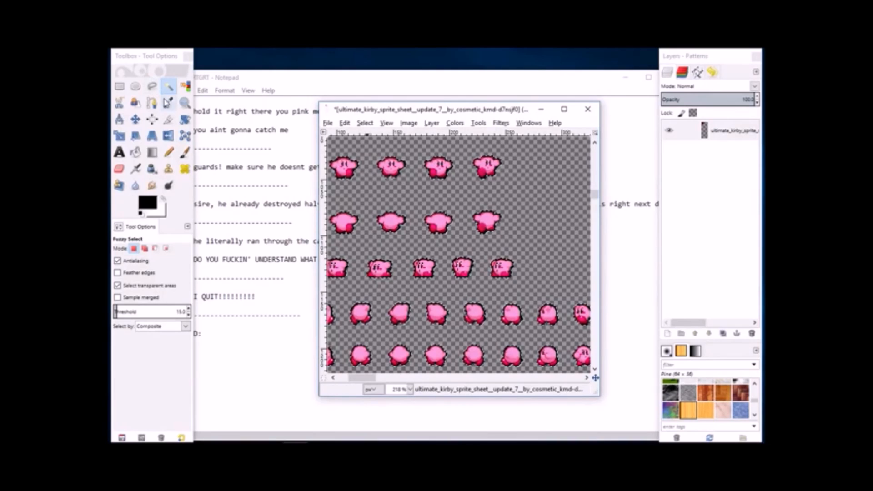
Select the back-facing Kirby sprite in the last row above the Pose heading, about 22 × 22 px, and copy it
click(184, 102)
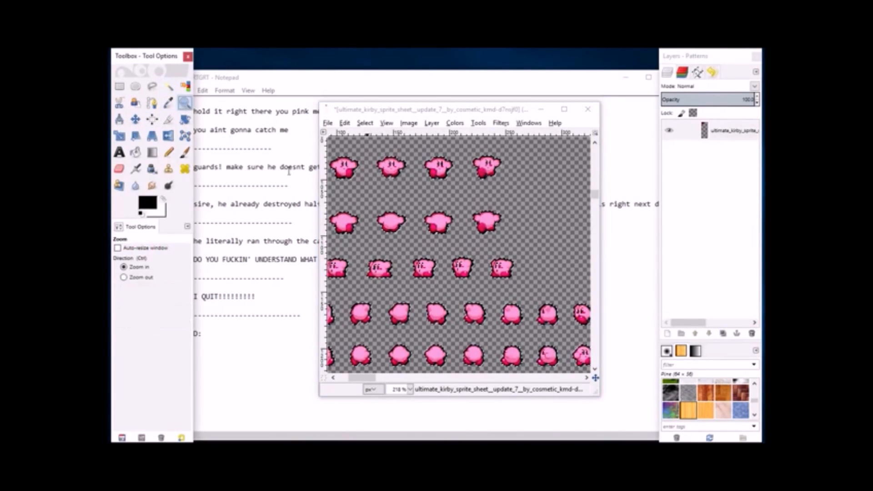
click(459, 337)
drag(495, 377, 453, 332)
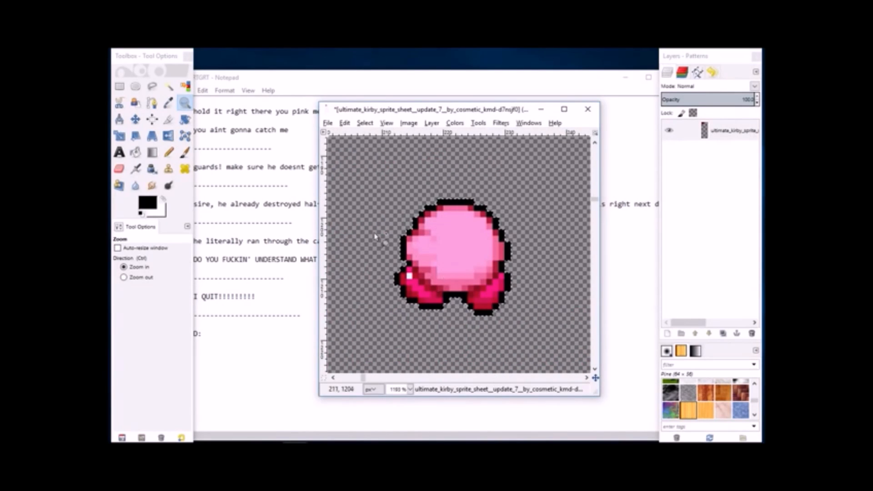
click(119, 86)
drag(388, 188, 524, 322)
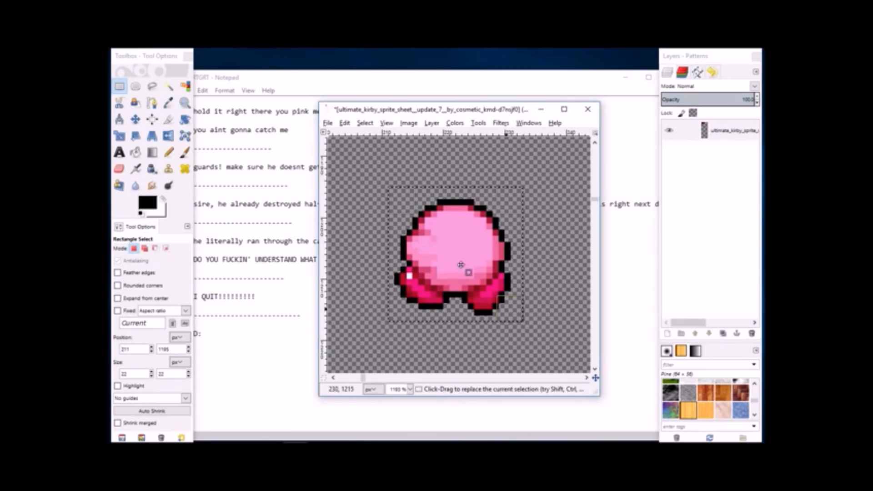
click(344, 123)
click(360, 184)
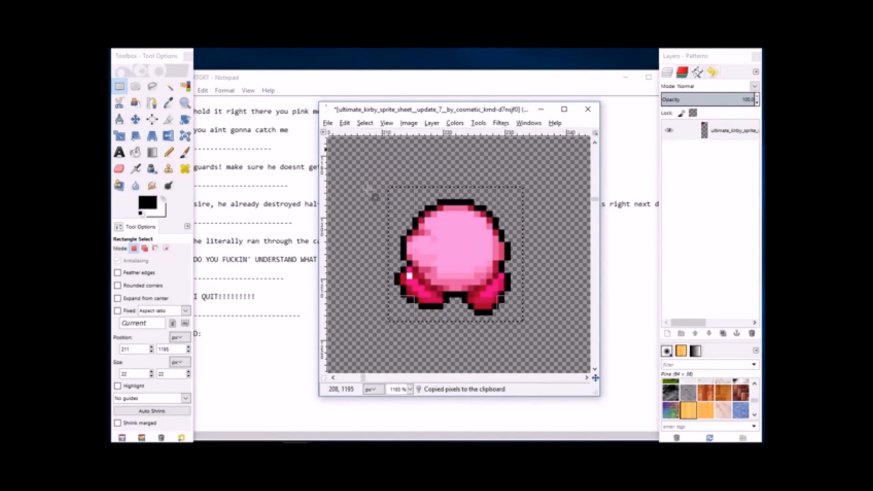
Paste the copied Kirby sprite into panels.xcf as a new layer, and place it on the hall floor below the bright doorway
click(294, 433)
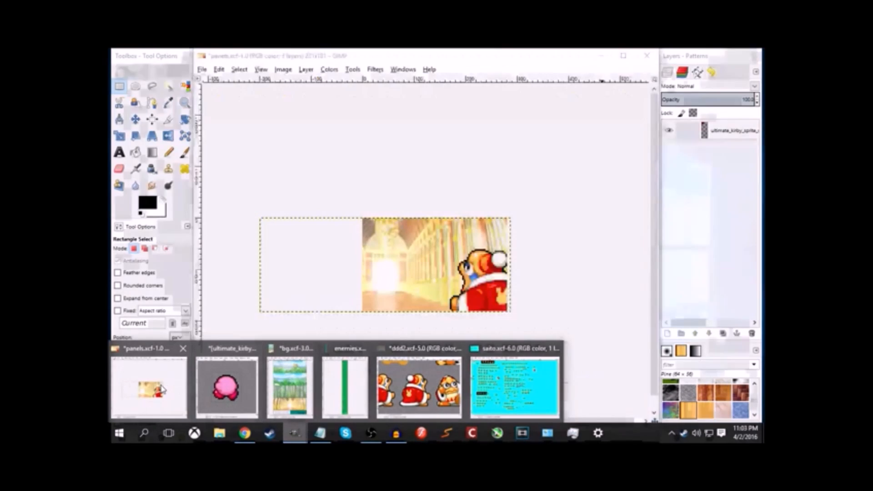
click(162, 389)
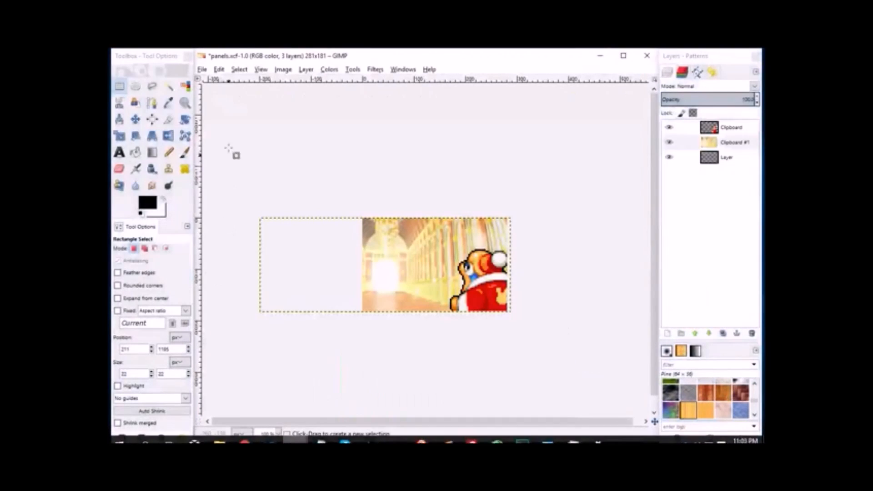
click(218, 70)
mouse_move(289, 184)
click(359, 195)
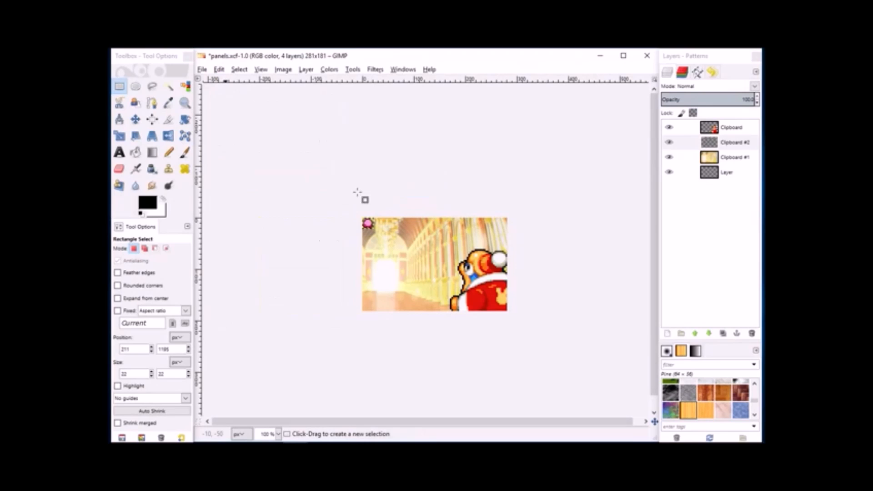
click(134, 123)
drag(372, 231, 396, 295)
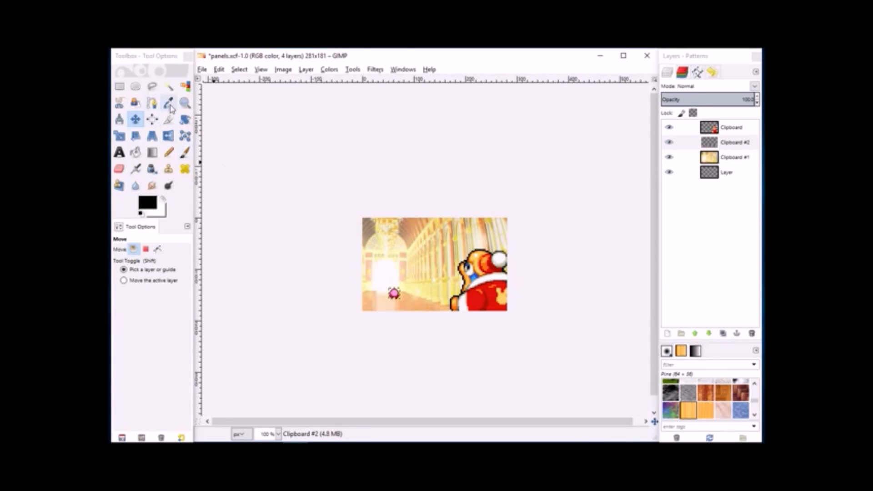
Duplicate the Kirby sprite layer twice
click(185, 102)
drag(358, 211, 470, 314)
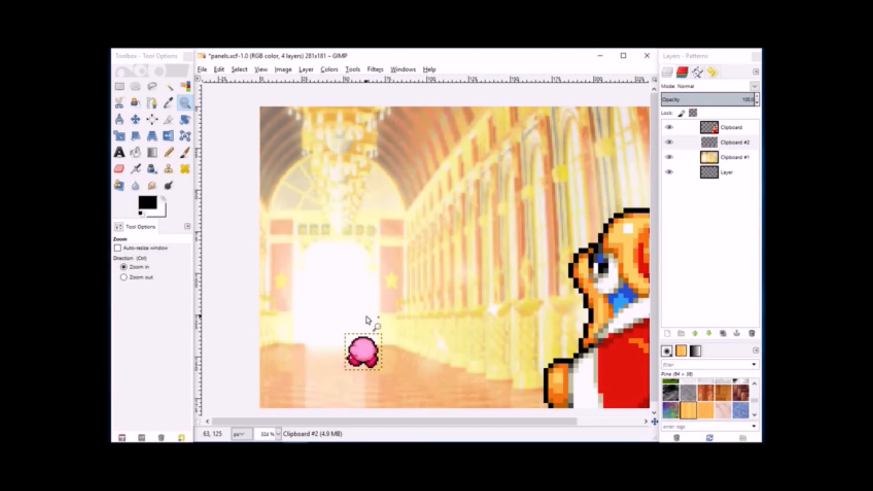
scroll(369, 321, down, 1)
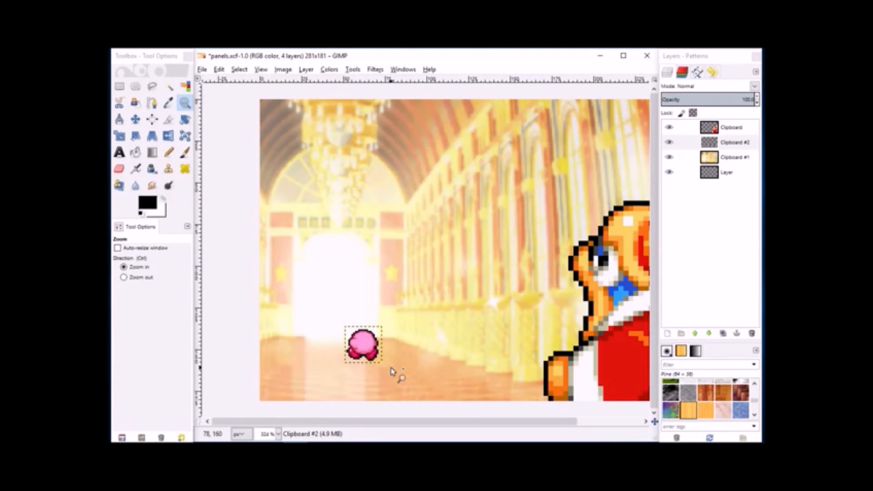
click(723, 334)
click(723, 334)
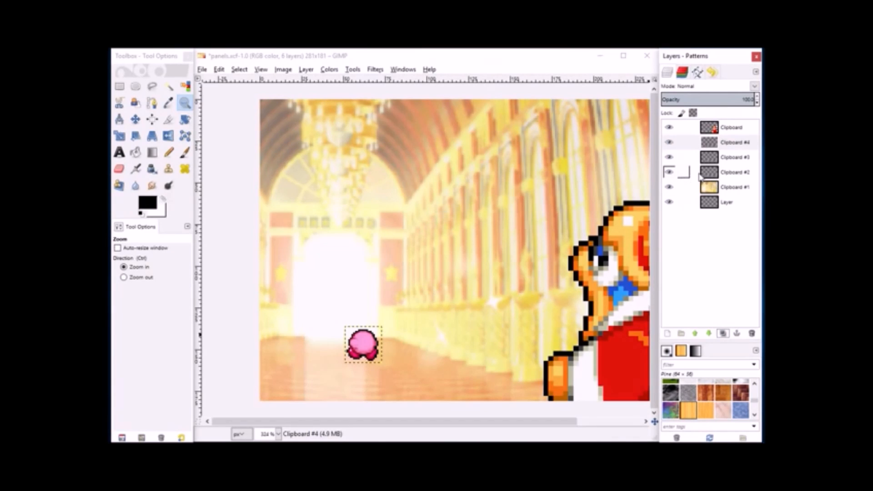
Flip both duplicate Kirby layers, Clipboard #3 and Clipboard #4, vertically
click(728, 160)
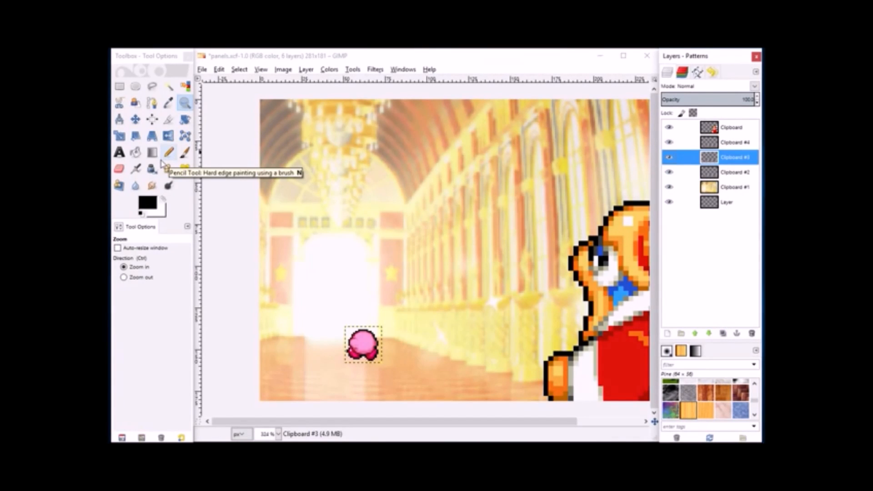
click(169, 136)
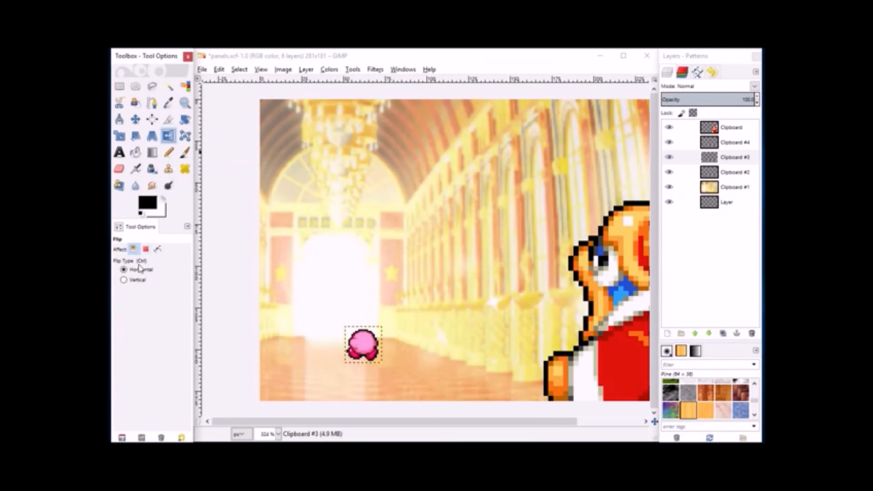
click(136, 280)
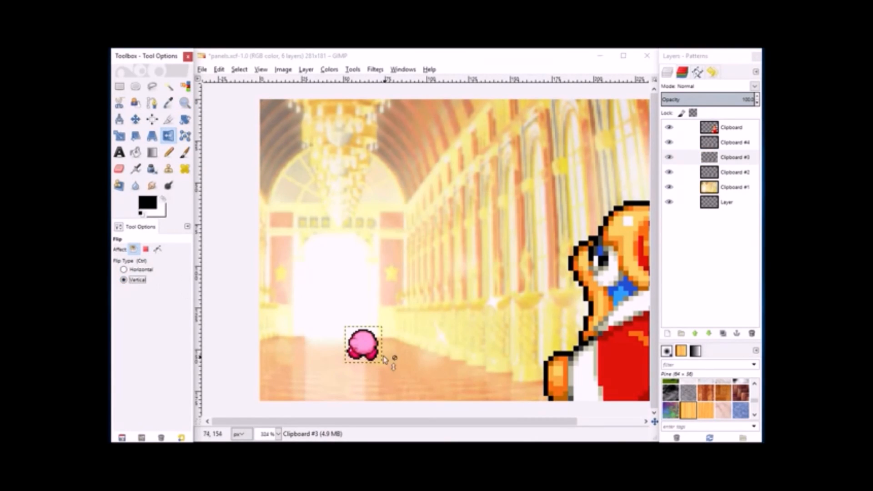
click(368, 344)
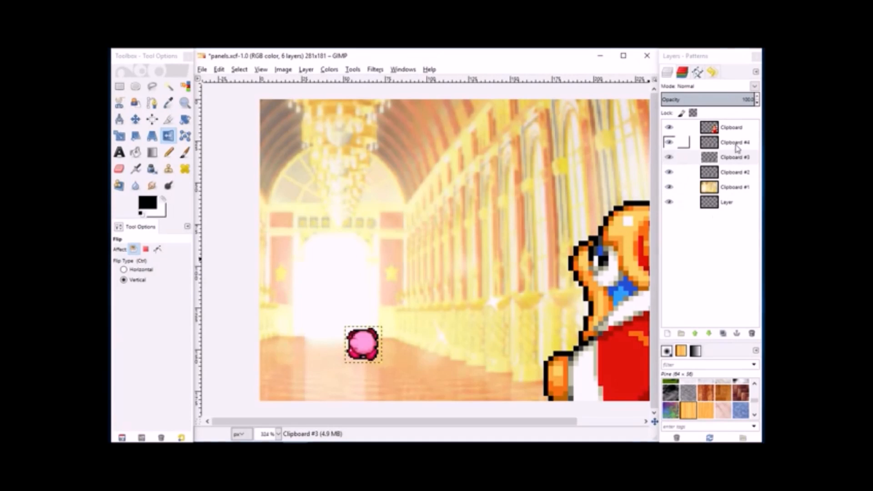
click(684, 143)
click(360, 356)
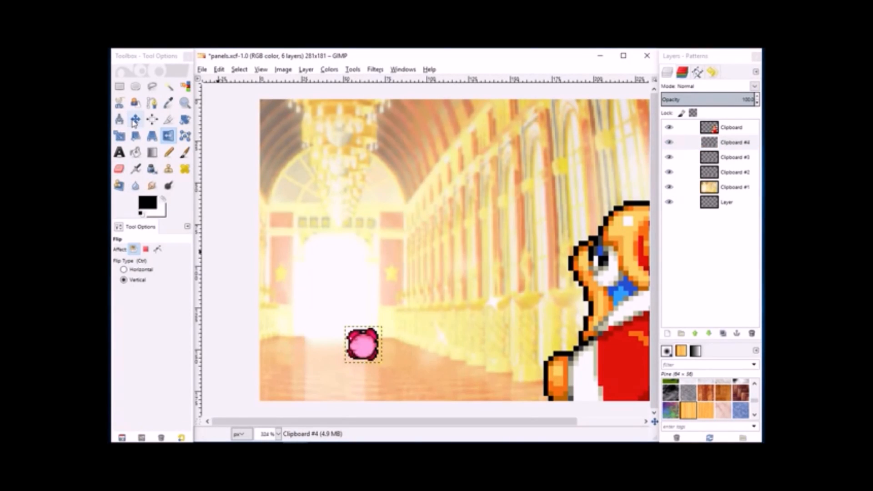
Move the flipped Clipboard #4 copy straight down about 17 px so it sits mirrored beneath Kirby's feet
click(135, 121)
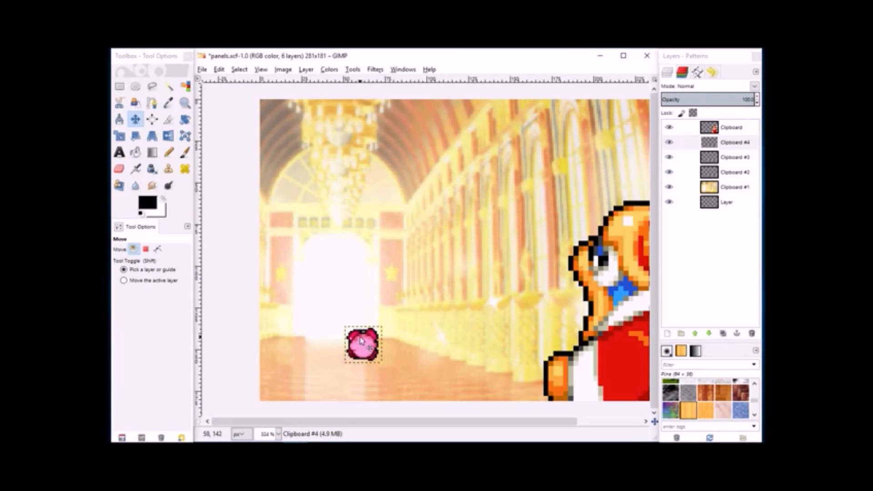
key(Down)
key(Down)
key(Down)
key(Down)
key(Down)
key(Down)
key(Down)
key(Down)
key(Down)
key(Down)
key(Down)
key(Down)
key(Down)
key(Down)
key(Down)
key(Down)
key(Down)
key(Down)
key(Down)
key(Down)
key(Up)
key(Up)
key(Up)
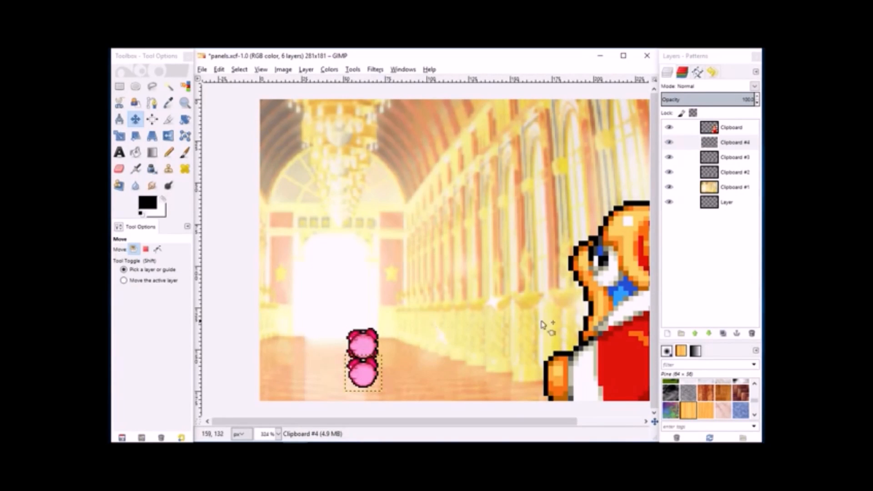
Move the flipped Clipboard #3 copy straight down onto the same spot as the Clipboard #4 copy
click(677, 157)
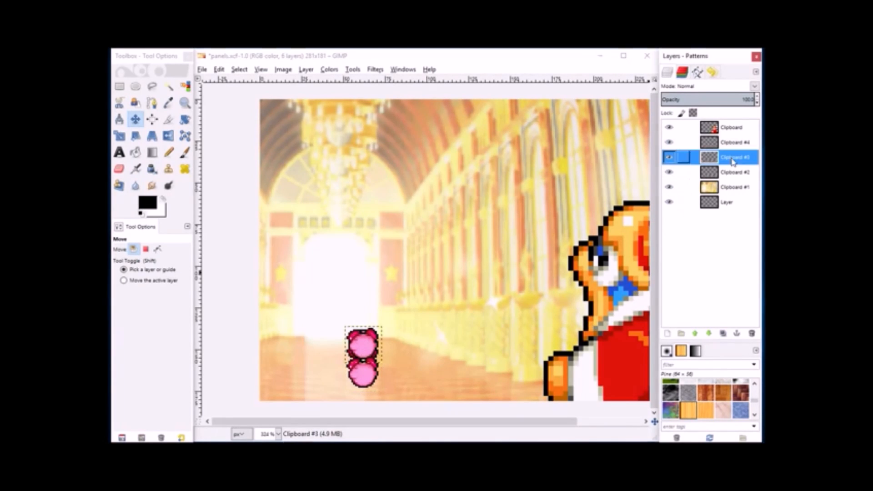
click(363, 355)
key(Down)
key(Down)
key(Down)
key(Down)
key(Down)
key(Down)
key(Down)
key(Down)
key(Down)
key(Down)
key(Down)
key(Down)
key(Down)
key(Down)
key(Down)
key(Down)
key(Down)
key(Down)
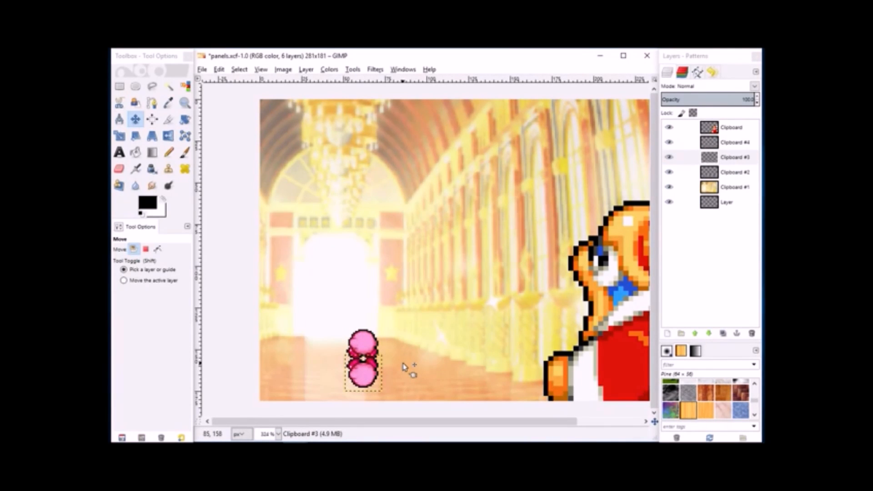
Raise the upright Kirby layer, Clipboard #2, above both flipped copies, and hide the Clipboard #3 copy
click(745, 172)
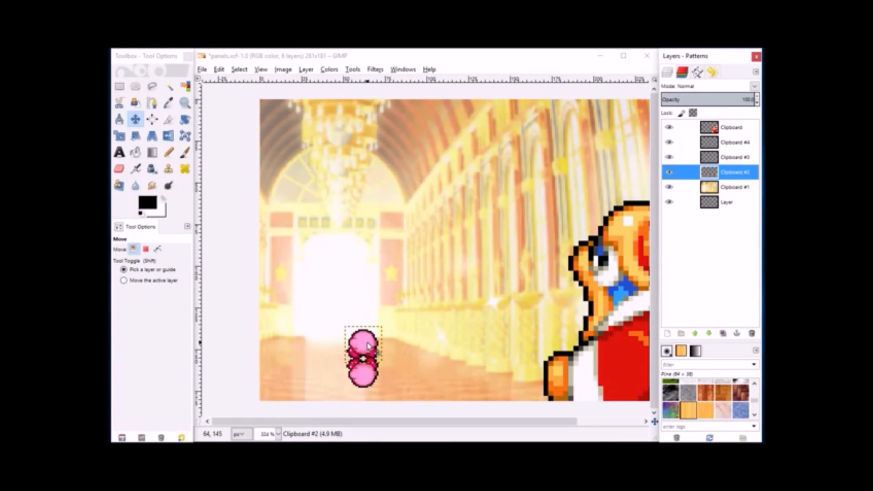
click(695, 334)
click(695, 334)
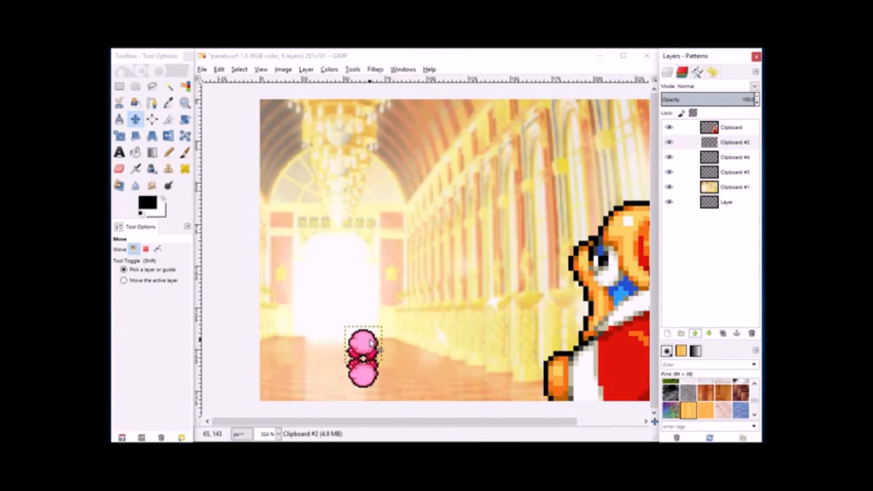
click(669, 172)
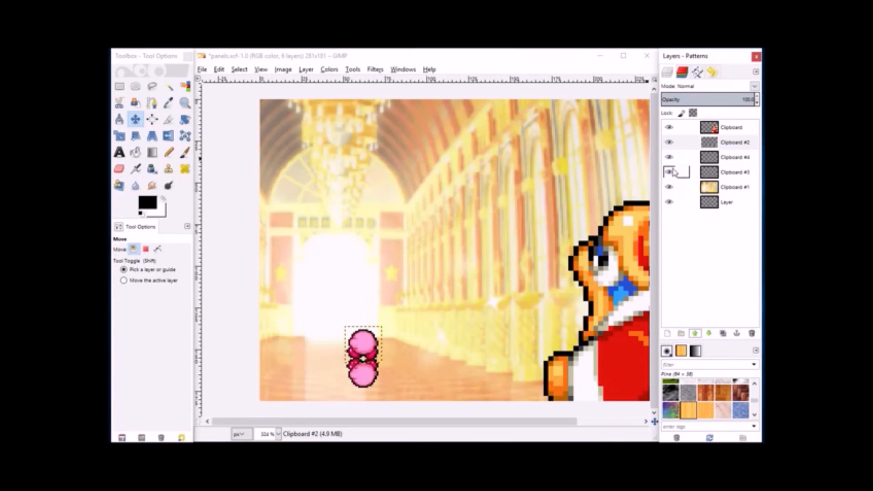
Select the Kirby silhouette on the Clipboard #4 layer by color-selecting its transparent surroundings and inverting the selection
click(743, 162)
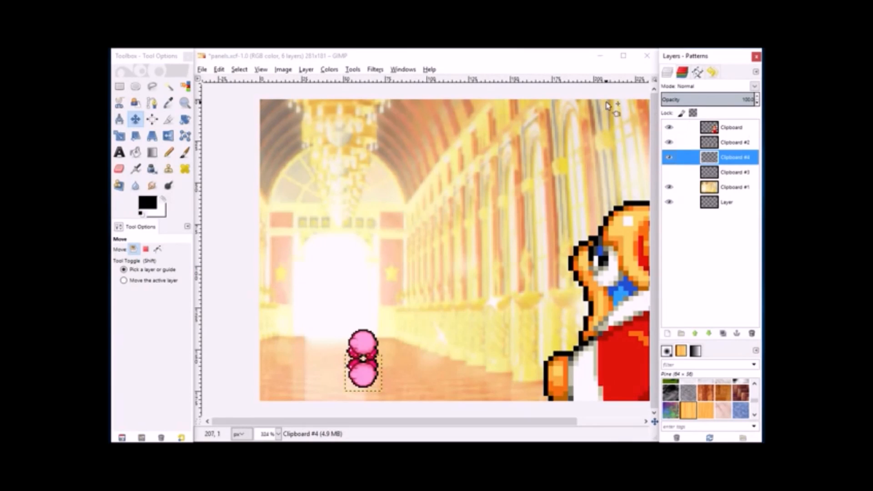
click(185, 86)
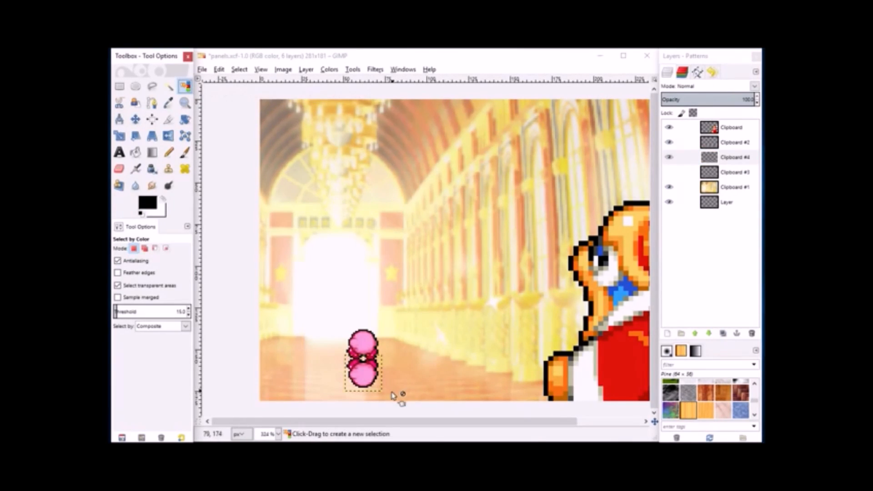
click(381, 391)
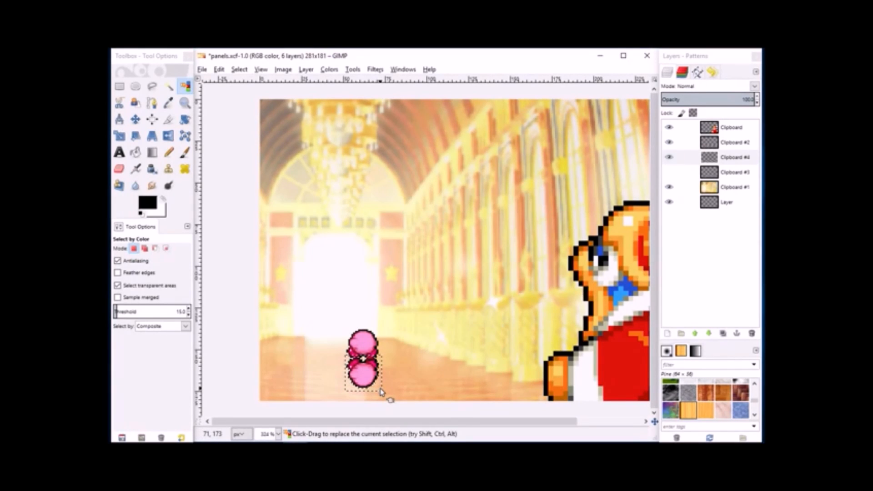
click(234, 70)
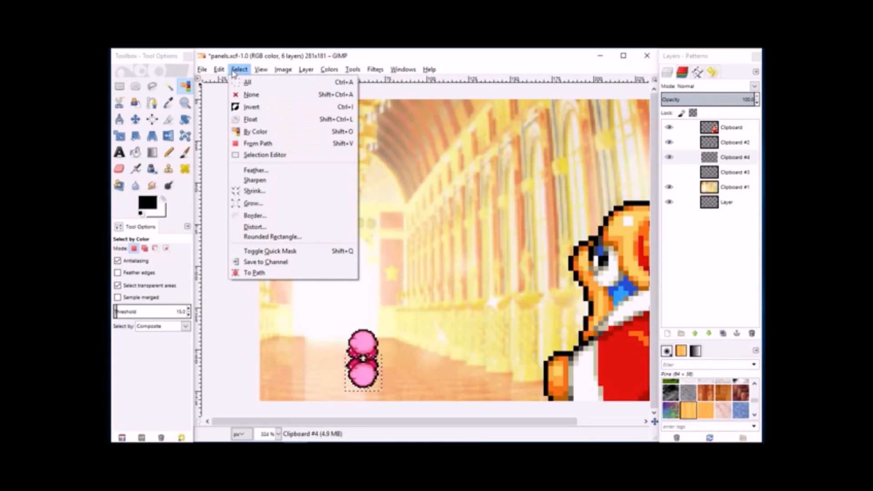
click(257, 108)
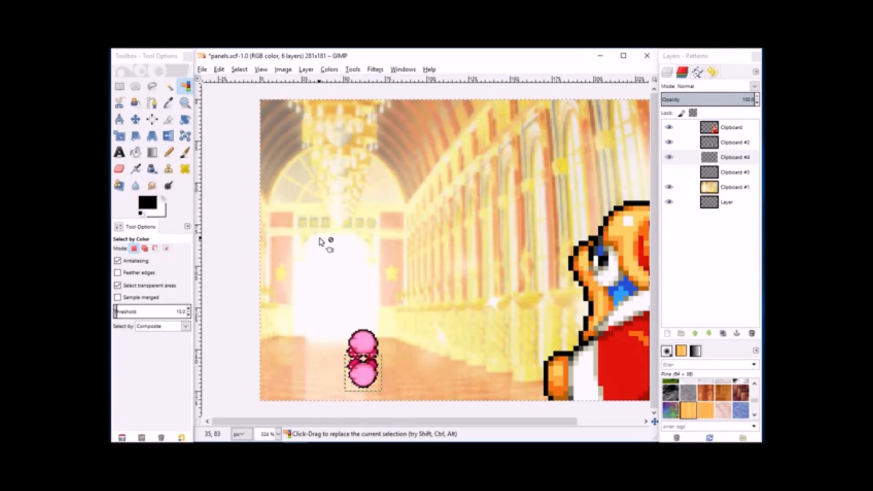
click(364, 379)
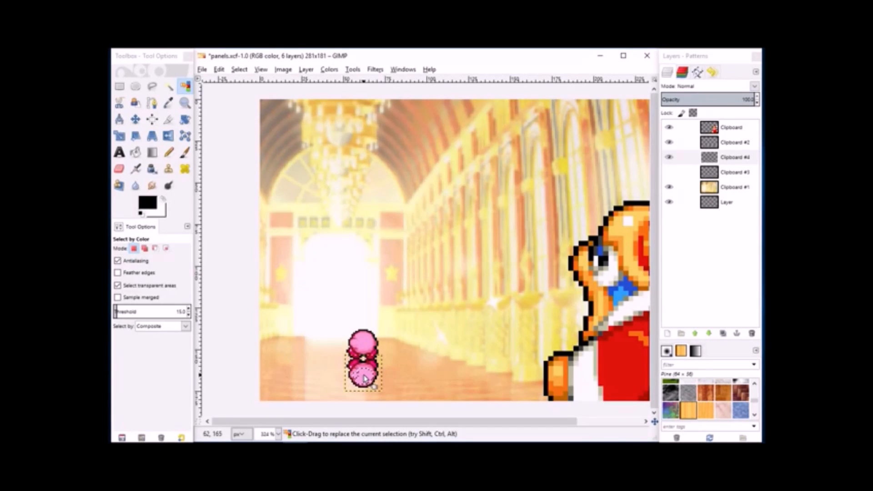
drag(363, 377, 362, 382)
click(377, 387)
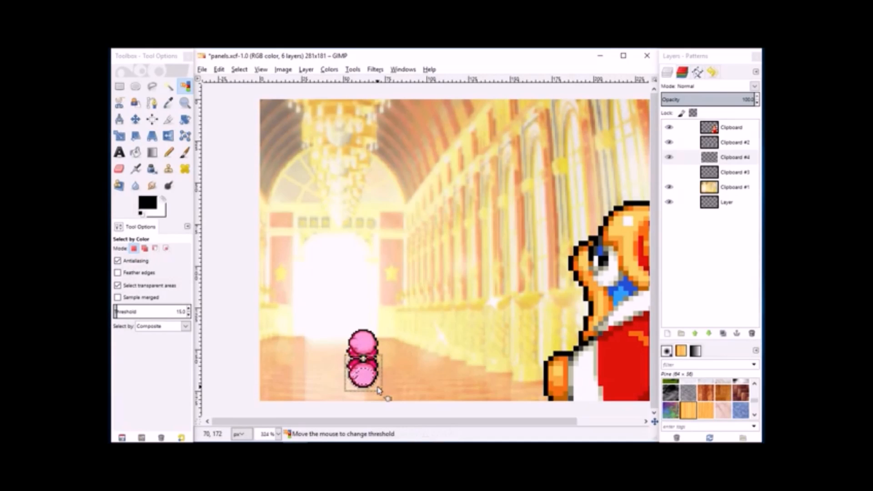
click(239, 70)
click(260, 111)
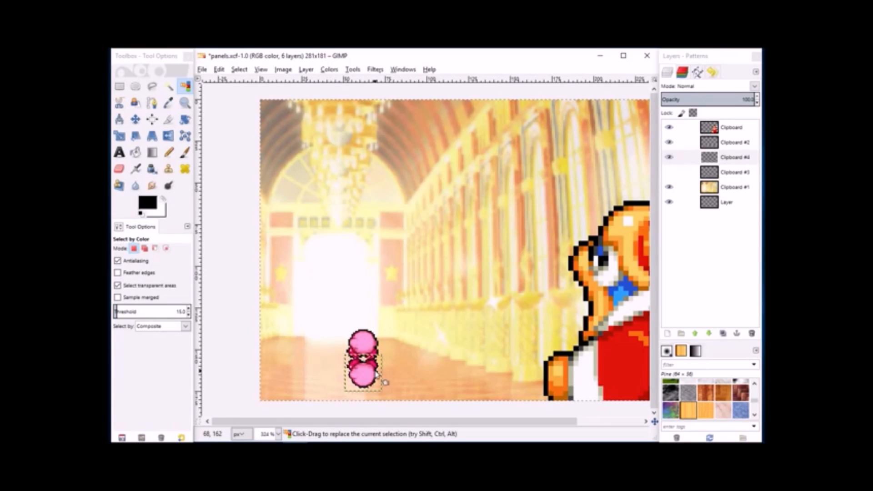
Fill the selected flipped Kirby silhouette with the black foreground color, and clear the selection
click(219, 69)
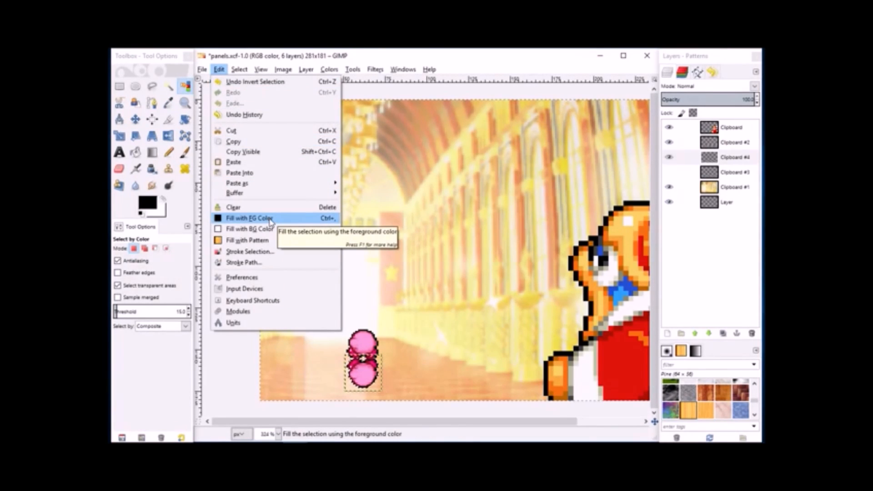
click(249, 218)
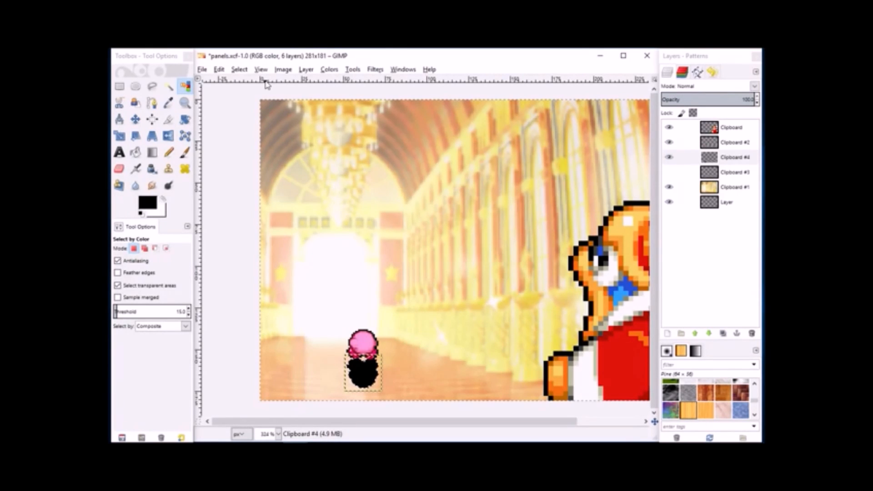
click(239, 70)
click(266, 101)
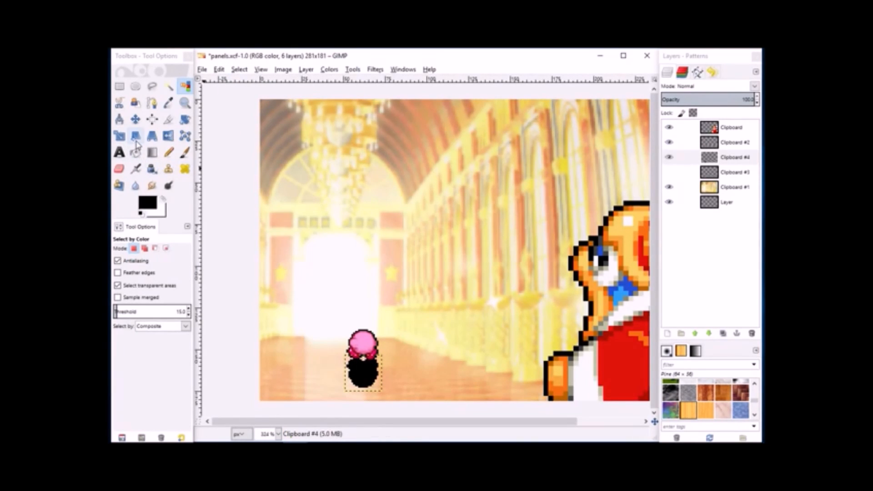
Shear the black Kirby silhouette horizontally with an X shear magnitude of about 5
click(136, 136)
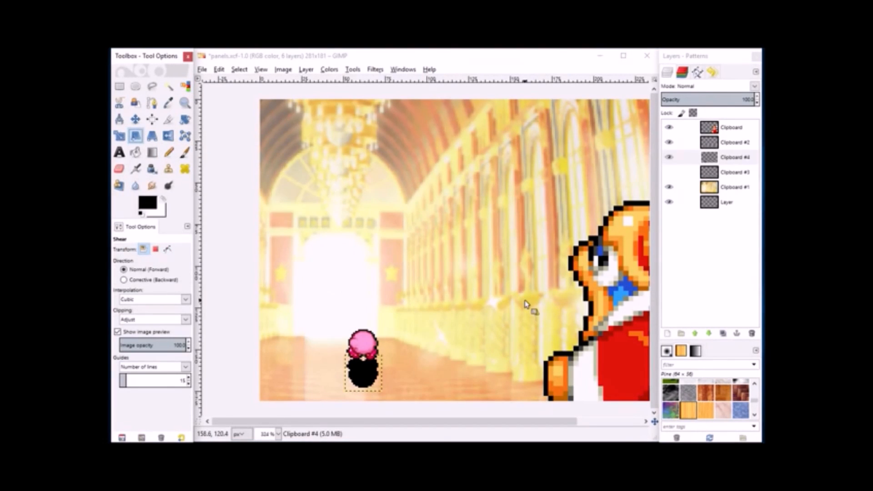
click(373, 376)
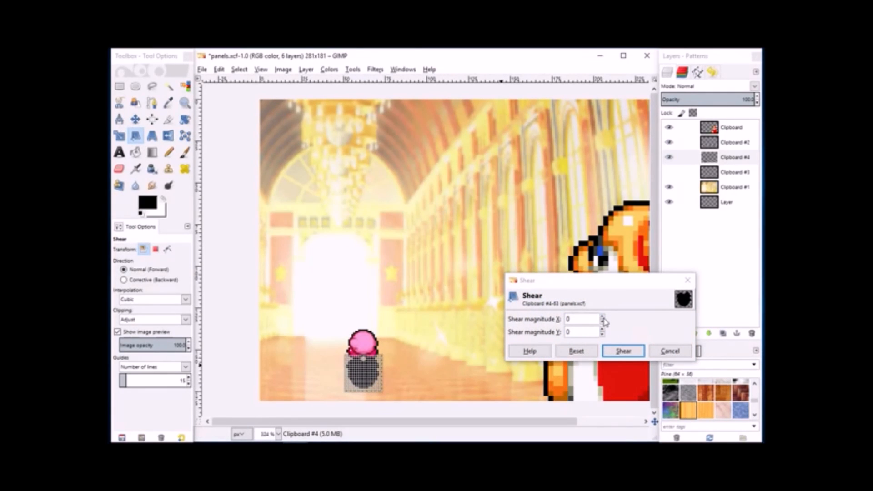
click(602, 317)
click(602, 317)
click(602, 317)
click(602, 317)
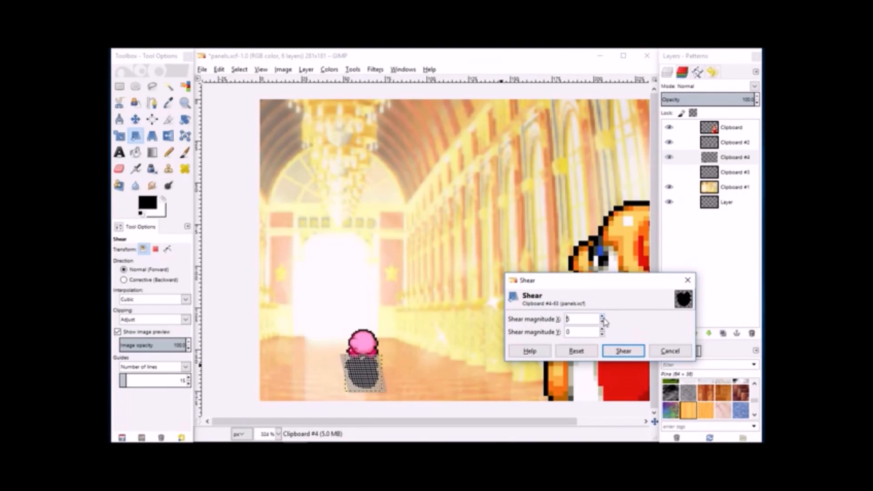
click(602, 317)
click(602, 322)
click(622, 351)
Nudge the sheared black silhouette about 2 px to the right to line it up under Kirby's feet
click(135, 120)
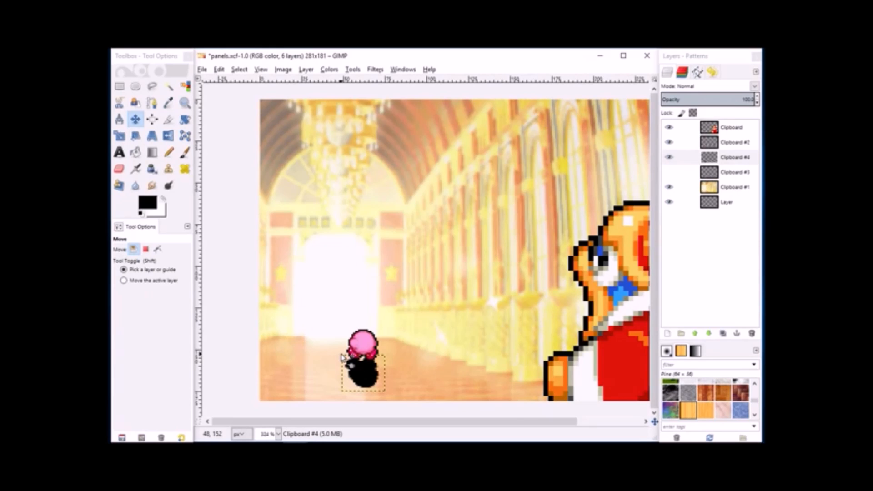
key(Right)
key(Right)
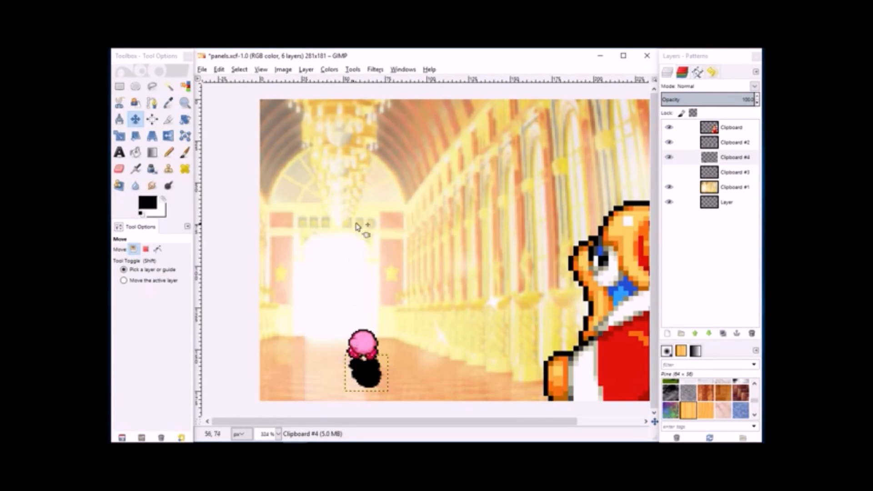
Apply a Gaussian blur with a 5 px radius to the black Kirby silhouette
click(403, 69)
mouse_move(375, 69)
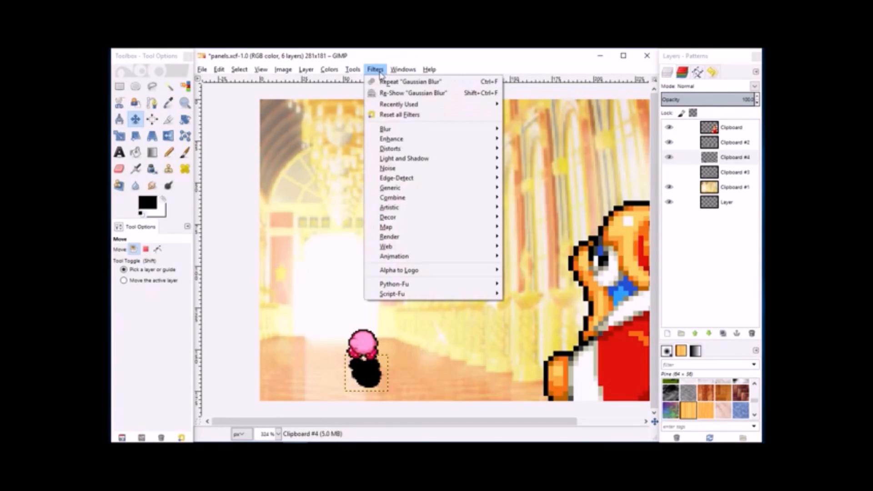
mouse_move(475, 130)
click(536, 139)
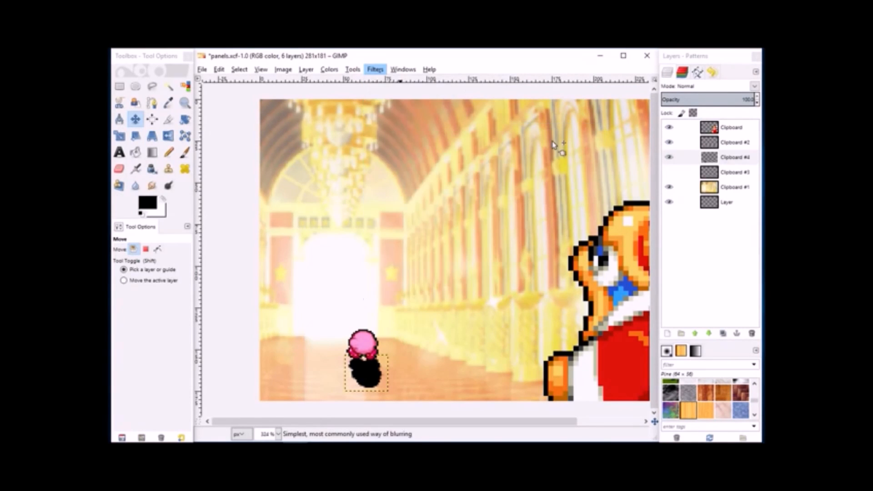
click(430, 262)
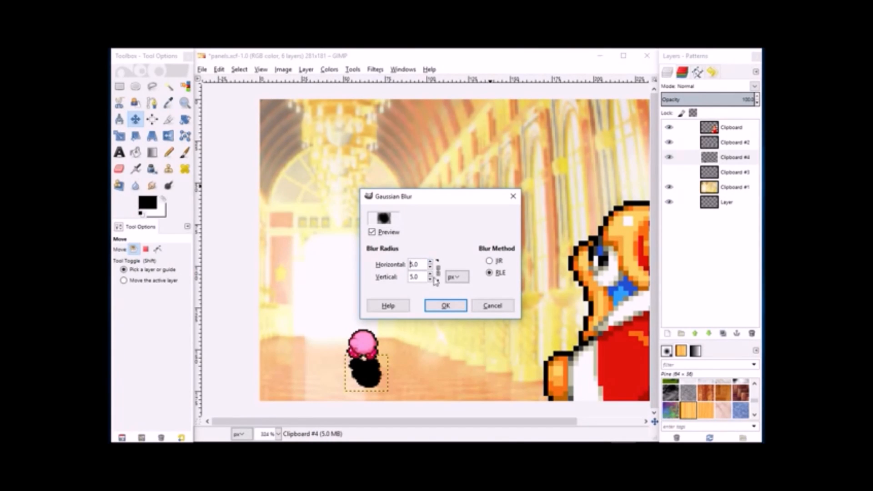
click(439, 305)
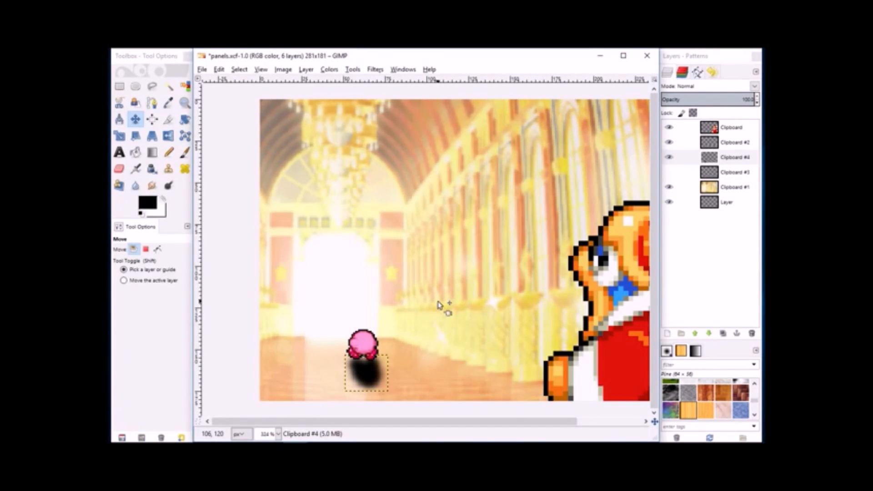
Lower the opacity of the blurred silhouette layer to about 74
drag(748, 101, 731, 113)
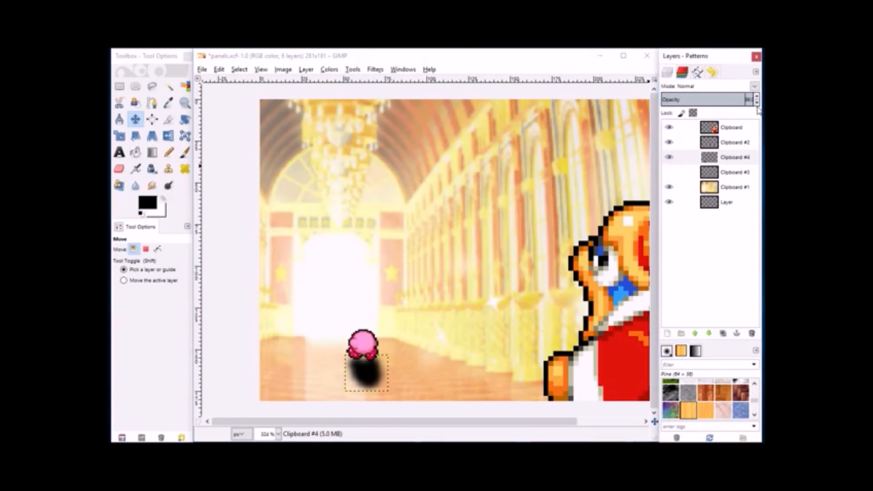
scroll(757, 111, down, 12)
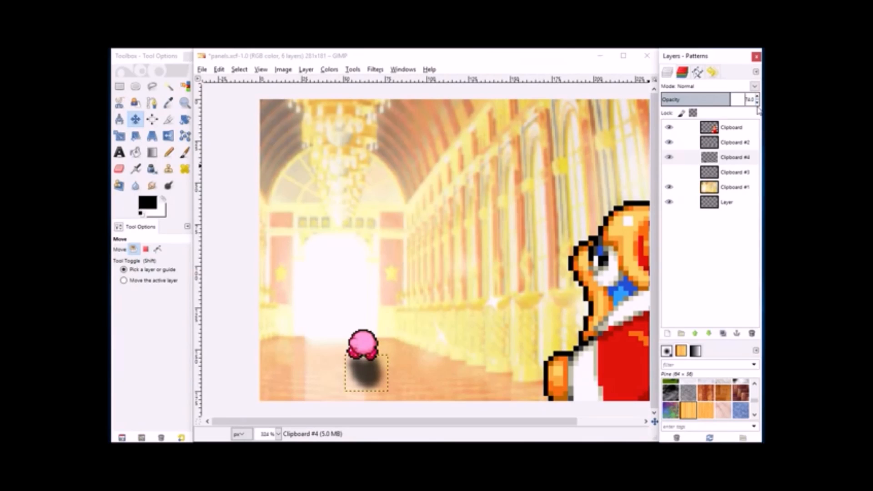
Undo the opacity, blur, nudge and shear changes made to the black silhouette
click(276, 434)
click(279, 387)
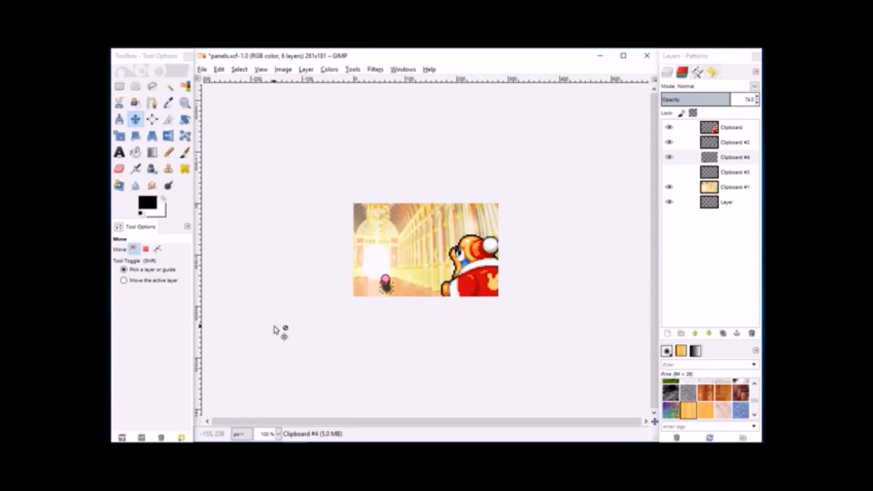
key(Left)
key(Left)
key(Left)
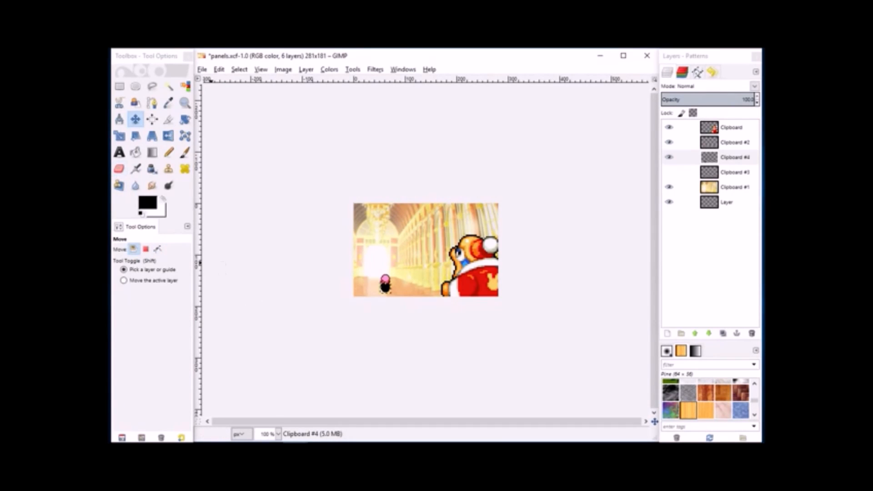
Shear the black silhouette with an X magnitude of 8, and reposition it under Kirby's feet
click(135, 136)
click(385, 286)
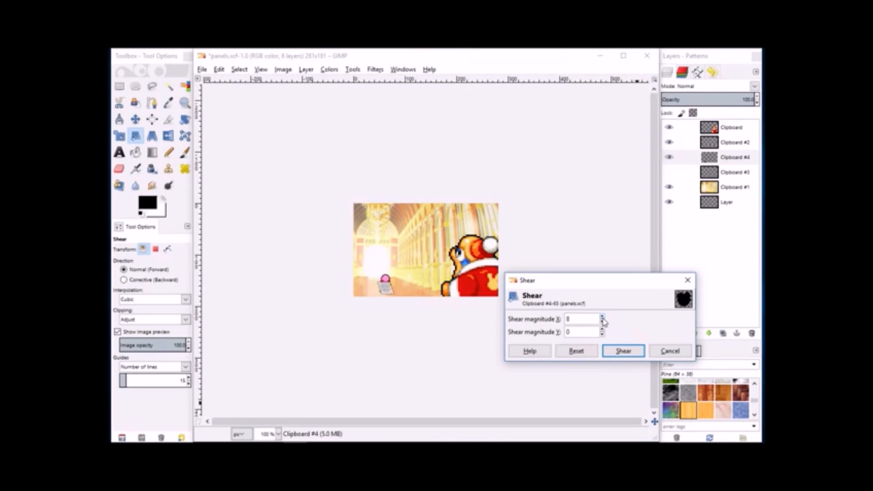
click(624, 352)
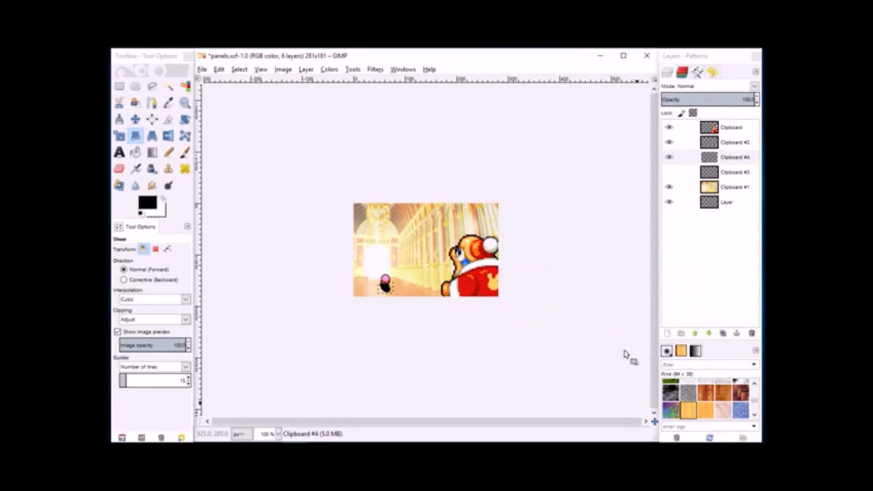
click(135, 120)
click(385, 285)
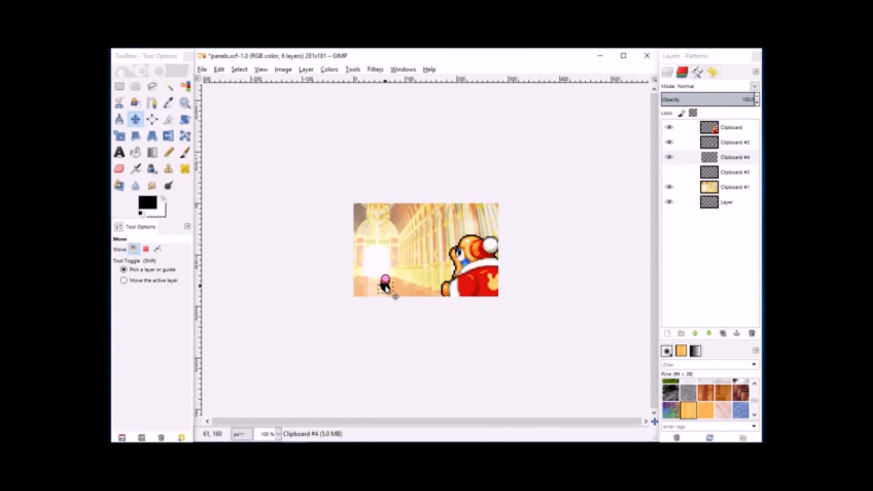
drag(385, 283, 381, 278)
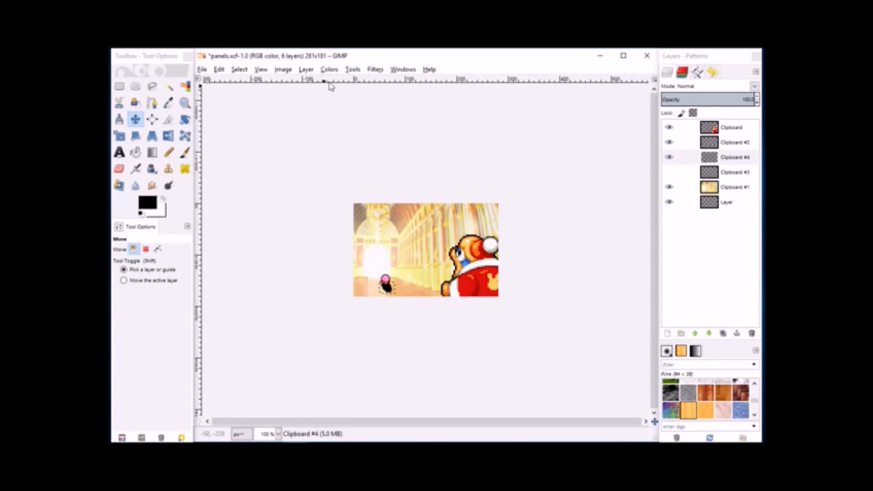
Apply a Gaussian blur with a 4 px radius to the silhouette and lower its layer opacity to about 64
click(375, 69)
mouse_move(446, 132)
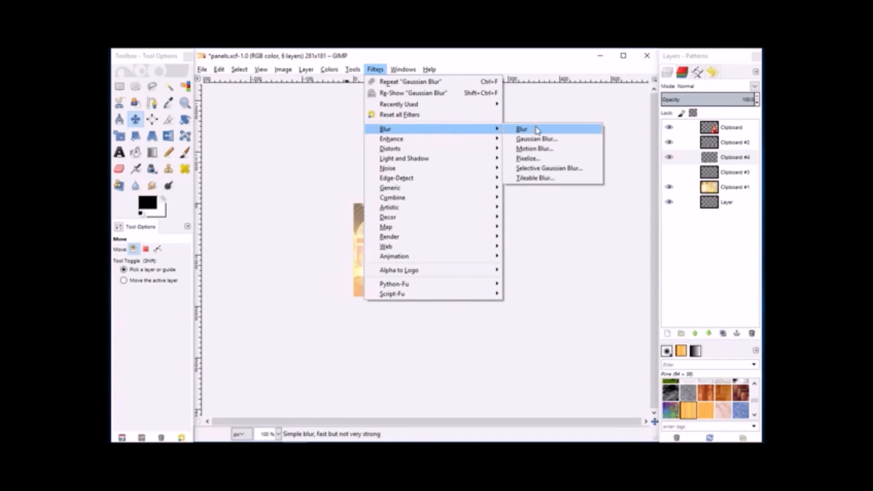
click(548, 138)
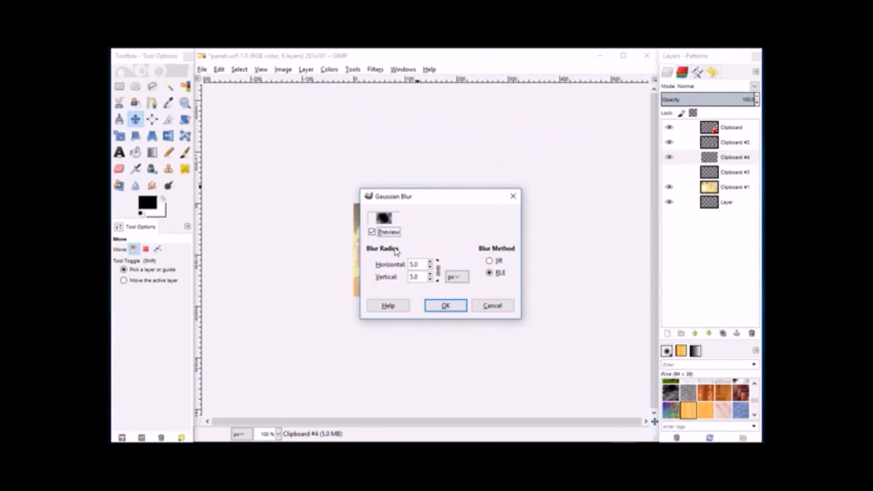
click(431, 268)
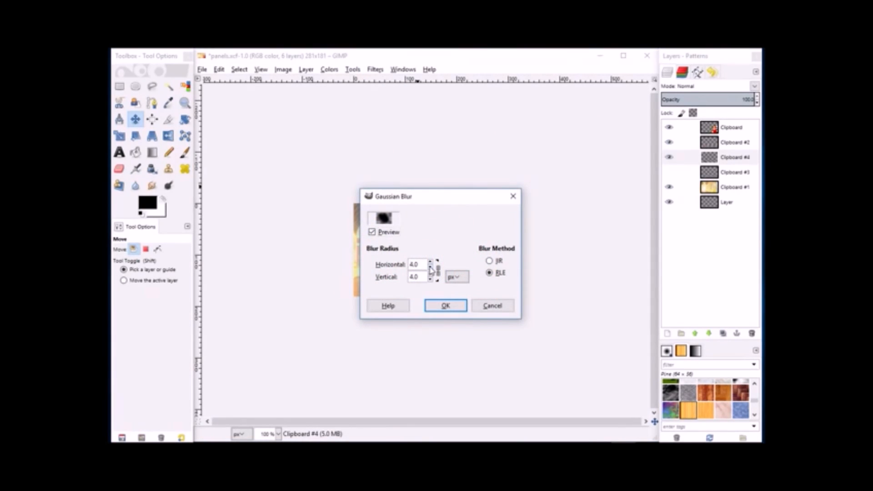
click(446, 306)
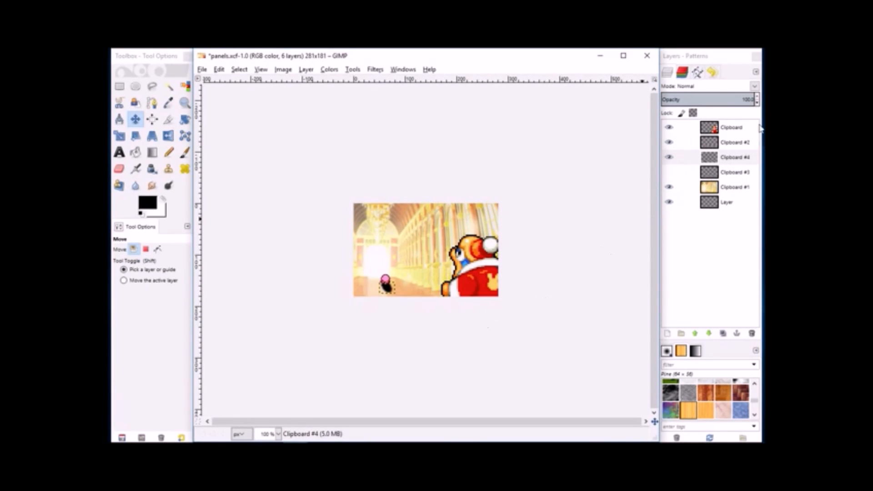
click(757, 104)
drag(757, 103, 757, 104)
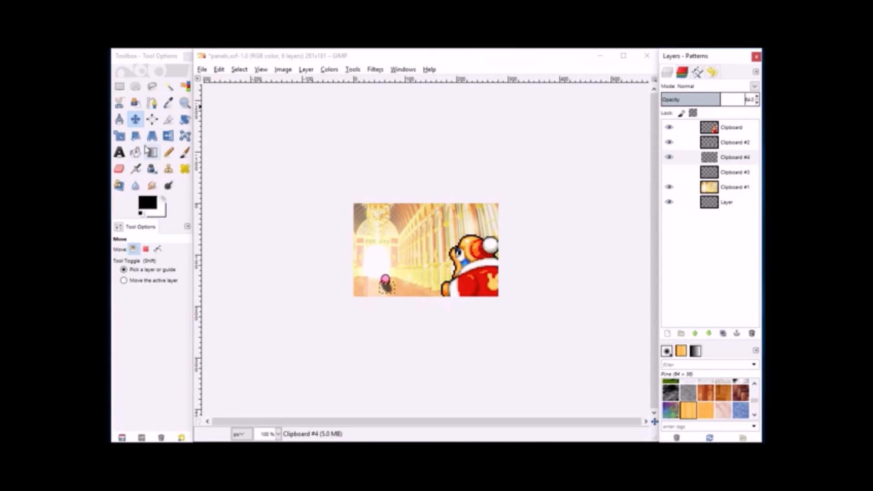
Flatten the floor shadow by scaling its layer to about 30 × 16 px
click(119, 136)
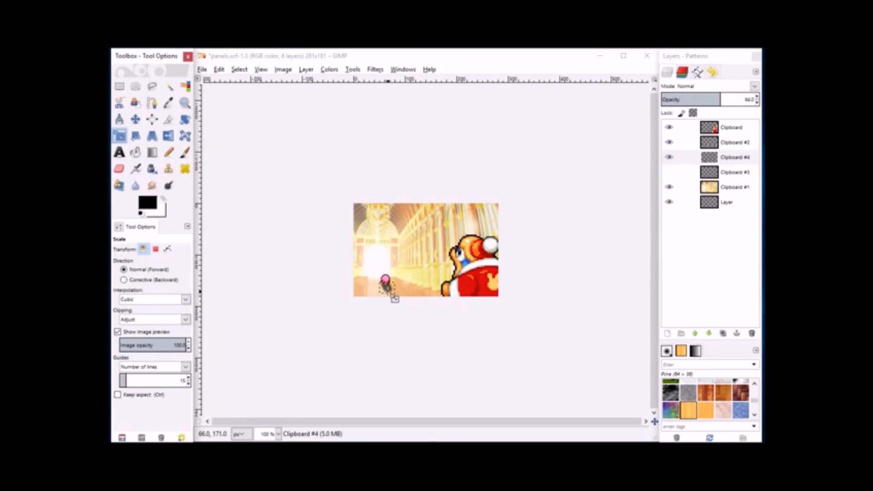
click(390, 293)
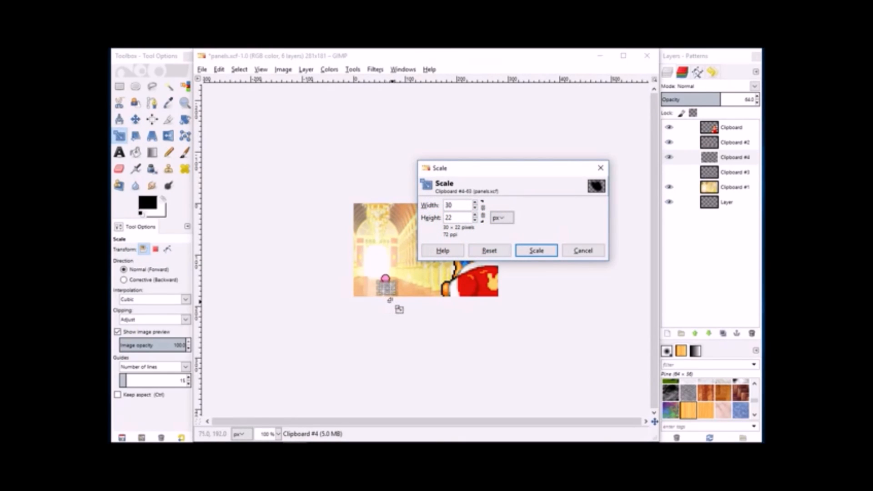
click(184, 103)
drag(363, 244, 426, 337)
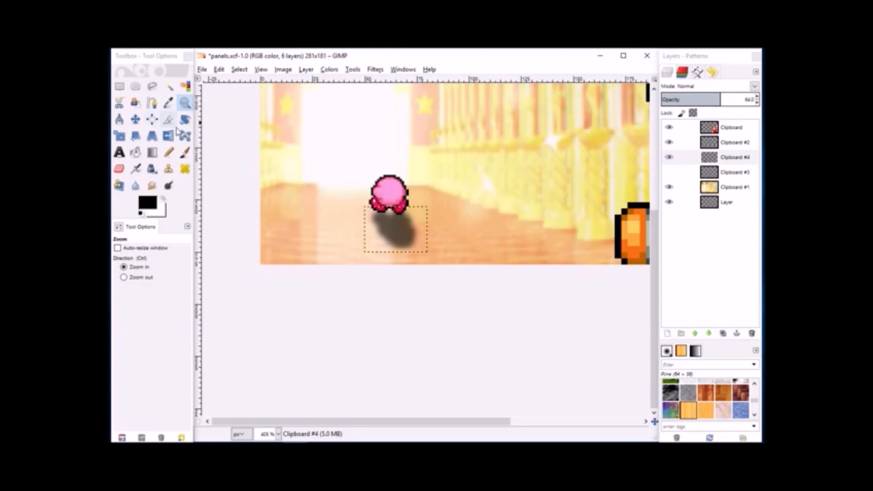
click(152, 135)
click(335, 220)
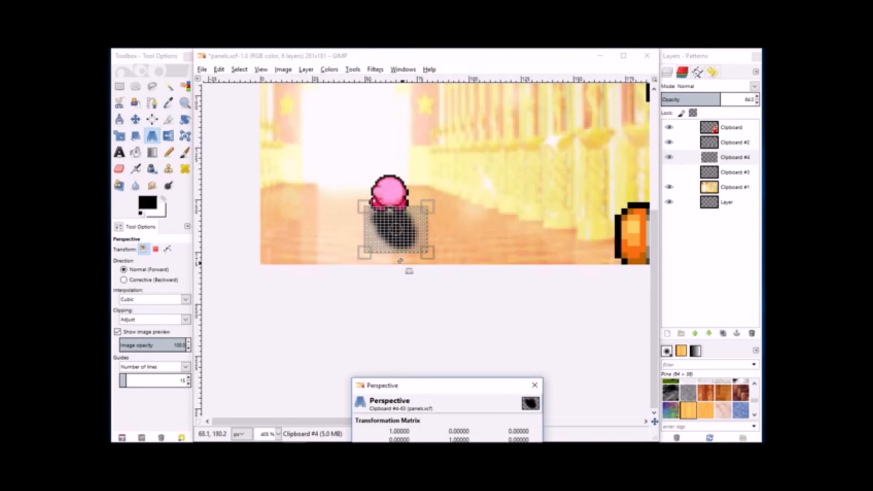
click(119, 135)
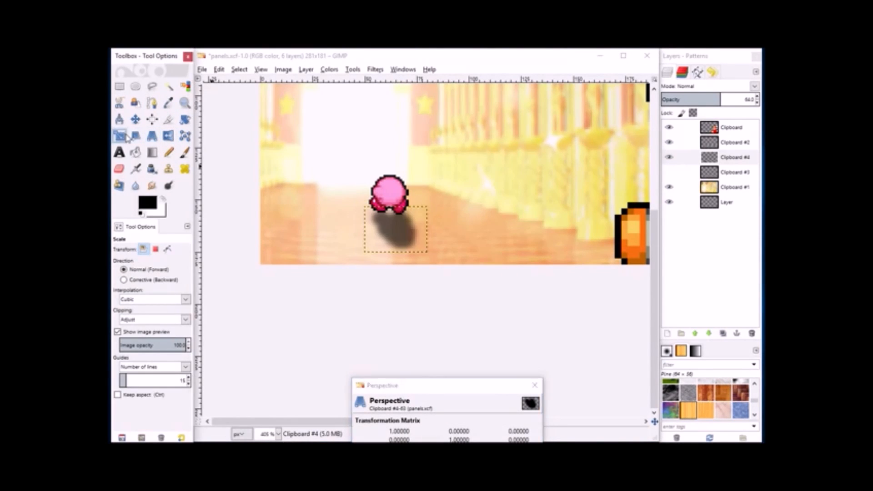
click(402, 259)
drag(401, 258, 402, 253)
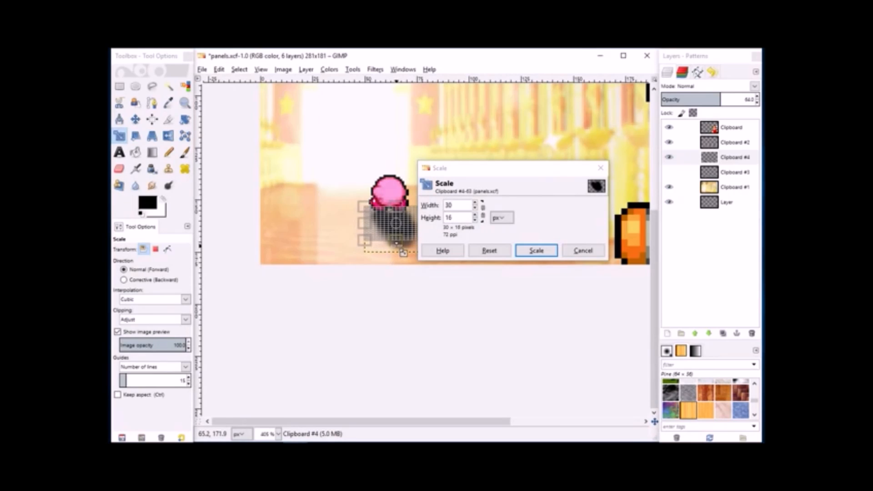
click(536, 250)
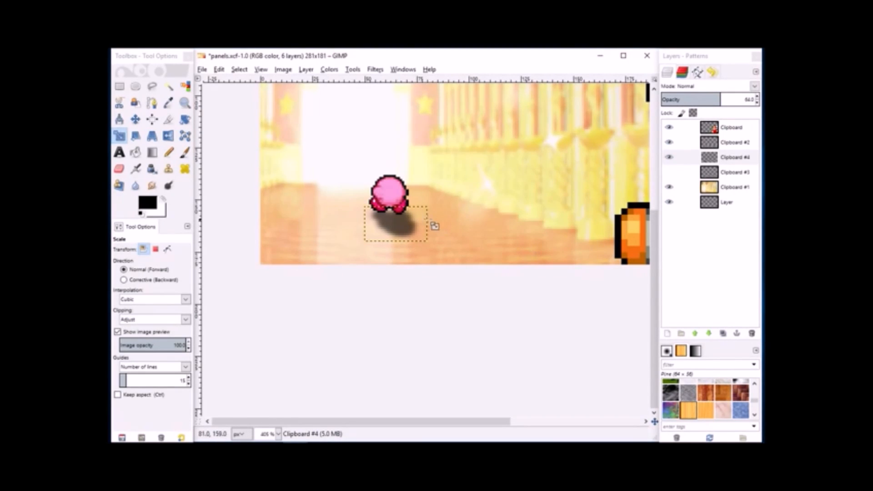
Darken the Kirby sprite on the Clipboard #2 layer by setting its brightness to -127
click(279, 437)
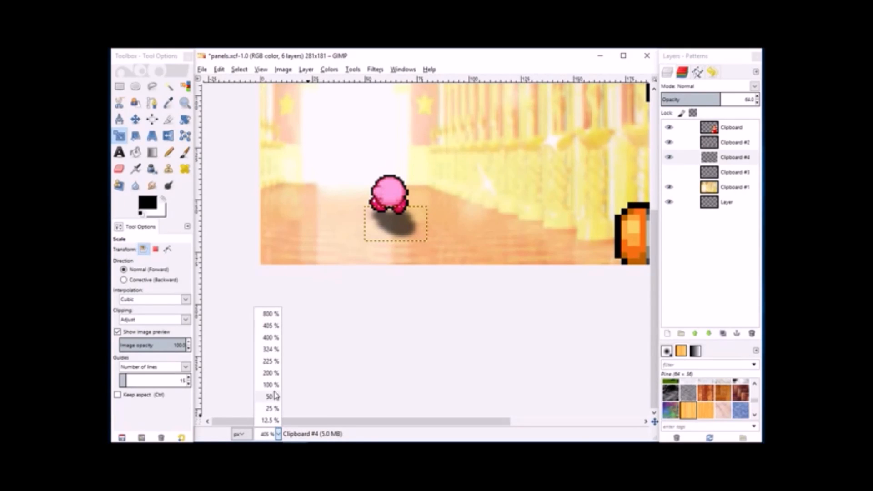
click(275, 385)
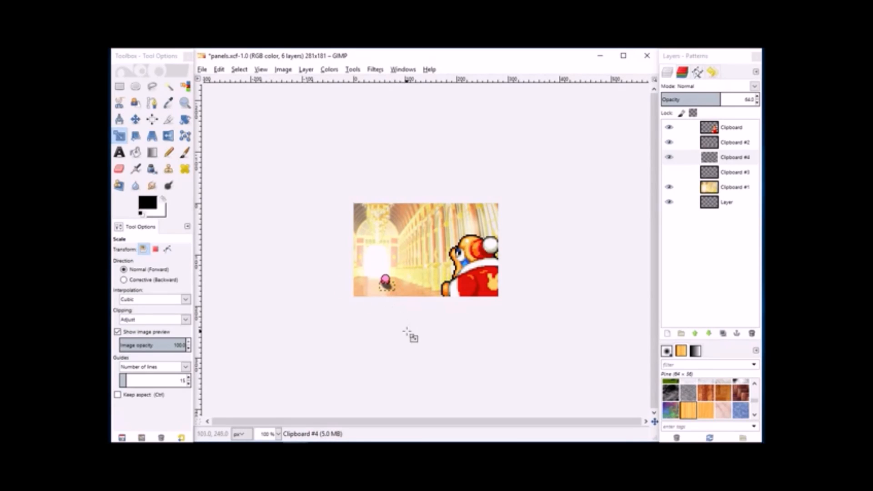
click(726, 189)
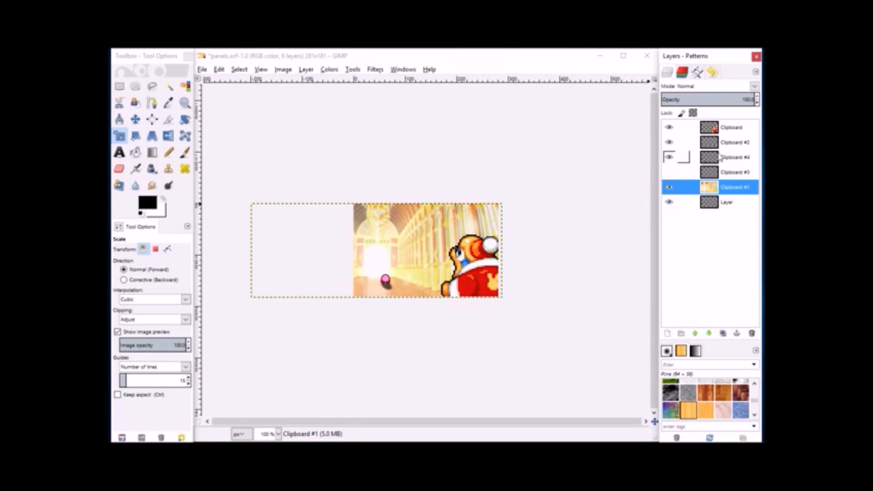
click(727, 144)
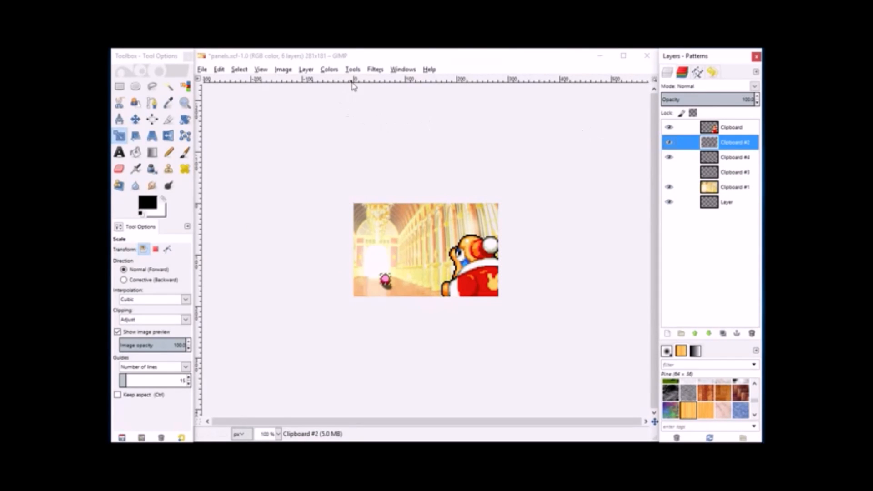
click(374, 69)
mouse_move(331, 71)
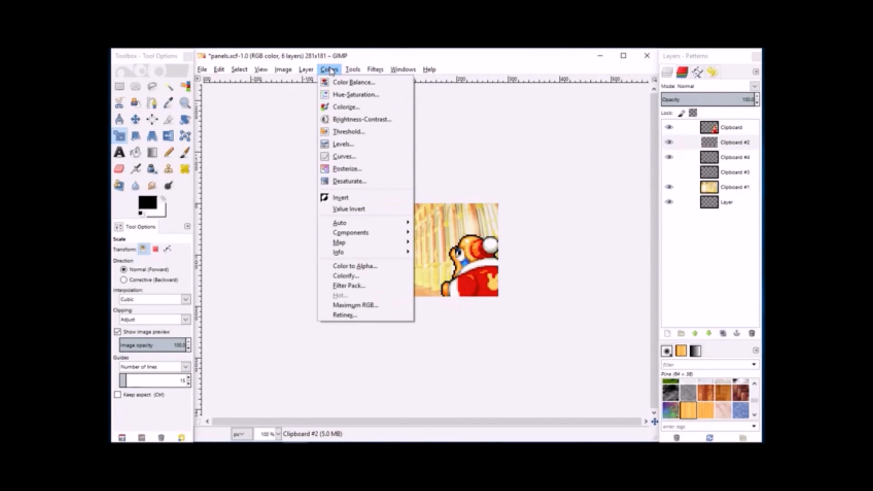
click(350, 119)
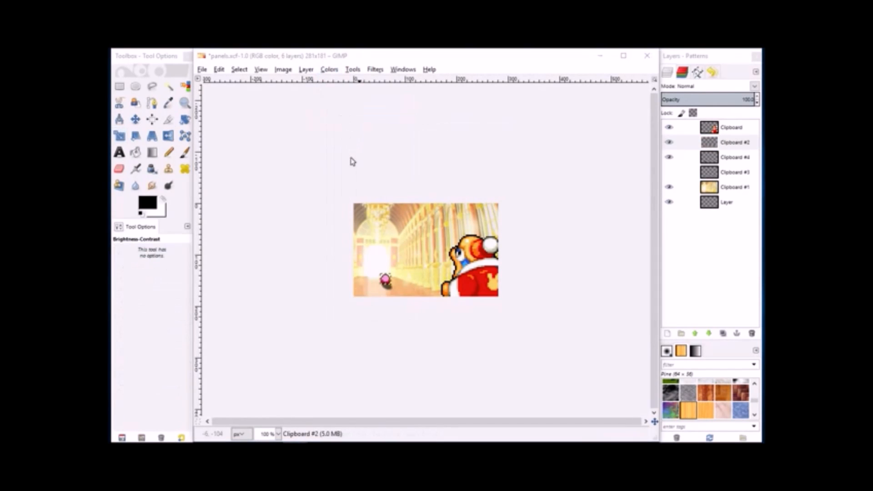
drag(600, 262, 542, 258)
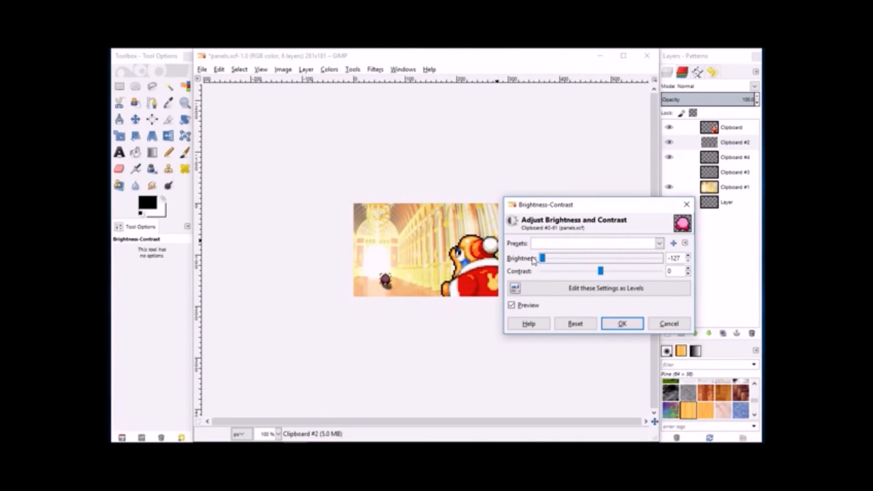
drag(543, 260, 525, 263)
click(621, 324)
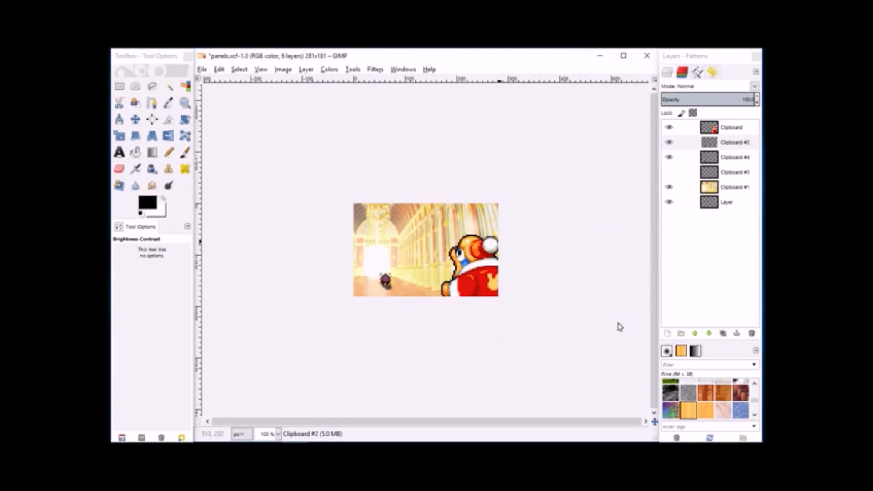
Show the Clipboard #3 reflection layer, and try the hall background layer at about 80 opacity before restoring it to 100
click(684, 187)
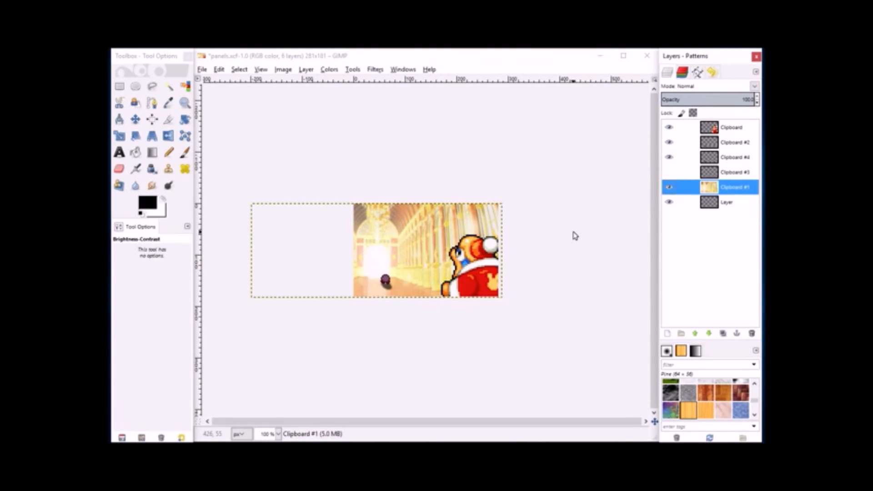
click(668, 172)
click(757, 103)
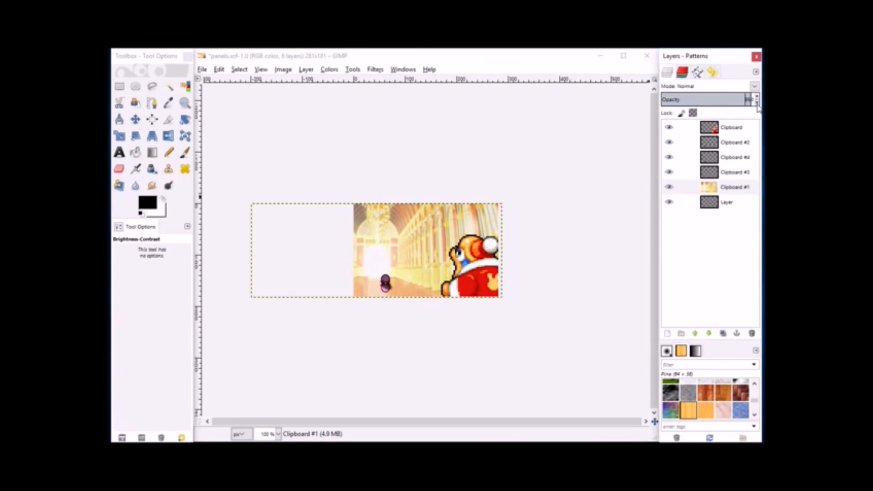
click(757, 97)
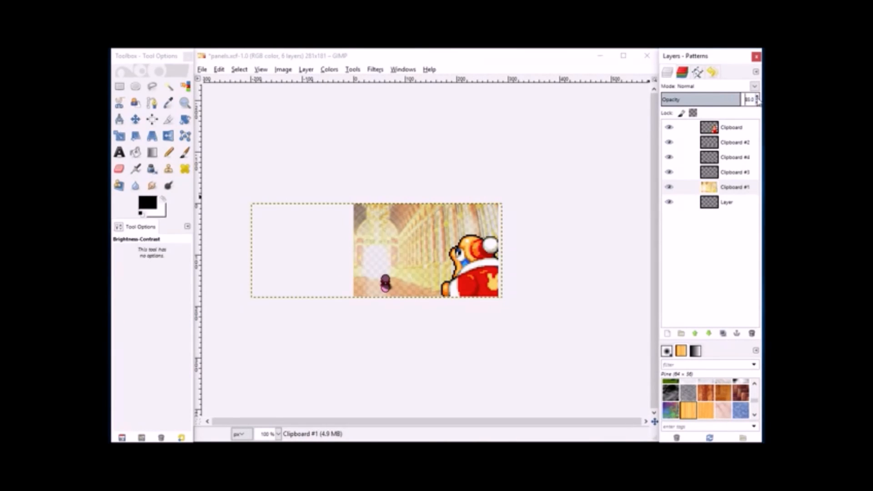
Lower the Clipboard #3 reflection layer's opacity to about 18, keeping it directly beneath Clipboard #4
click(734, 142)
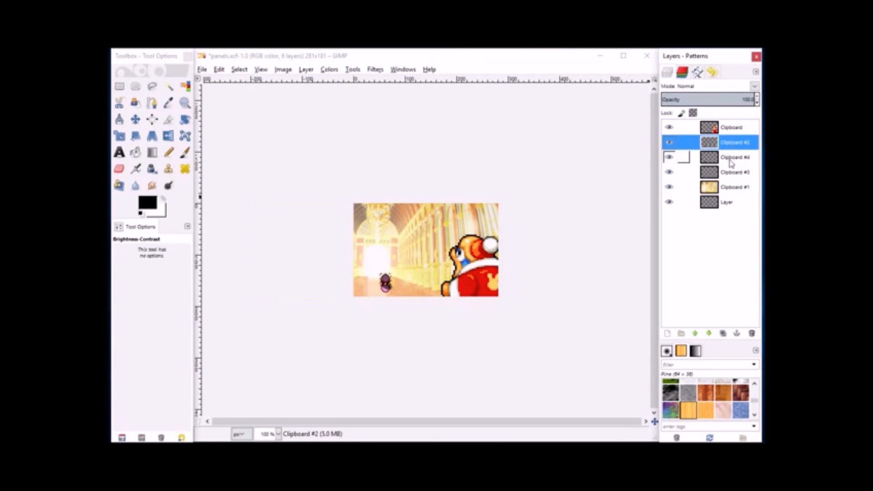
click(734, 172)
click(757, 104)
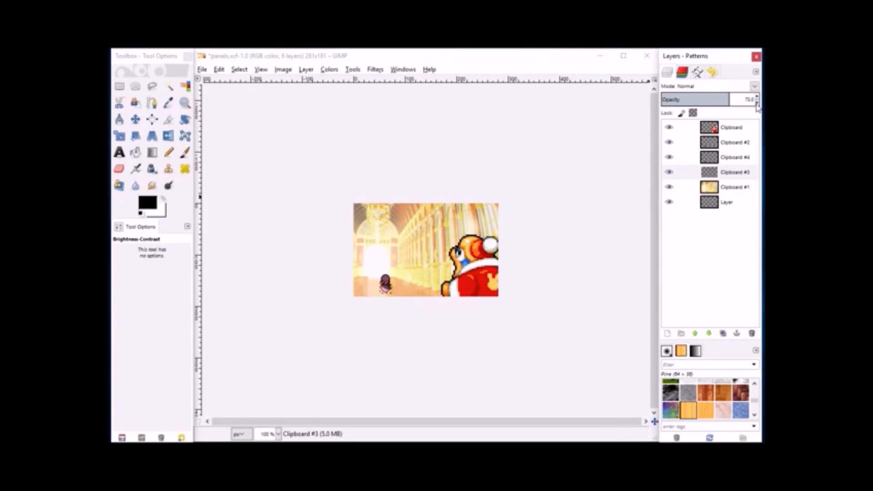
drag(757, 106, 757, 105)
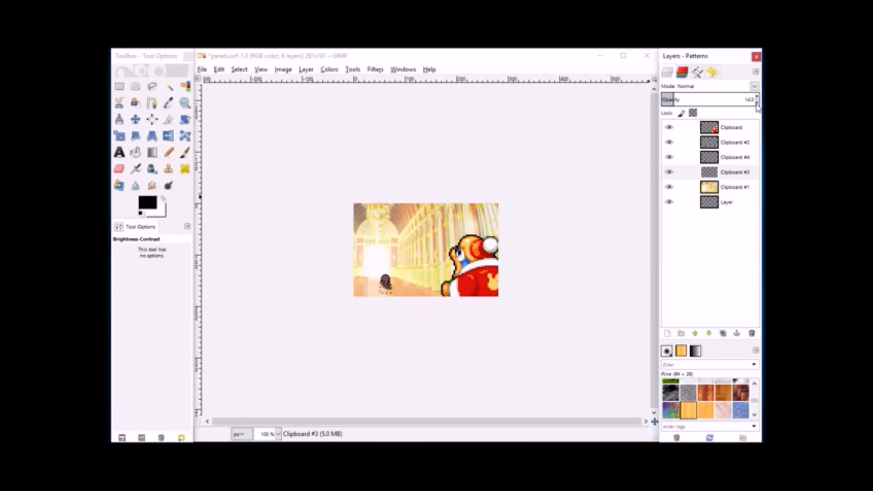
drag(757, 97, 757, 97)
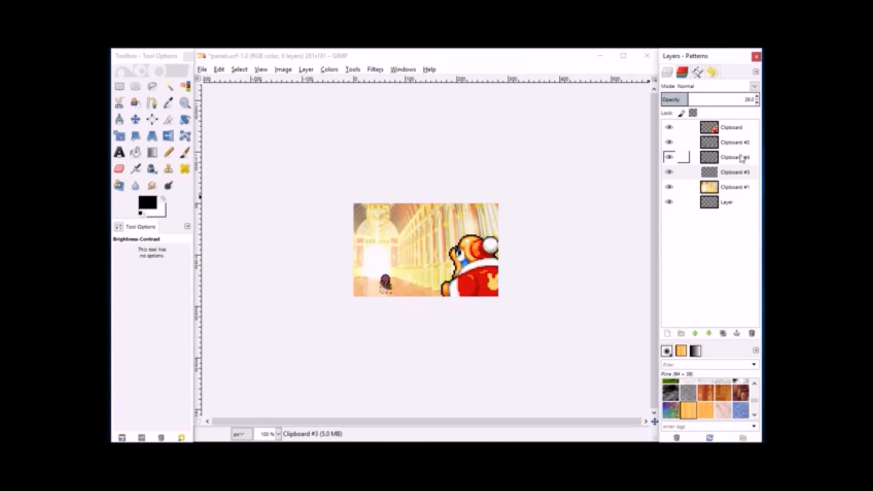
click(722, 172)
click(695, 333)
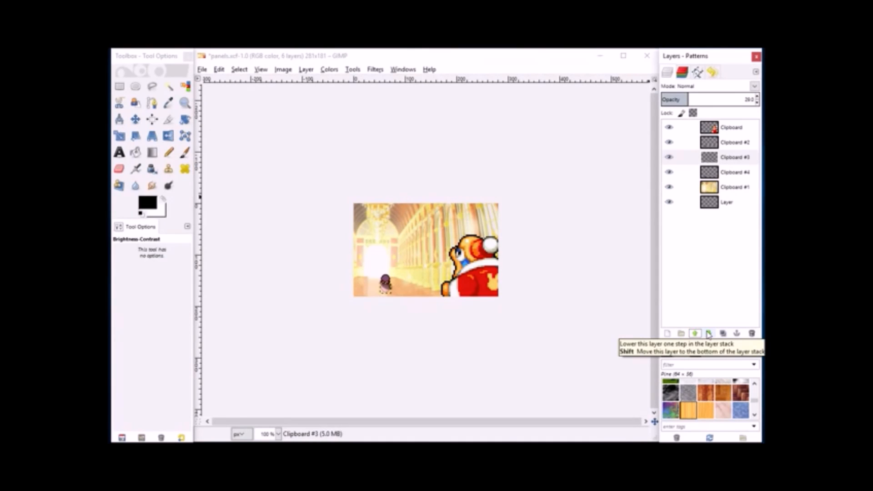
click(708, 335)
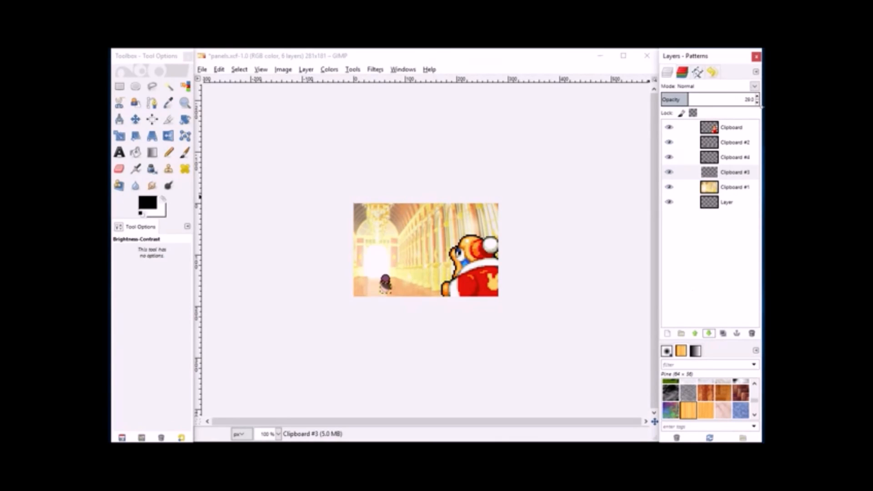
click(757, 102)
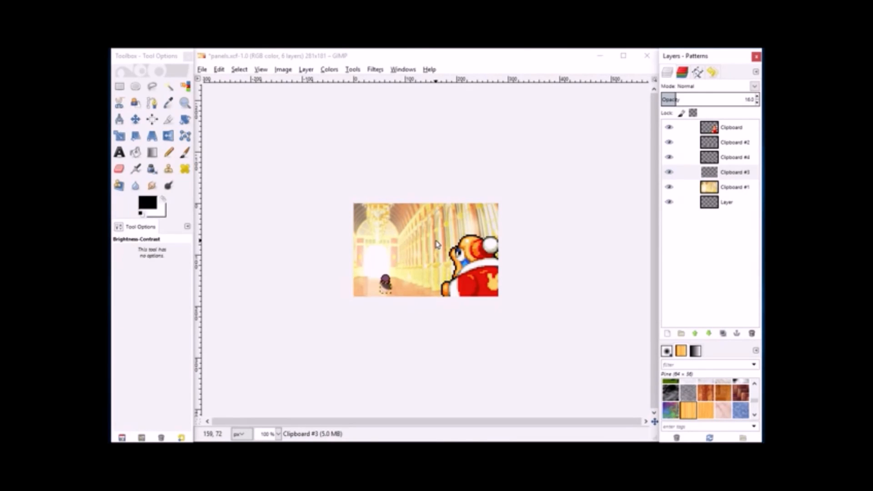
Apply a Gaussian blur with a 1 px radius to the Clipboard #3 reflection layer
click(375, 69)
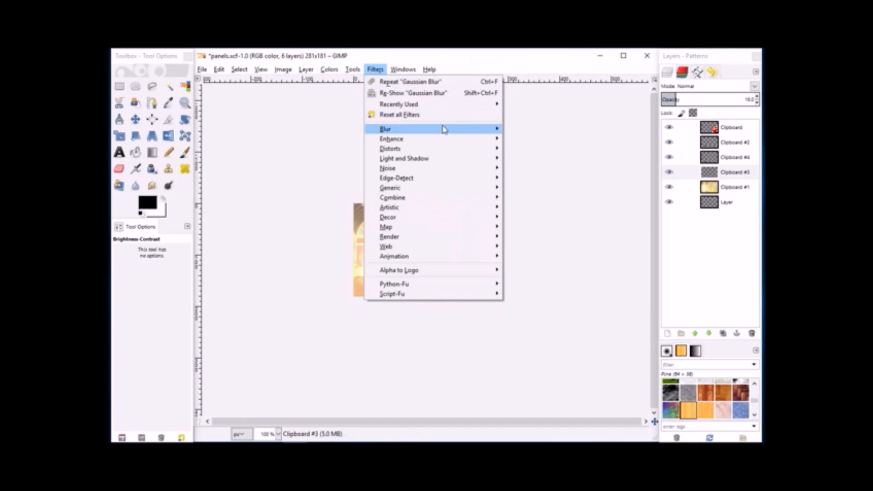
mouse_move(445, 129)
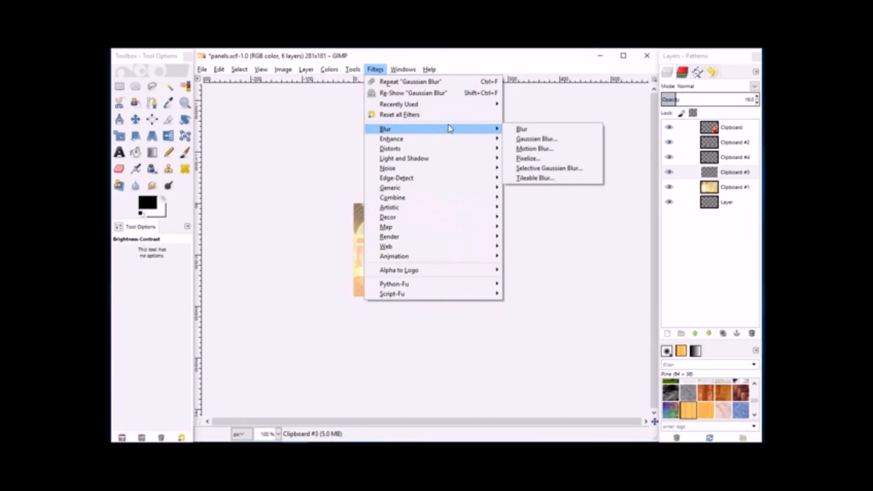
click(534, 140)
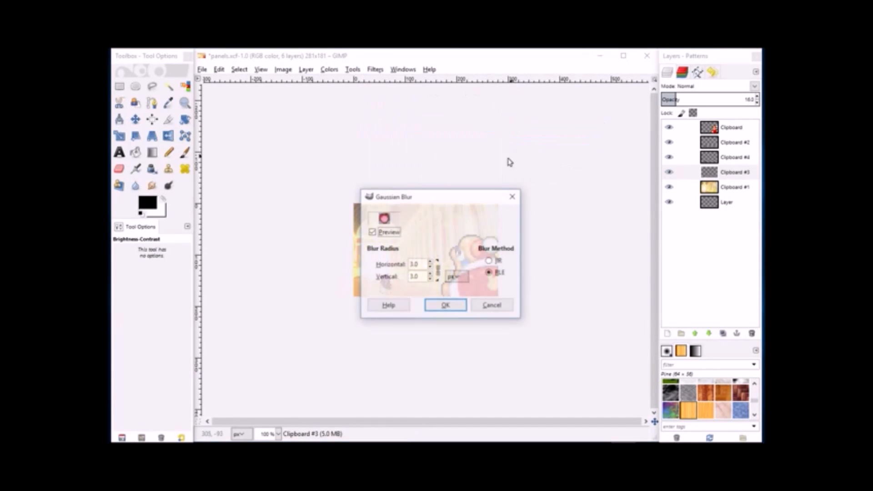
click(431, 268)
click(430, 268)
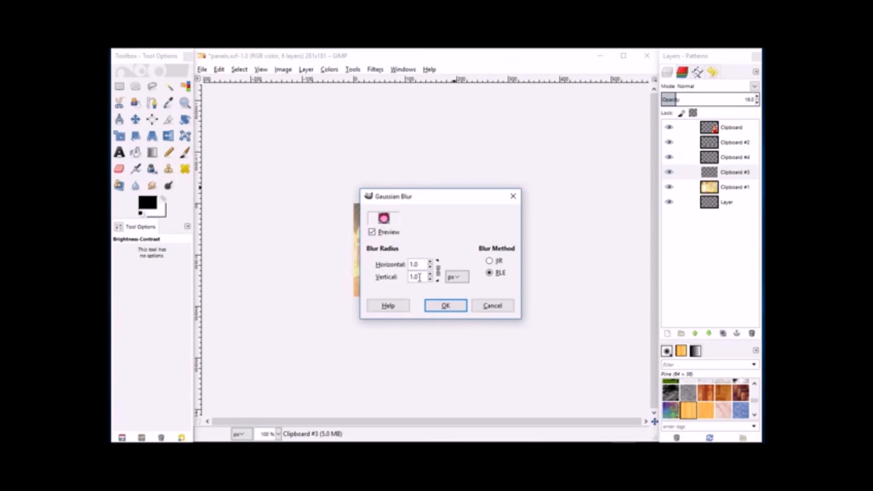
click(435, 304)
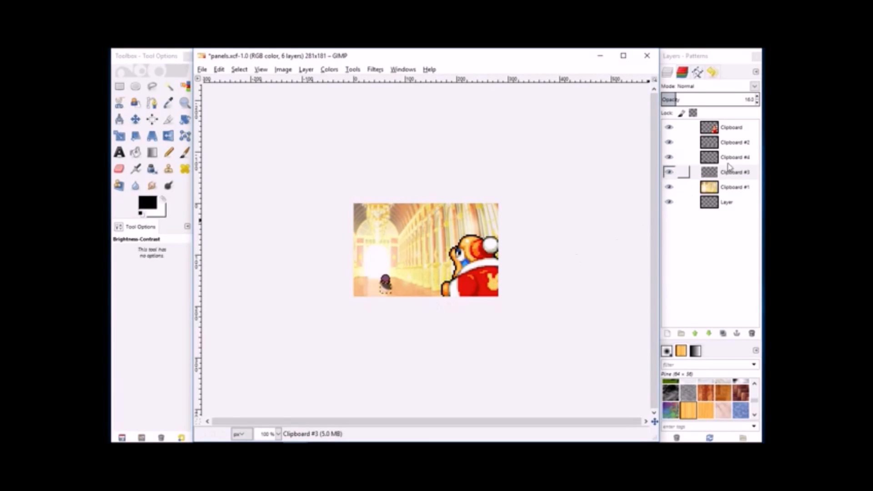
Apply a Gaussian blur with a 1 px radius to the Kirby sprite on the Clipboard #2 layer
click(741, 143)
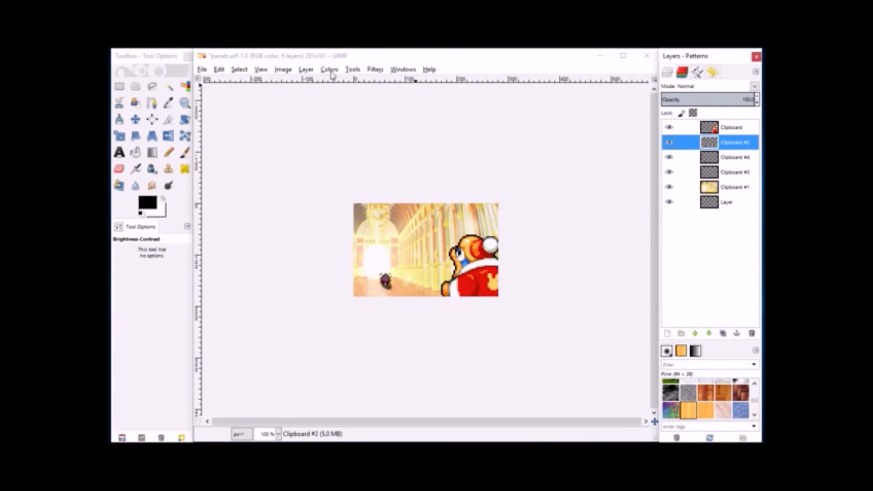
click(374, 70)
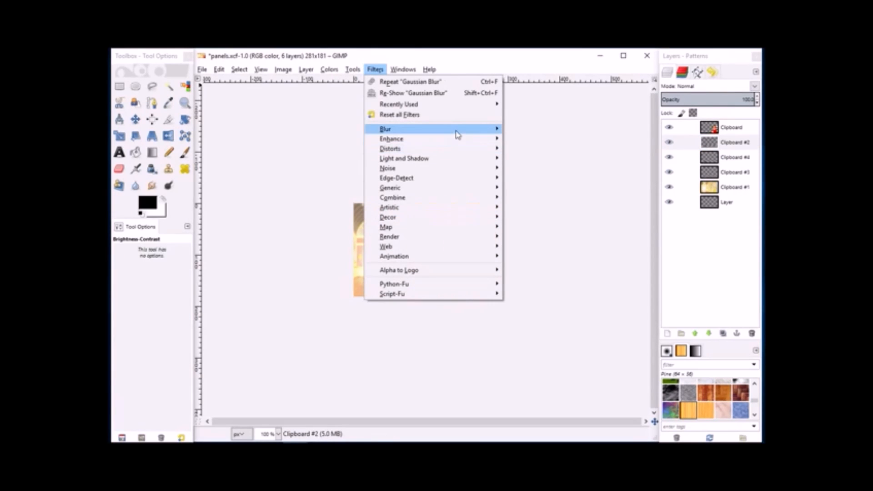
mouse_move(456, 130)
click(537, 139)
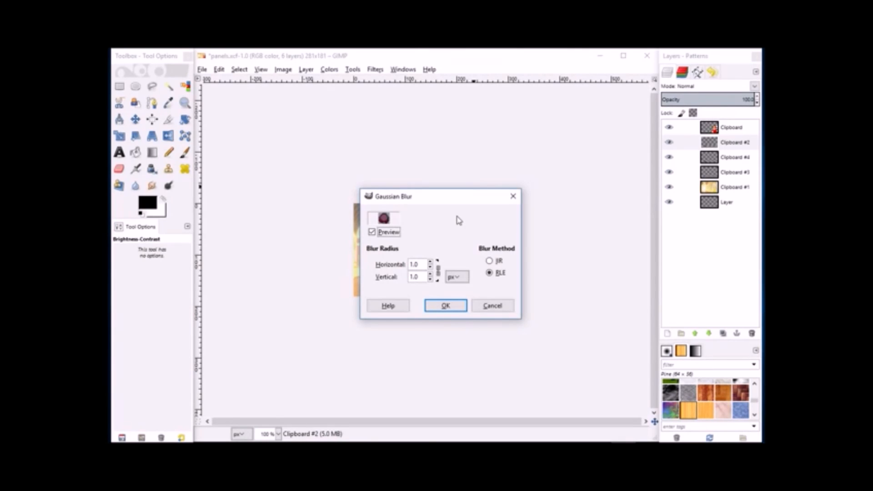
click(447, 305)
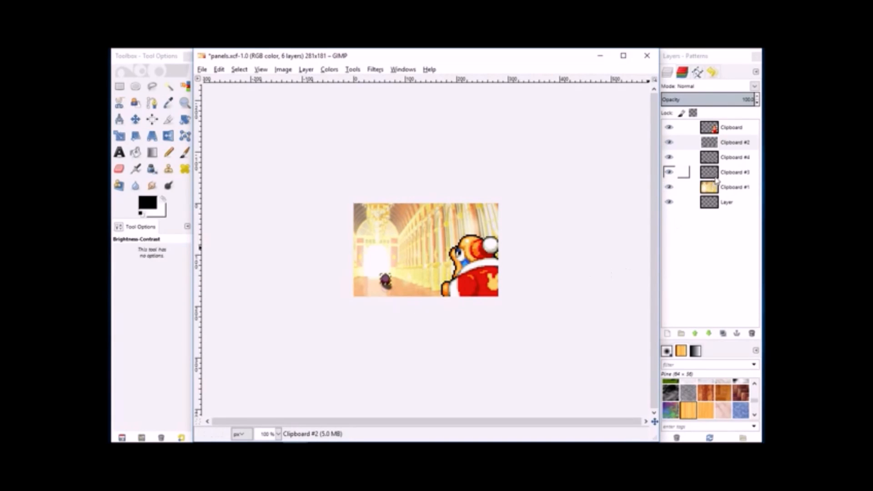
Darken the Clipboard #3 reflection layer by setting its brightness to -127
click(742, 178)
click(375, 69)
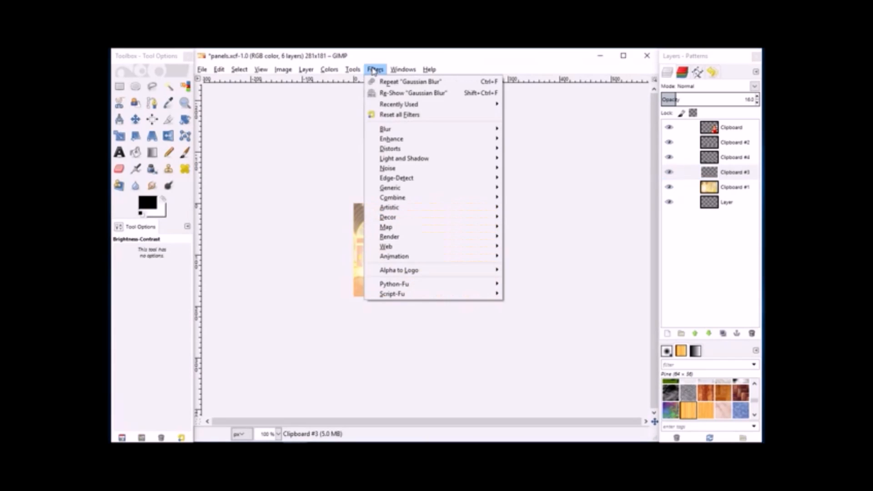
mouse_move(329, 69)
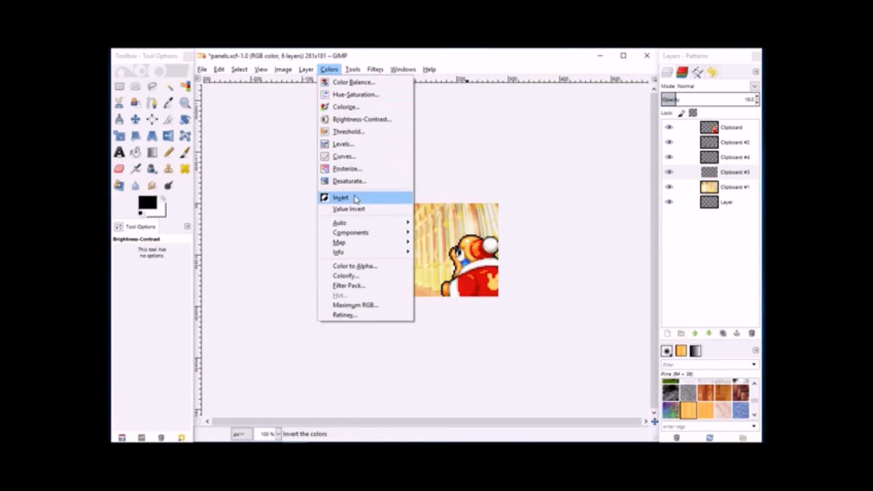
click(346, 119)
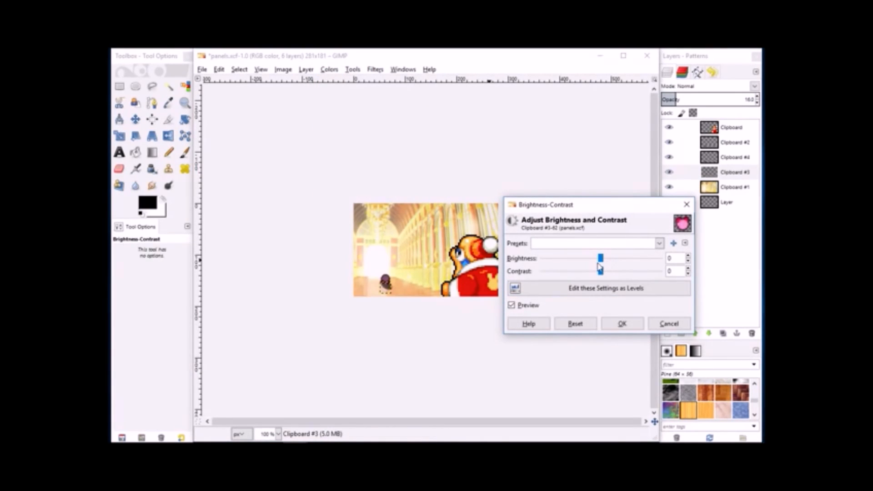
drag(600, 260, 497, 258)
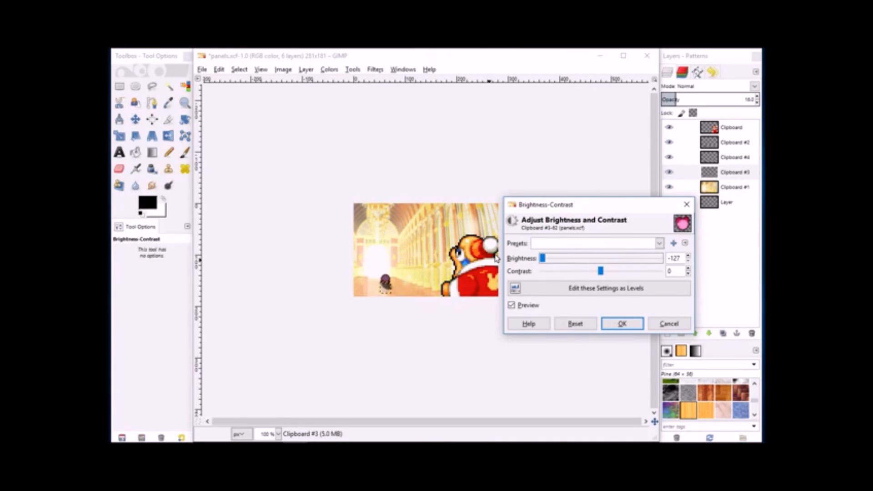
click(620, 323)
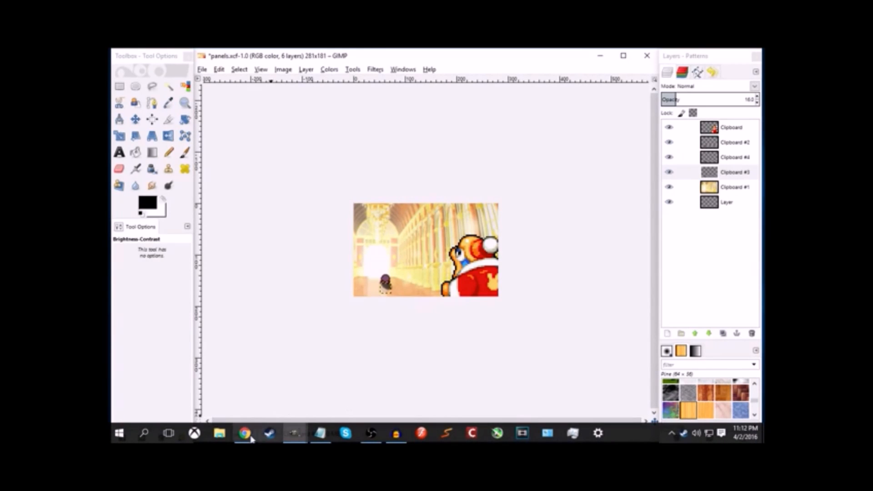
View the Kirby's Quest 112 comic in Chrome, and switch to the saito.xcf sprite sheet in GIMP
click(246, 434)
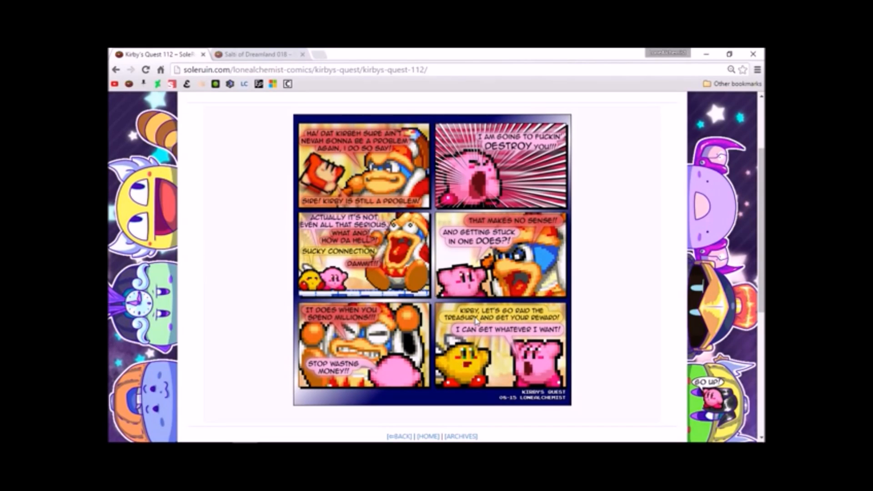
mouse_move(319, 436)
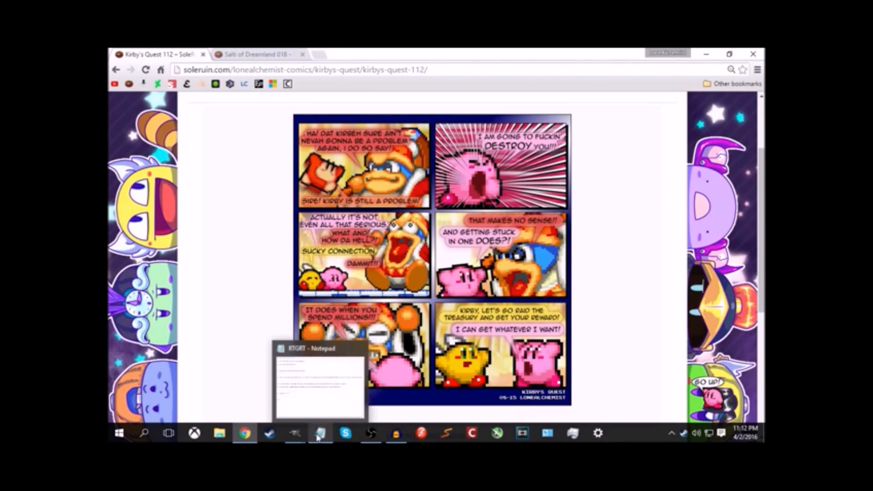
click(499, 398)
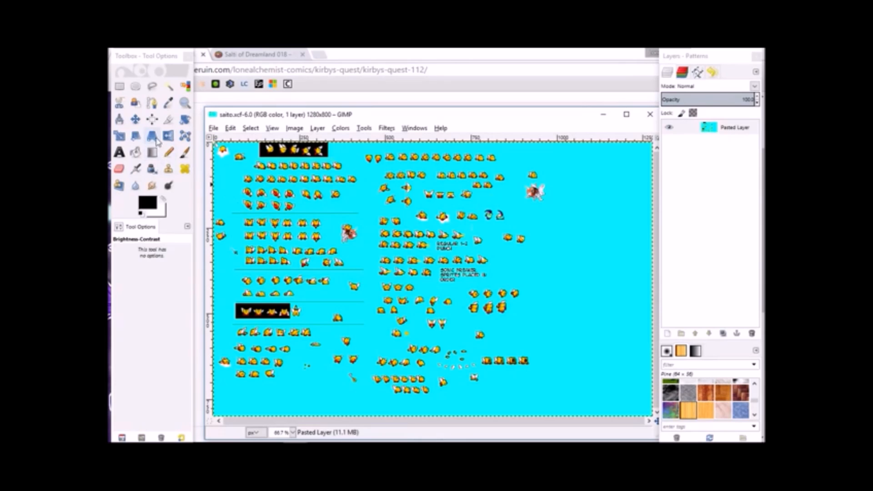
Examine the winged yellow sprites in the saito.xcf sheet up close, and return the view to 100%
click(184, 104)
drag(470, 234, 493, 255)
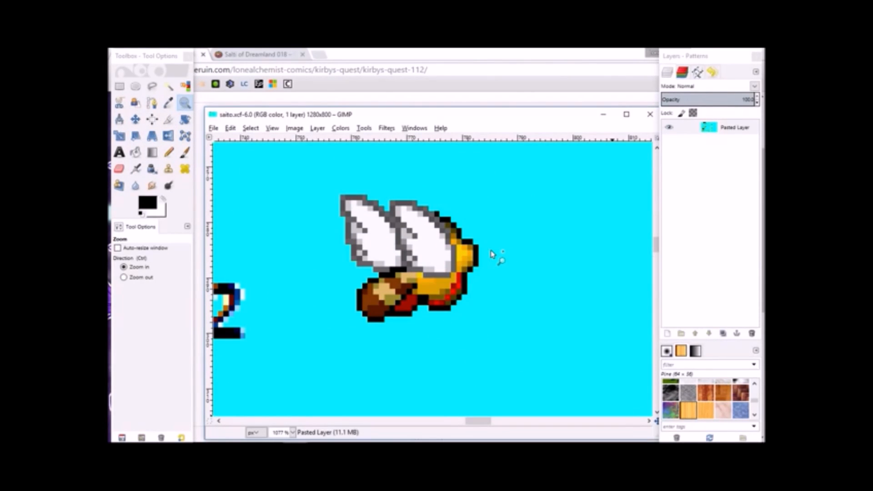
drag(365, 230, 474, 321)
drag(400, 258, 530, 390)
drag(371, 258, 568, 421)
drag(517, 241, 578, 413)
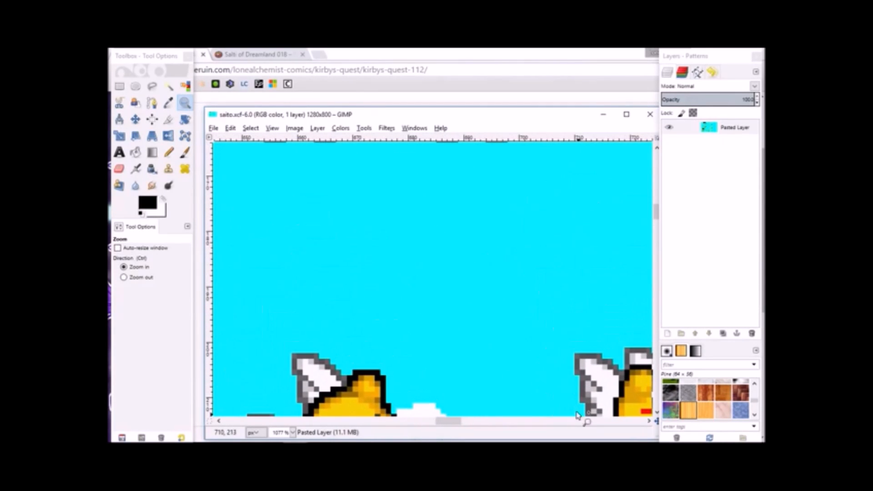
click(292, 432)
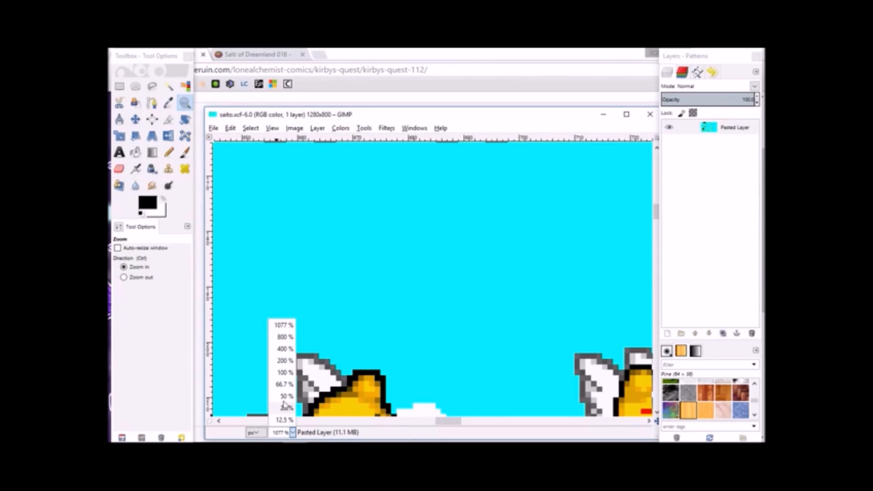
click(285, 372)
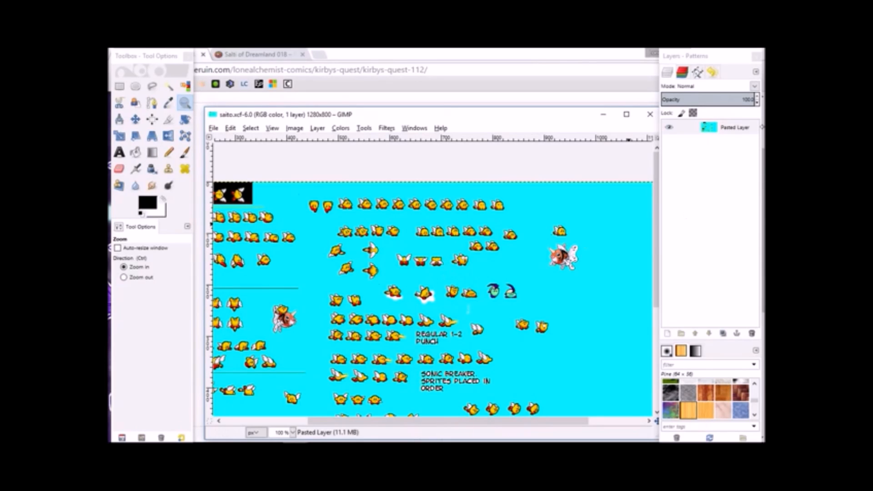
Sample the dark red of the winged sprite beside the "Regular 1-2 Punch" label as the foreground color
scroll(633, 224, down, 3)
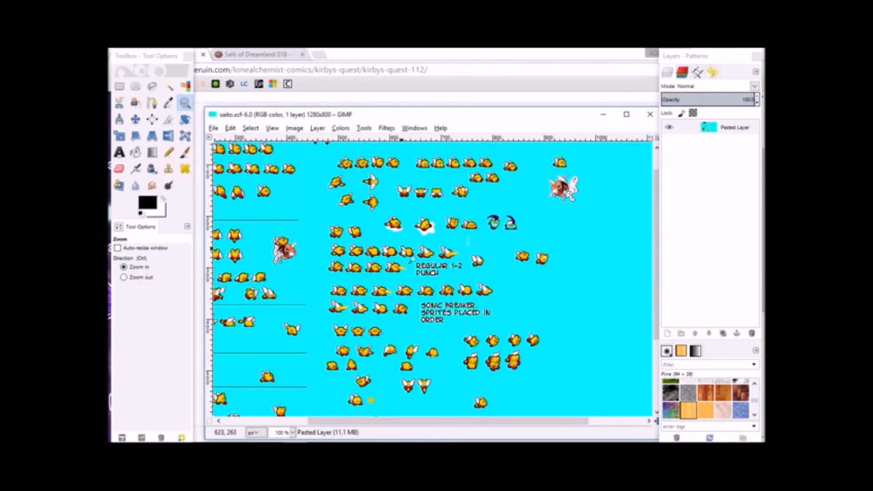
drag(467, 249, 485, 273)
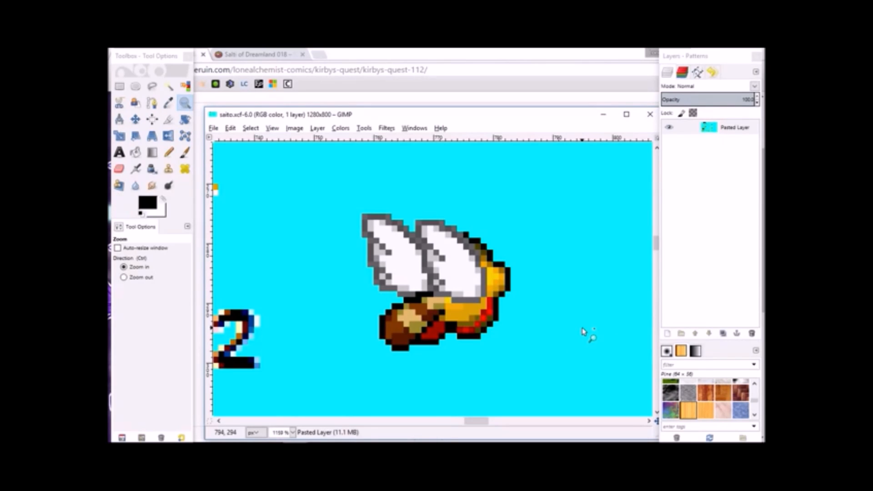
click(167, 105)
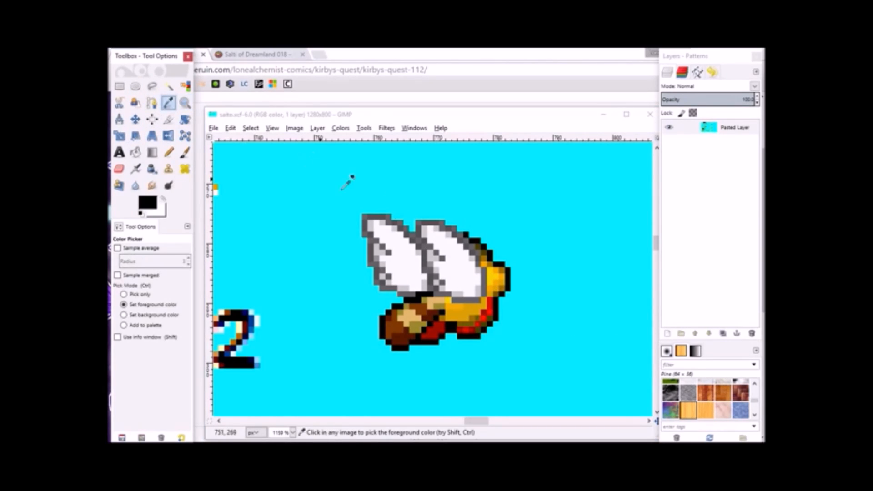
click(485, 310)
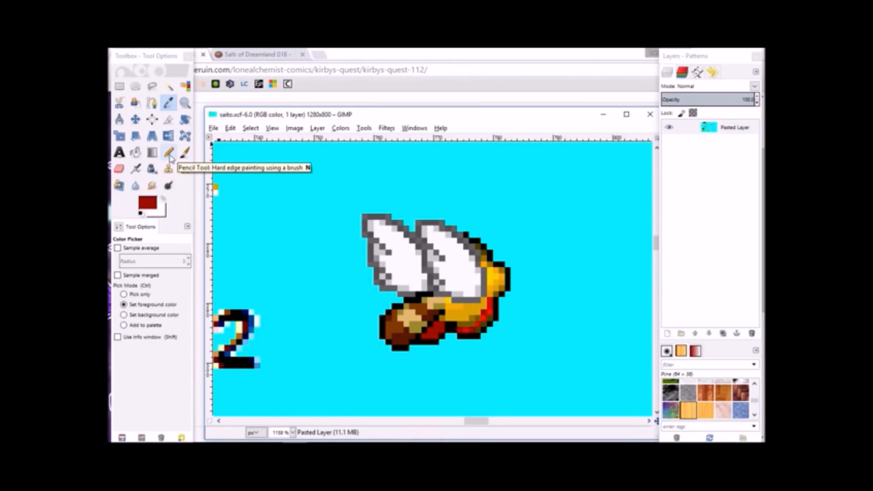
Bucket-fill the lower red area of the winged sprite's front foot with the sampled dark red, and undo the stray fill over its yellow body
click(135, 151)
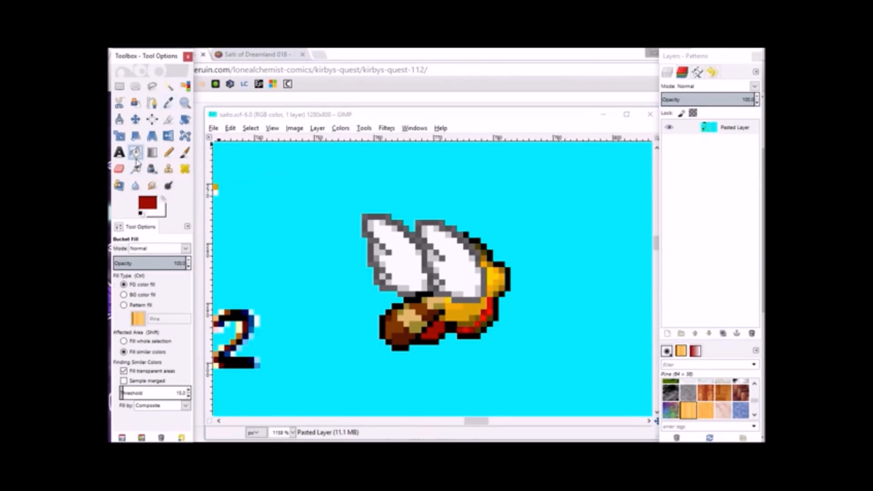
click(489, 318)
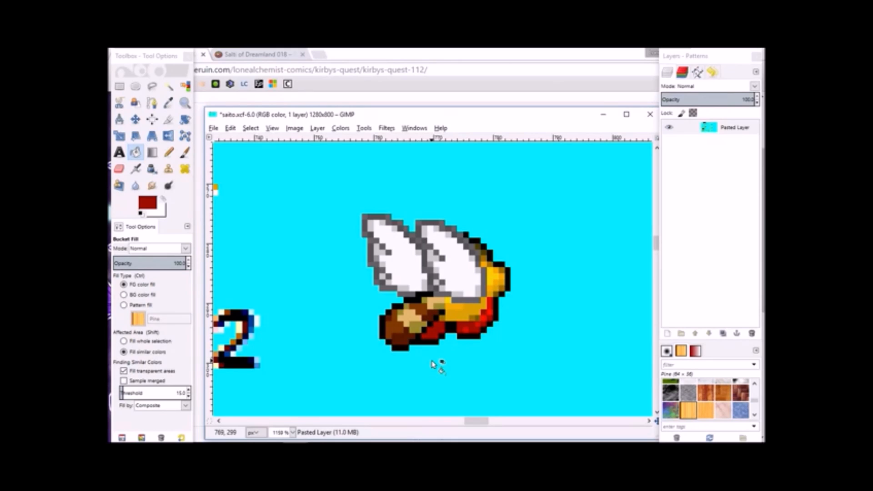
click(481, 318)
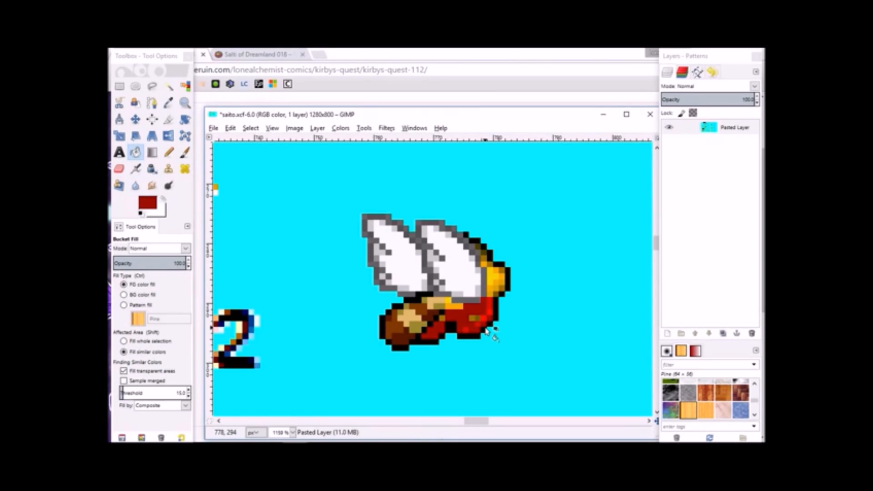
key(ctrl+z)
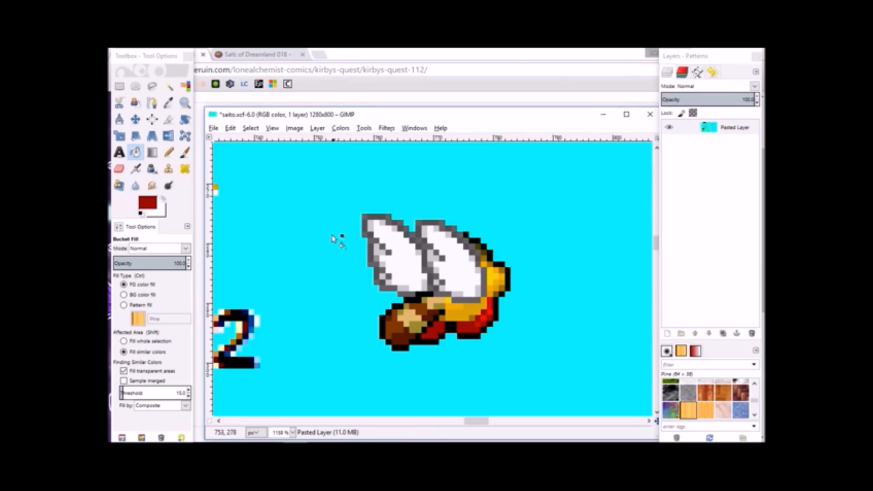
Select the cyan background around the winged sprite with Fuzzy Select and delete it to transparency
click(184, 86)
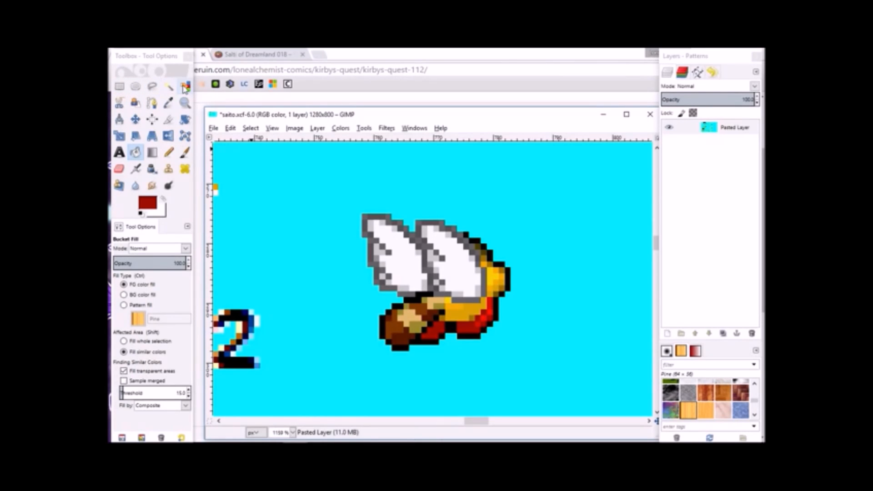
click(169, 86)
click(429, 197)
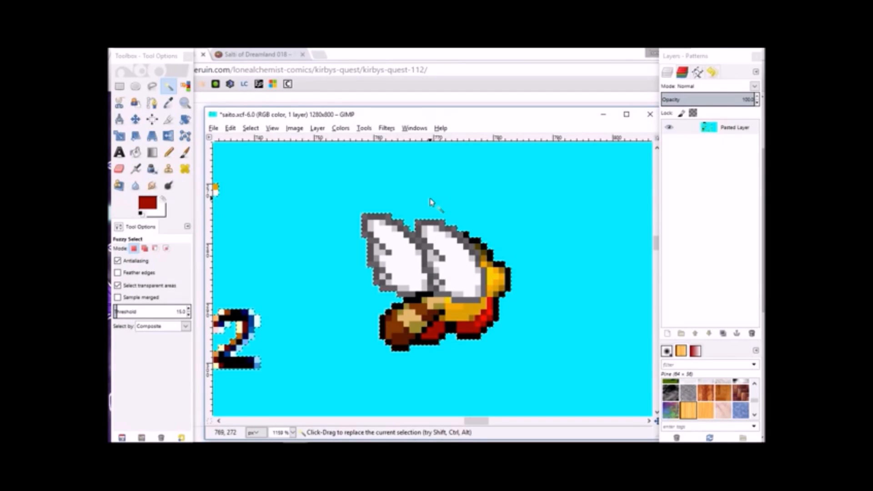
key(Delete)
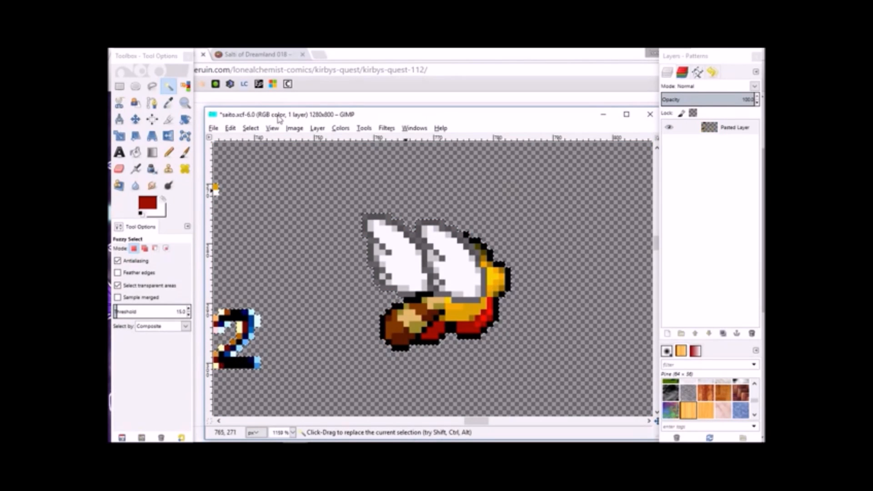
Copy the winged sprite using a 27 by 25 px rectangular selection around it
click(120, 86)
drag(356, 202, 526, 356)
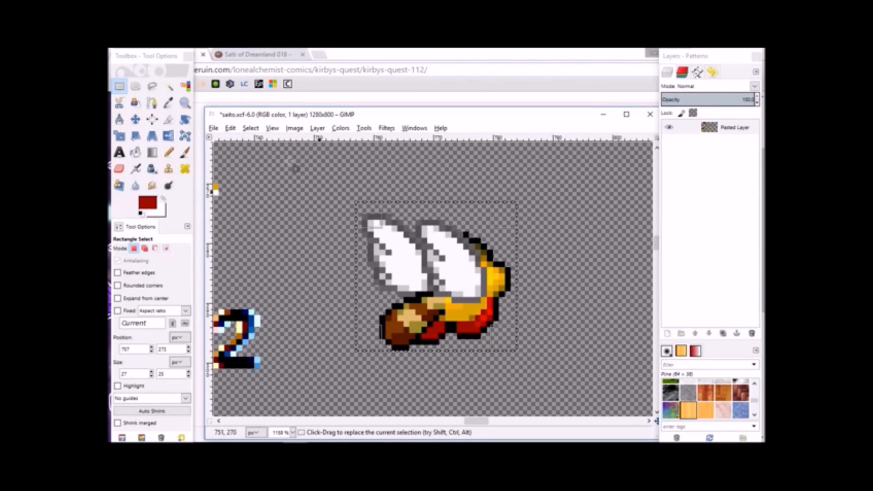
click(230, 128)
click(246, 198)
Switch to the panels.xcf image and paste the winged sprite as a new layer above the Clipboard layer
click(244, 432)
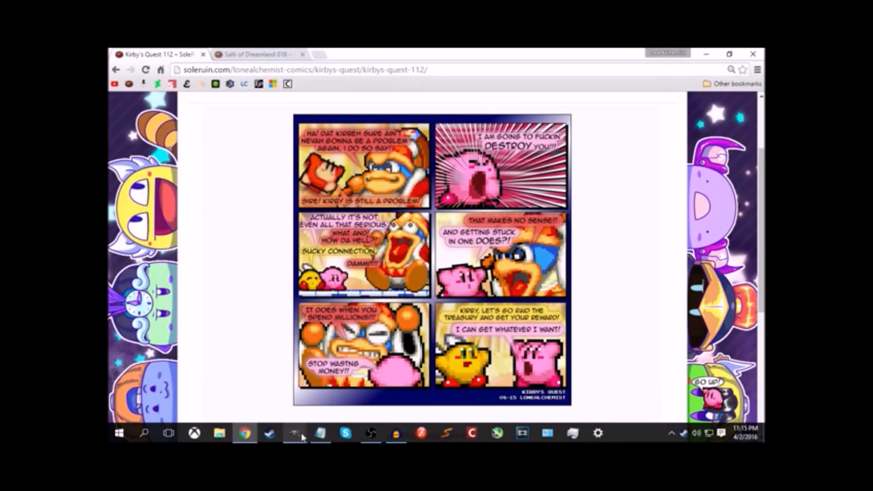
mouse_move(297, 435)
click(193, 405)
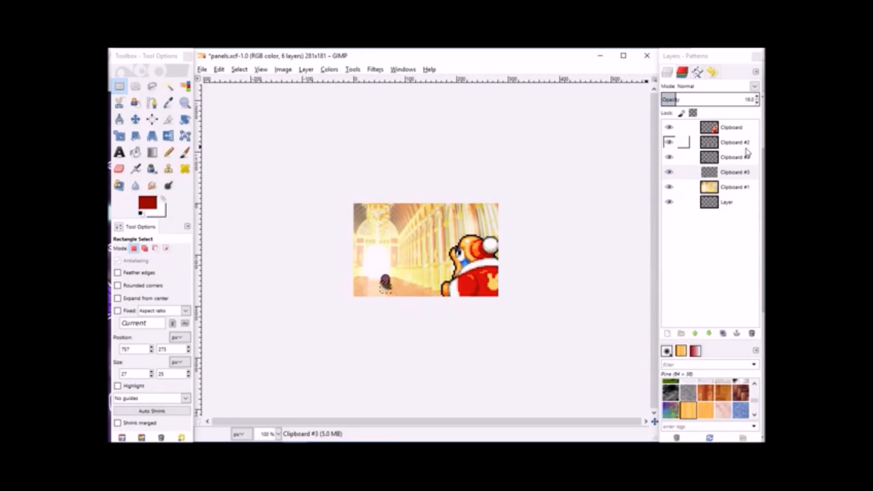
click(683, 127)
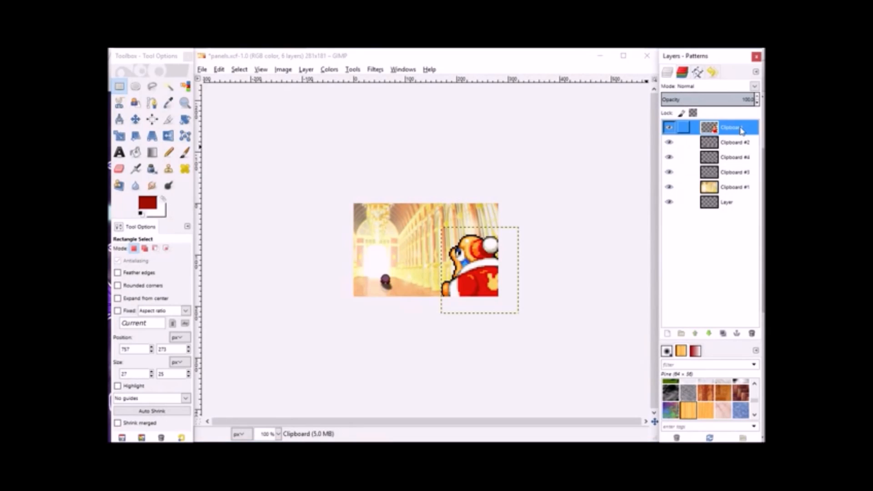
click(219, 69)
mouse_move(317, 189)
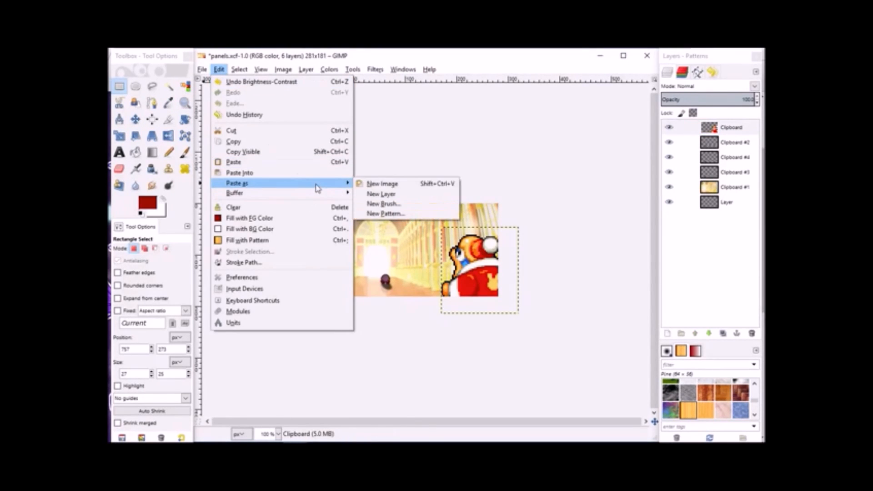
click(380, 194)
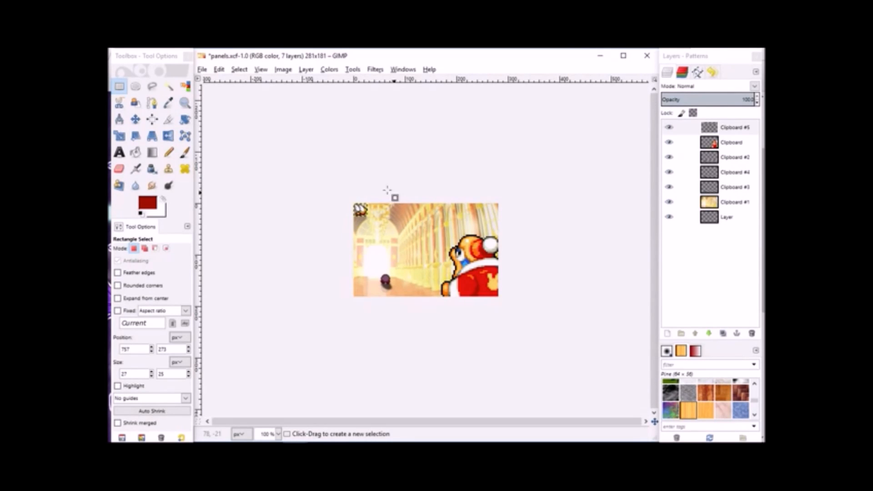
Move the pasted winged sprite down to the floor at the panel's lower left, beside the small shaded Kirby
click(135, 119)
drag(359, 210, 371, 284)
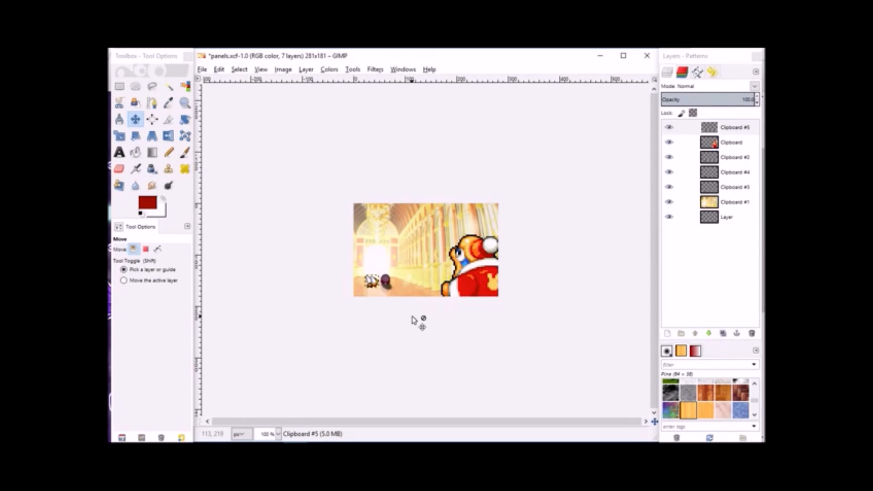
click(372, 286)
drag(372, 284, 371, 285)
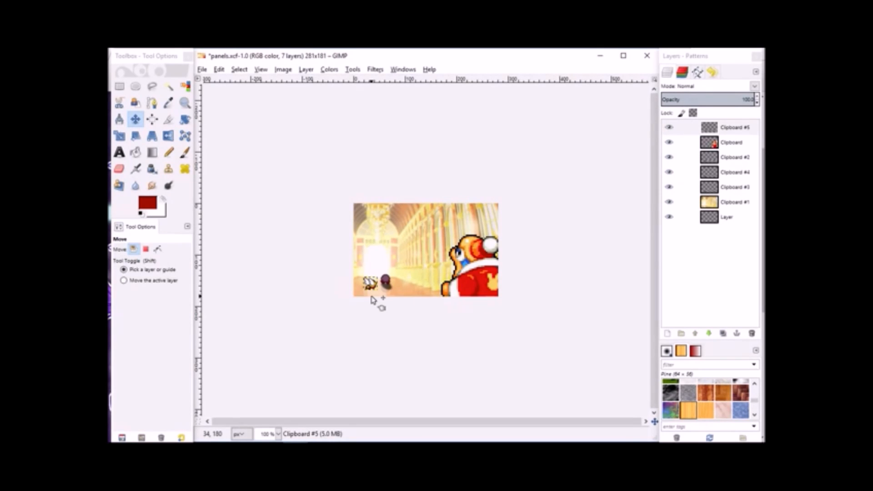
Try scaling the winged sprite's Clipboard #5 layer to 125% with interpolation set to None
click(302, 71)
mouse_move(335, 193)
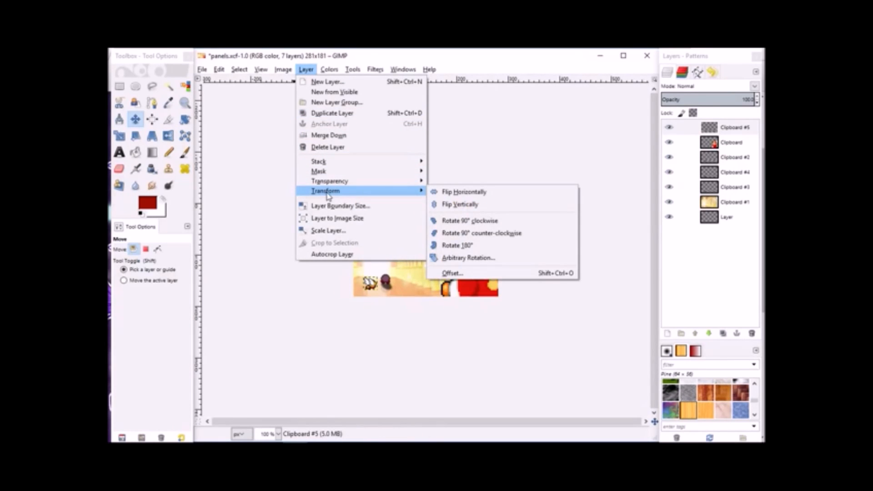
click(411, 231)
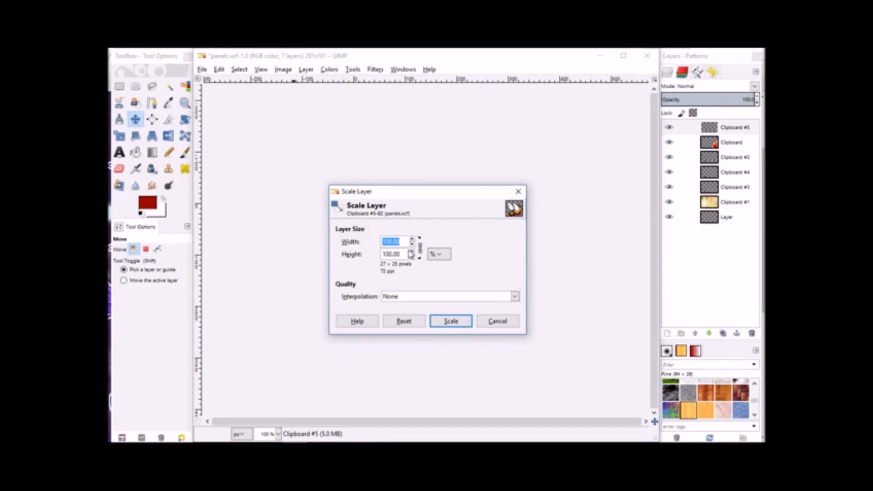
drag(398, 195, 545, 121)
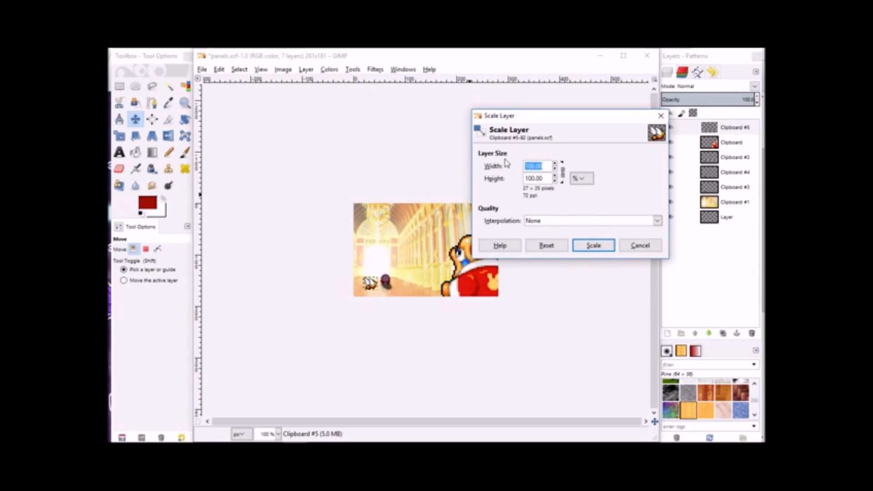
text(125)
click(587, 249)
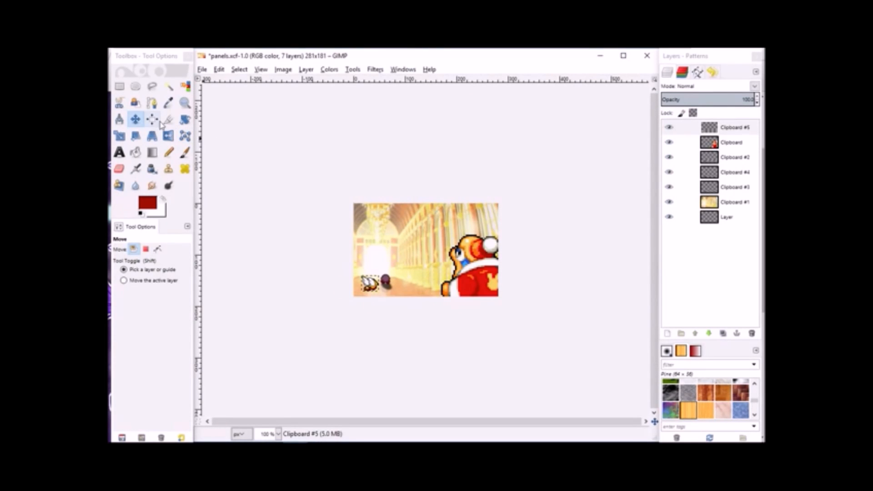
Inspect the scaled winged sprite's pixels up close, return to 100% zoom and undo the scaling
click(168, 102)
click(184, 103)
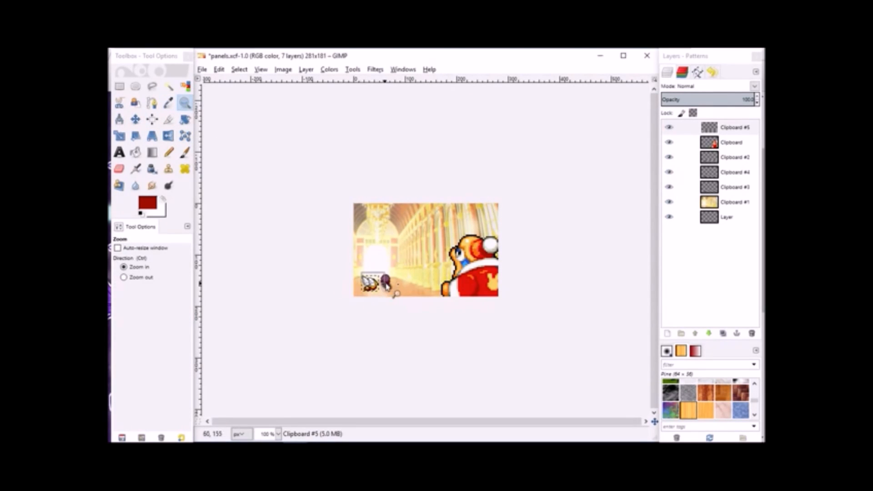
drag(361, 271, 390, 300)
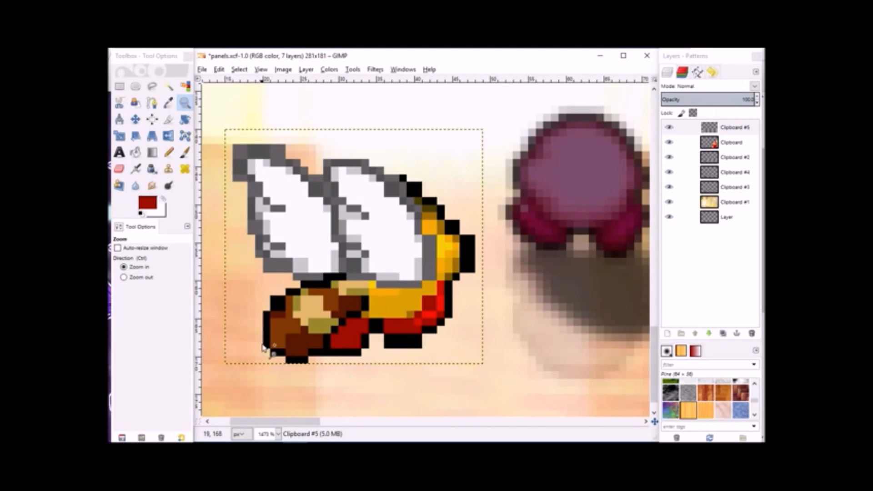
click(278, 434)
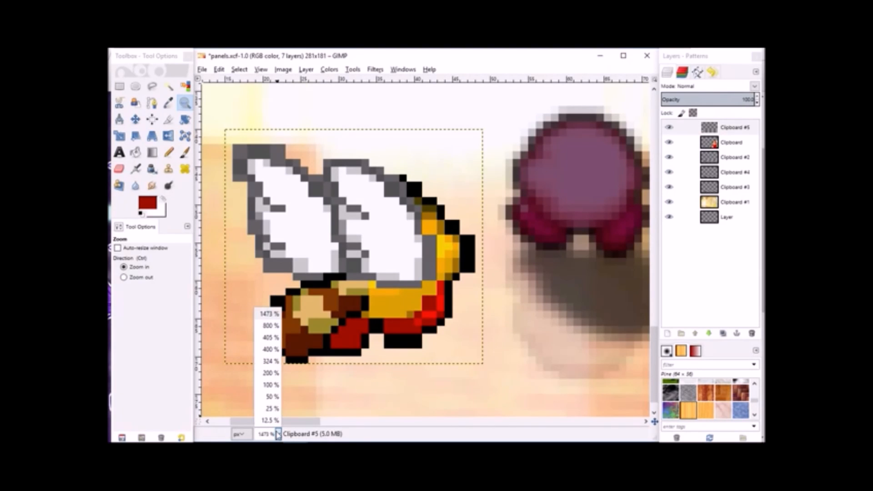
click(271, 387)
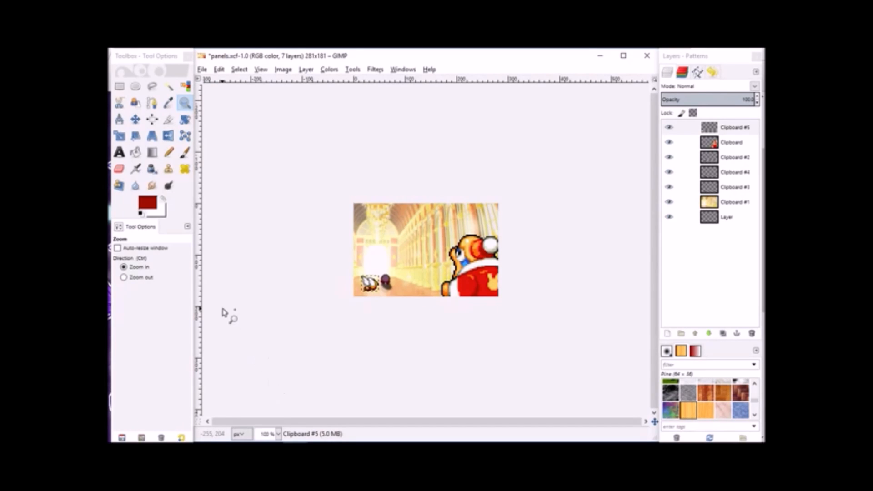
key(ctrl+z)
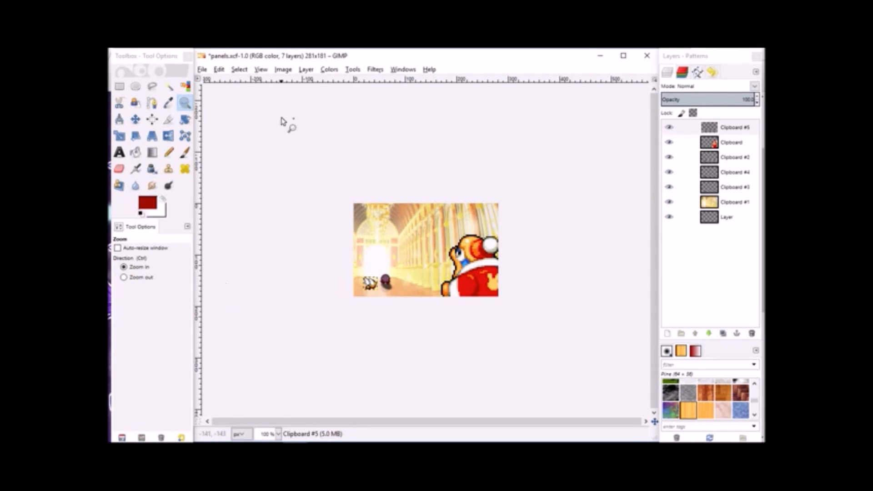
Scale the winged sprite's Clipboard #5 layer to 125% with Cubic interpolation
click(305, 70)
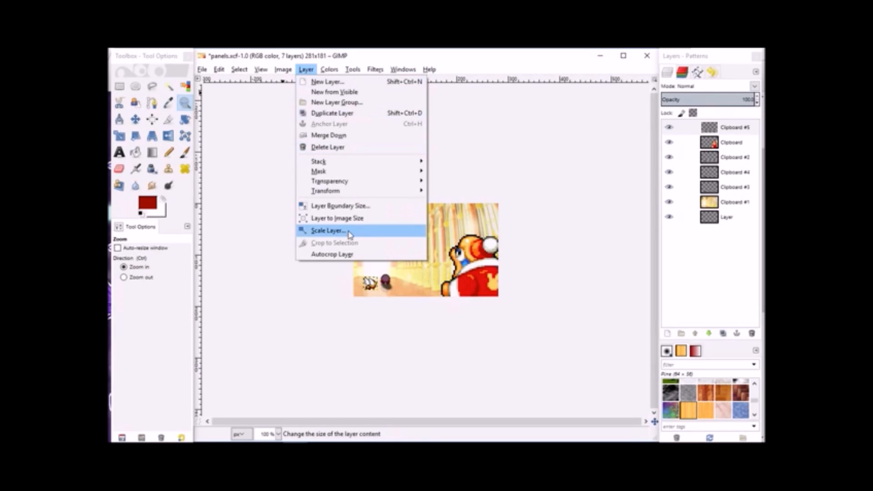
click(350, 231)
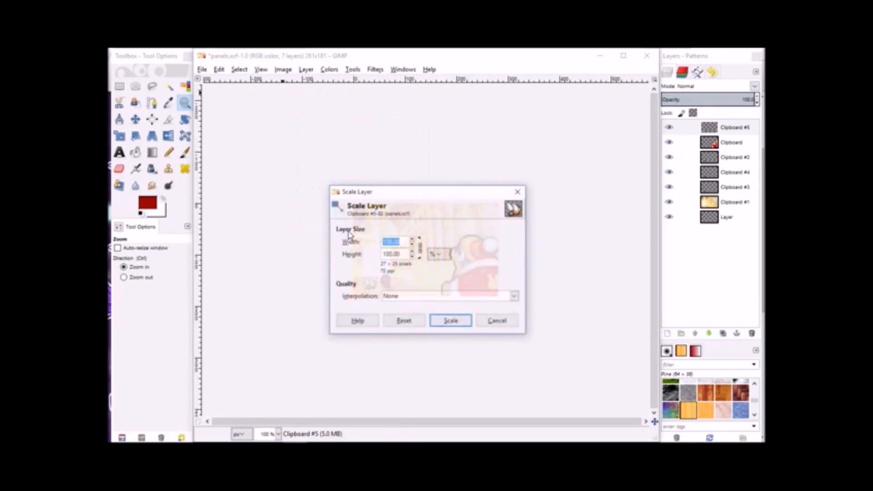
click(408, 296)
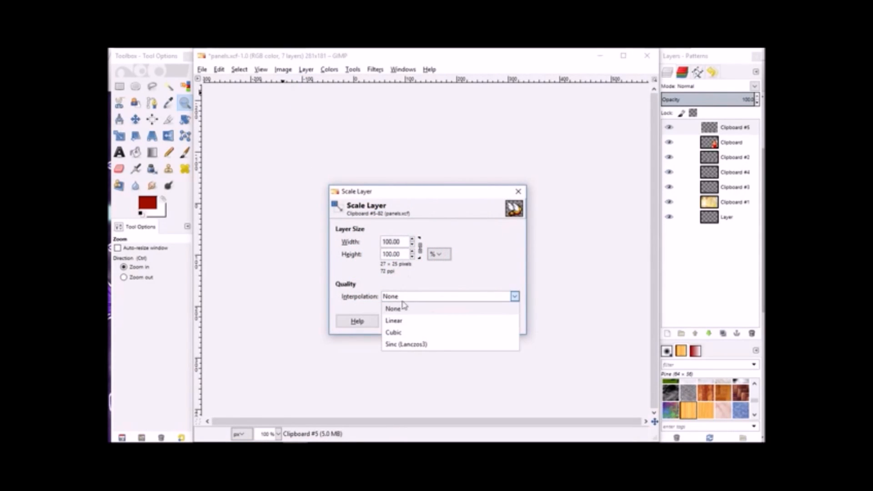
click(395, 332)
double_click(400, 242)
text(125)
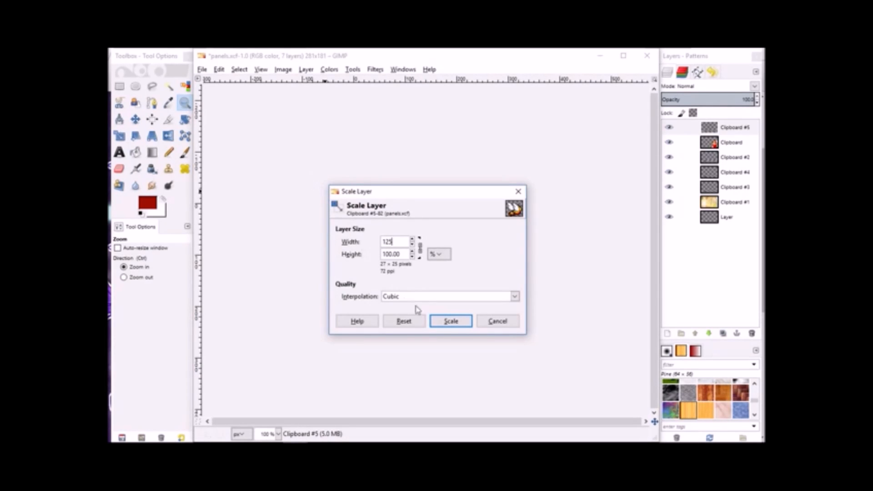
click(464, 324)
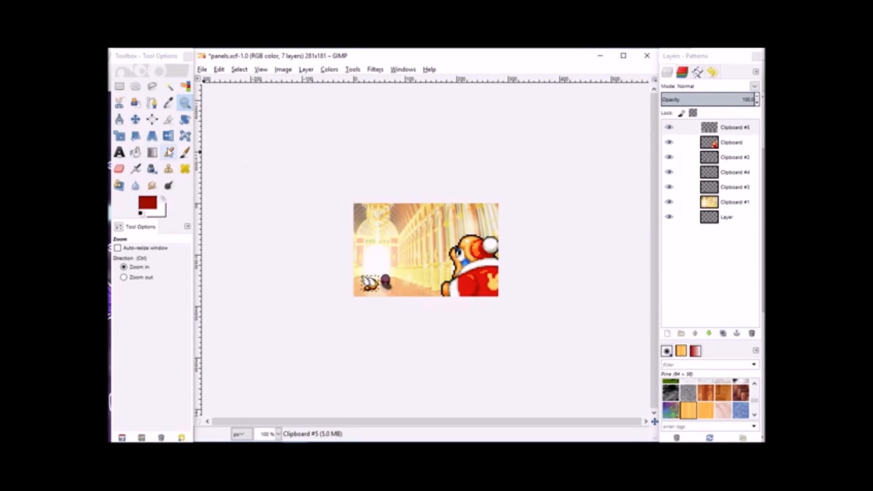
Check the smoothed winged sprite up close, and duplicate its Clipboard #5 layer
click(184, 103)
drag(361, 273, 390, 296)
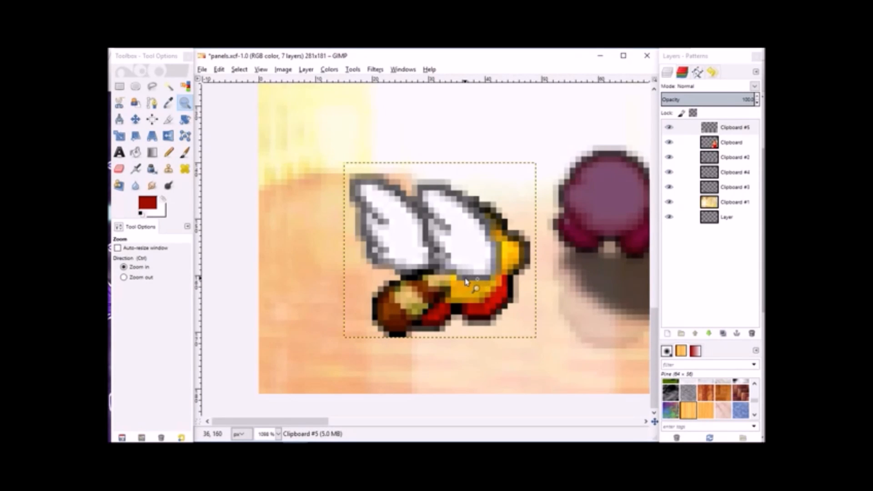
click(278, 434)
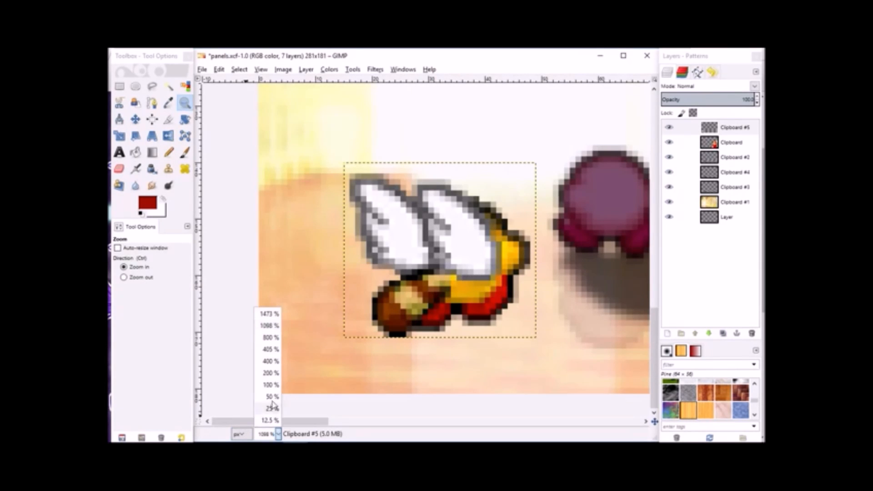
click(272, 388)
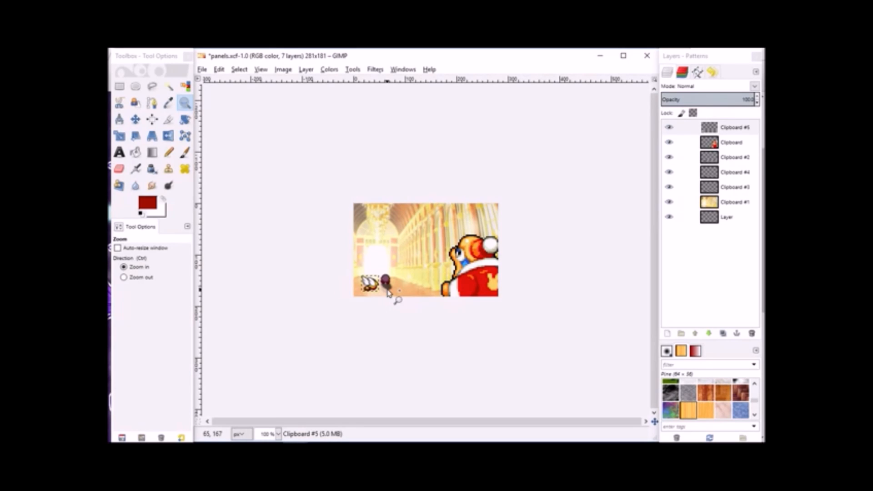
click(722, 334)
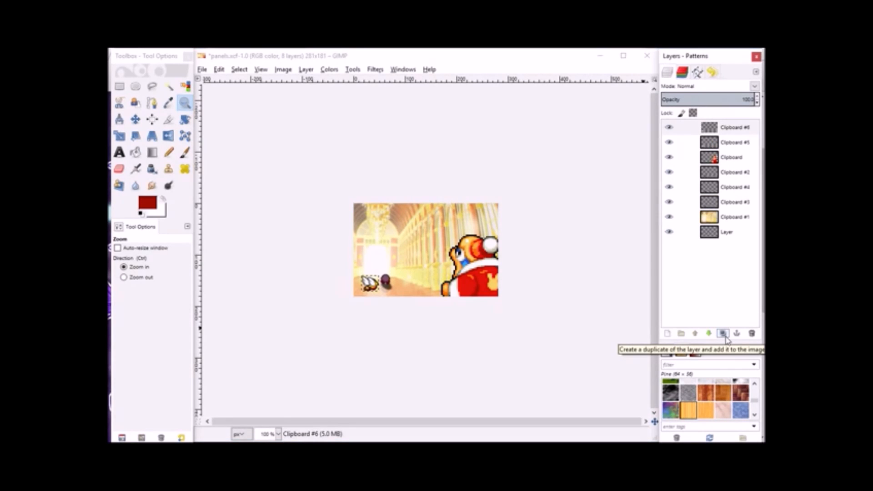
Duplicate the Clipboard #6 copy of the winged sprite and flip both copies, Clipboard #7 and Clipboard #6, vertically
click(725, 336)
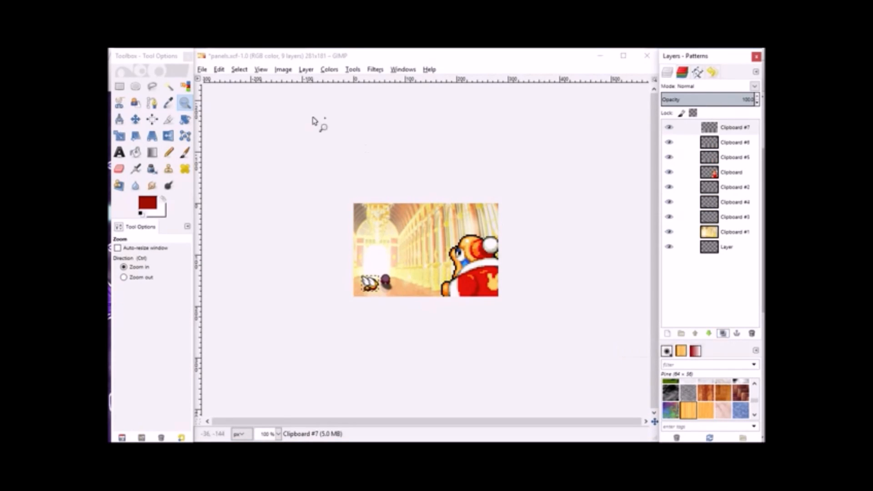
click(169, 136)
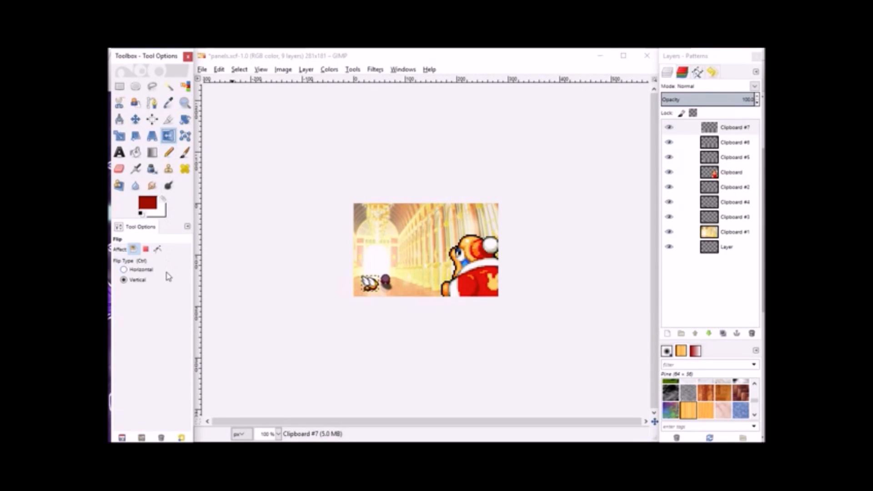
click(380, 294)
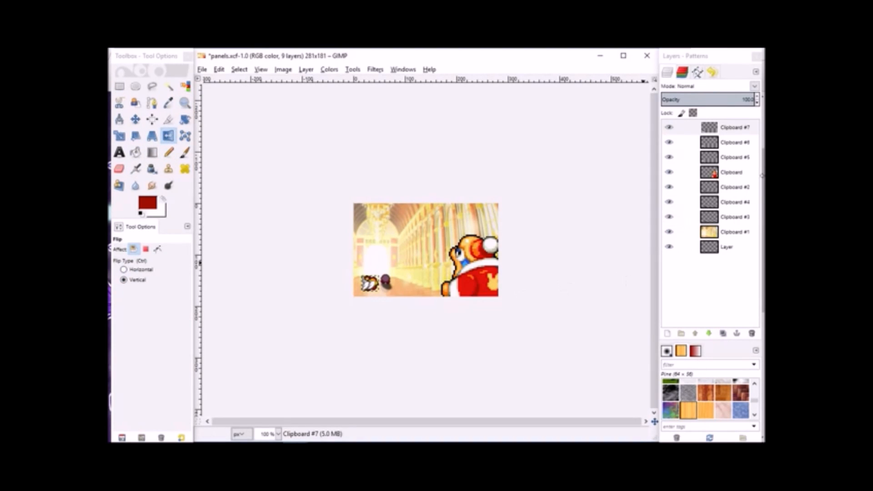
click(684, 142)
click(369, 290)
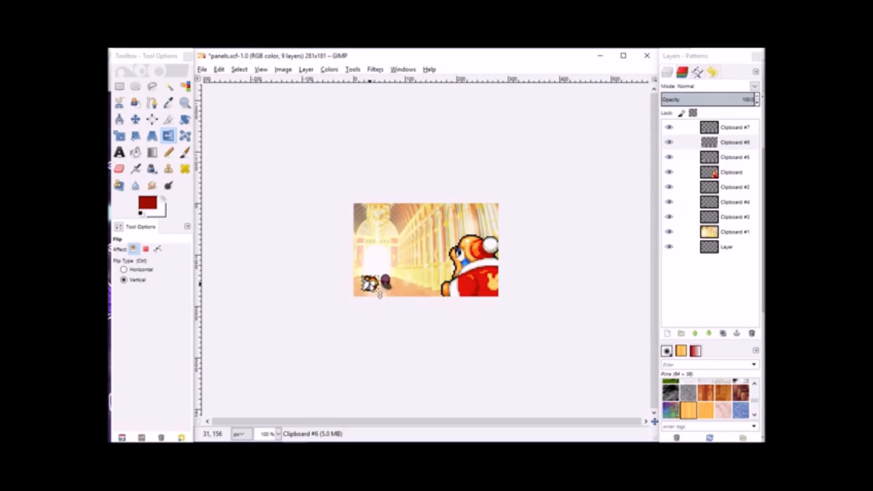
Move the two flipped copies, Clipboard #6 and Clipboard #7, straight down so they mirror the winged sprite from below its feet
click(135, 118)
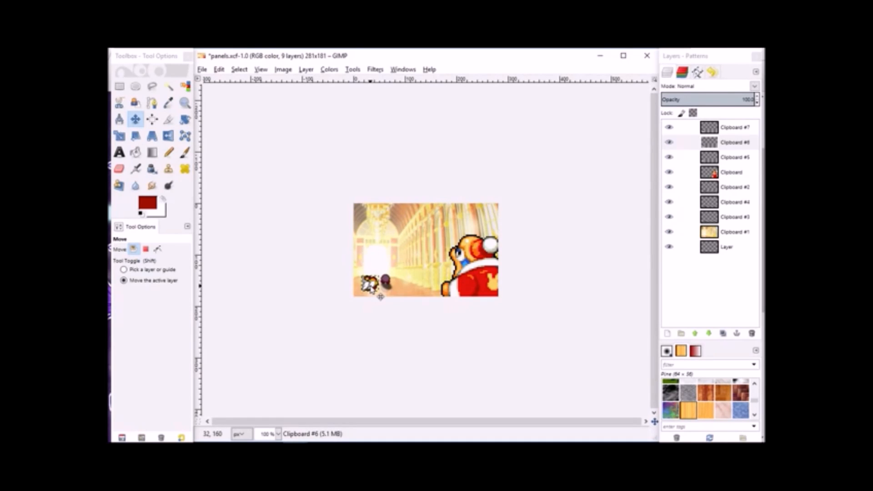
mouse_move(381, 296)
mouse_down()
mouse_move(381, 309)
mouse_move(381, 297)
mouse_up()
key(shift)
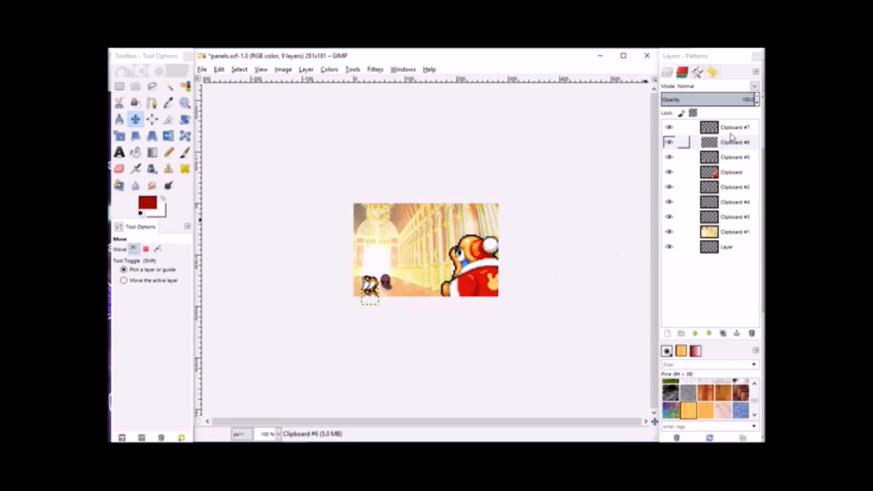
click(682, 127)
click(378, 279)
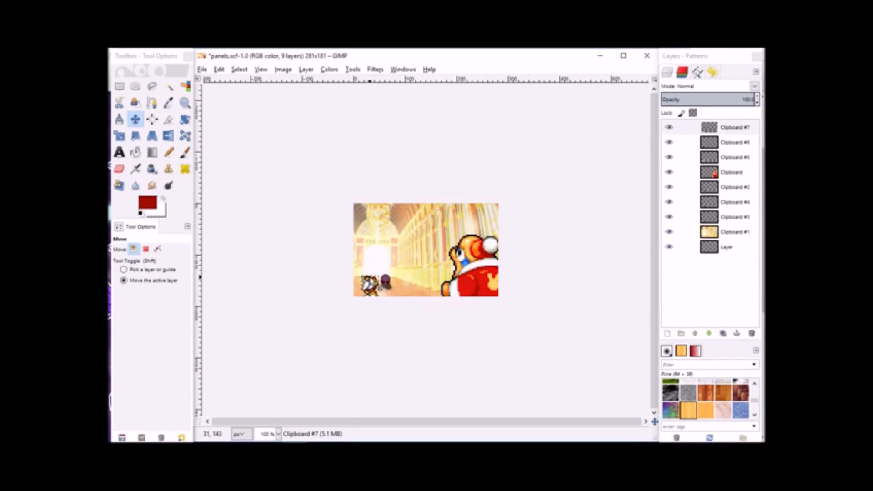
drag(377, 282, 380, 287)
key(shift)
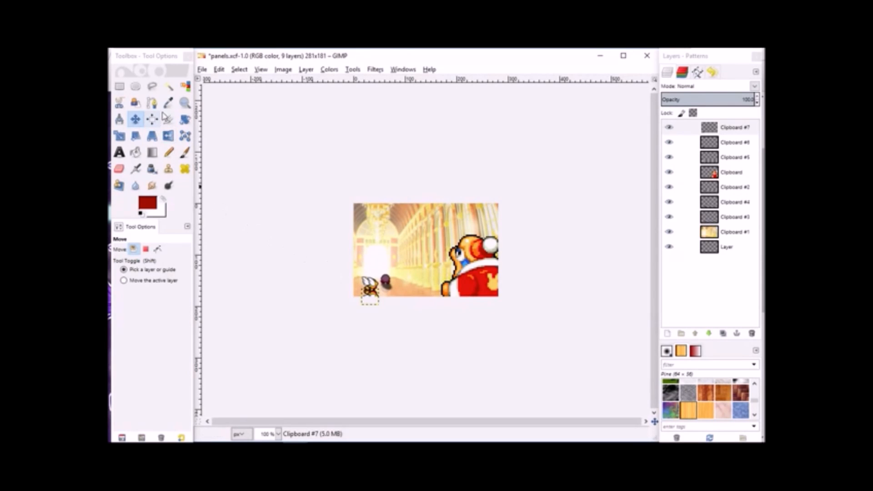
Raise the upright winged sprite's layer, Clipboard #5, to the top of the layer stack
click(185, 103)
drag(408, 317, 439, 337)
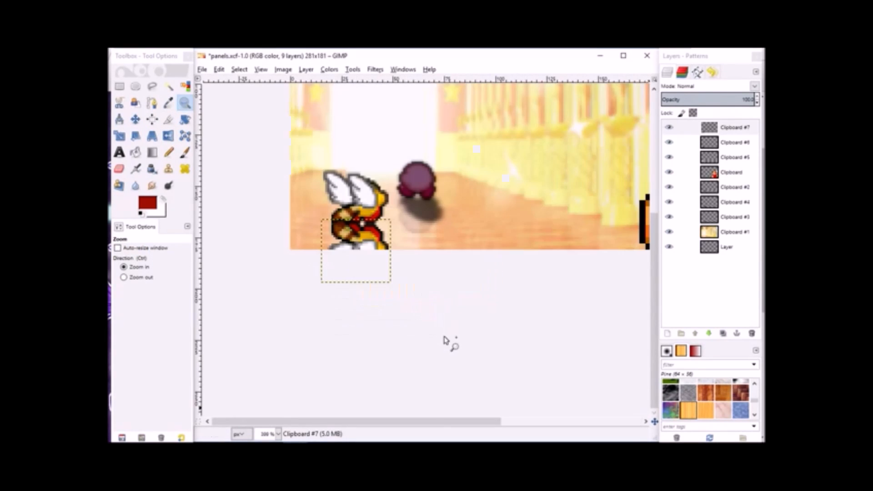
drag(442, 285, 460, 327)
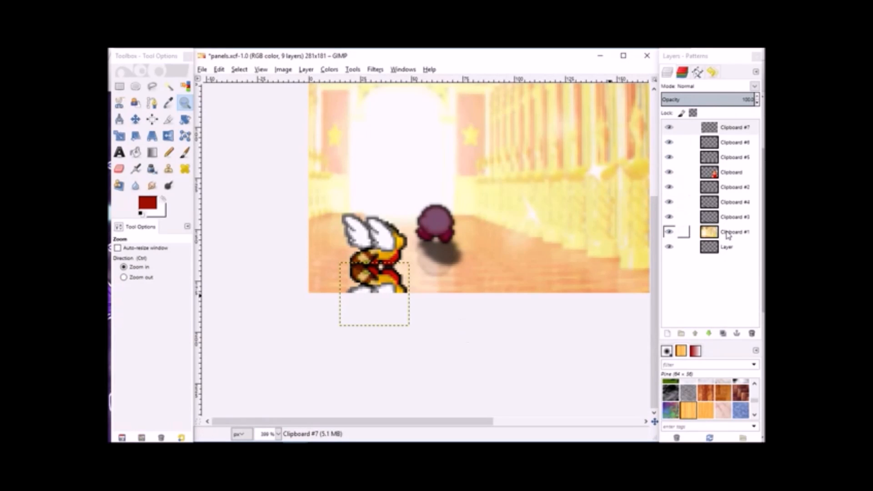
drag(590, 228, 560, 298)
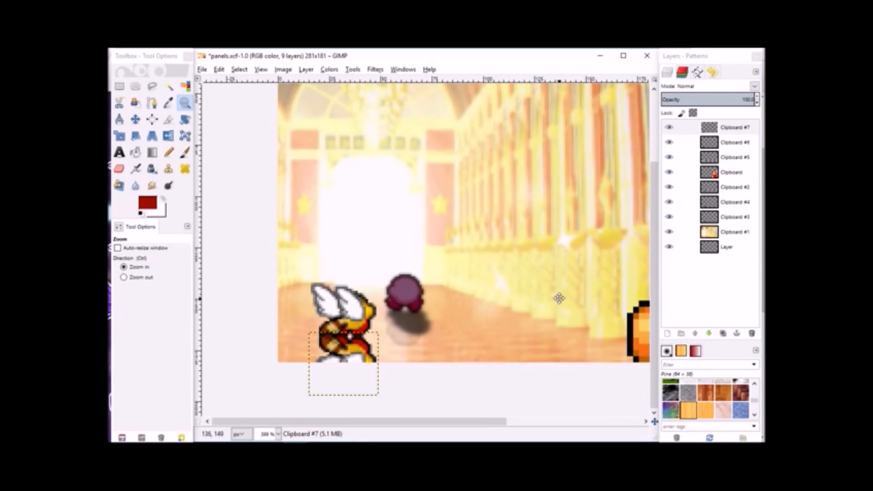
click(735, 232)
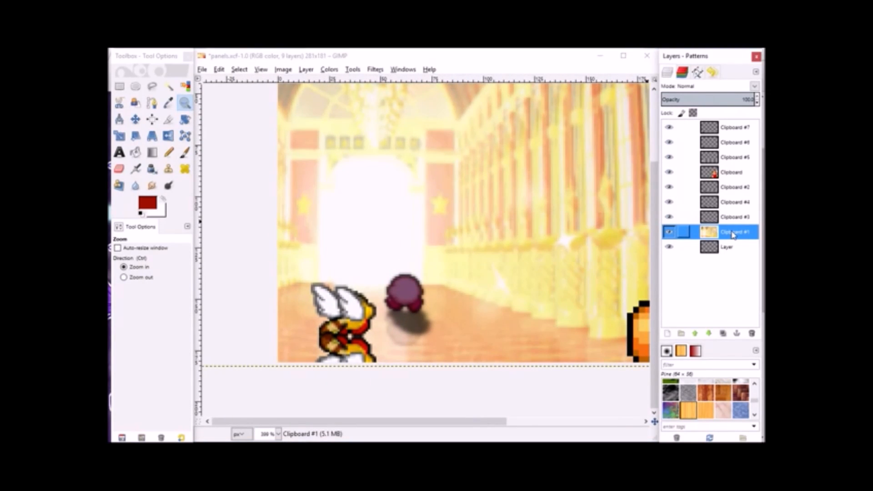
click(732, 158)
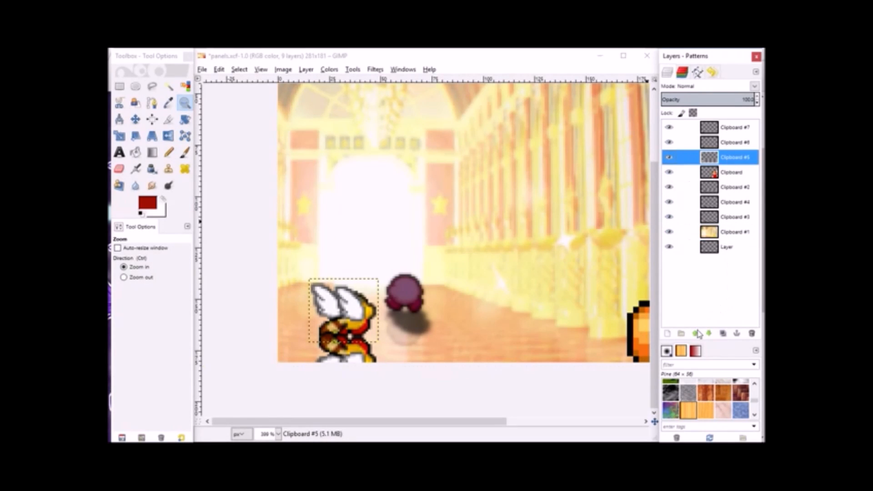
click(695, 334)
click(695, 334)
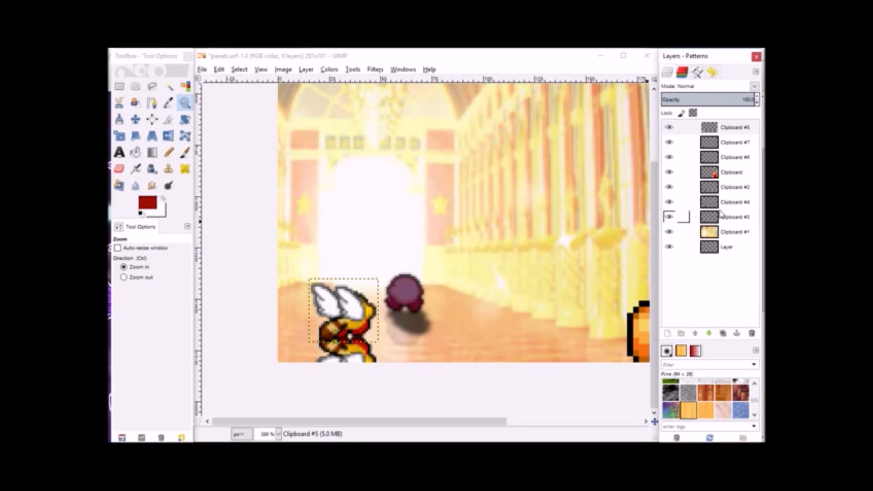
Hide layer Clipboard #6 and select the flipped sprite's silhouette on Clipboard #7 by selecting its transparent area by color and inverting
click(670, 157)
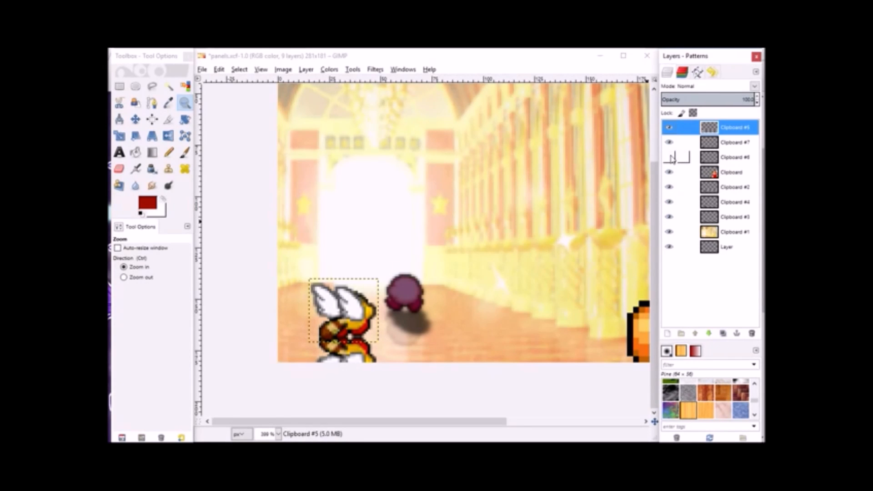
click(727, 146)
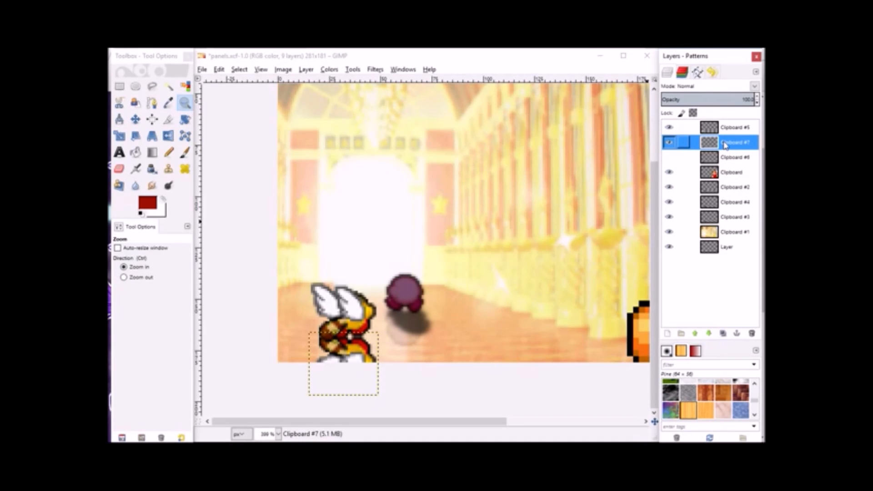
click(185, 87)
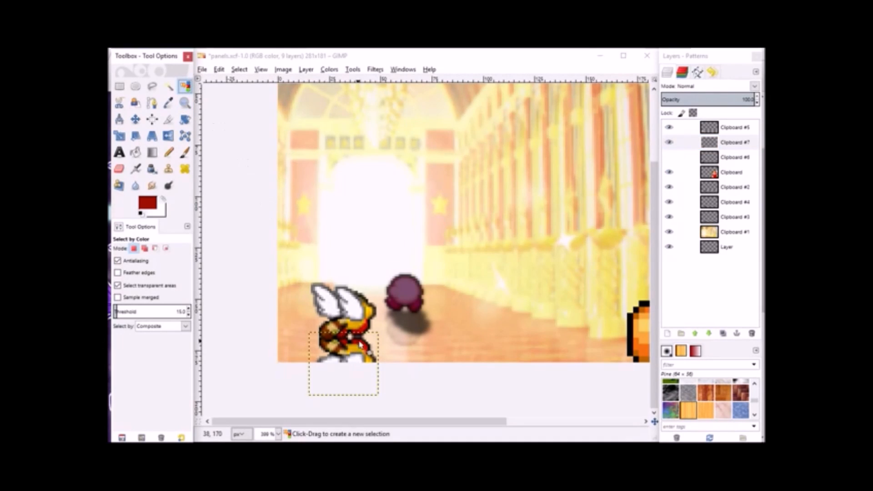
click(377, 340)
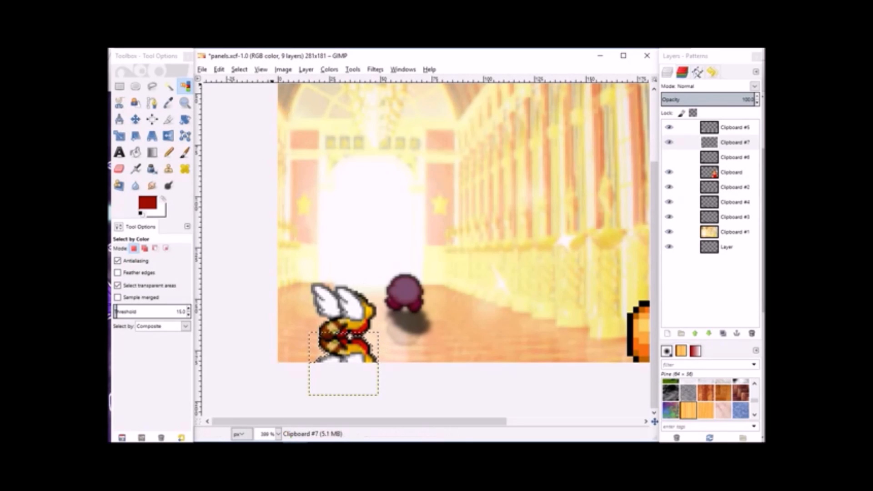
click(240, 69)
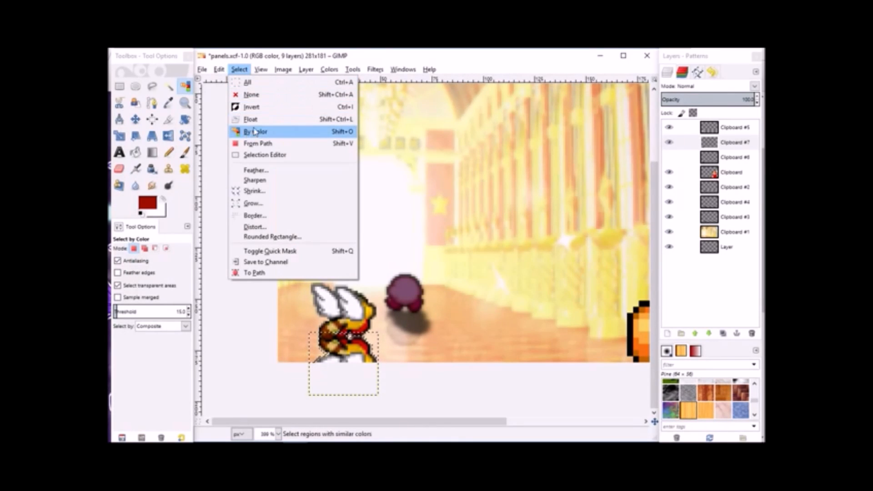
click(255, 108)
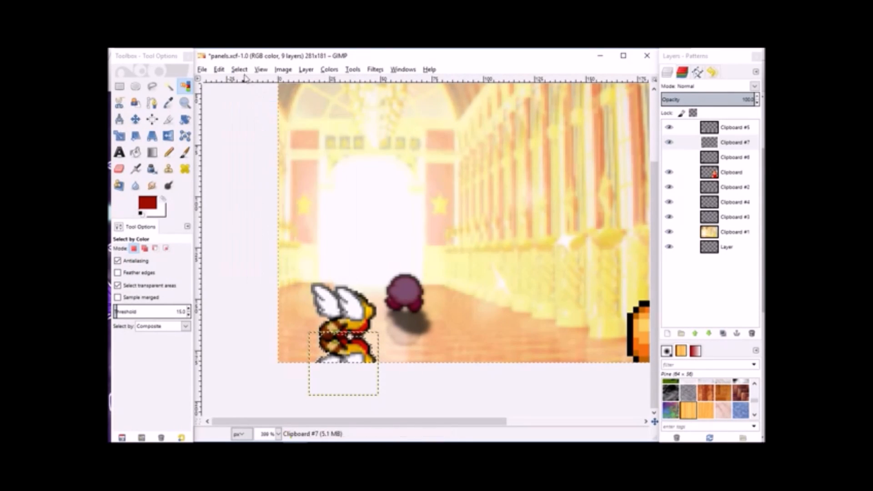
Fill the selected silhouette on Clipboard #7 with the default black foreground color and clear the selection
click(141, 215)
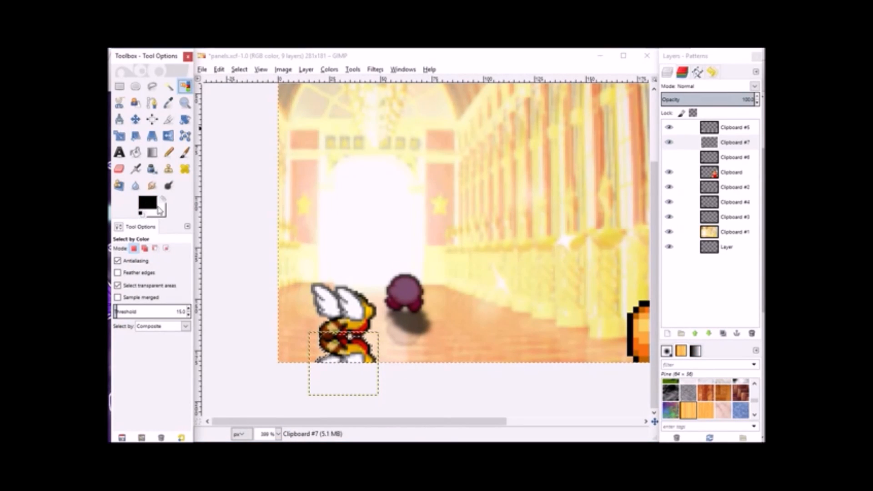
click(220, 70)
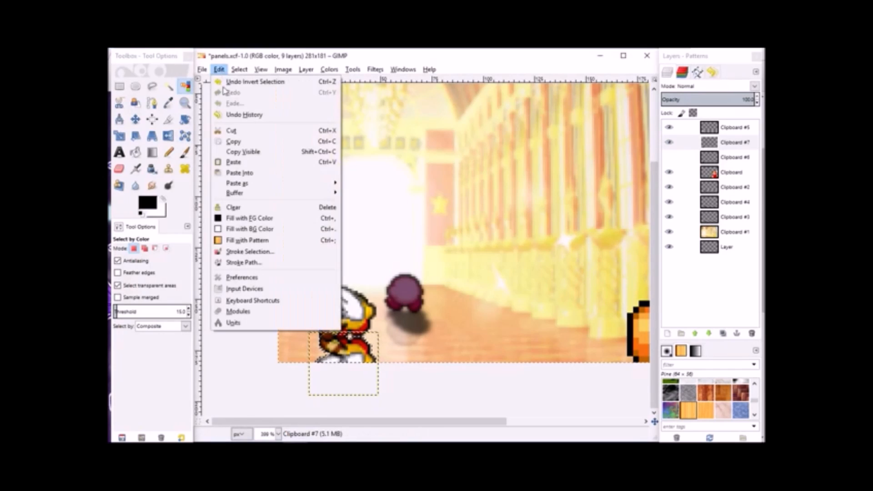
click(249, 219)
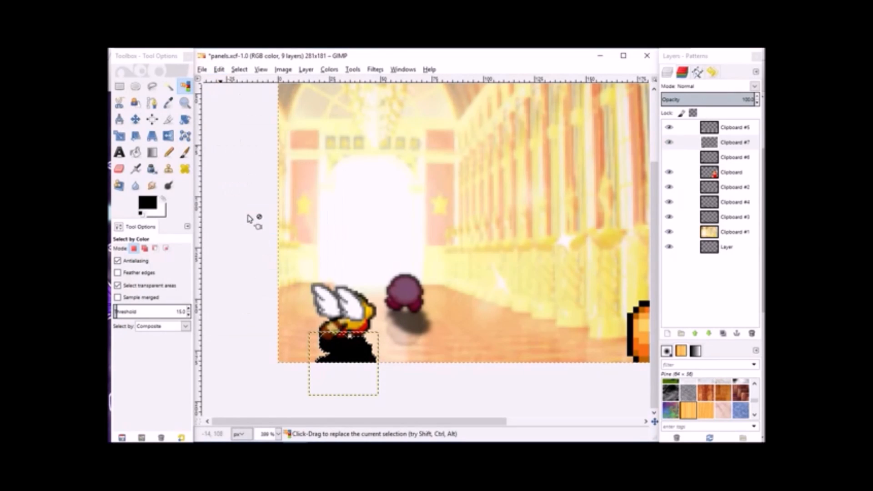
click(240, 70)
click(249, 92)
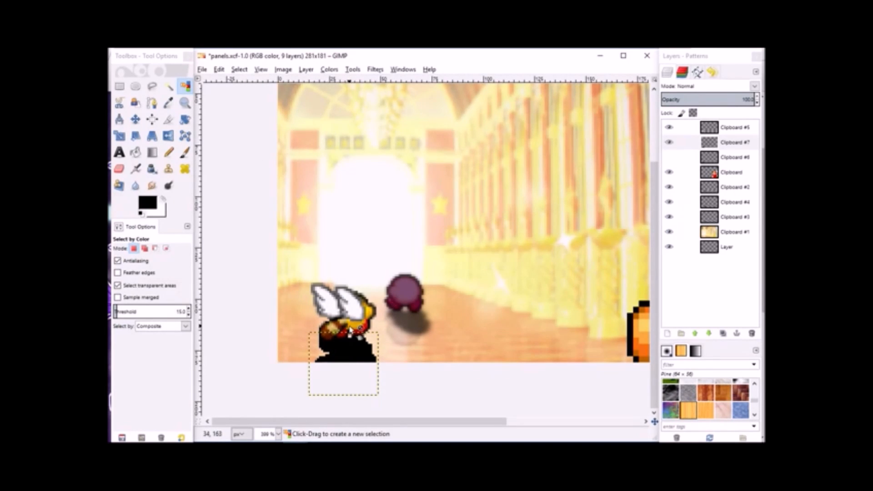
Shear the black silhouette on Clipboard #7 with an X magnitude of -4 and a Y magnitude of 0
click(135, 140)
click(364, 361)
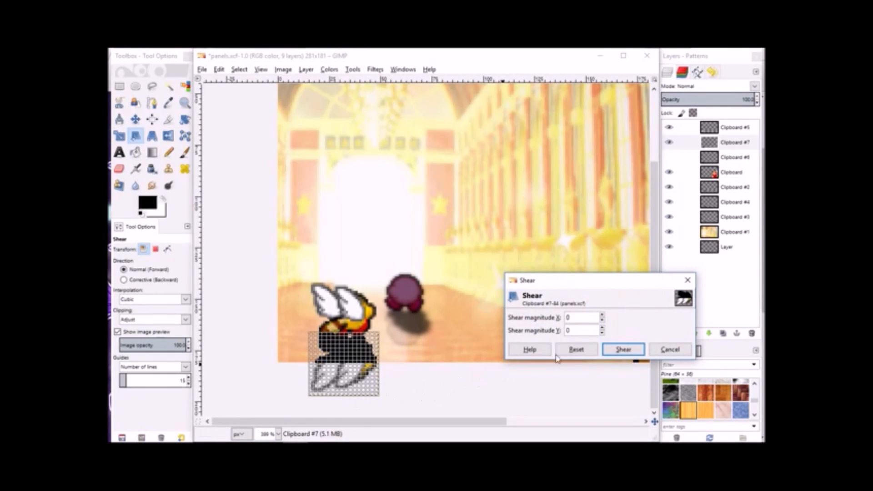
click(602, 320)
click(603, 320)
click(602, 321)
click(603, 320)
click(602, 320)
click(603, 321)
click(603, 316)
click(602, 316)
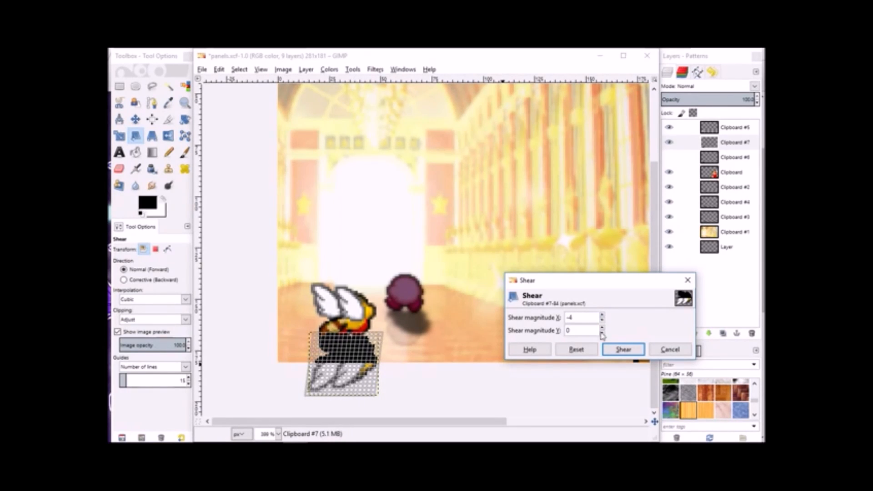
click(614, 350)
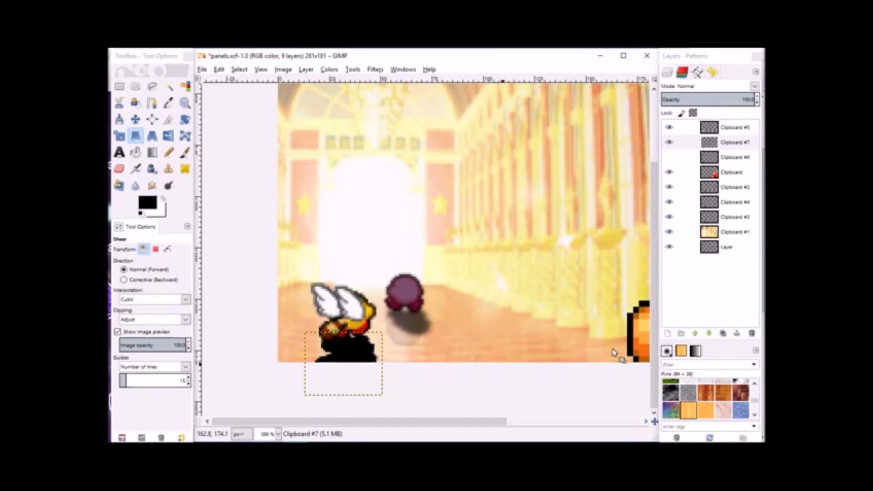
Apply a Gaussian Blur with a 3.0 px horizontal and vertical radius to the black silhouette on Clipboard #7
click(375, 69)
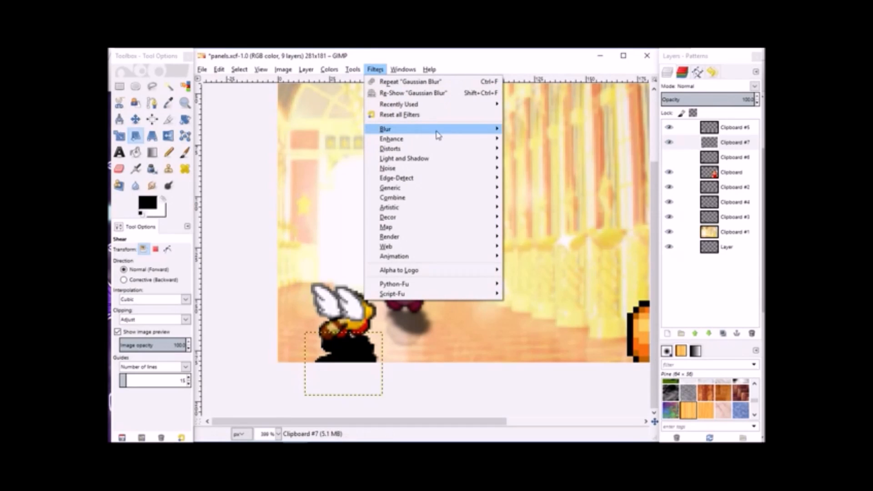
mouse_move(436, 134)
click(527, 139)
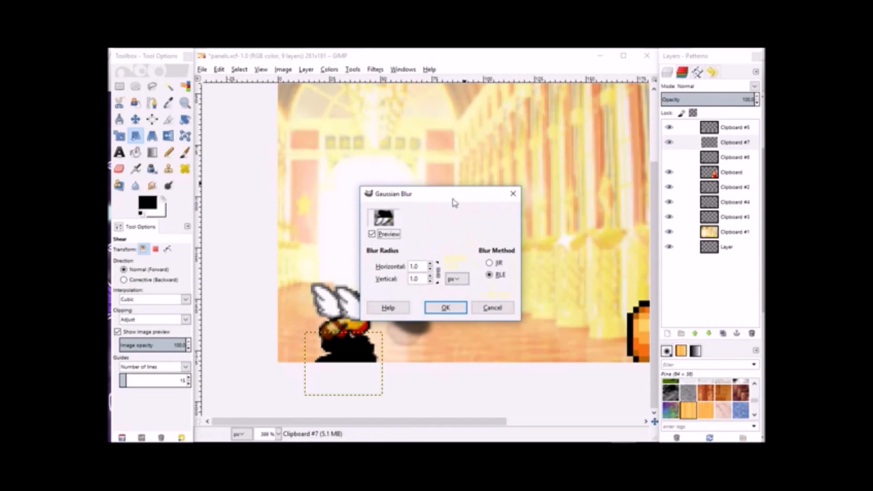
click(431, 263)
click(431, 263)
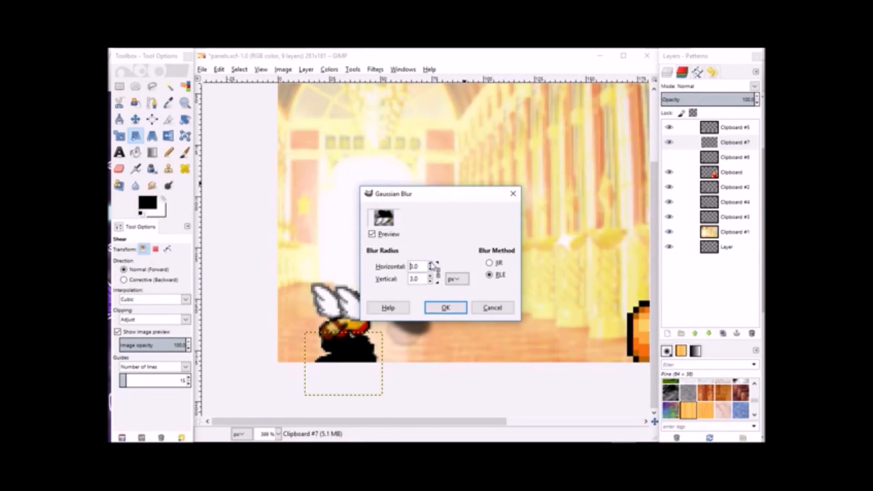
click(437, 308)
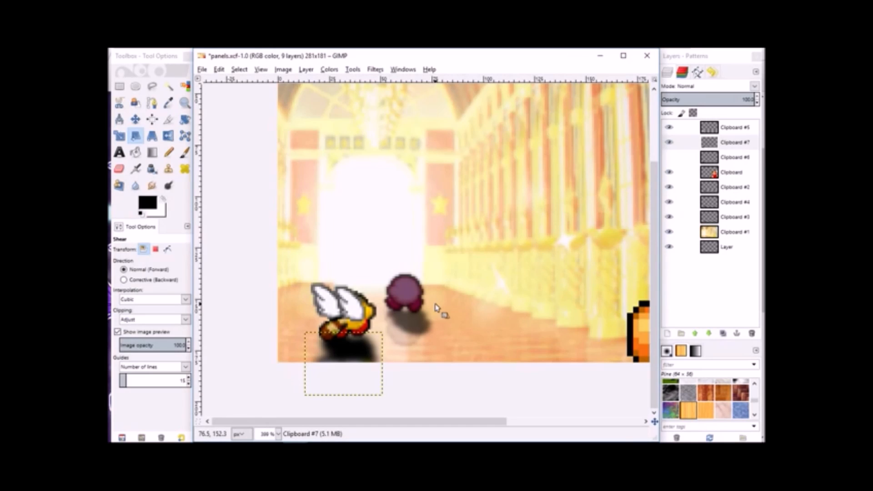
Nudge the blurred shadow layer slightly left and down beneath the winged sprite's feet
click(135, 119)
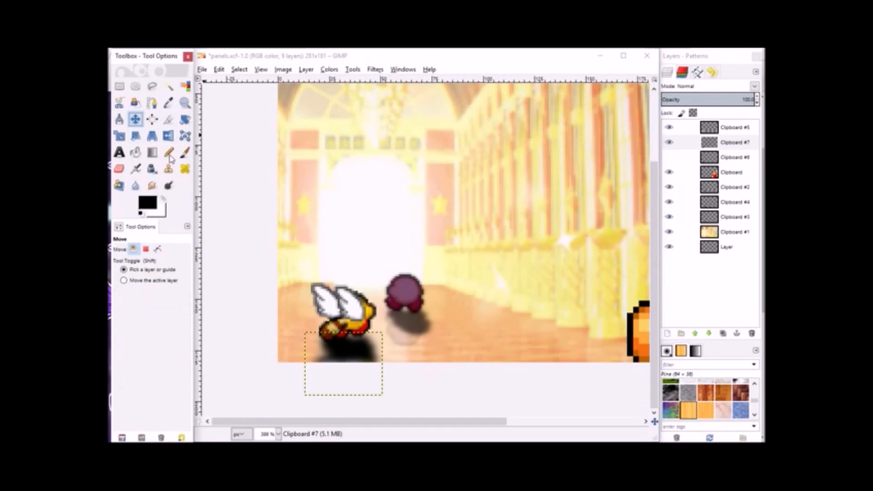
click(340, 344)
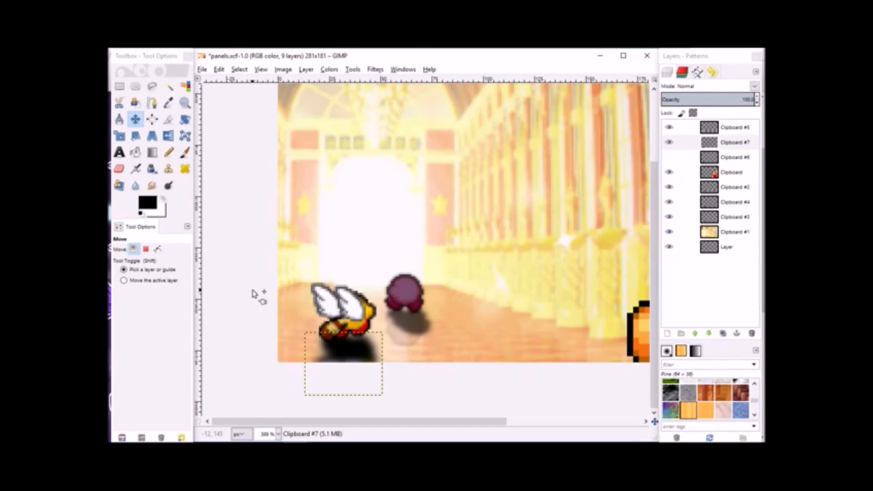
key(Down)
key(Down)
key(Left)
key(Up)
key(Up)
key(Left)
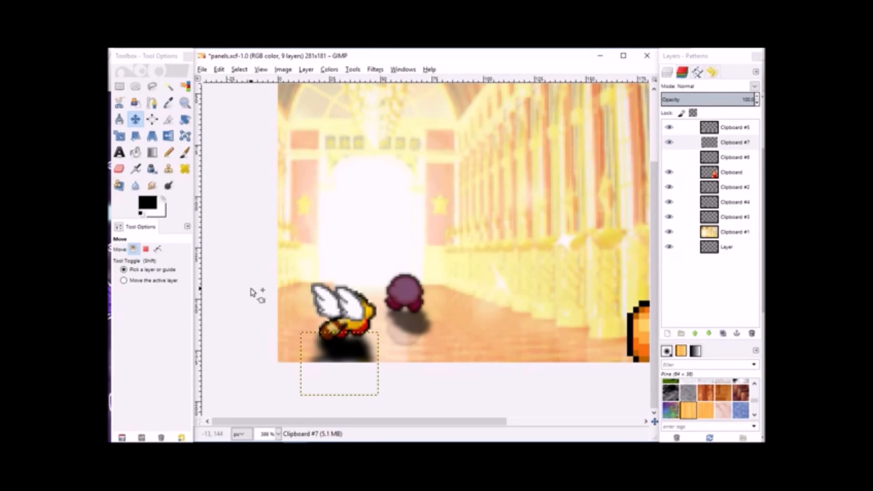
key(Down)
key(Down)
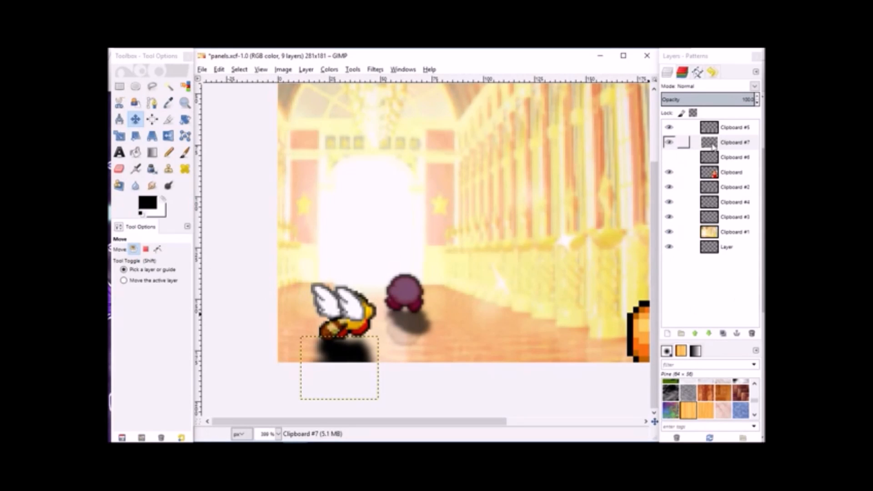
Nudge the winged sprite on Clipboard #5 down a few pixels so its feet overlap the shadow
click(732, 132)
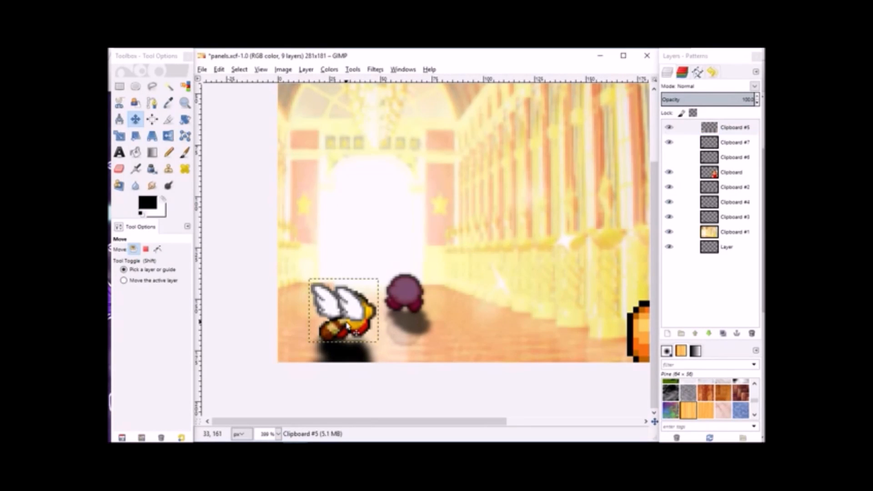
key(Down)
key(Down)
key(Down)
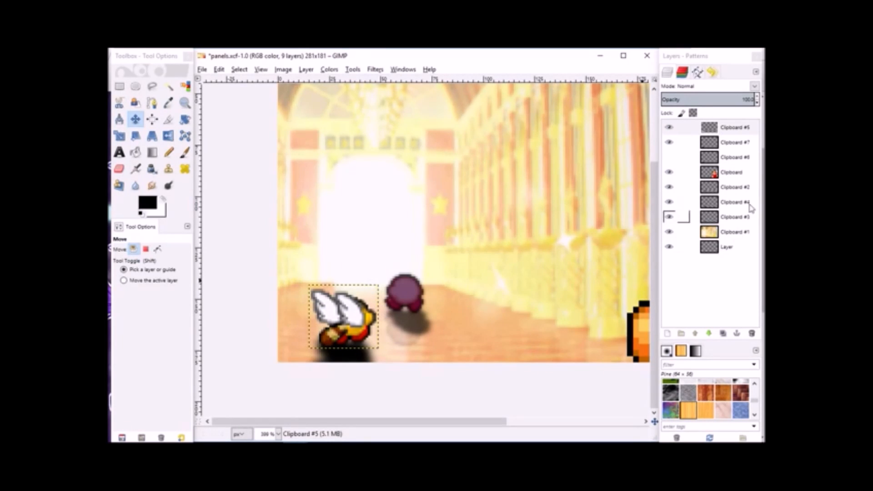
Lower the opacity of the winged sprite's shadow on Clipboard #7 to 64, matching the shadow layer Clipboard #4
click(734, 144)
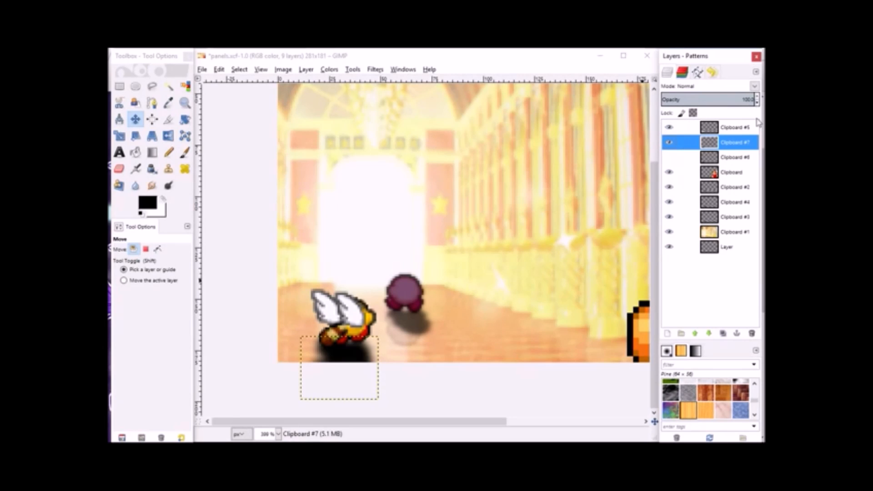
click(740, 209)
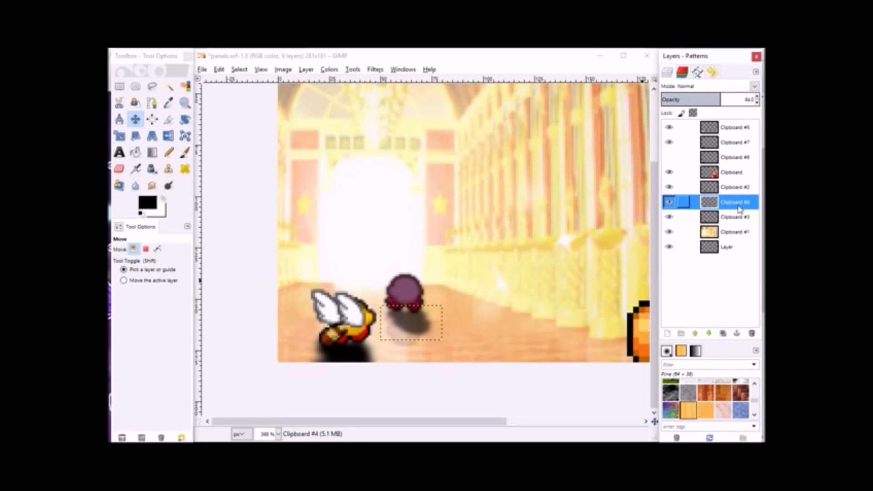
click(734, 142)
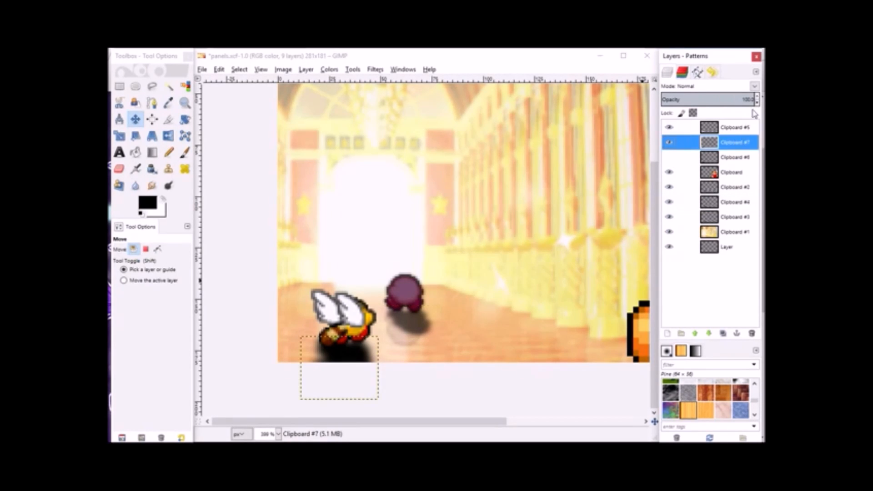
drag(757, 103, 758, 101)
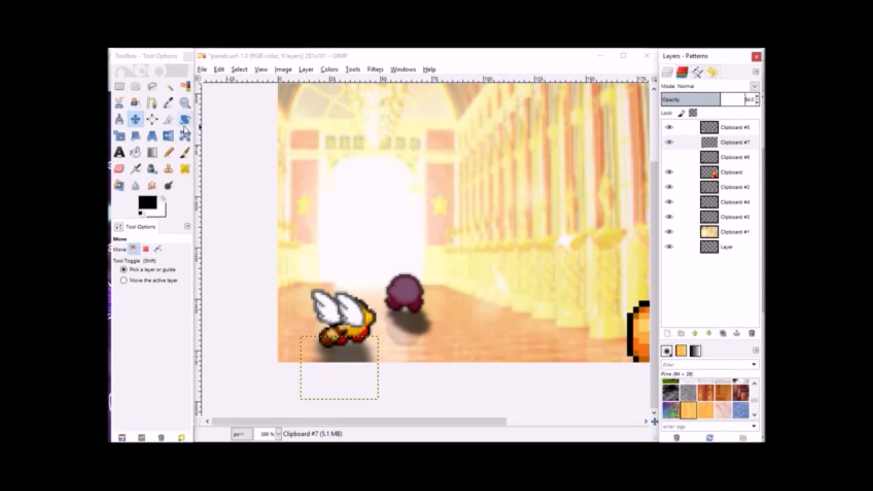
click(136, 120)
click(362, 354)
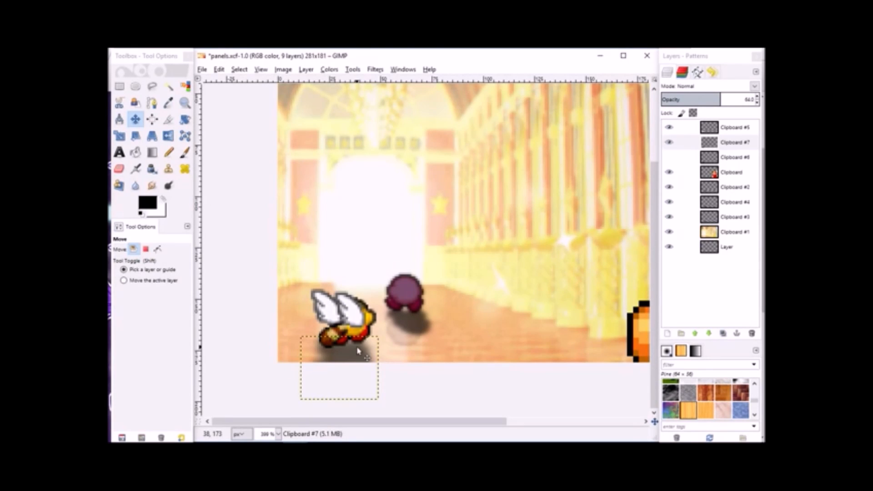
Show the winged sprite's reflection on Clipboard #6 and reduce its opacity to 16, matching the reflection layer Clipboard #3
click(668, 157)
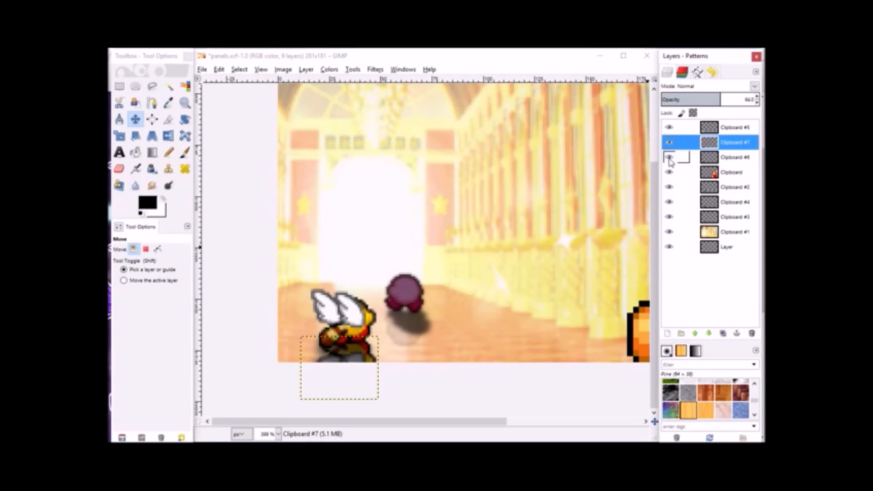
click(692, 157)
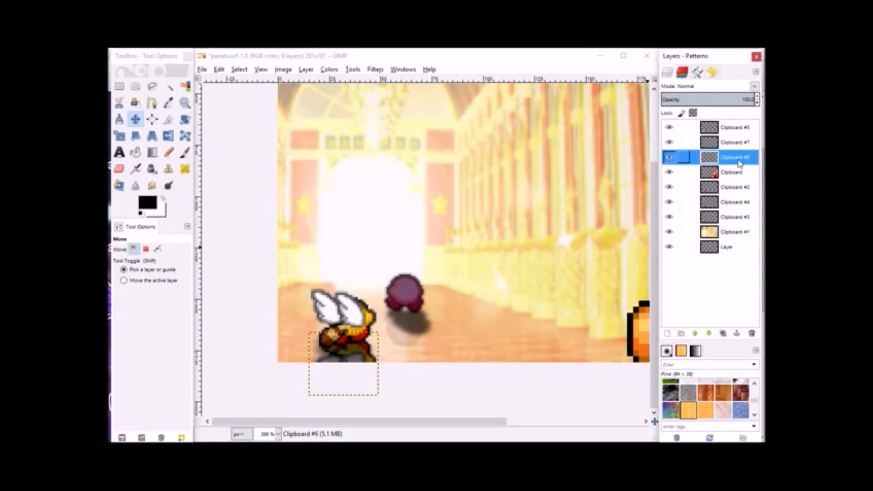
click(757, 104)
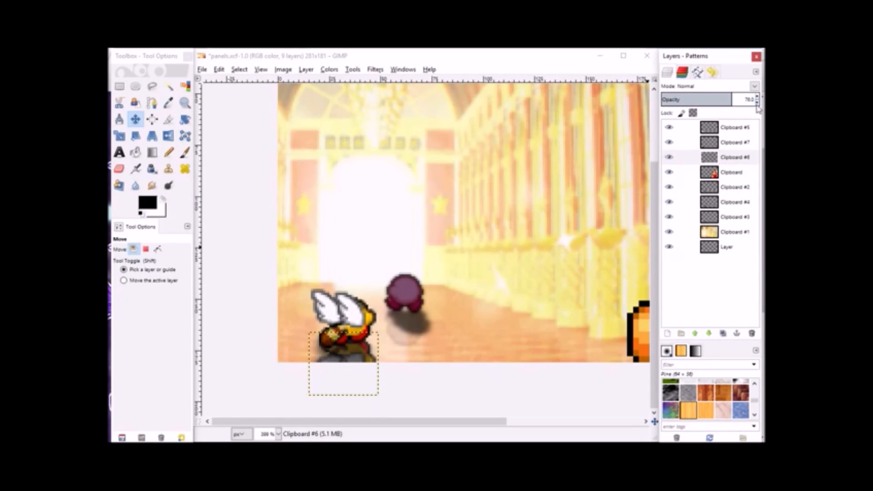
click(757, 104)
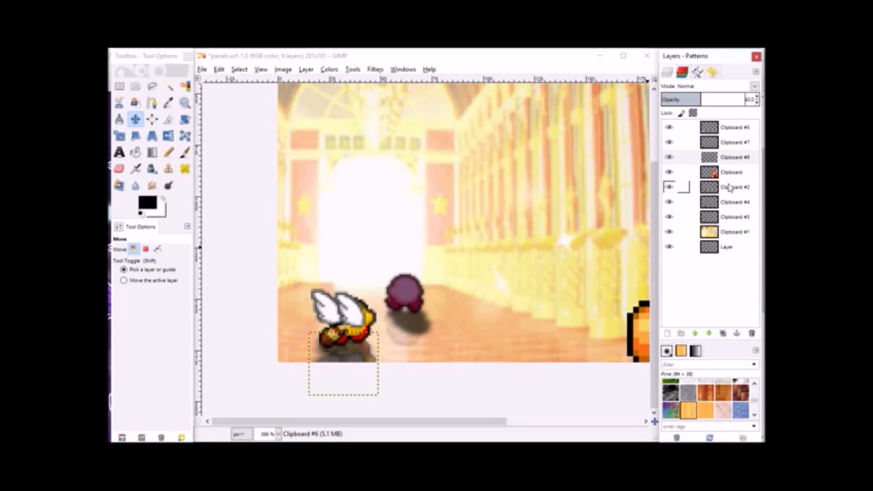
click(684, 187)
click(732, 217)
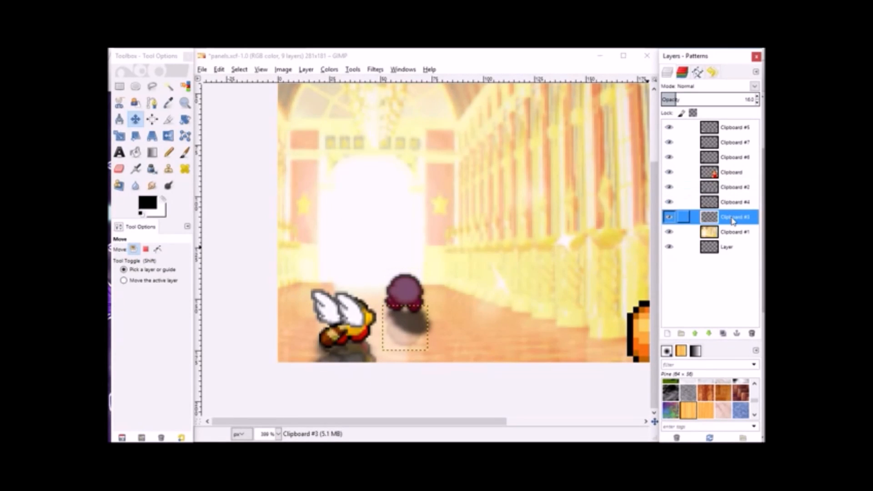
click(732, 157)
click(756, 104)
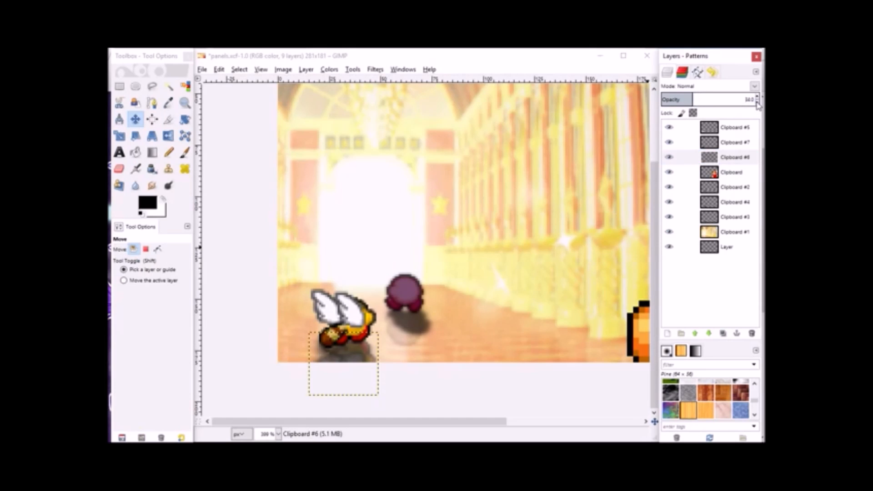
click(757, 103)
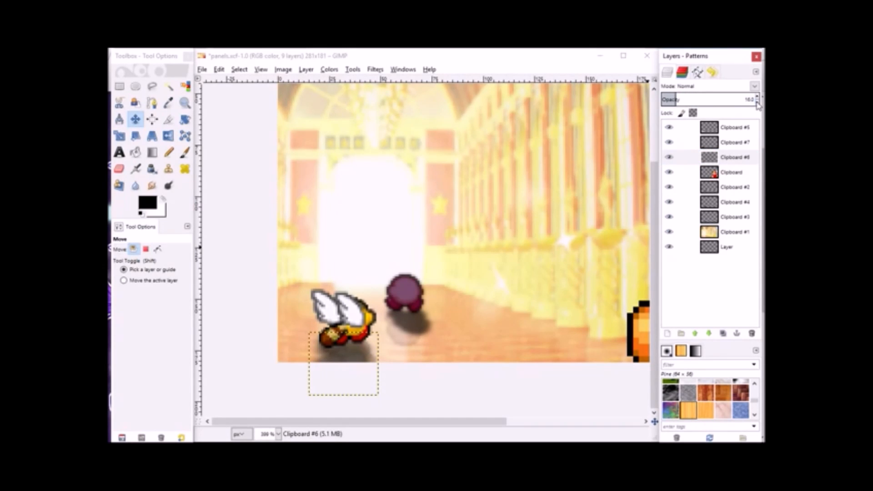
click(685, 142)
click(737, 207)
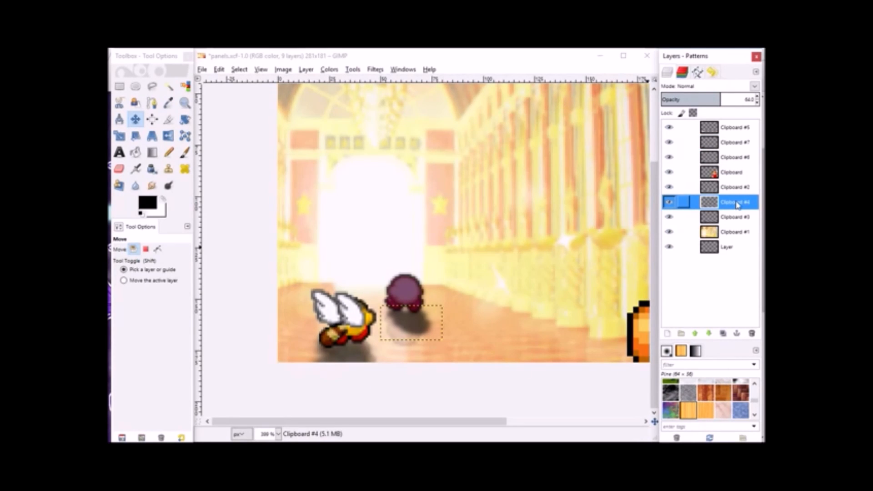
Darken the winged sprite on Clipboard #5 with Brightness-Contrast, using a brightness of -88
click(683, 128)
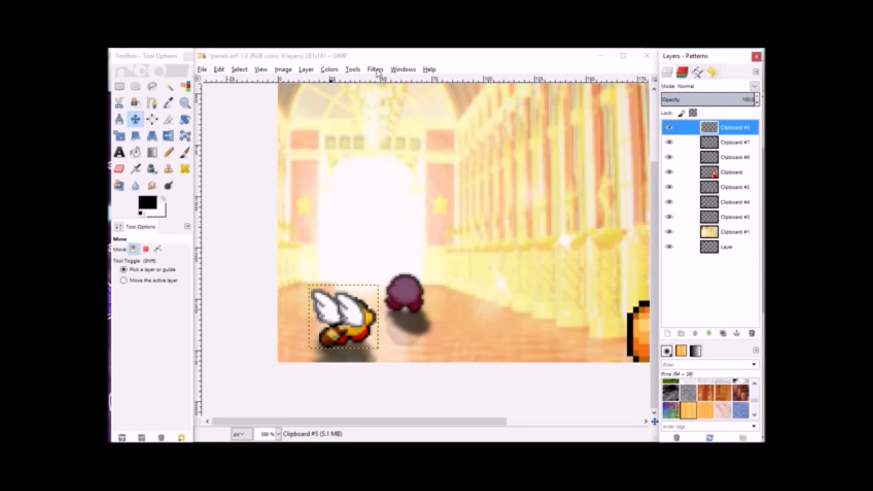
click(328, 70)
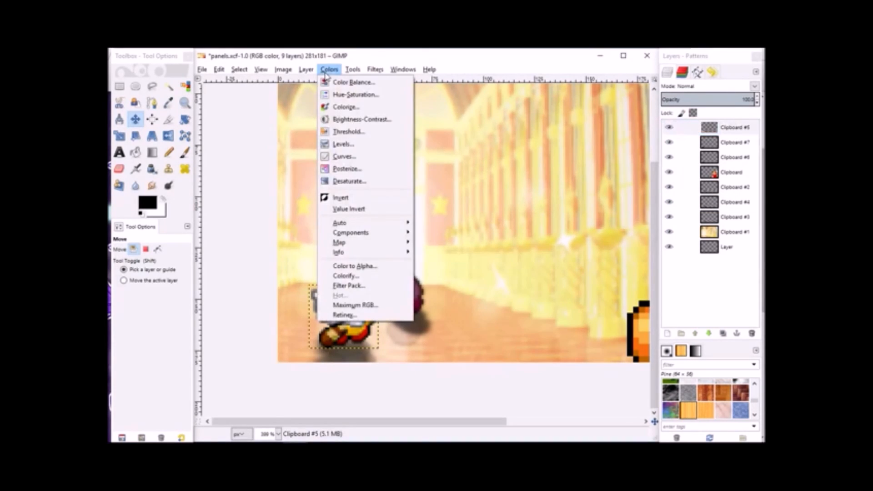
click(359, 118)
drag(601, 257, 560, 255)
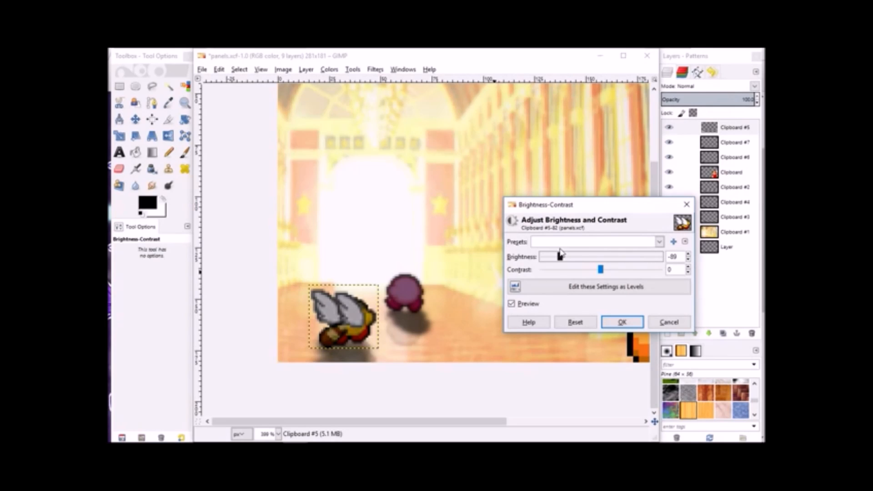
drag(560, 255, 562, 257)
drag(562, 258, 563, 259)
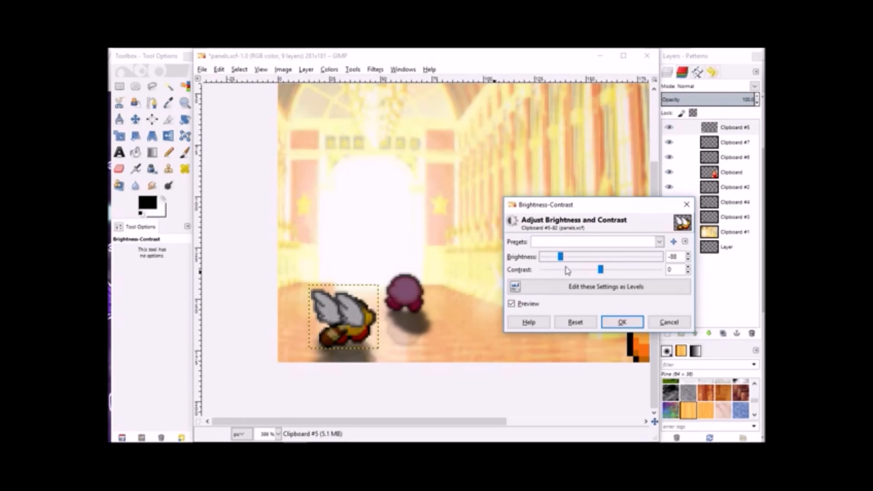
click(618, 323)
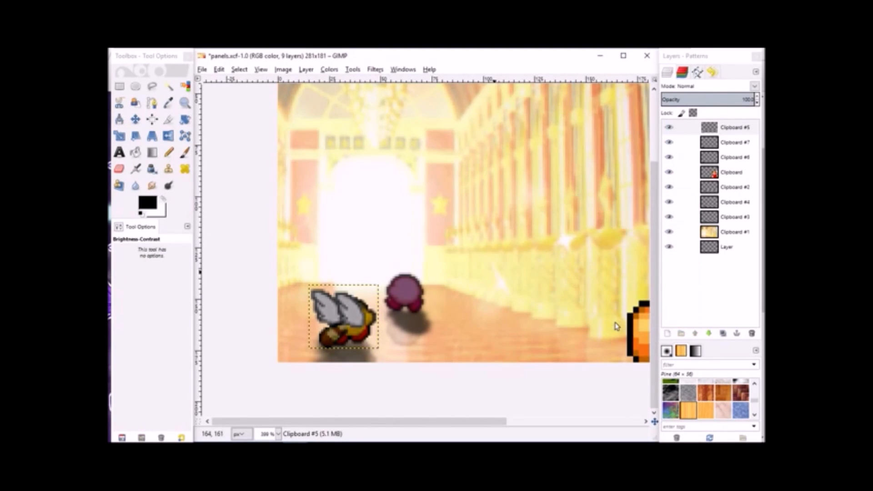
Darken the winged sprite's reflection on Clipboard #6 with Brightness-Contrast at a brightness of -88
click(733, 157)
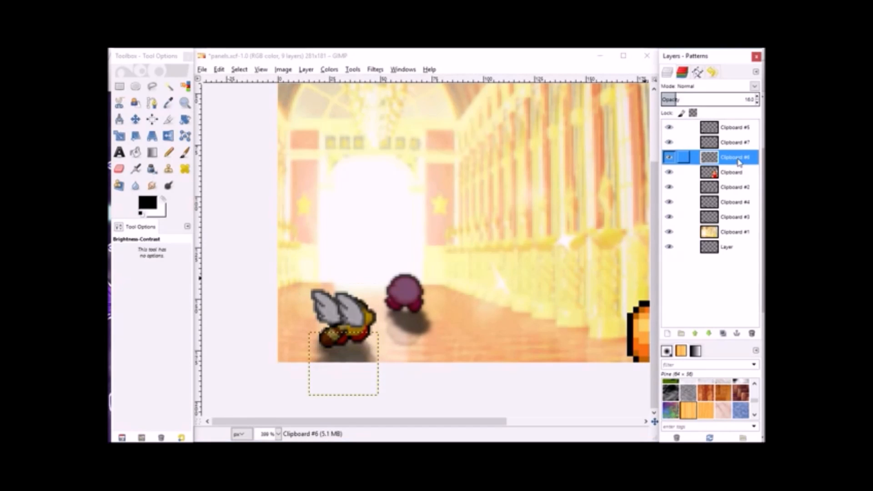
click(307, 70)
mouse_move(329, 71)
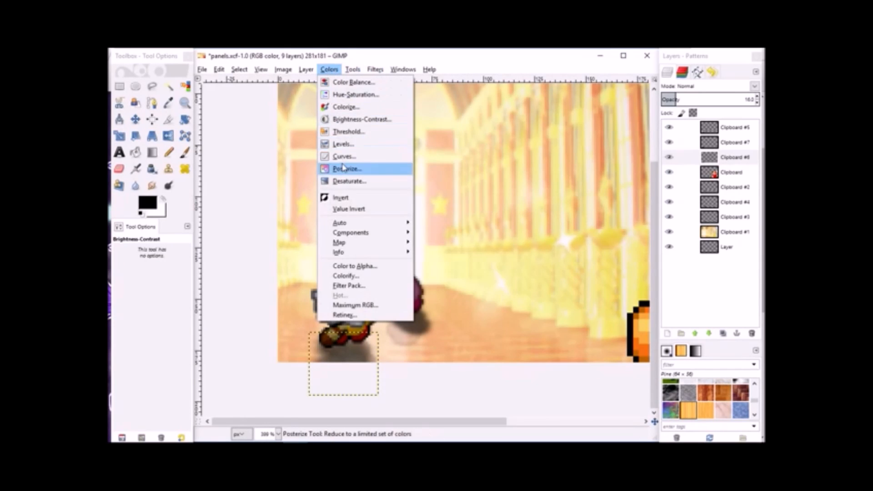
click(361, 119)
drag(600, 259, 560, 259)
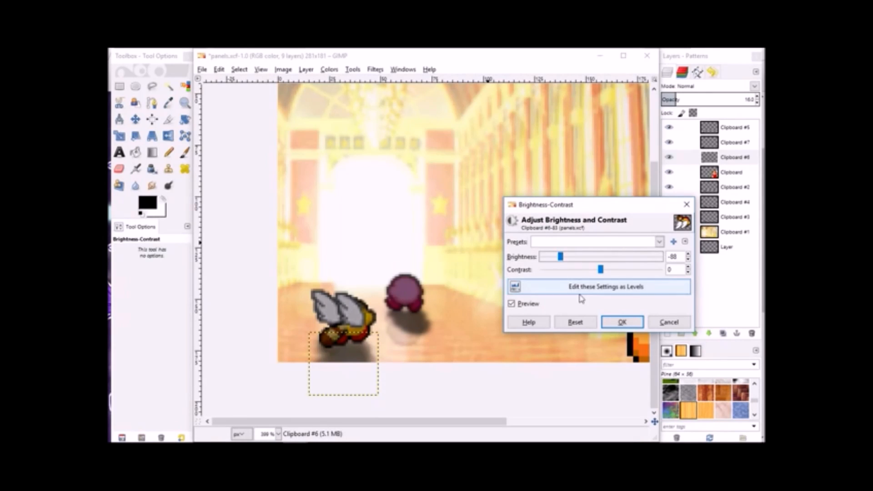
click(611, 322)
View the panel at 100% and move the large red-robed sprite left and down within it
click(278, 434)
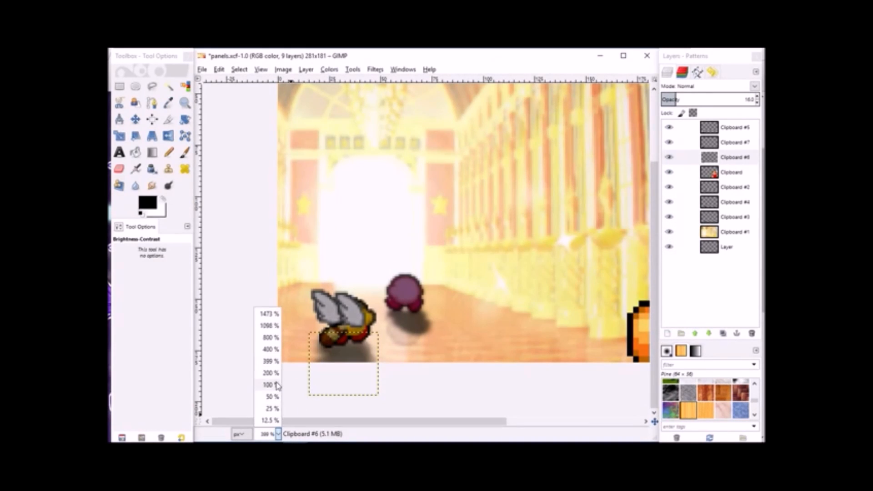
click(274, 386)
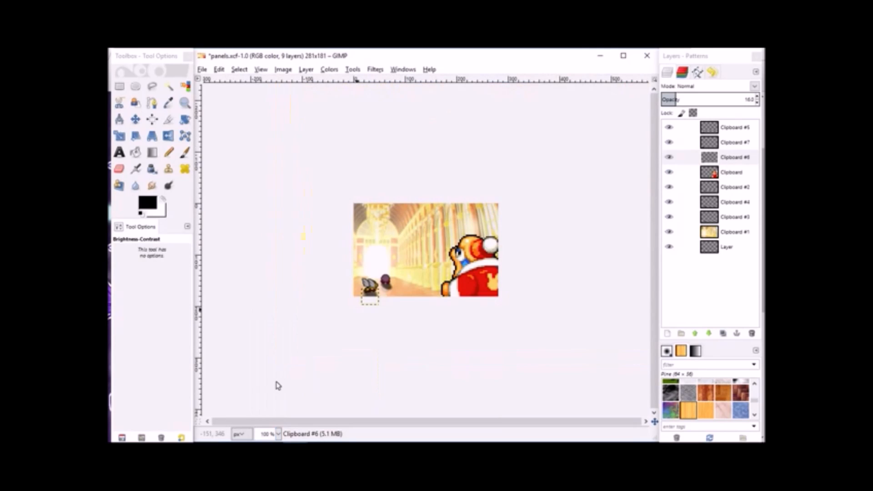
click(727, 251)
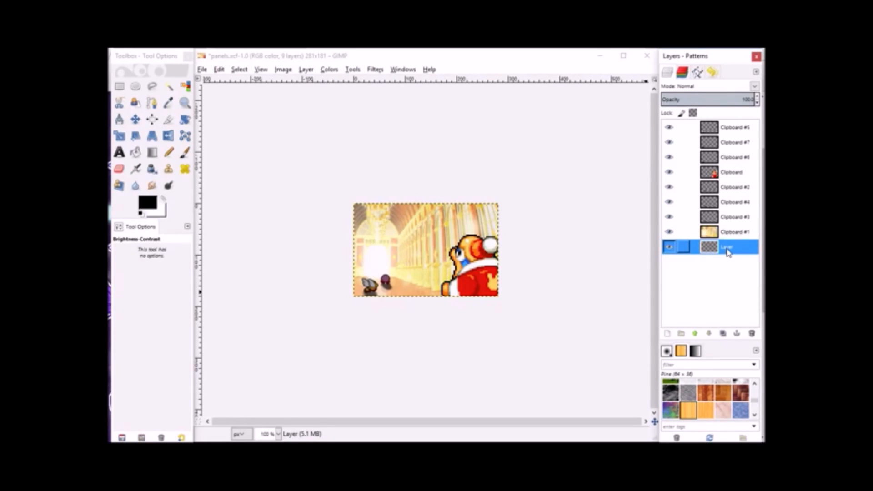
click(135, 119)
drag(481, 275, 463, 285)
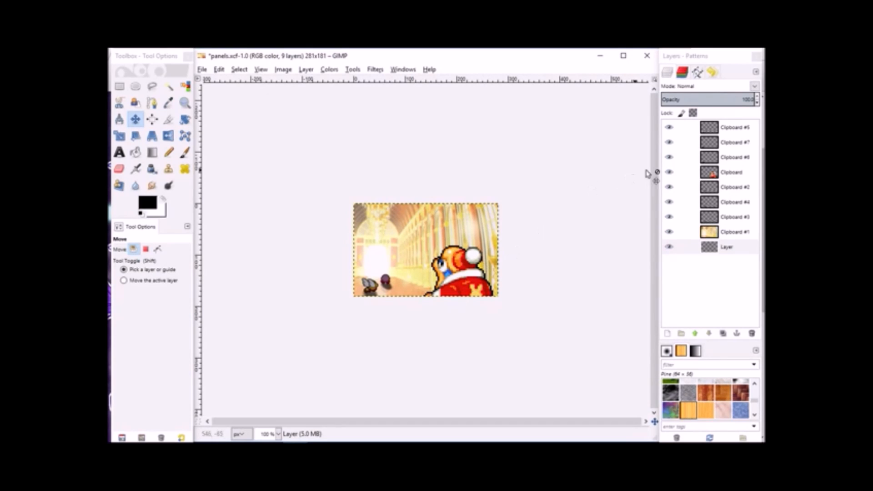
Add a transparent 281 x 181 px layer above Clipboard #5
click(754, 132)
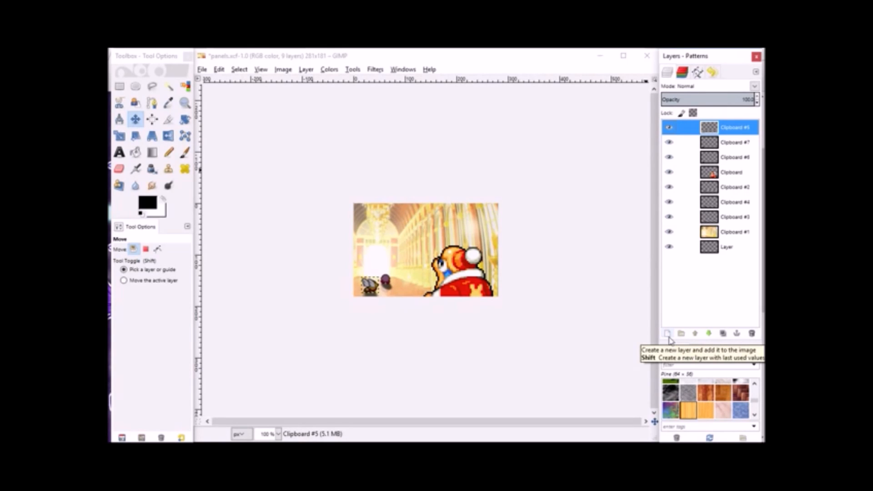
click(667, 334)
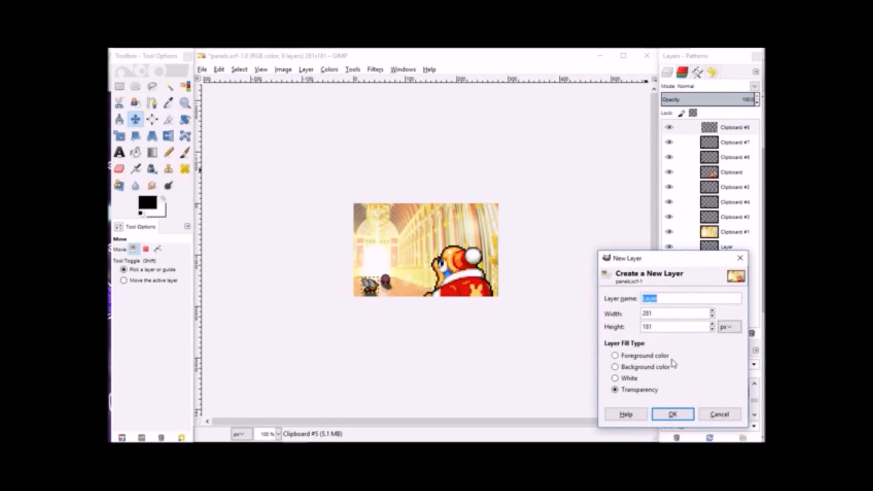
click(673, 414)
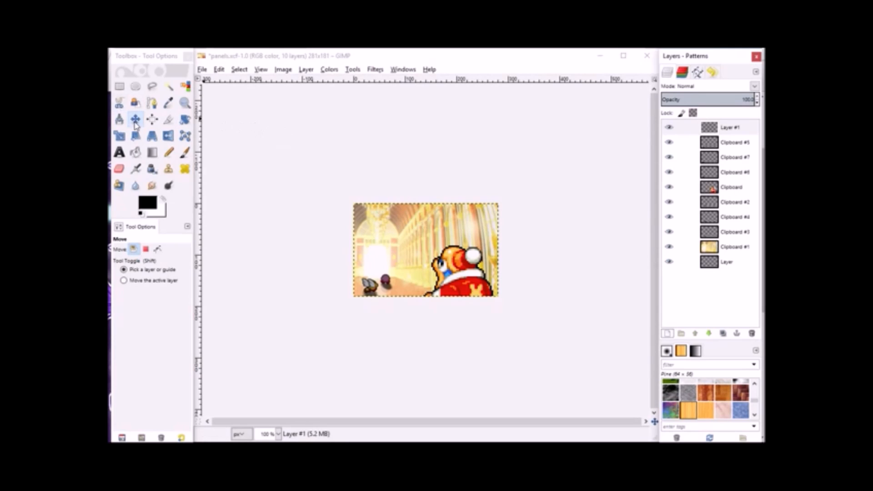
Set up the Text tool with the Anime Ace 2.0 BB Bold font and centered justification
click(124, 153)
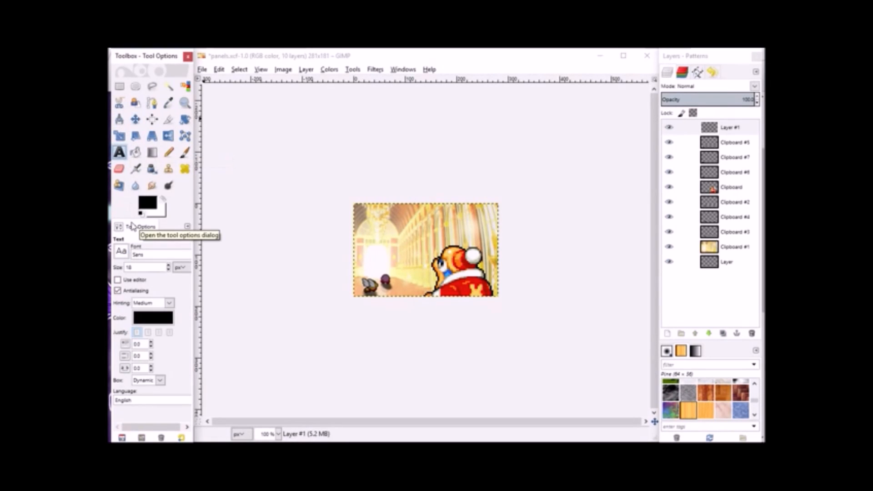
drag(143, 255, 120, 253)
text(a)
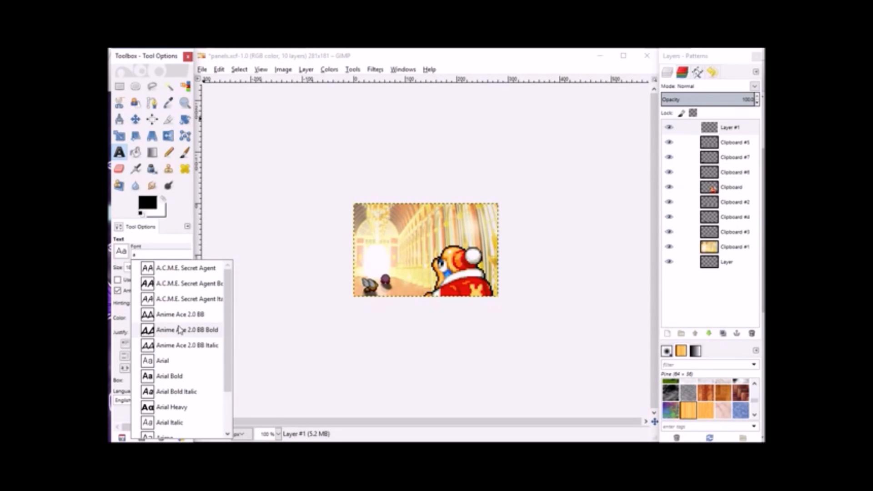
click(180, 329)
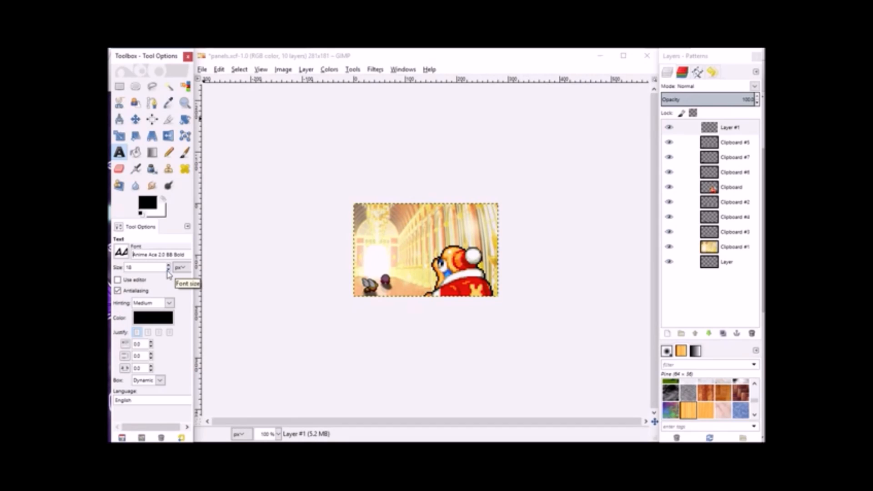
key(Delete)
double_click(168, 266)
click(168, 266)
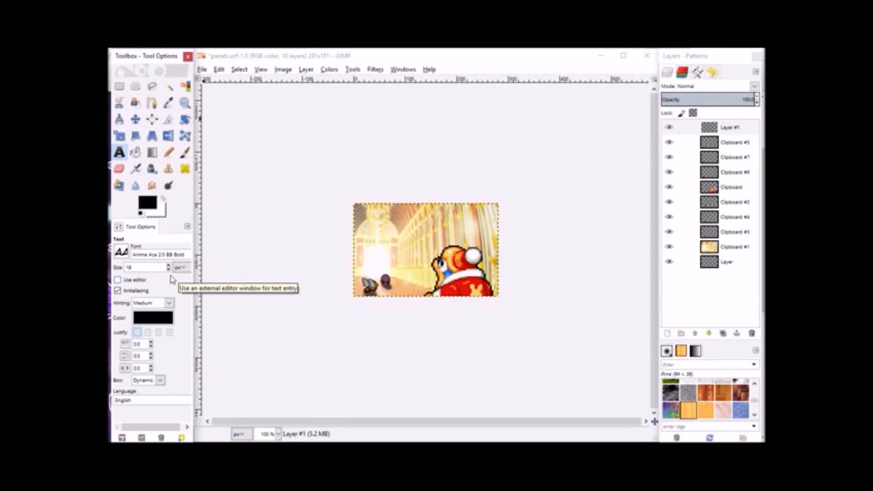
click(159, 333)
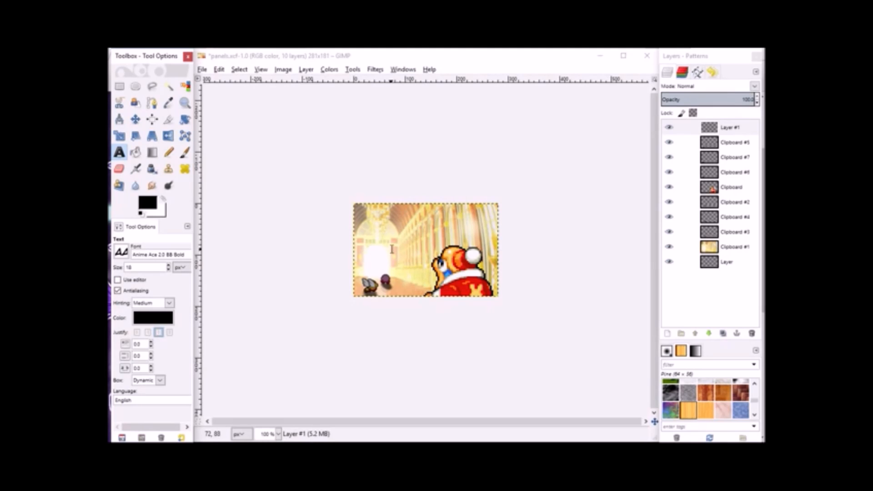
Add two-line dialogue text "Stop it right there / you pink menace" in the panel's upper area, consulting the RTGRT script in Notepad
click(418, 215)
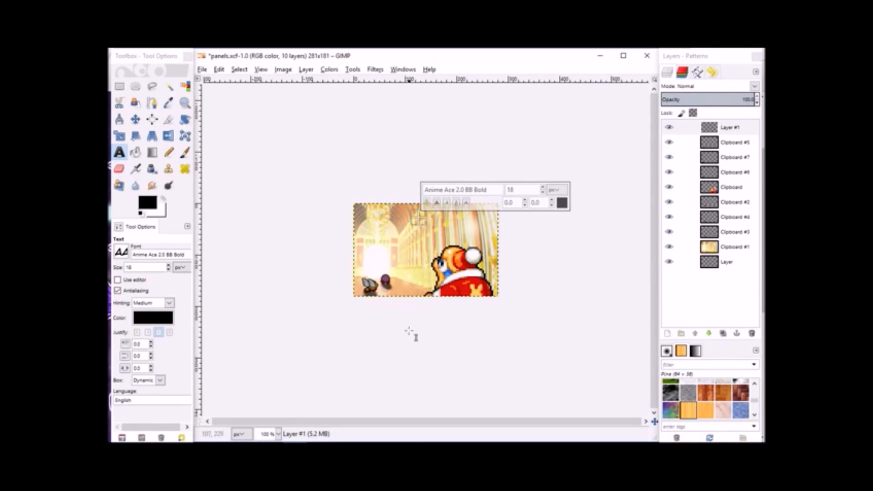
mouse_move(487, 434)
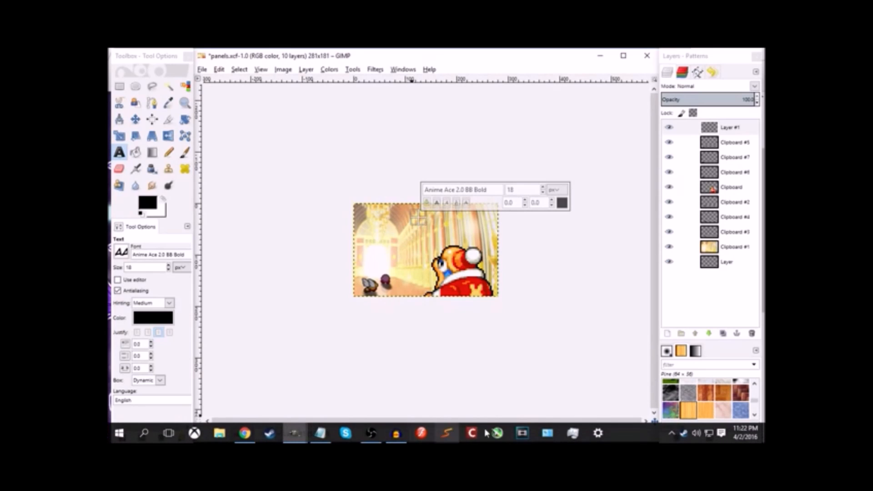
click(330, 434)
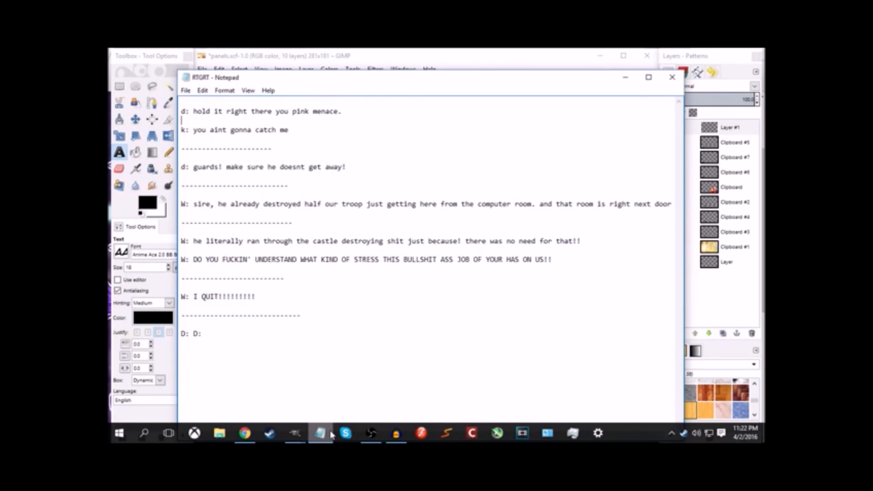
click(331, 434)
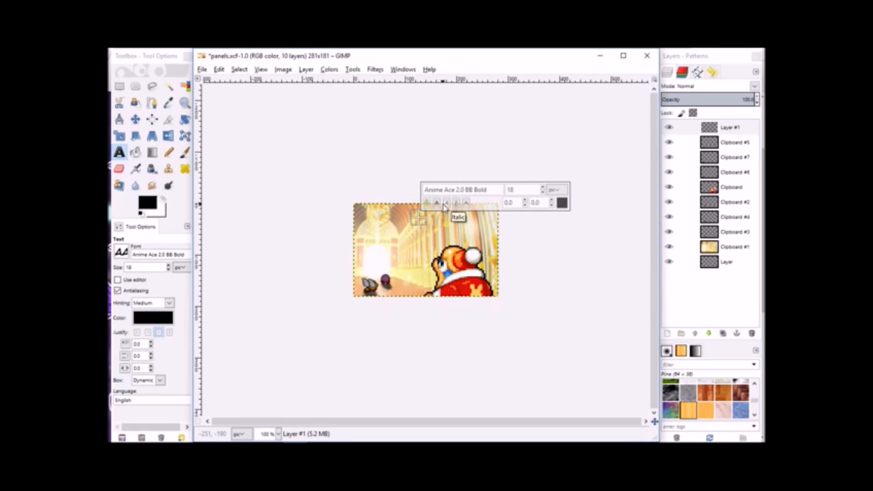
text(Stop it)
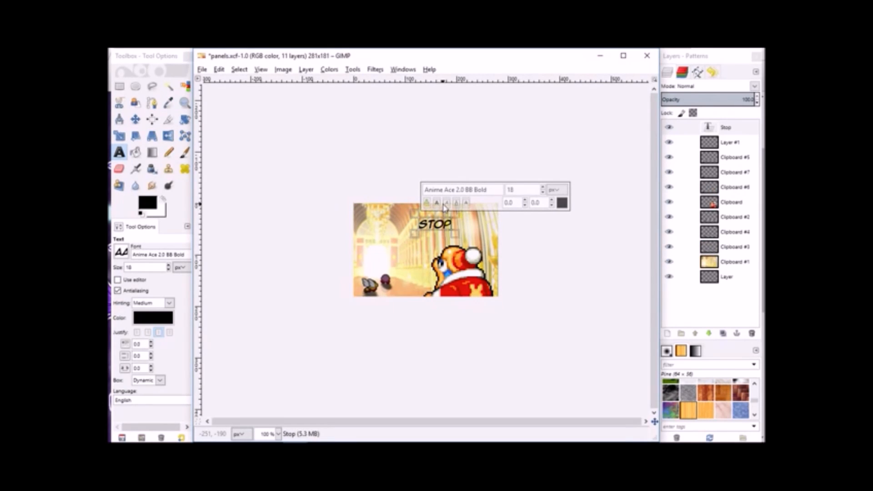
text( right there ...)
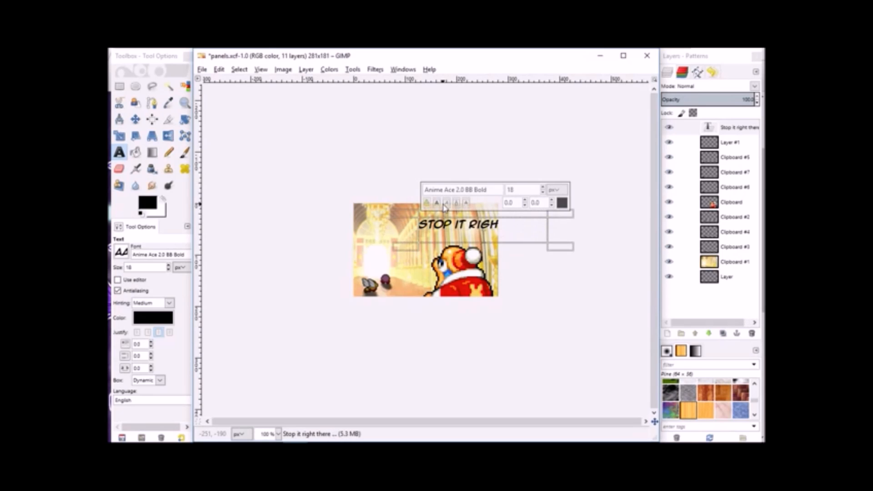
key(Return)
text(you pink pufrshm)
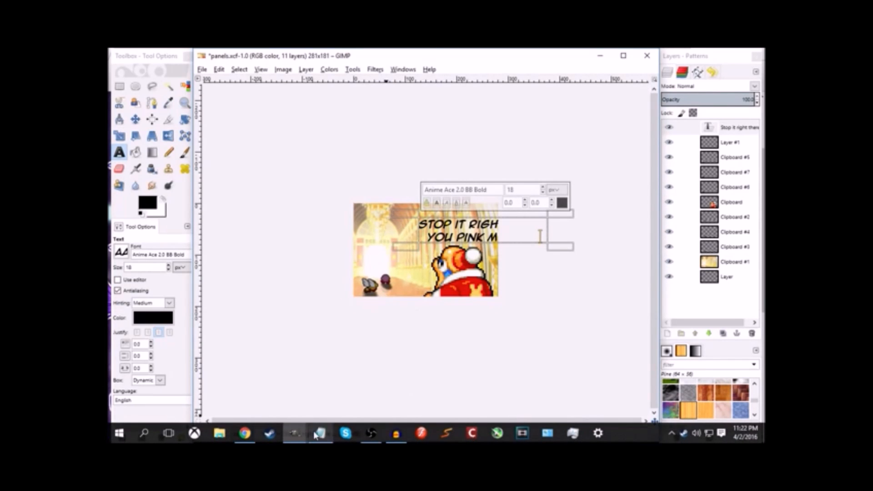
click(314, 434)
click(313, 430)
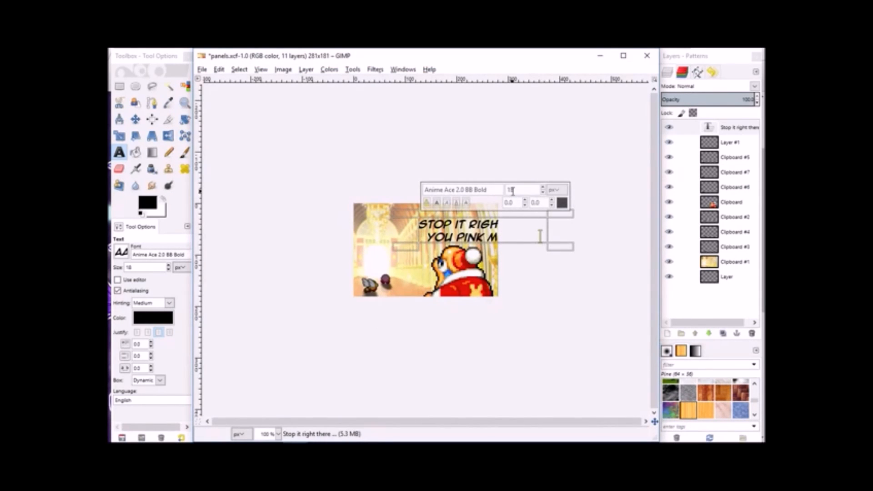
Move the dialogue text fully inside the panel near its upper edge and reopen it for editing at the end of "menace"
click(141, 119)
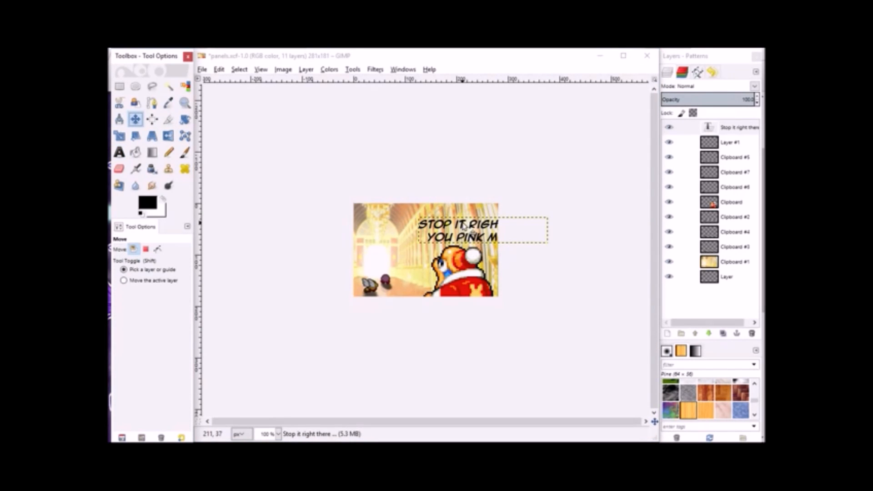
drag(464, 226, 408, 216)
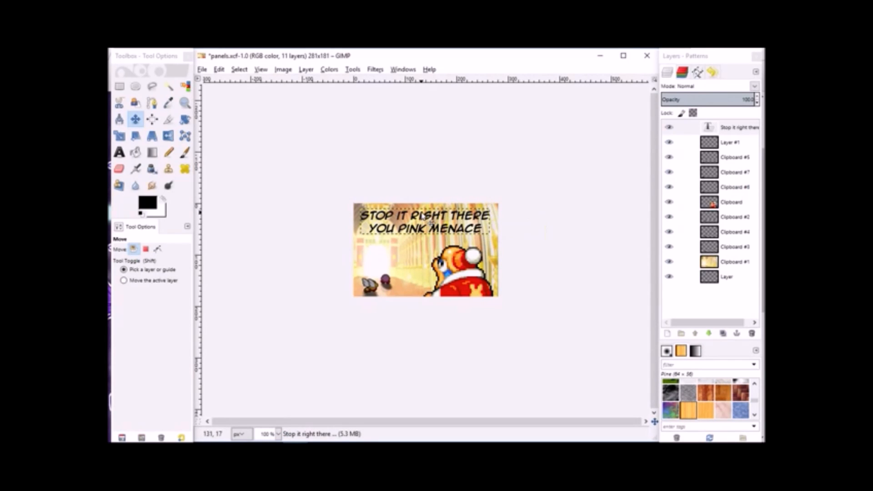
click(119, 153)
click(488, 236)
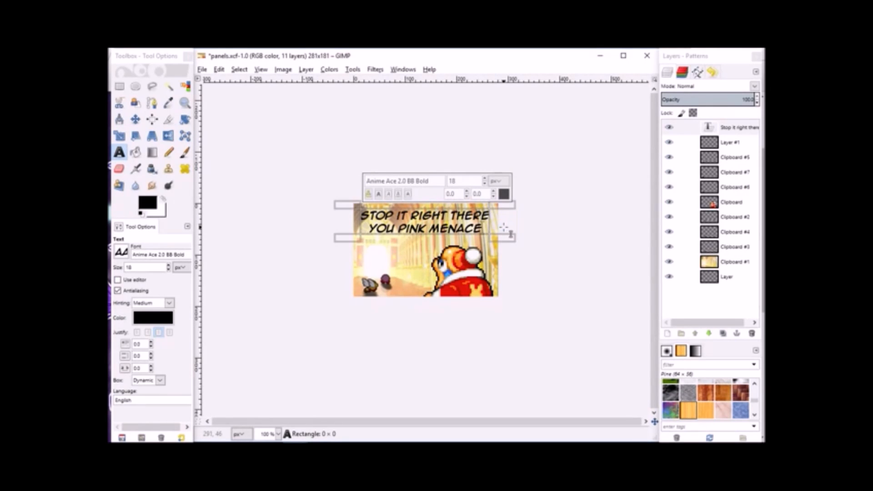
key(ctrl+shift+v)
key(ctrl+shift+v)
click(386, 95)
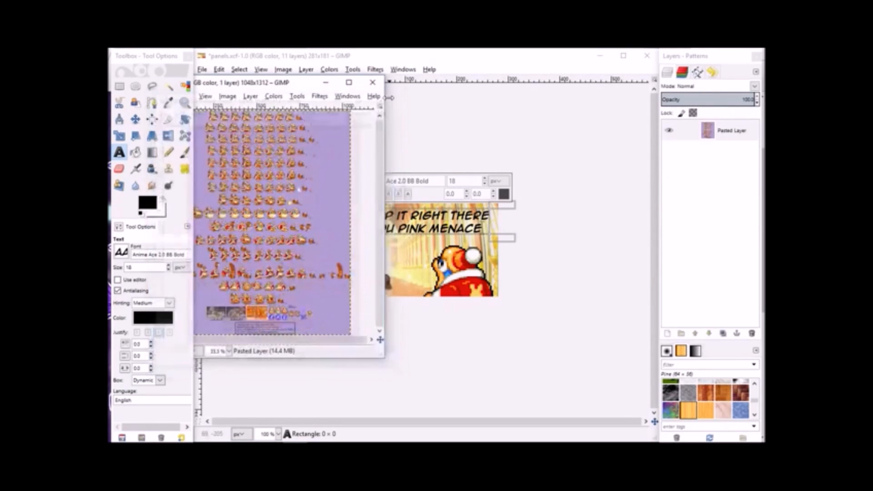
click(372, 83)
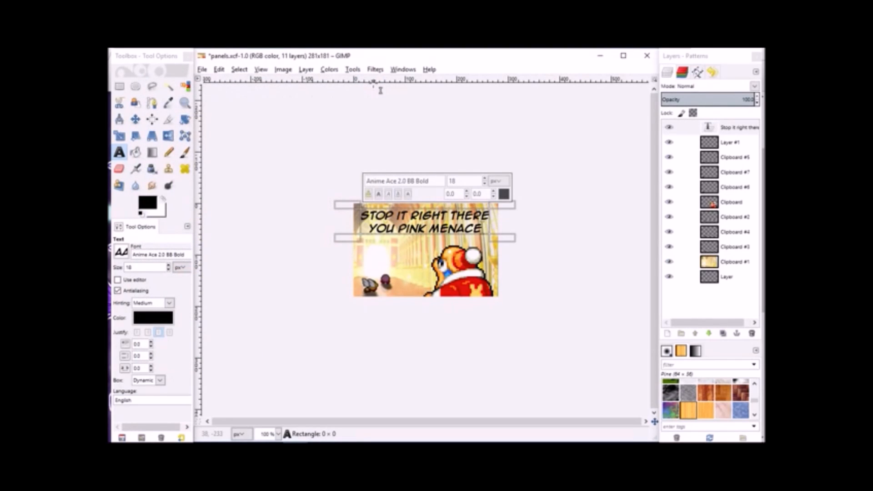
Append "!!!" to the dialogue and reduce the whole text to a size of 15 px
text(!!!)
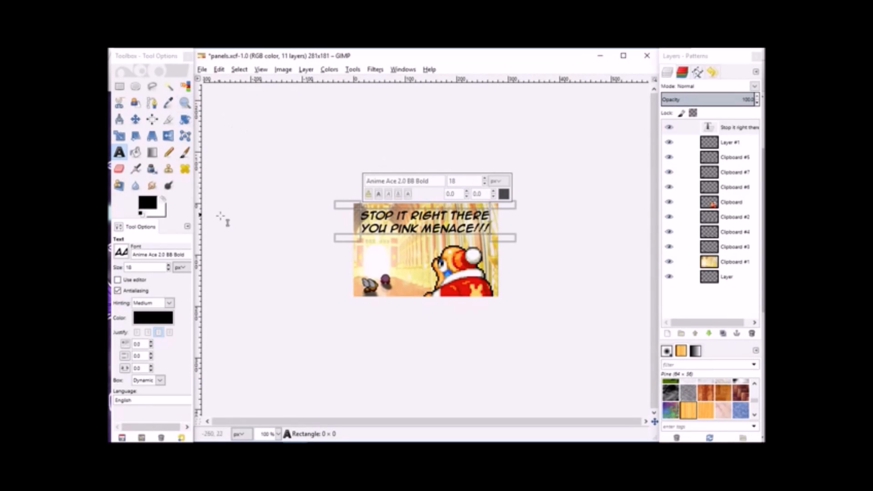
drag(489, 229, 358, 210)
click(484, 184)
click(484, 184)
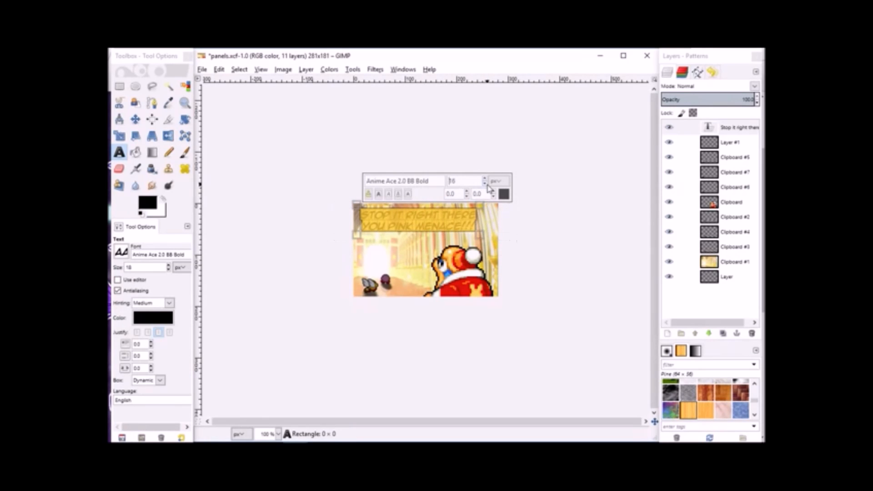
click(484, 184)
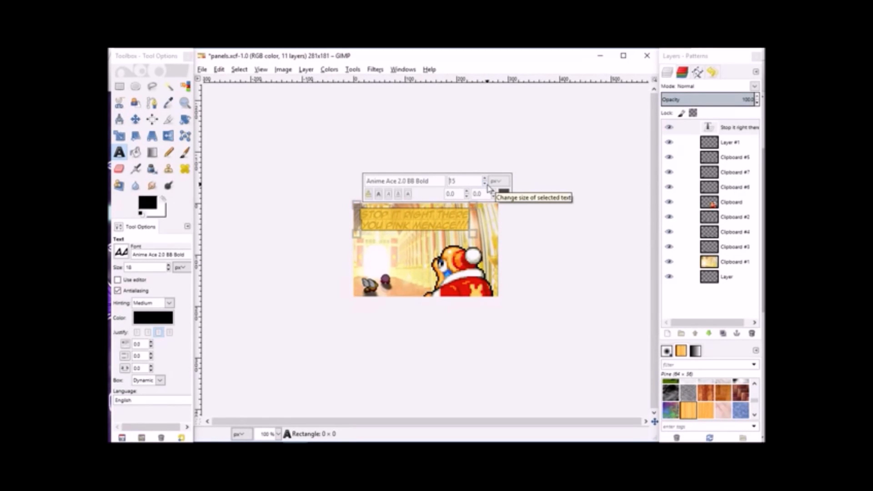
Set the Text tool's size to 10 px for new text and check the next line of the script in Notepad
click(136, 120)
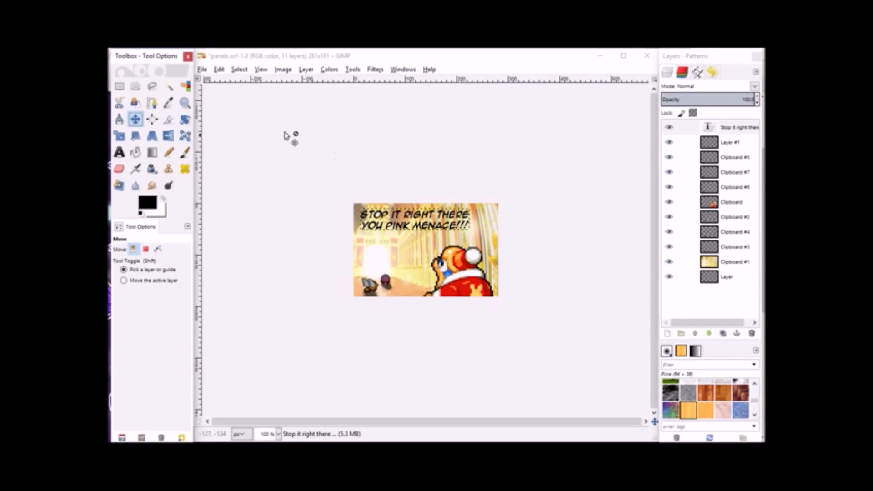
click(120, 153)
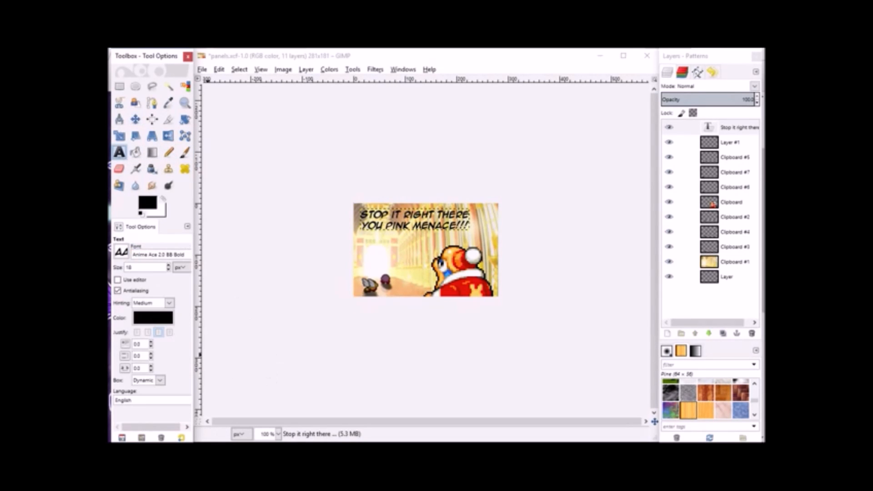
click(168, 270)
click(169, 270)
click(169, 270)
click(319, 434)
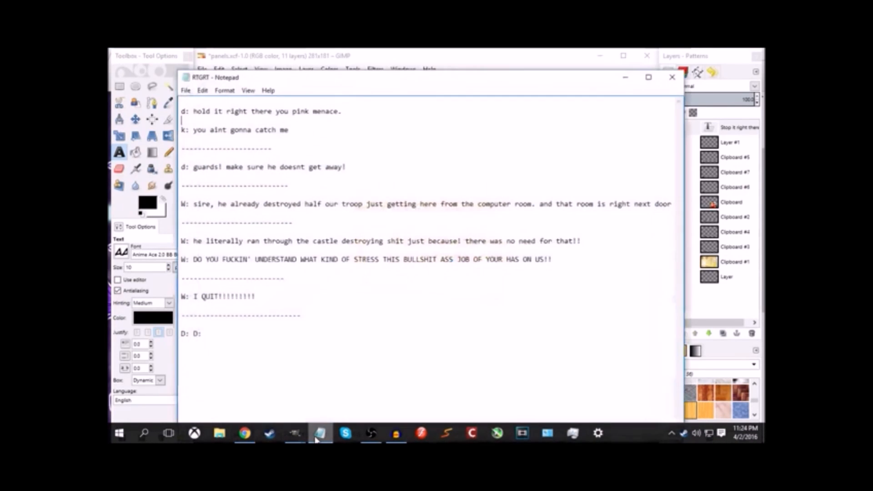
click(319, 435)
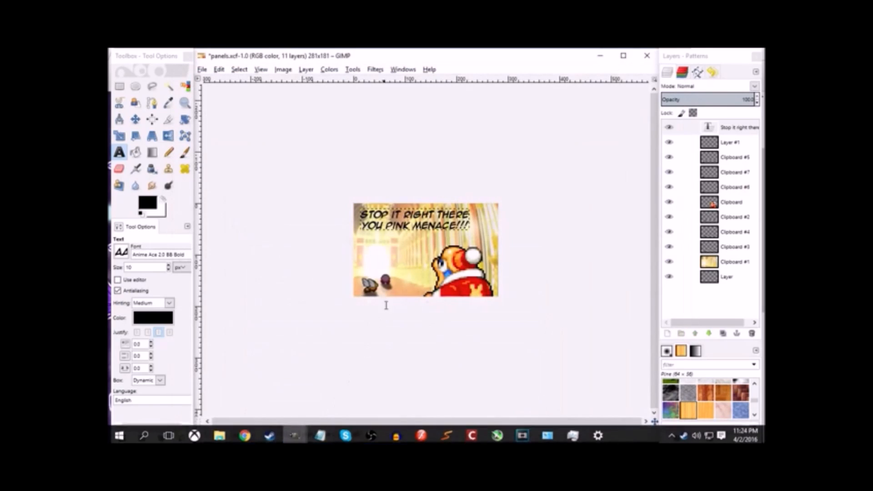
Add the smaller two-line text "You ain't gonna / catch meee!" and position it above the two small sprites
click(389, 256)
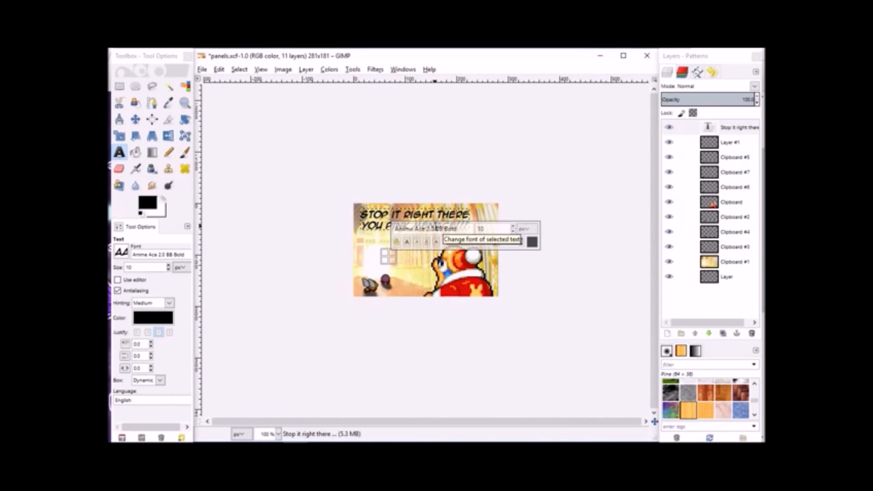
text(Y)
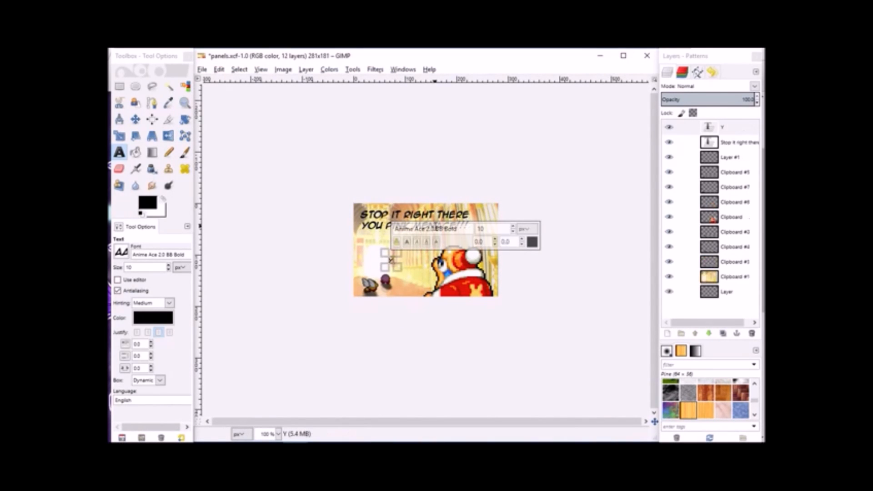
text(out ain't gonn)
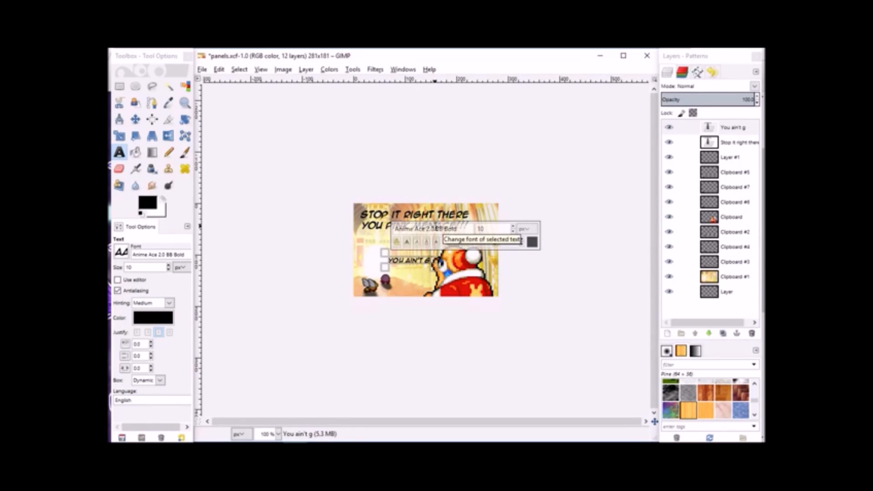
text(nna)
key(Return)
text(CATCH ME!!)
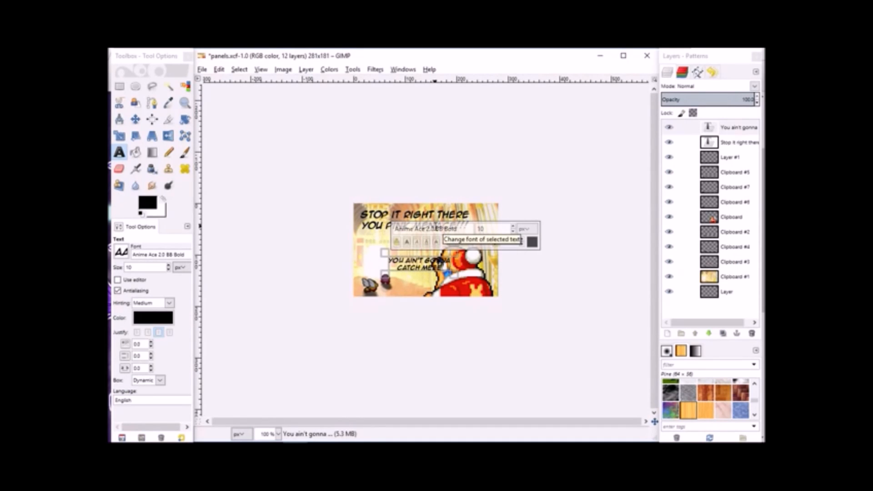
text(!)
key(BackSpace)
click(135, 119)
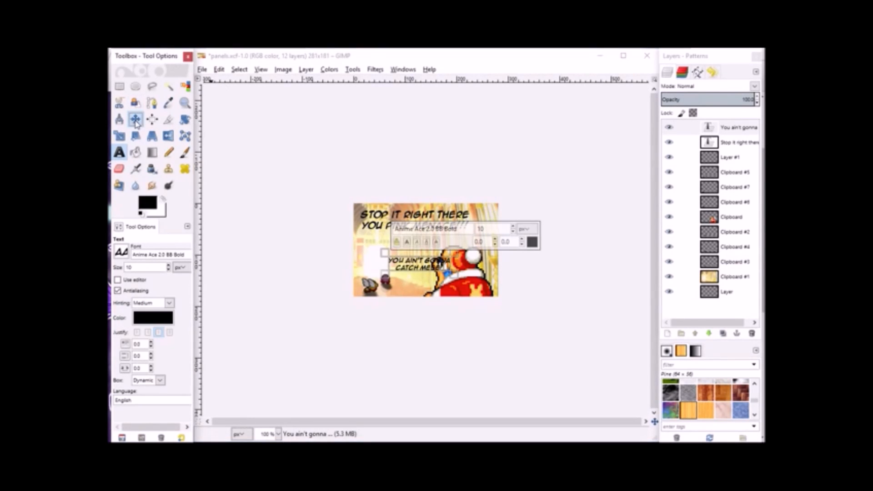
drag(421, 271, 397, 264)
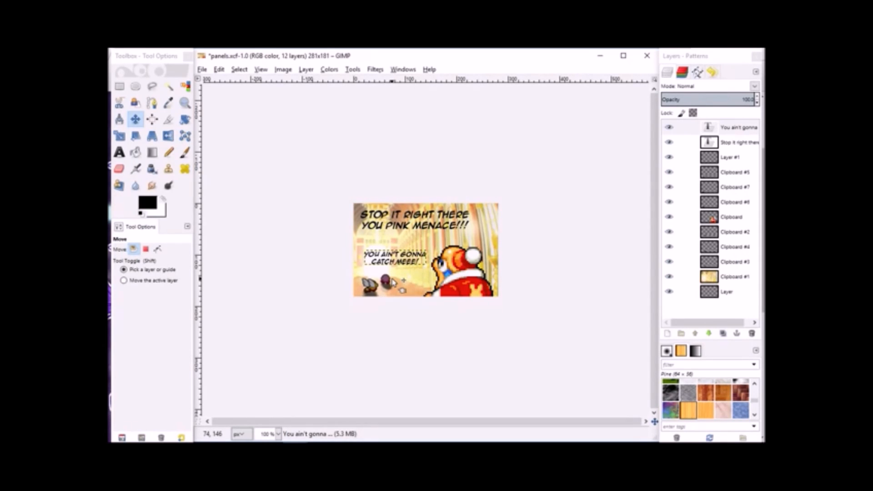
On Layer #1, draw a narrow three-point path tapering from "MENACE" down to the red-robed sprite's face and convert it to a selection
click(119, 85)
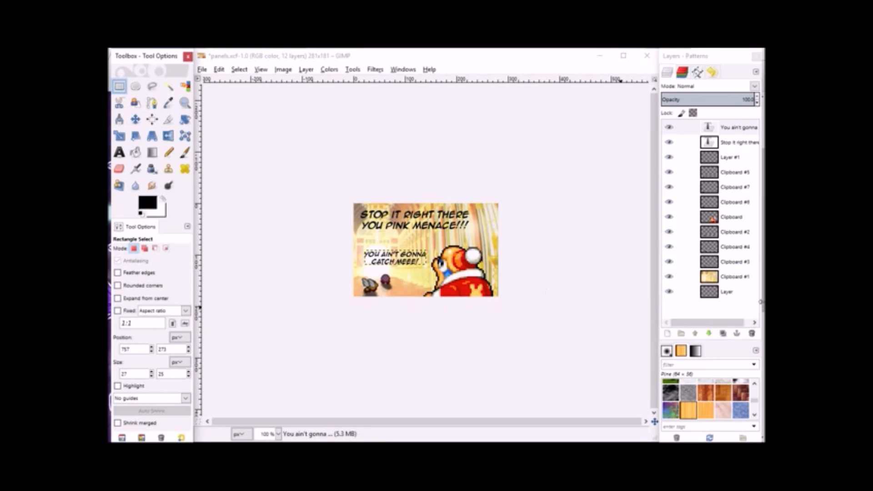
click(732, 278)
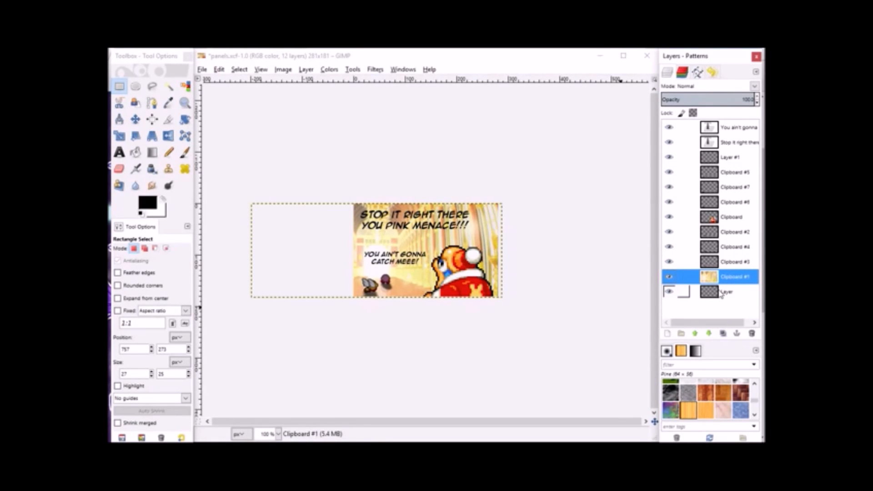
click(682, 157)
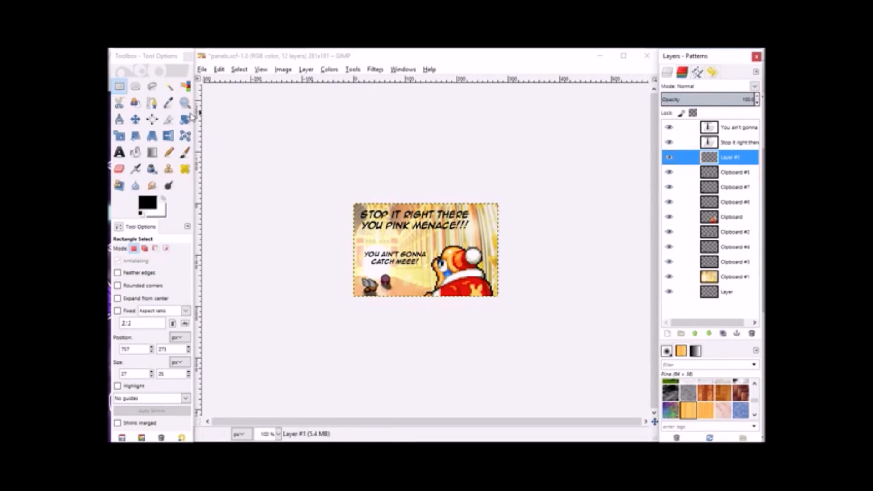
click(157, 107)
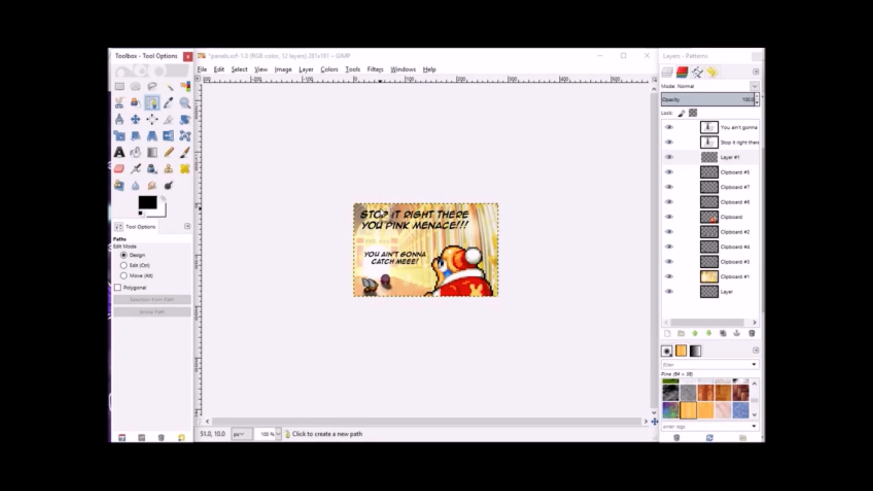
click(423, 226)
click(431, 258)
click(437, 226)
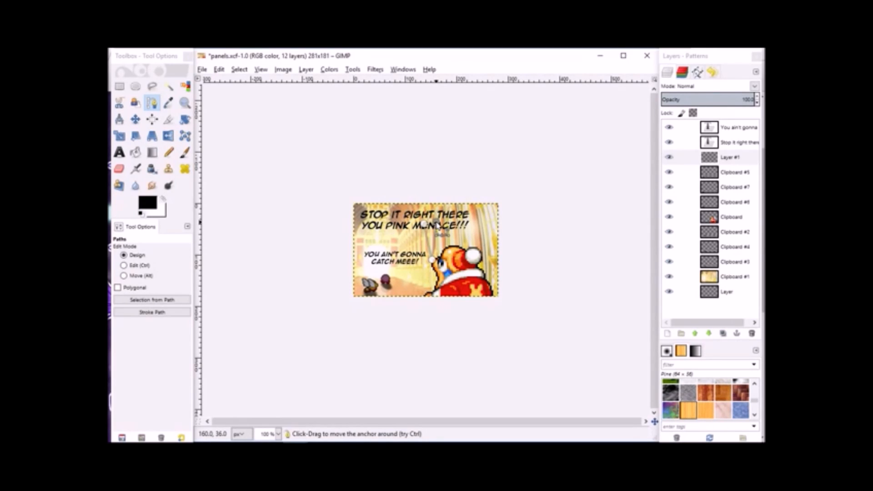
click(240, 70)
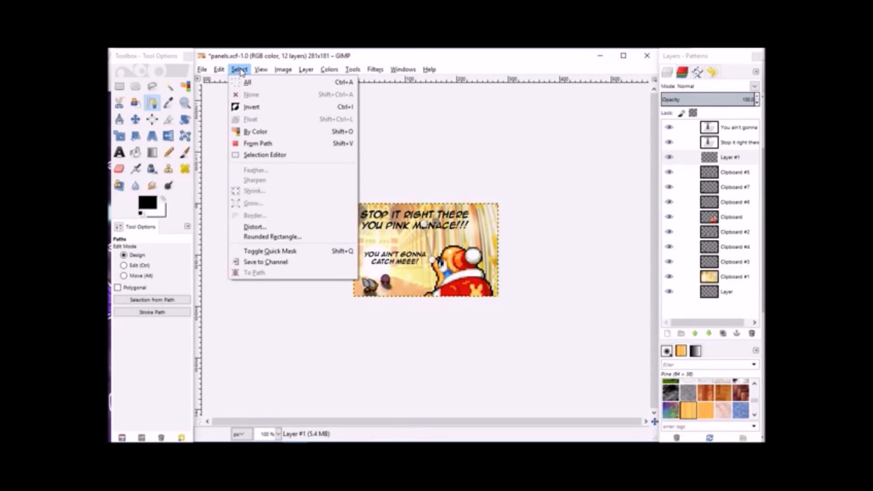
click(258, 143)
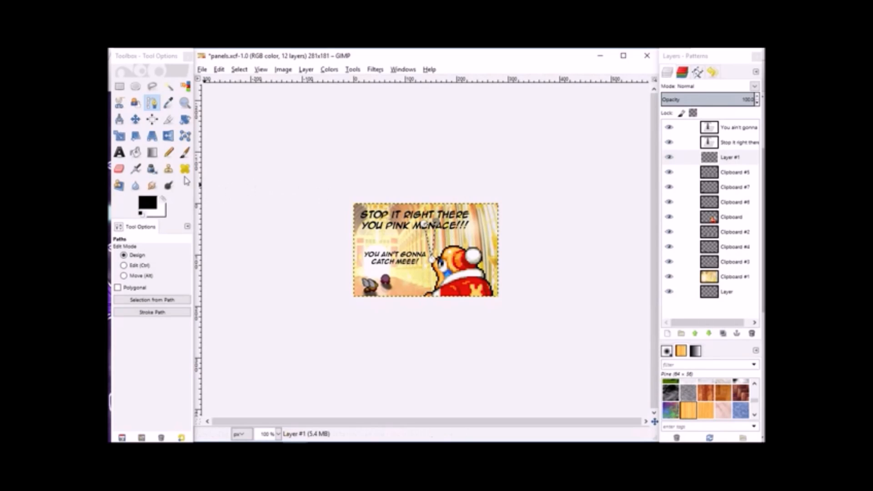
Set up the Rectangle Select tool with rounded corners at a 30.0 radius, adding to the current selection
click(120, 87)
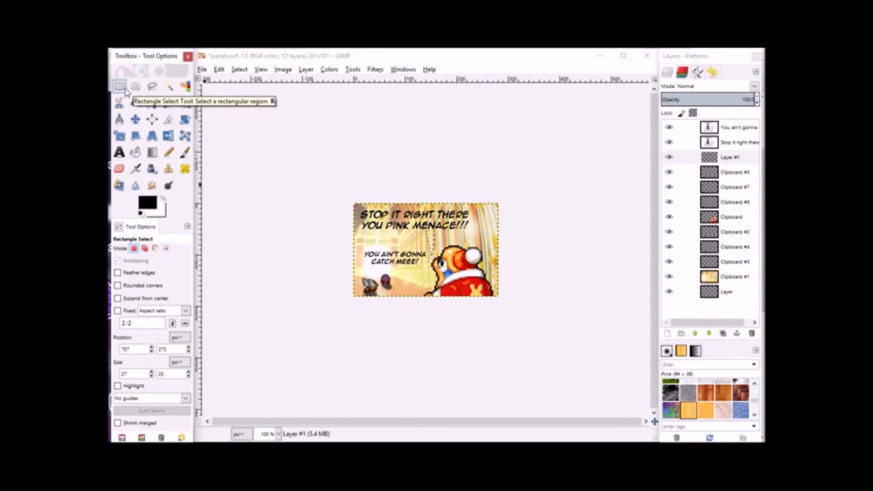
click(137, 89)
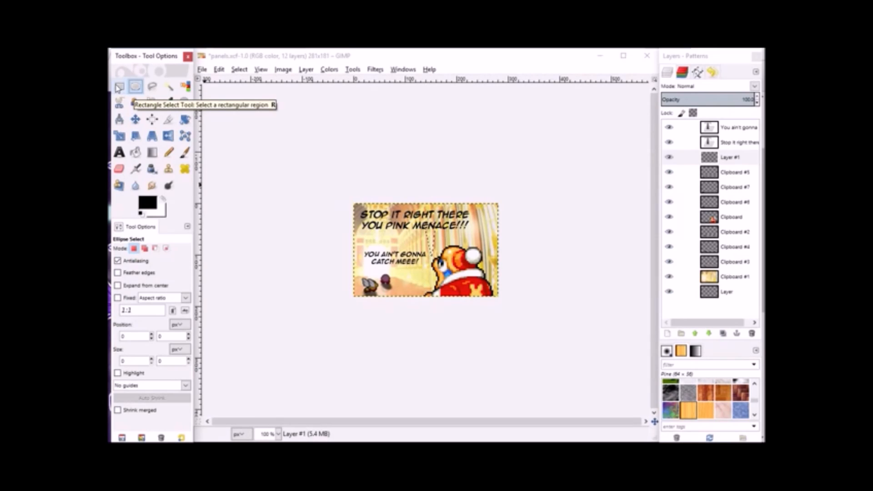
click(120, 86)
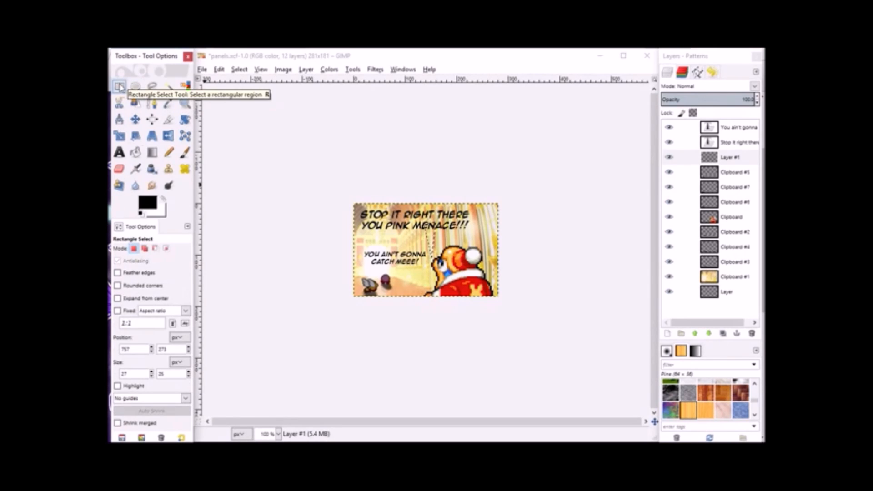
click(152, 286)
click(180, 295)
click(180, 303)
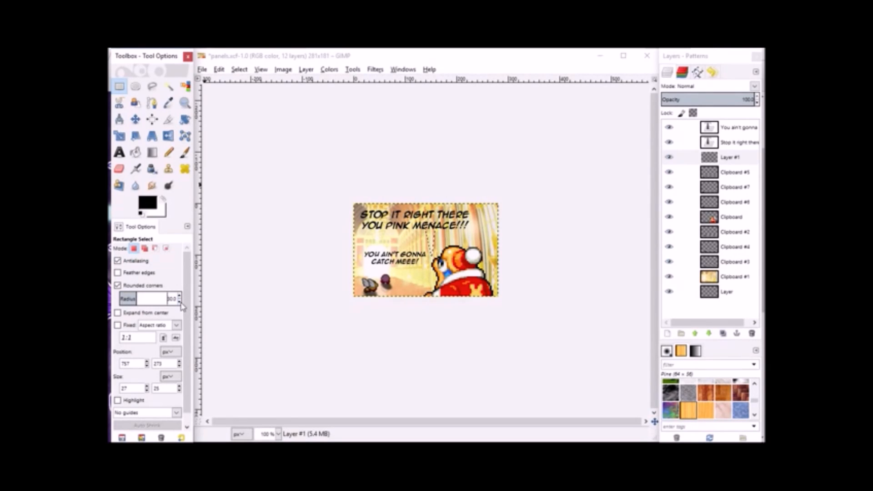
click(145, 250)
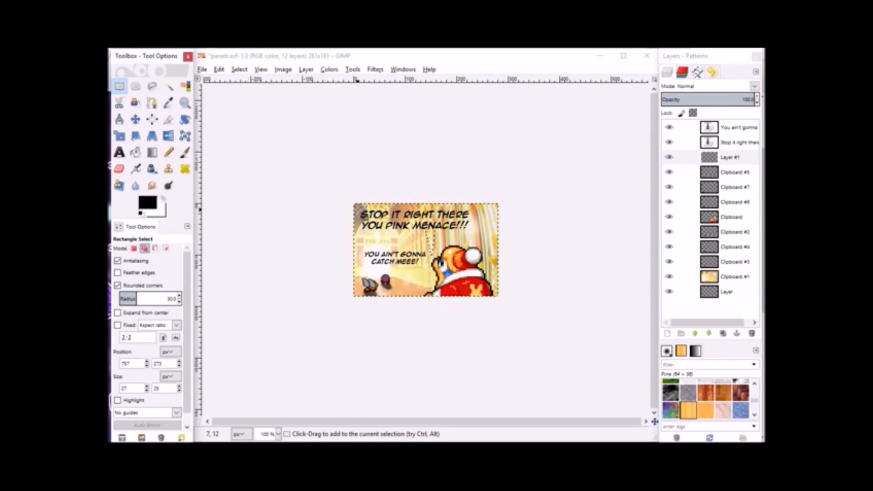
Add two overlapping rounded selections, about 224 by 30 px and 225 by 28 px, around the two lines of "Stop it right there you pink menace!!!"
drag(357, 207, 476, 235)
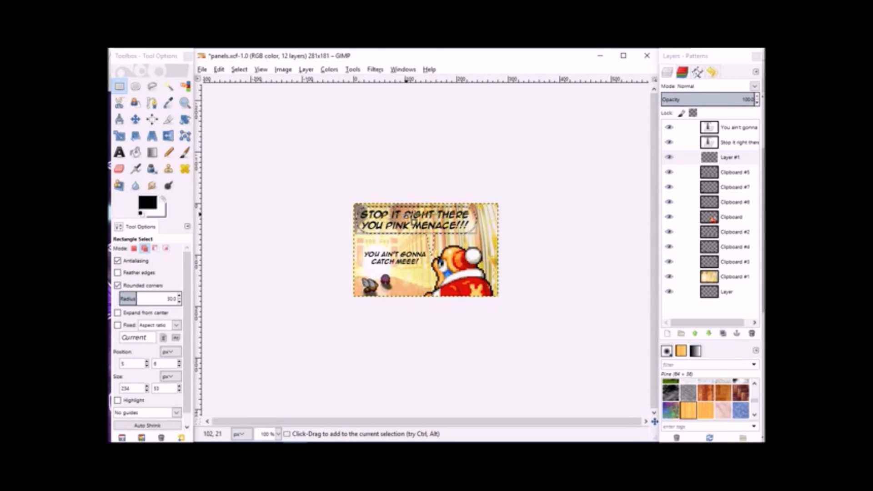
key(ctrl+shift+a)
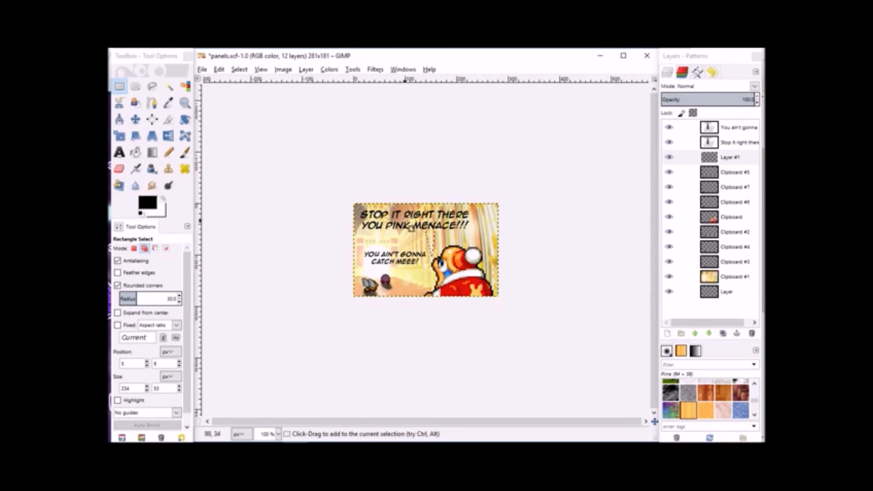
drag(357, 207, 472, 224)
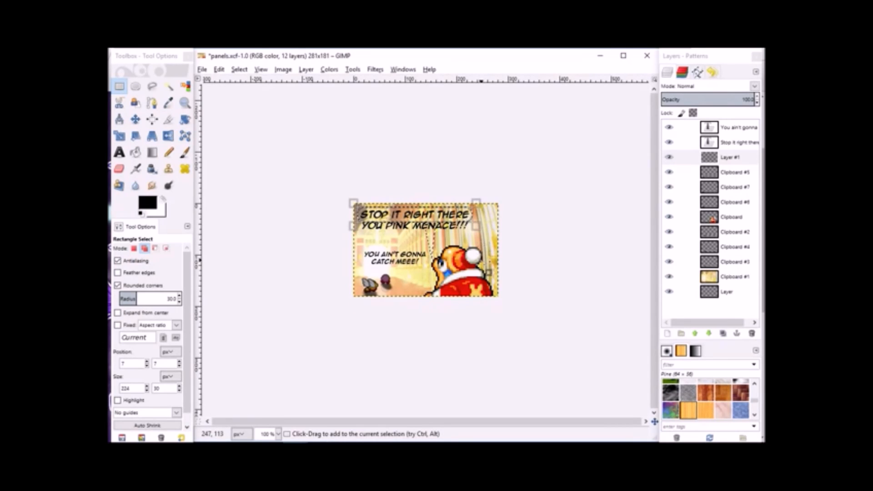
click(477, 255)
drag(356, 217, 470, 231)
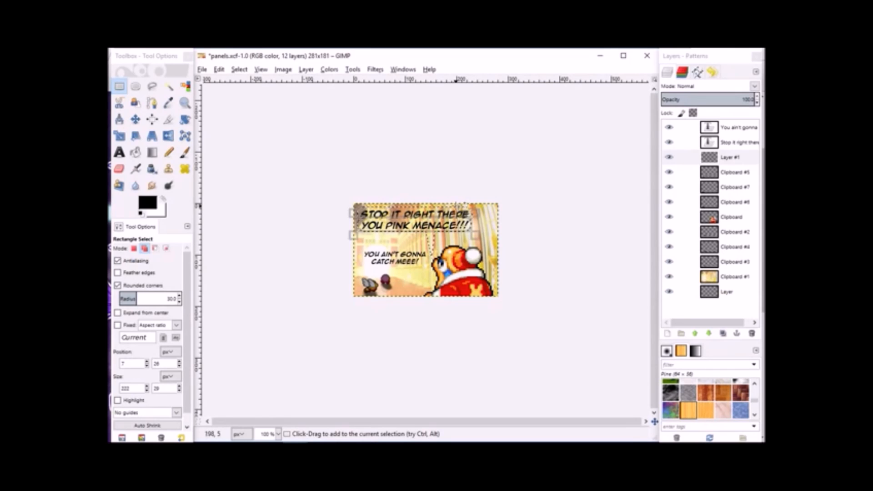
drag(483, 220, 485, 222)
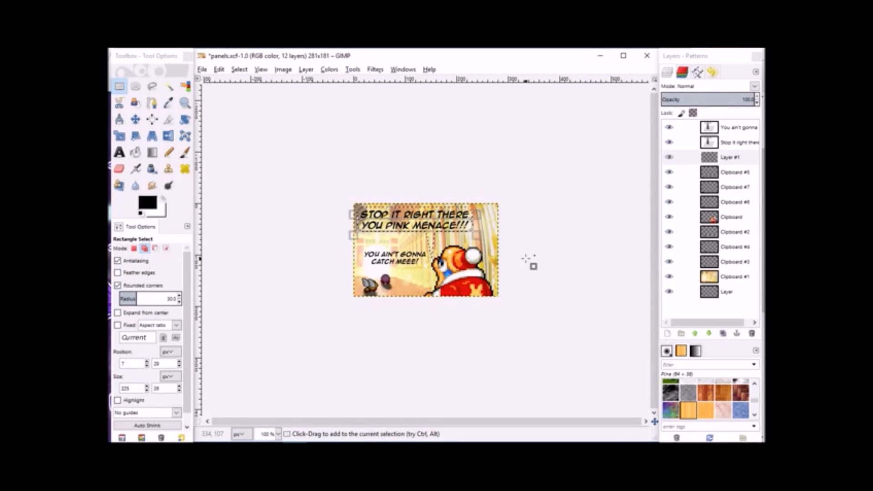
Fill the large balloon and tail selection with the black foreground colour and shrink the selection by 1 px
click(219, 70)
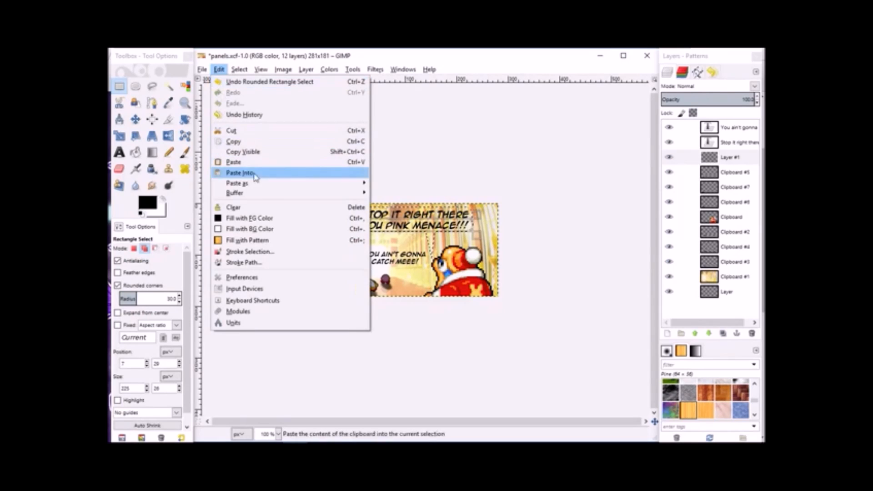
click(273, 220)
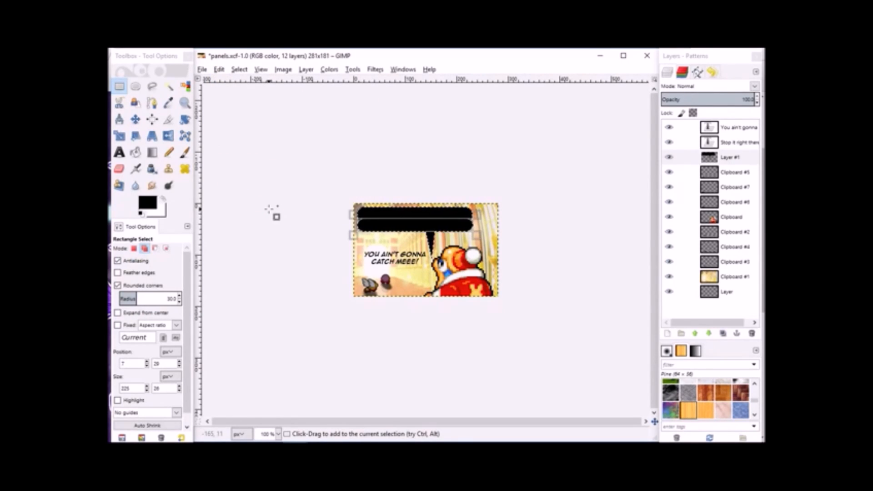
click(237, 70)
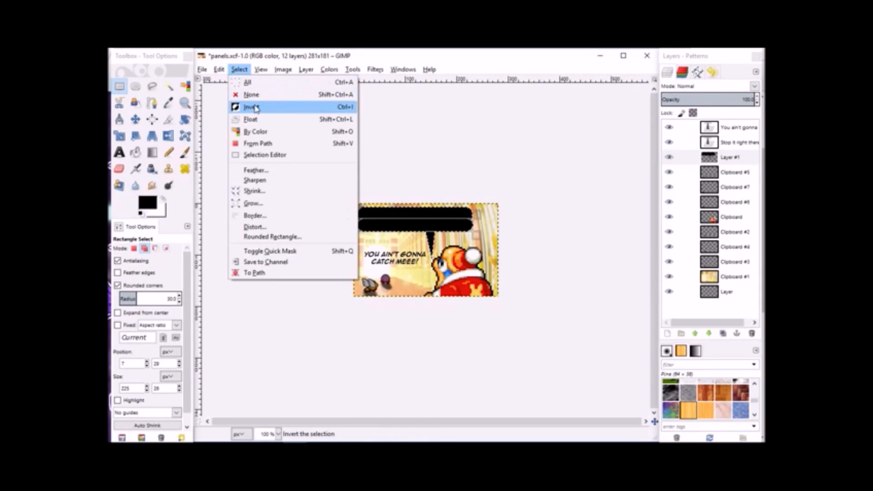
click(253, 191)
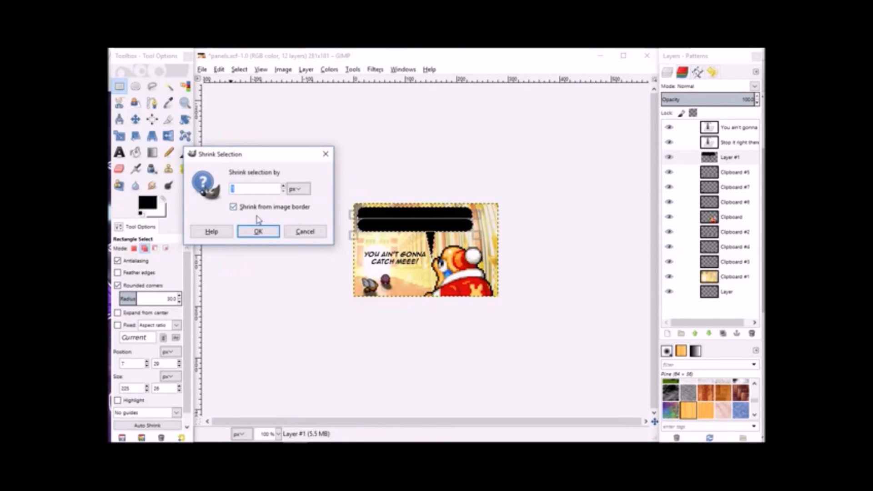
click(258, 231)
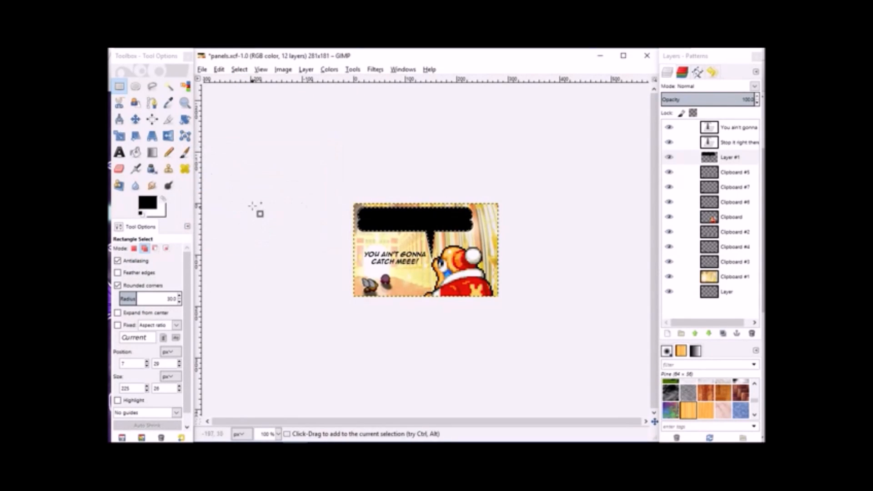
Fill the inside of the large balloon with the white background colour and deselect everything
click(219, 69)
click(243, 229)
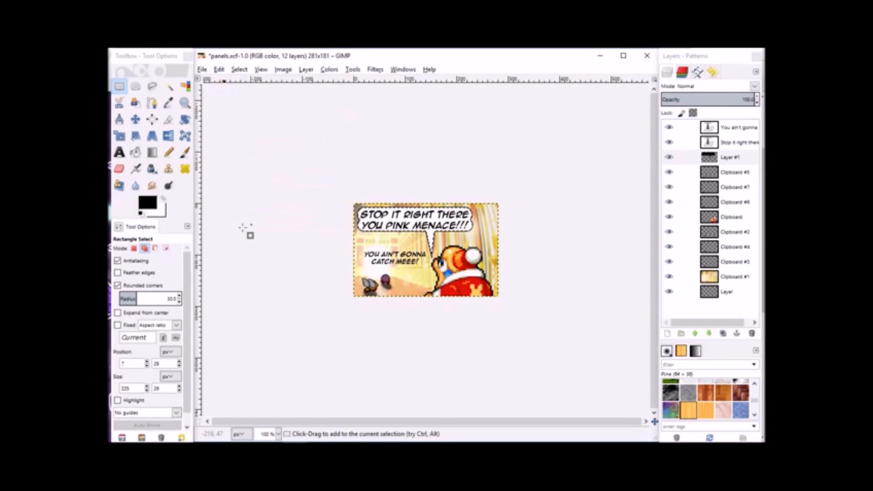
click(239, 69)
click(250, 93)
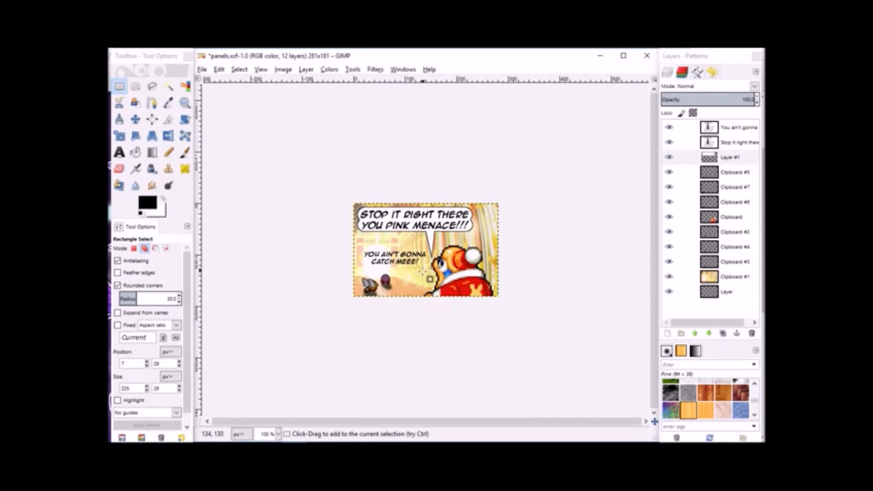
Create a new transparent 281 by 181 px layer directly above Layer #1
click(733, 158)
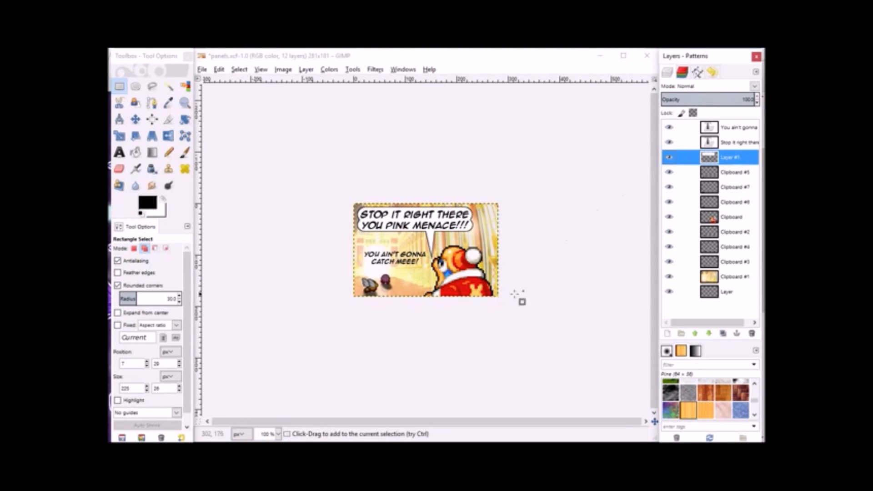
click(667, 333)
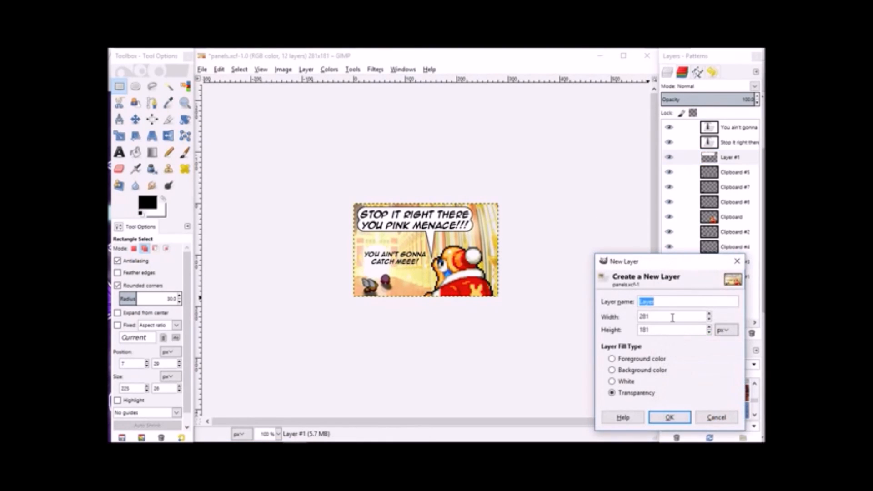
click(669, 417)
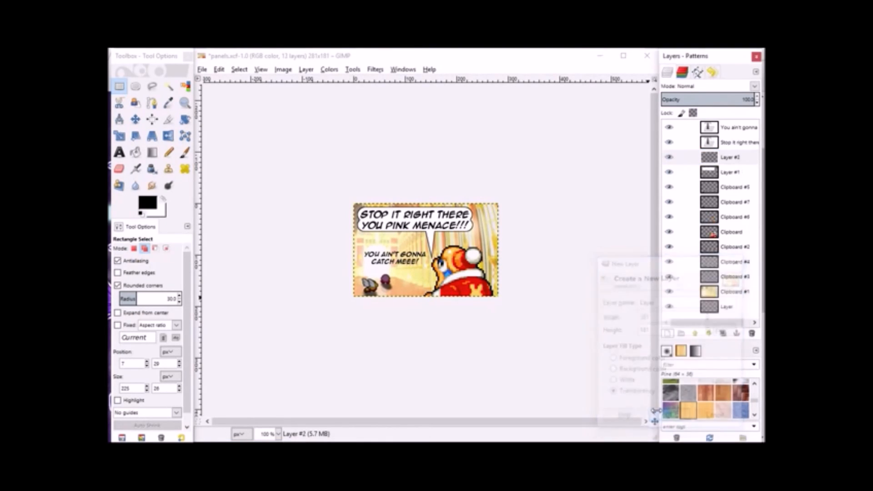
Draw a narrow tail path from "MEEE" down toward the small purple sprite and convert it to a selection
click(152, 103)
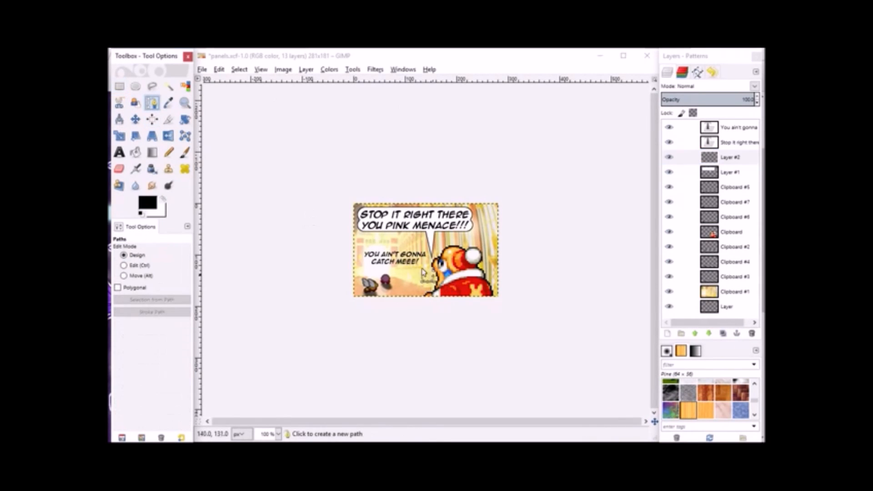
click(397, 260)
click(390, 273)
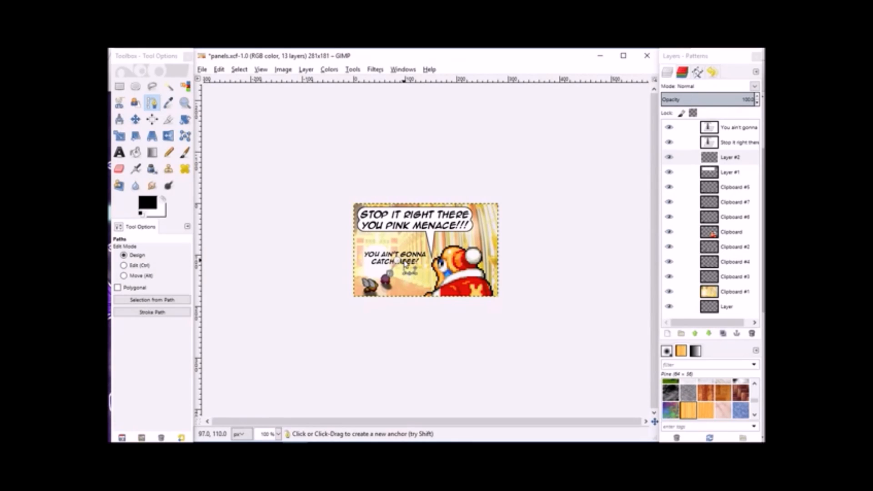
click(239, 69)
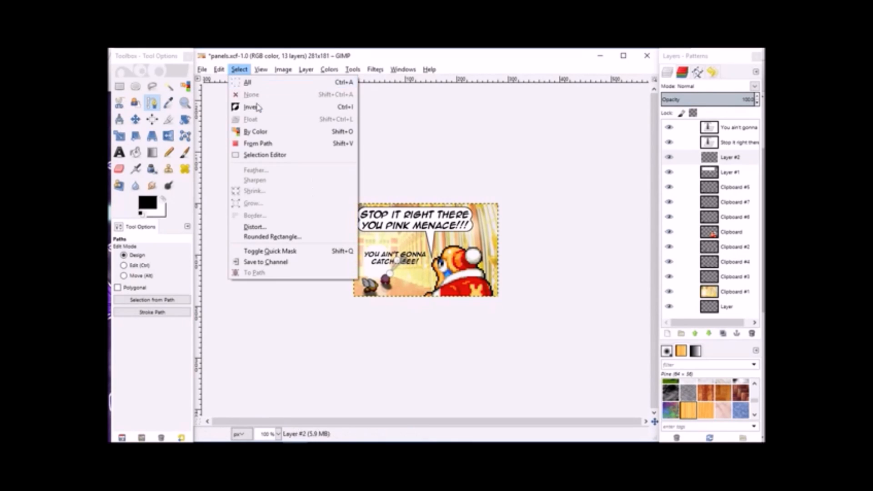
click(265, 146)
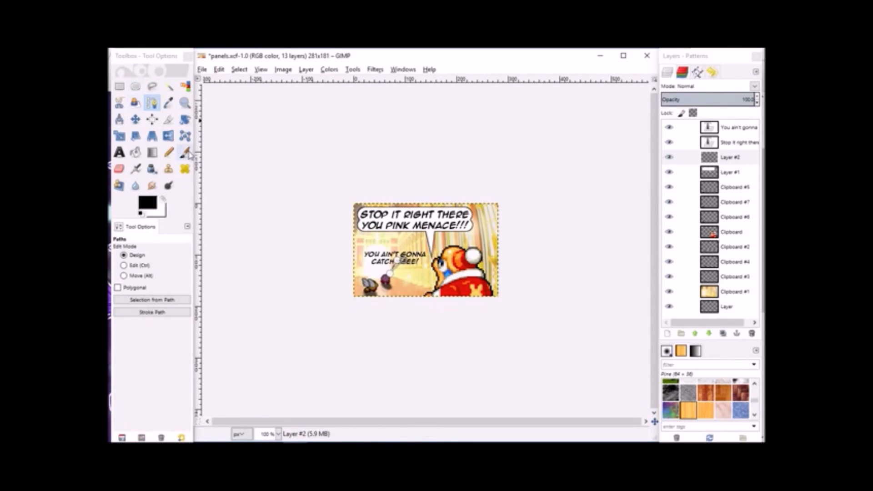
Add rounded selections of about 130 by 20 px around "You ain't gonna" and 99 by 17 px around "catch meee!", joining the tail
click(184, 103)
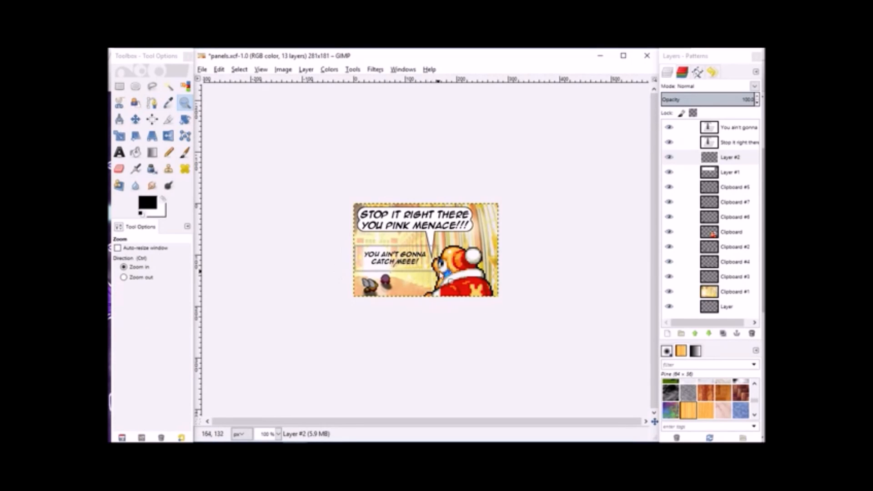
click(446, 285)
scroll(409, 277, up, 2)
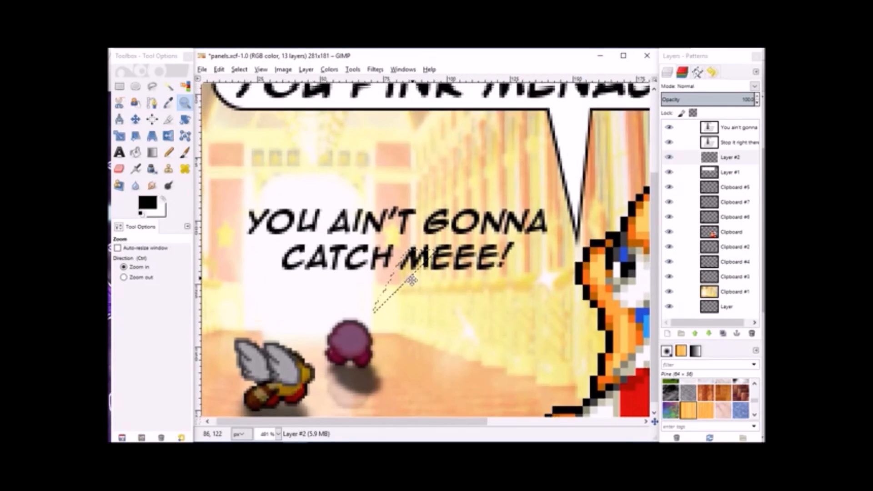
click(120, 87)
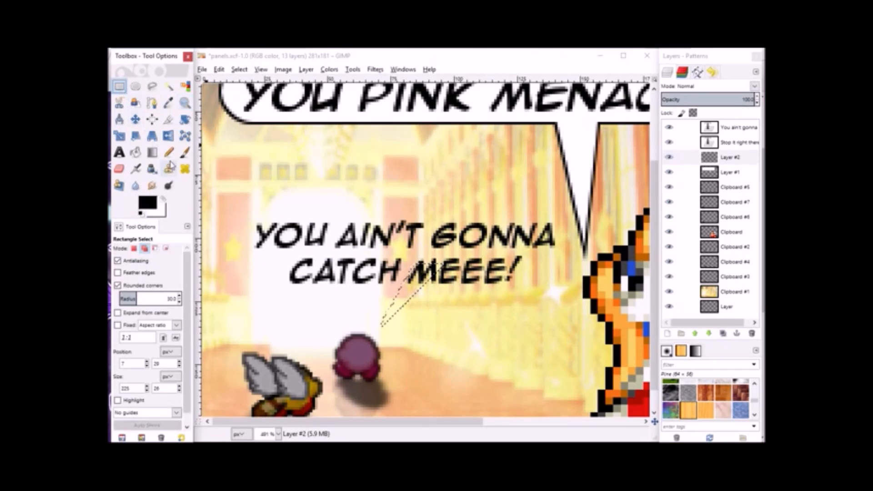
drag(242, 211, 576, 266)
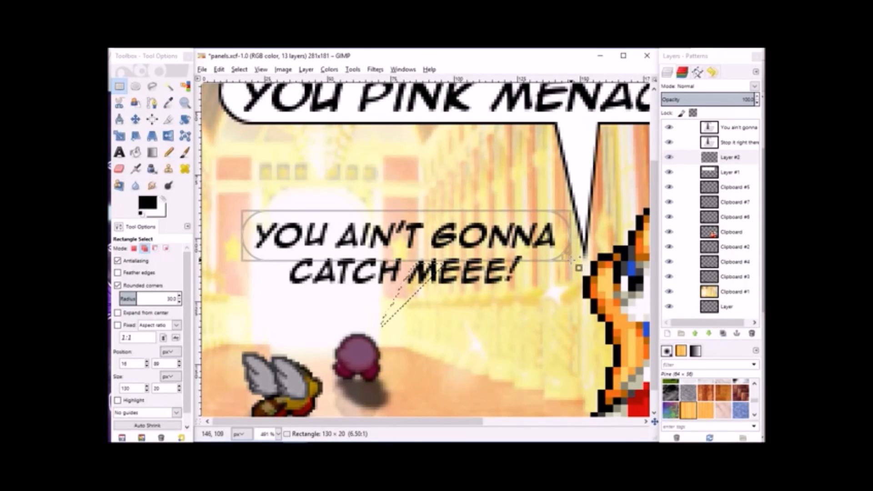
drag(282, 251, 531, 288)
drag(289, 272, 285, 271)
drag(399, 281, 395, 288)
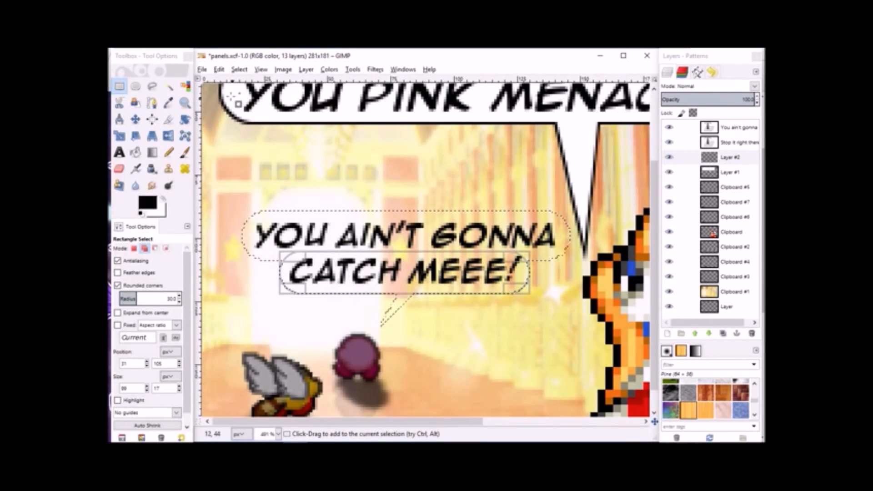
Fill the small balloon and tail selection with the black foreground colour and shrink the selection by 1 px
click(220, 70)
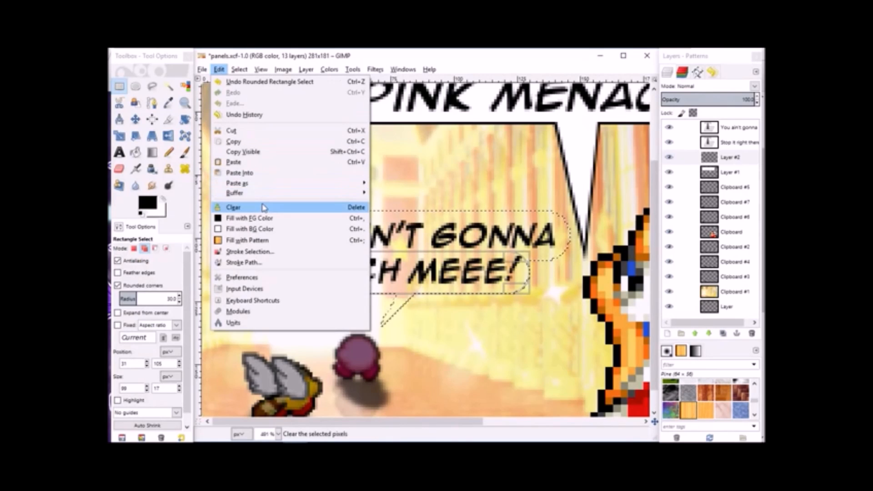
click(249, 218)
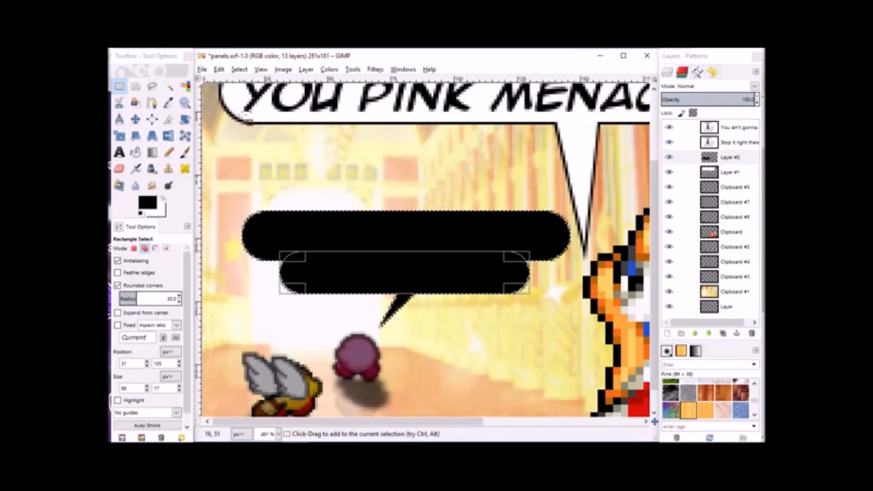
click(239, 69)
click(266, 219)
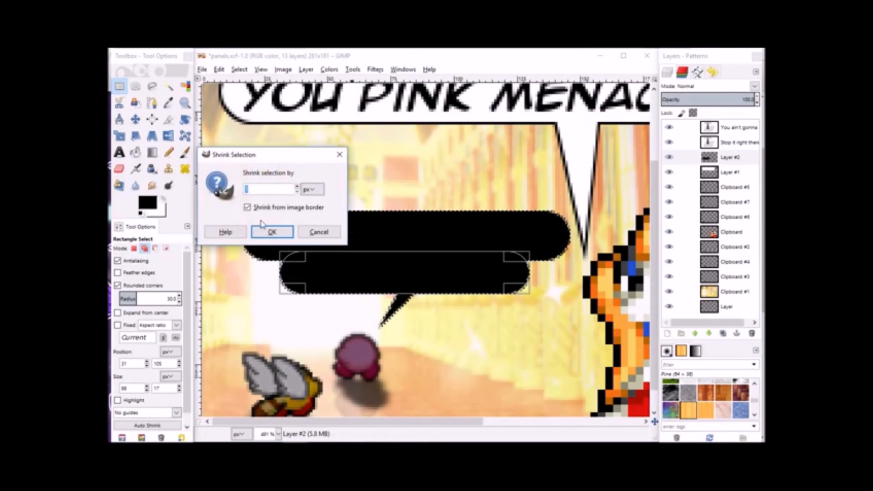
key(Return)
Fill the inside of the small balloon with the white background colour and deselect everything
click(219, 69)
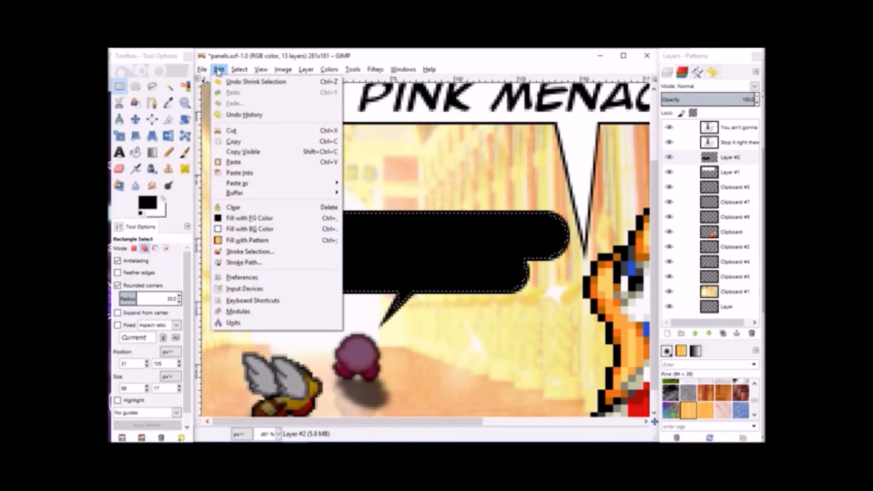
click(248, 226)
click(239, 69)
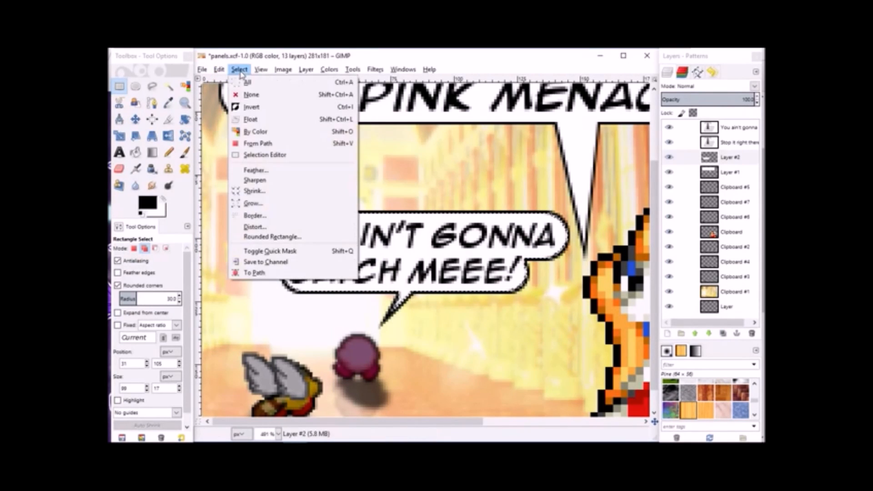
click(250, 92)
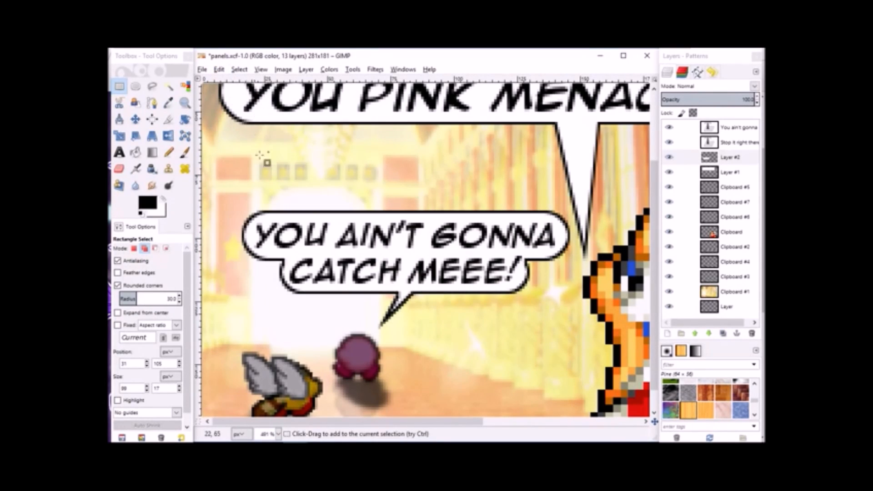
Zoom the panel to 100% and examine the speech balloon styles in the Kirby's Quest and Salti of Dreamland comics in the browser
click(278, 434)
click(272, 389)
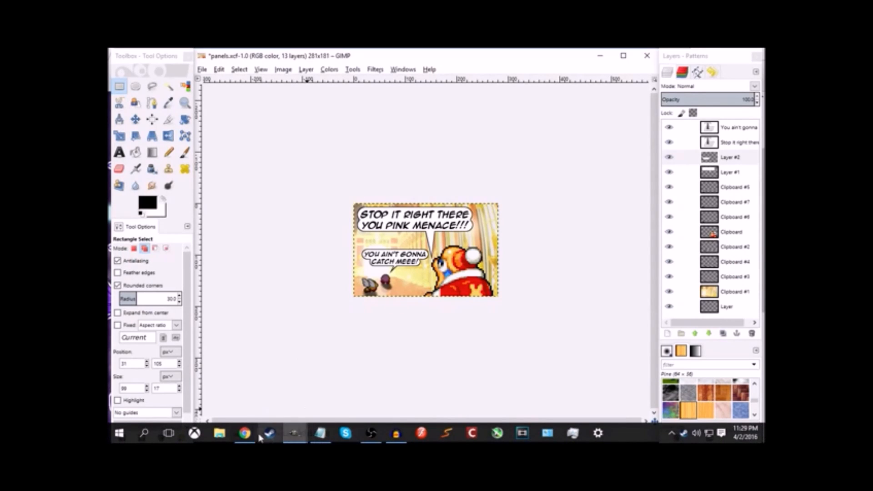
click(245, 434)
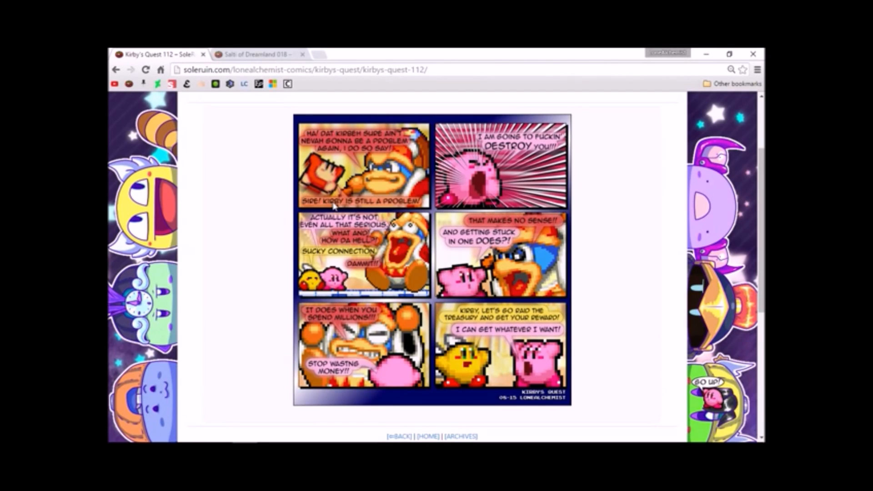
click(266, 54)
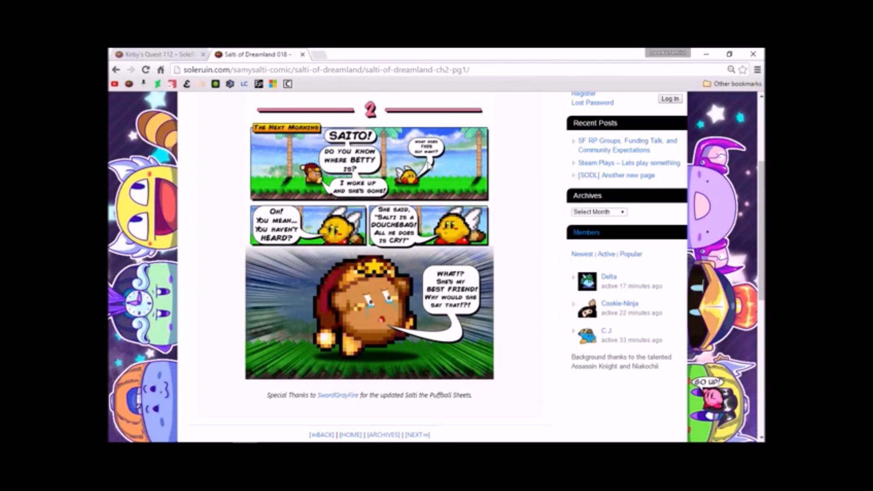
click(160, 54)
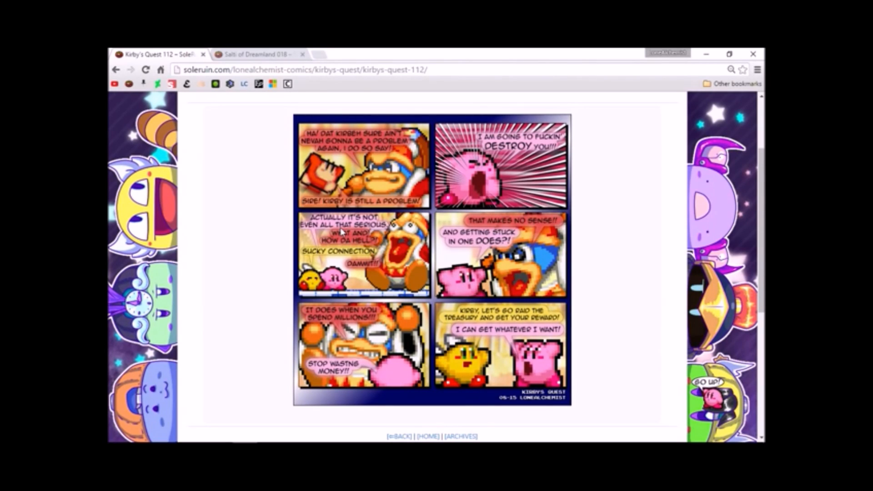
click(706, 53)
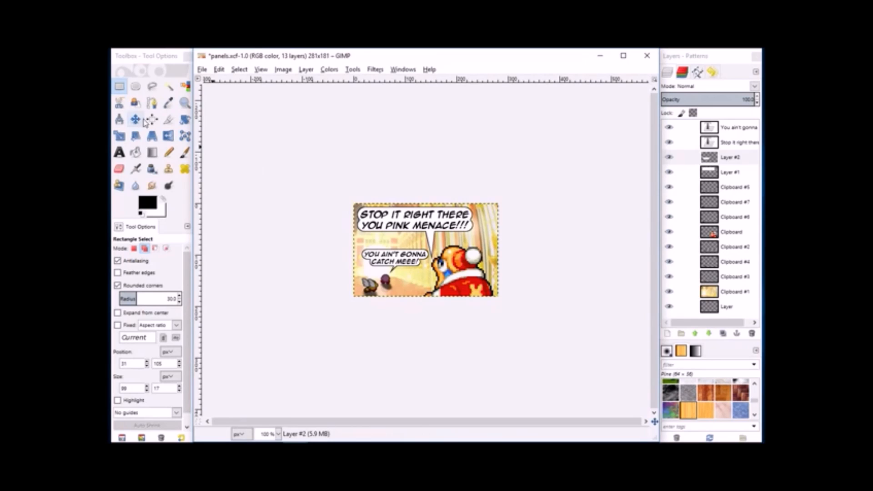
Sample the red of the large sprite's robe from its Clipboard layer as the foreground colour
click(168, 104)
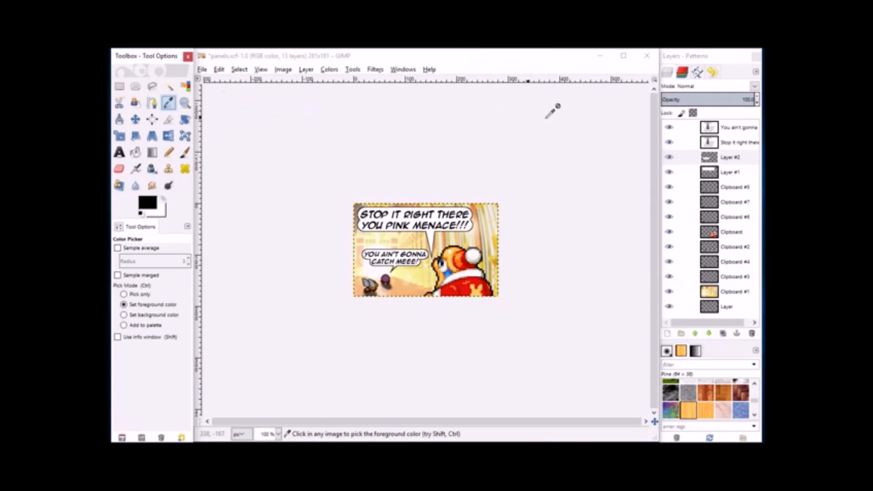
click(737, 232)
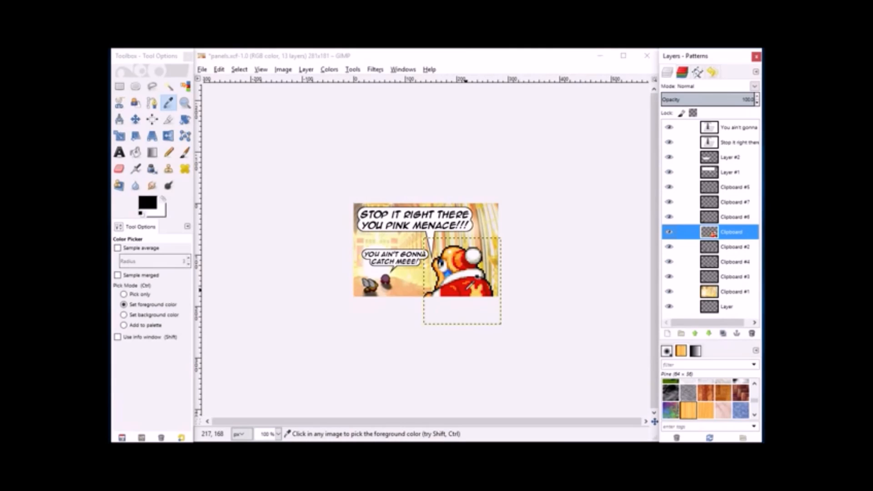
click(470, 286)
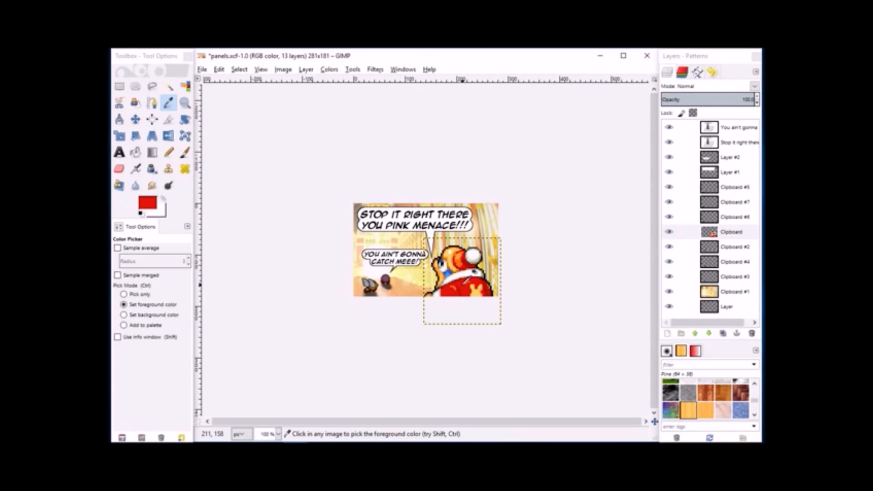
Apply a drop shadow to the large balloon's Layer #1 with offsets 0, blur radius 15, the red foreground colour, opacity 100 and no resizing
click(726, 172)
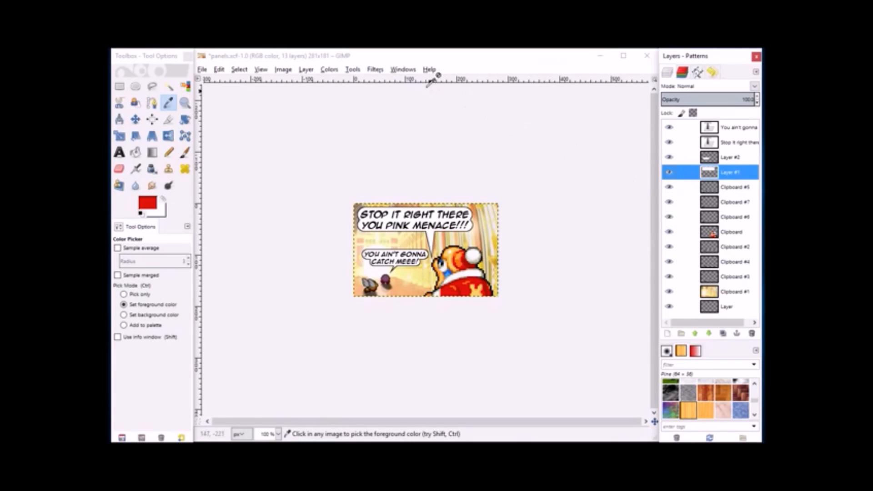
click(375, 70)
mouse_move(478, 161)
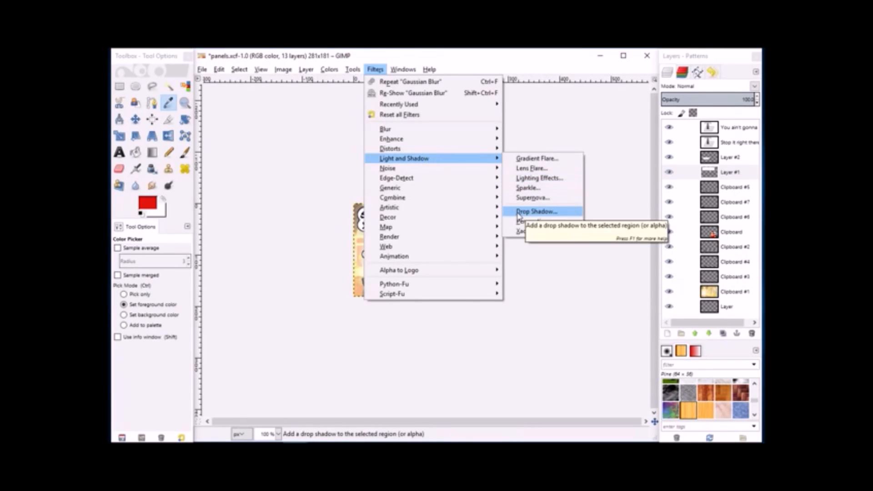
click(518, 213)
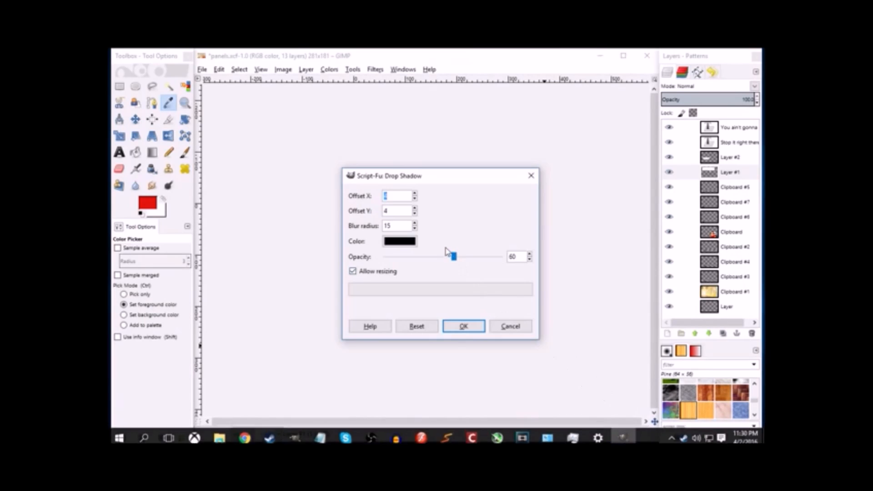
click(415, 199)
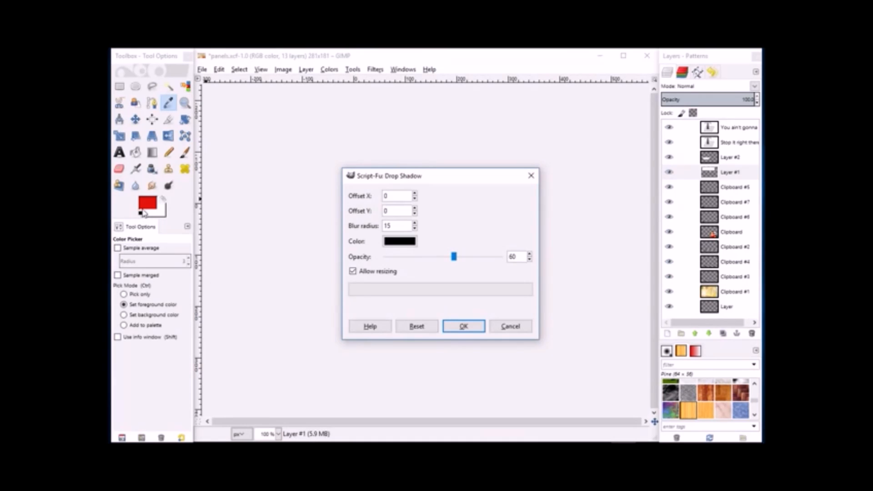
right_click(390, 243)
click(413, 246)
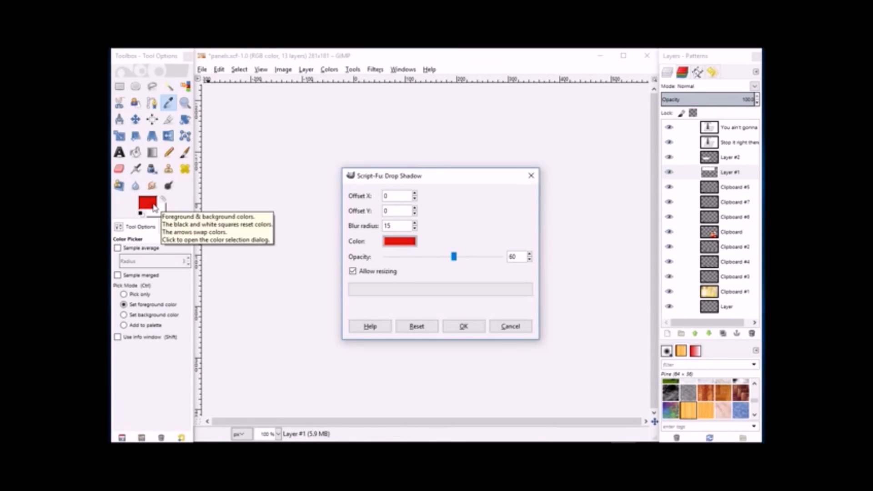
drag(454, 256, 507, 260)
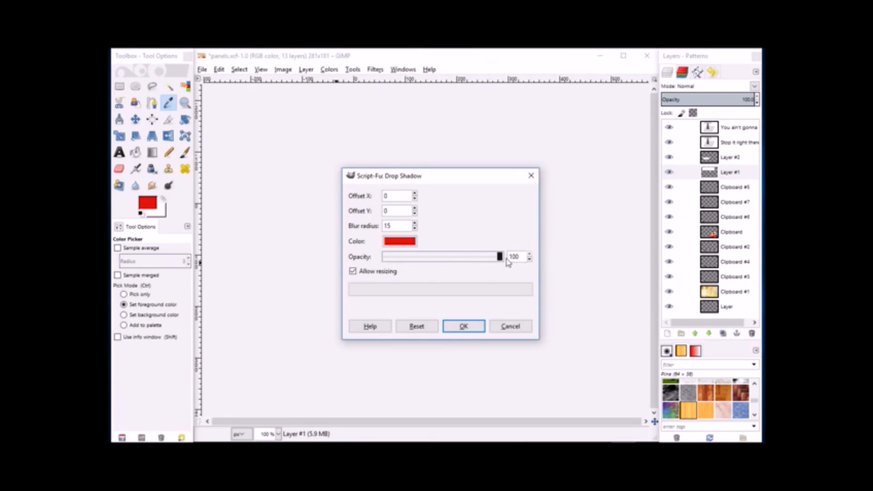
click(364, 273)
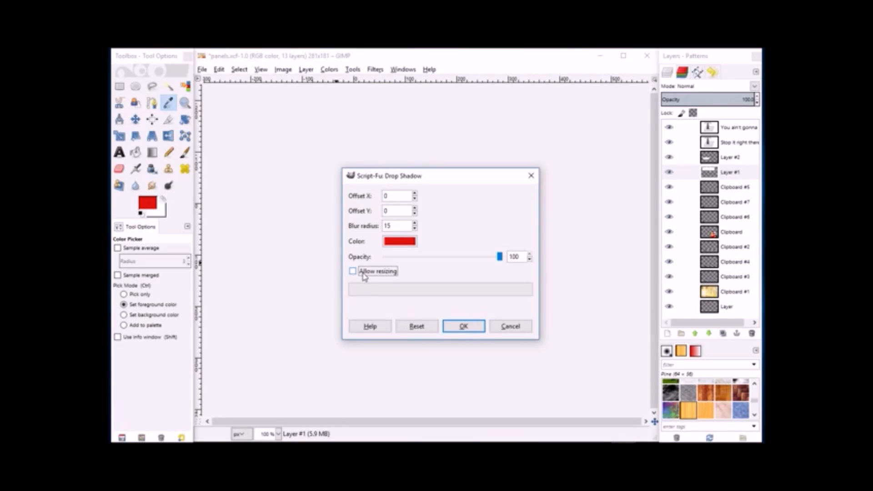
click(463, 328)
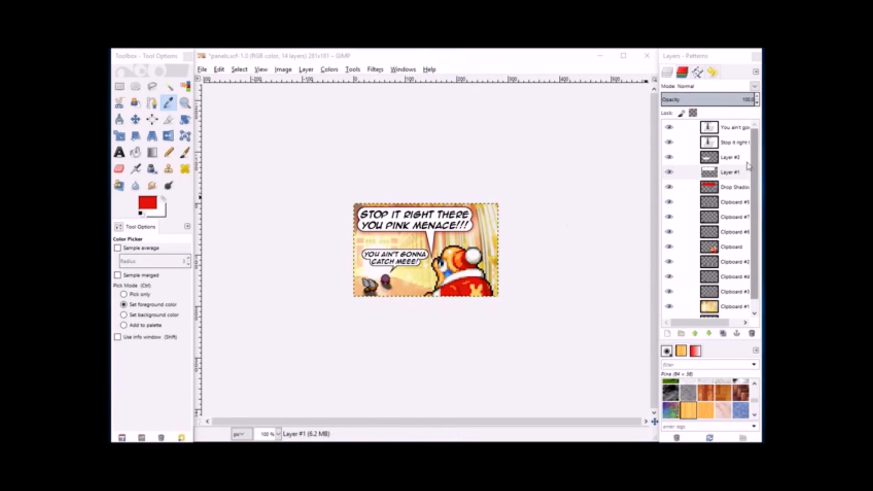
Lower the opacity of the large balloon's Layer #1 to 30
click(735, 174)
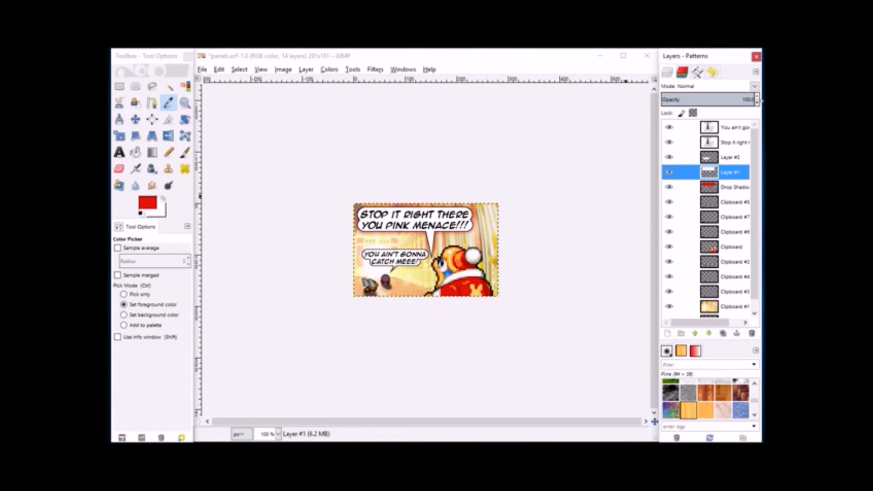
drag(757, 105, 758, 105)
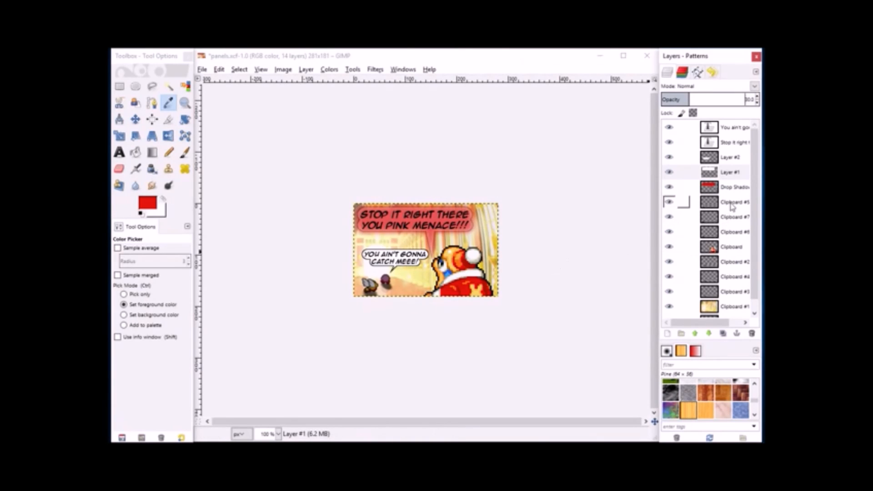
Try to sample the small purple sprite's body colour as the foreground colour
click(733, 159)
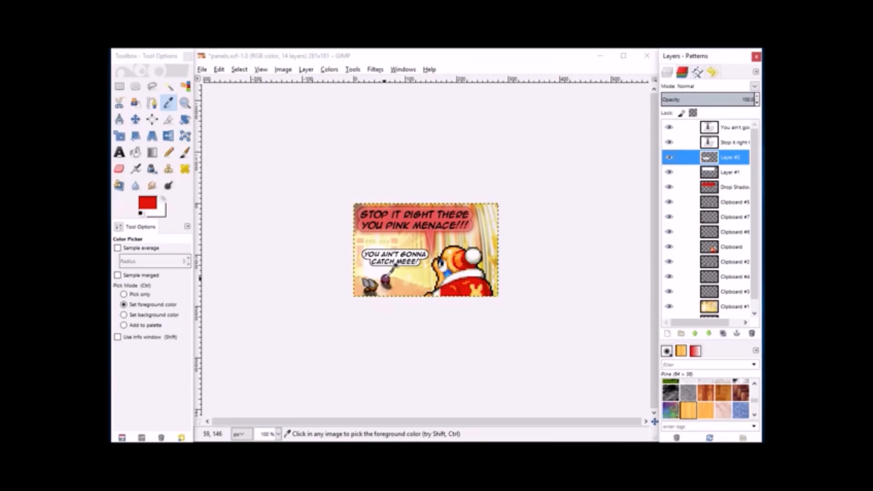
click(384, 279)
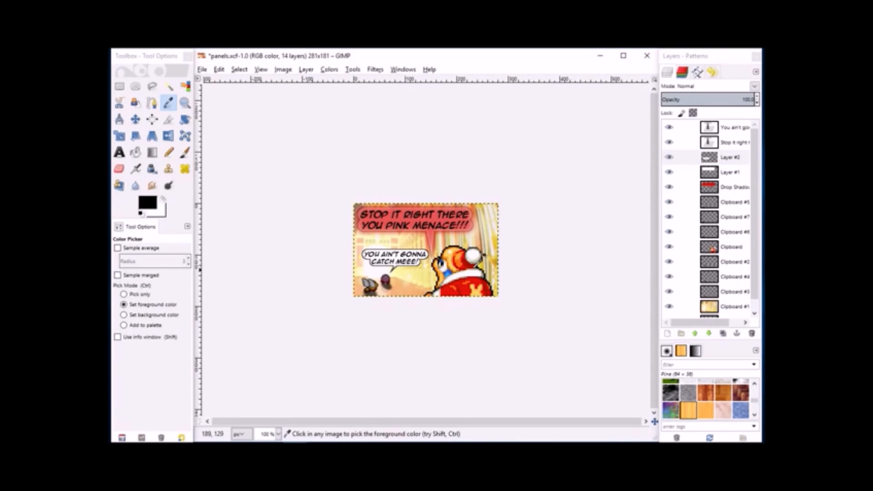
click(672, 200)
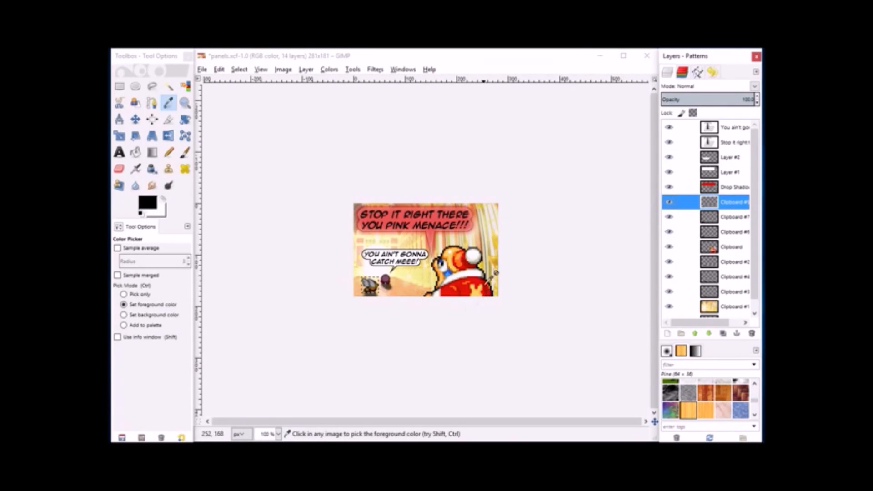
click(730, 262)
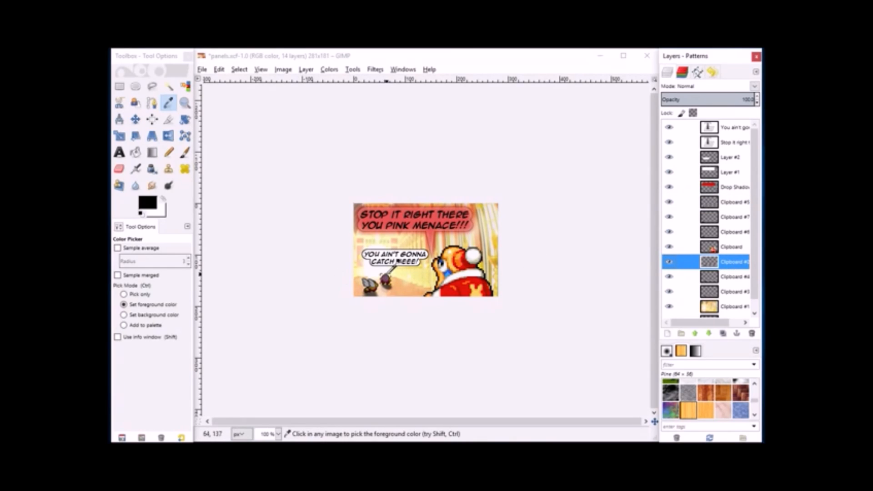
click(386, 279)
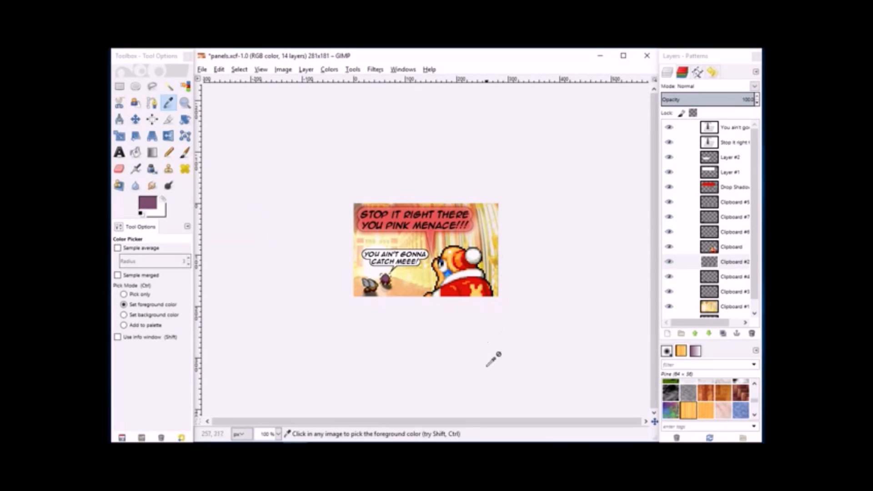
Copy the pink Kirby sprite from the Kirby sprite sheet and paste it into the comic panel as a new layer
mouse_move(298, 442)
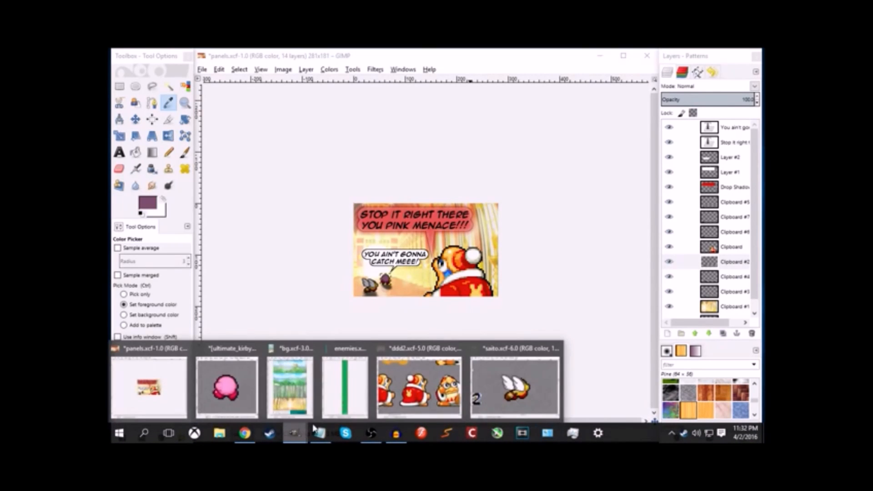
click(239, 372)
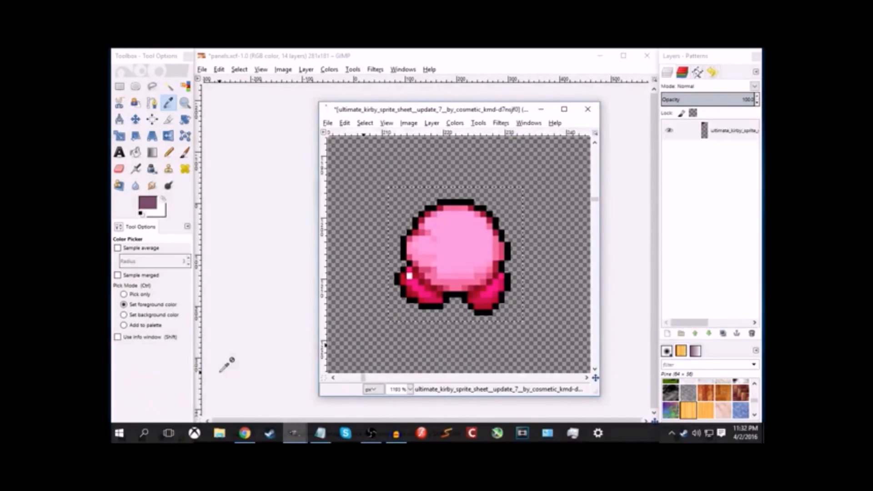
click(345, 123)
click(359, 193)
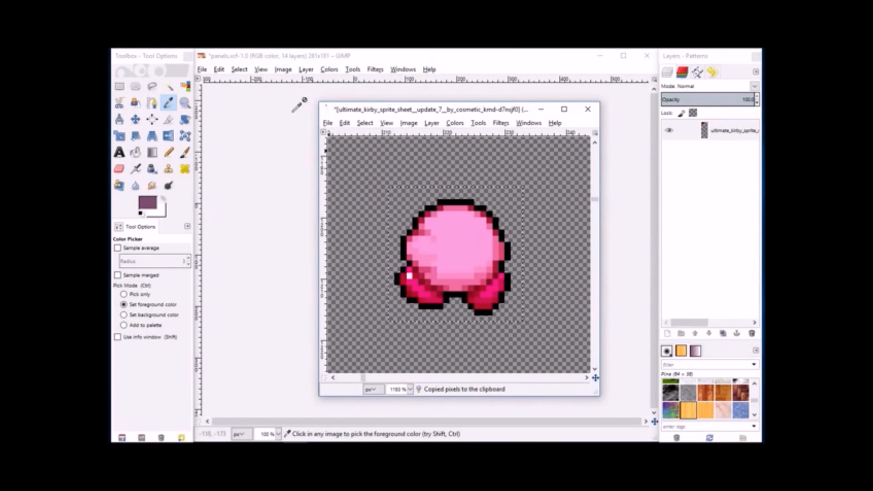
click(266, 64)
click(219, 69)
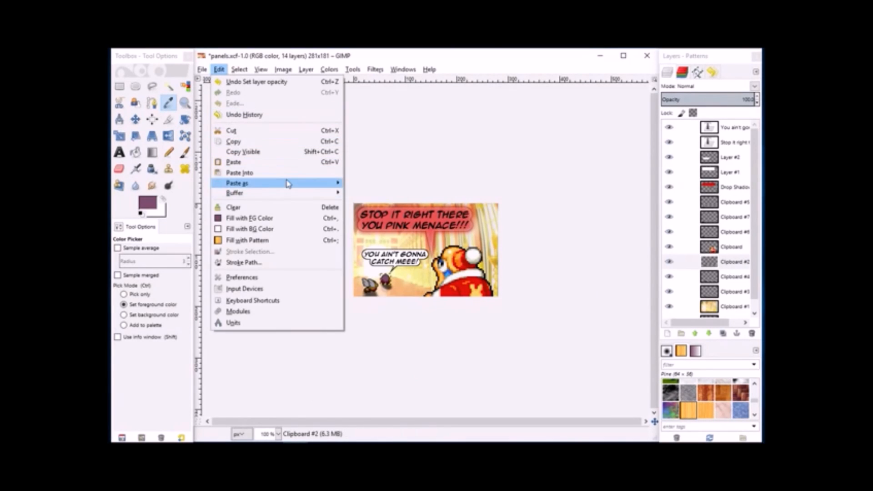
mouse_move(288, 182)
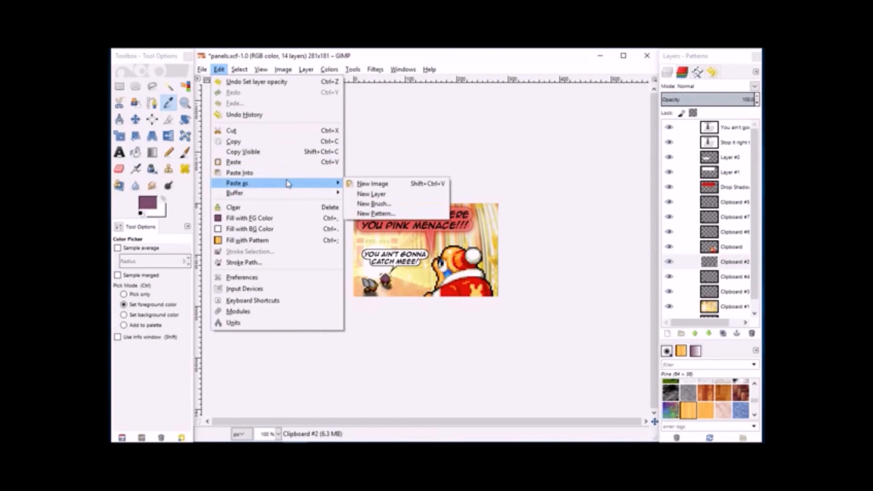
click(371, 194)
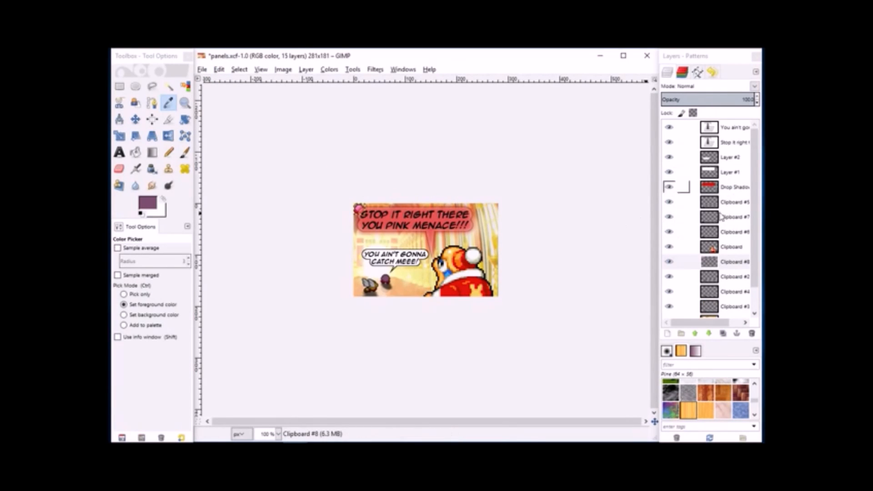
Raise the pasted Kirby sprite layer to the top of the layer stack
click(684, 261)
click(695, 334)
click(695, 334)
click(694, 334)
click(695, 334)
click(695, 334)
click(695, 335)
click(695, 334)
click(695, 334)
click(695, 334)
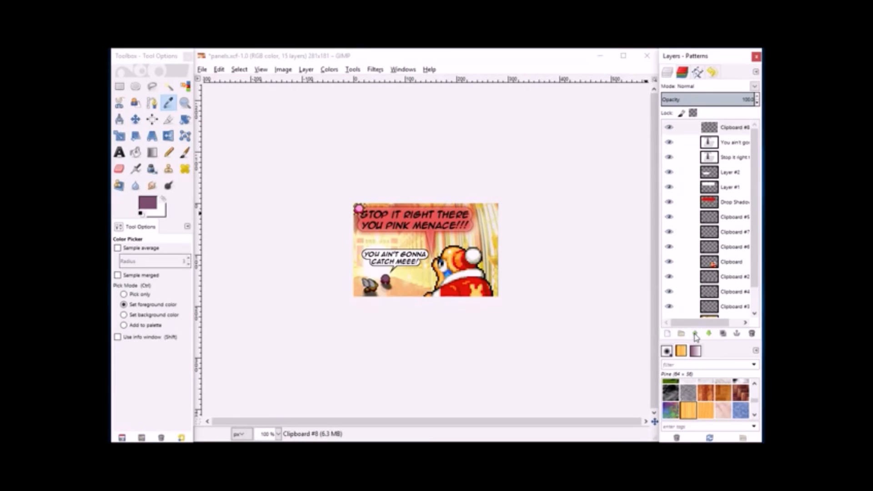
Sample the pasted sprite's pink as the foreground colour and delete that temporary layer
click(358, 209)
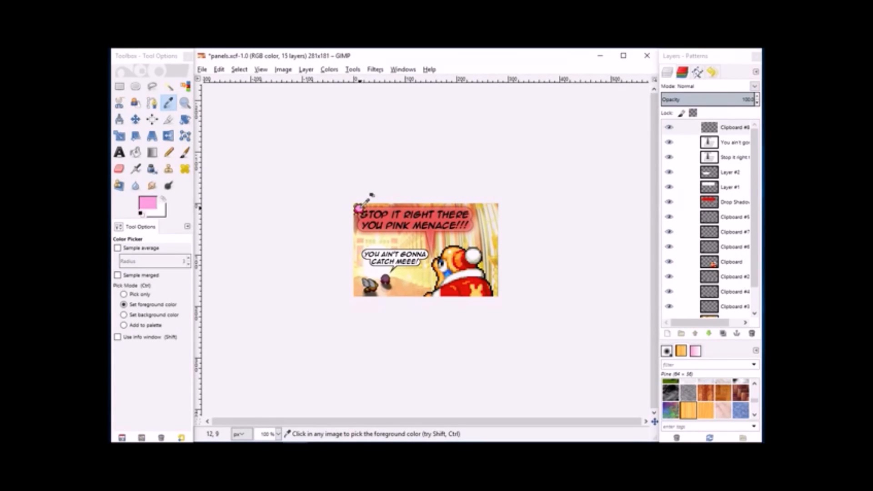
click(751, 334)
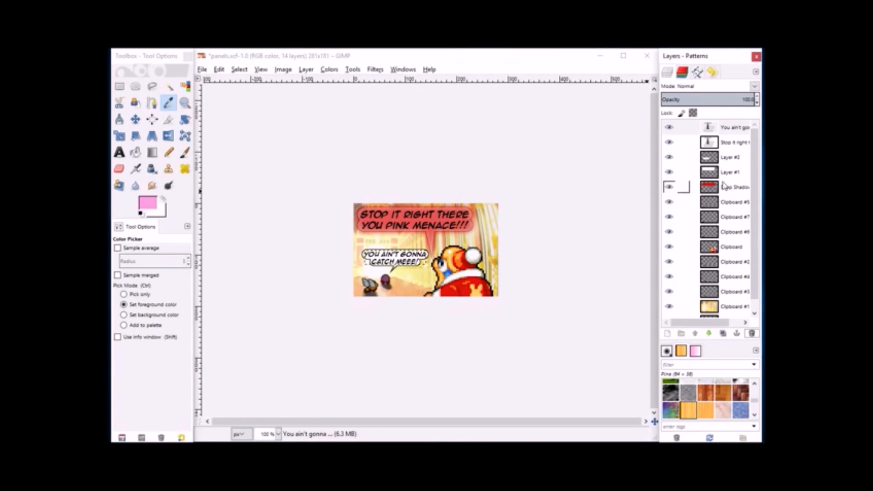
Add a pink drop shadow to Layer #2's balloon with zero offsets, blur radius 15, opacity 100 and no resizing
click(728, 159)
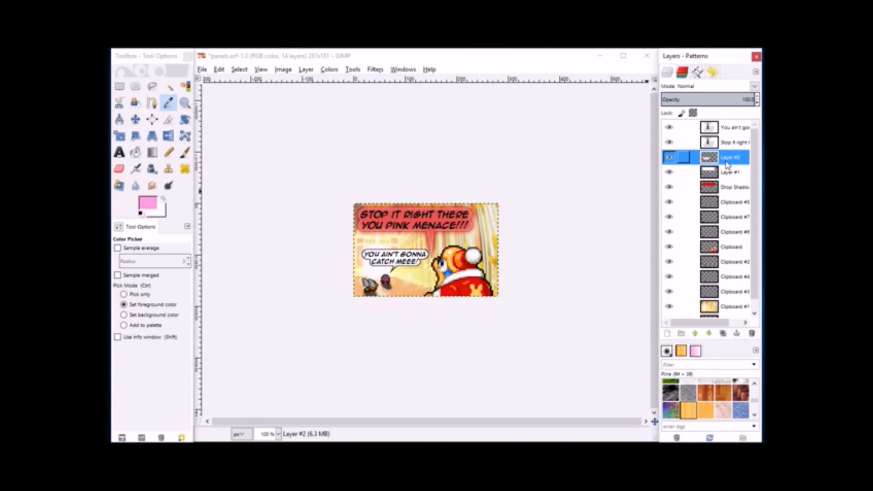
click(375, 69)
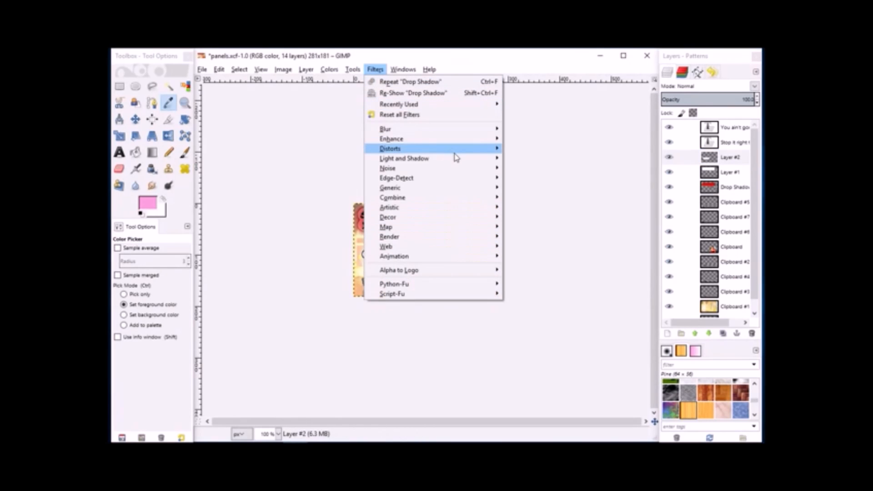
mouse_move(456, 159)
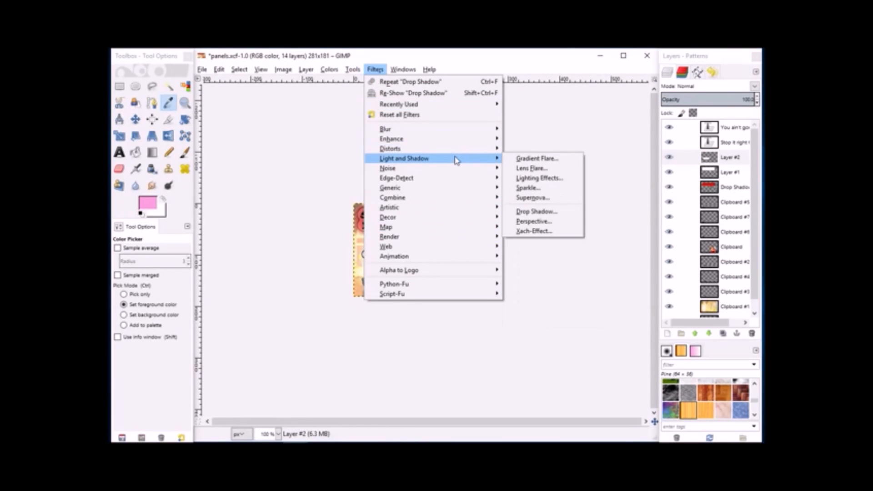
click(535, 213)
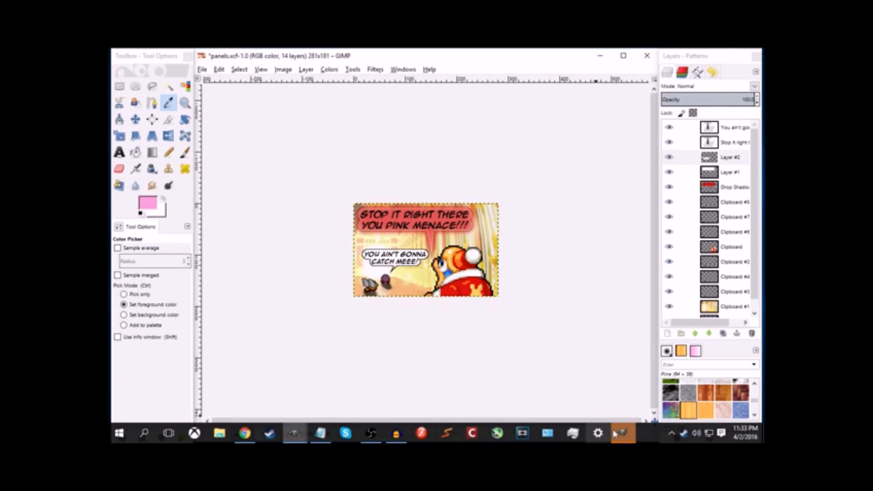
click(615, 435)
right_click(406, 245)
click(411, 244)
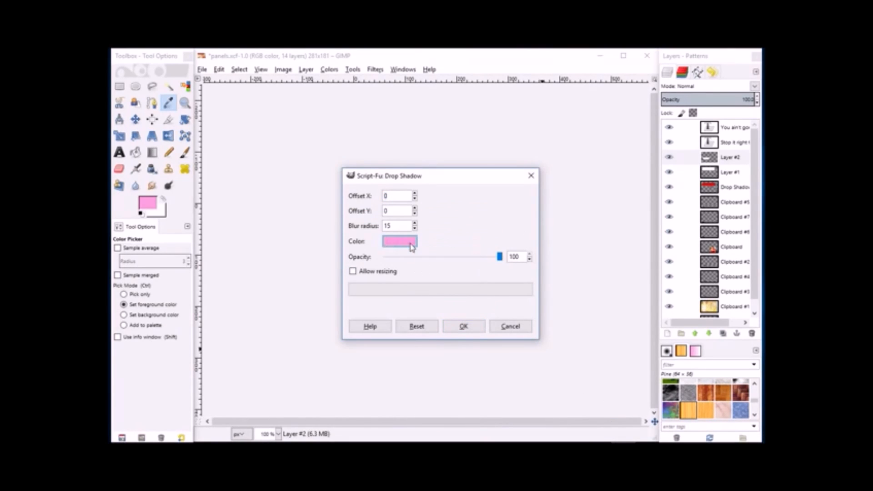
click(475, 327)
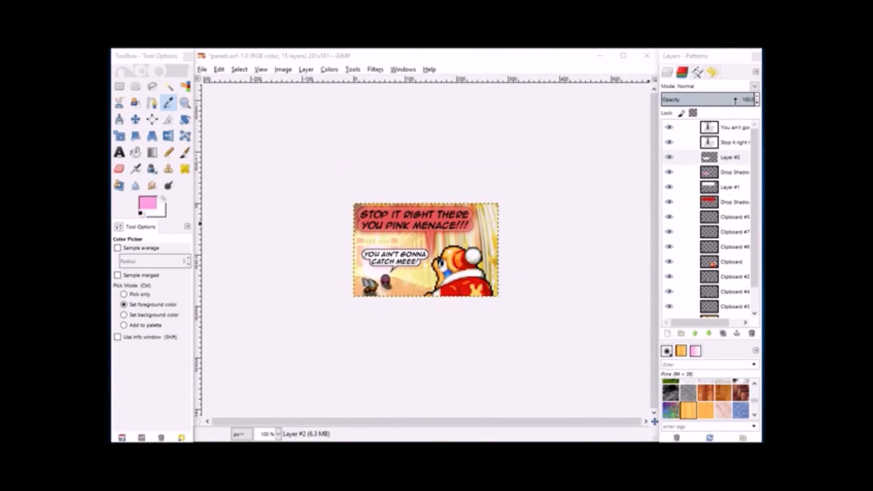
Set the opacity of Layer #2, the smaller speech balloon's fill, to 30
click(744, 157)
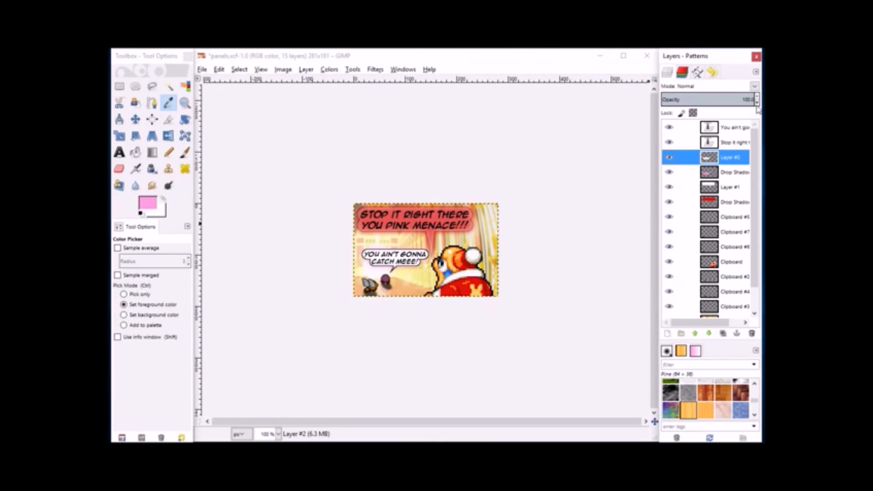
click(757, 104)
click(756, 104)
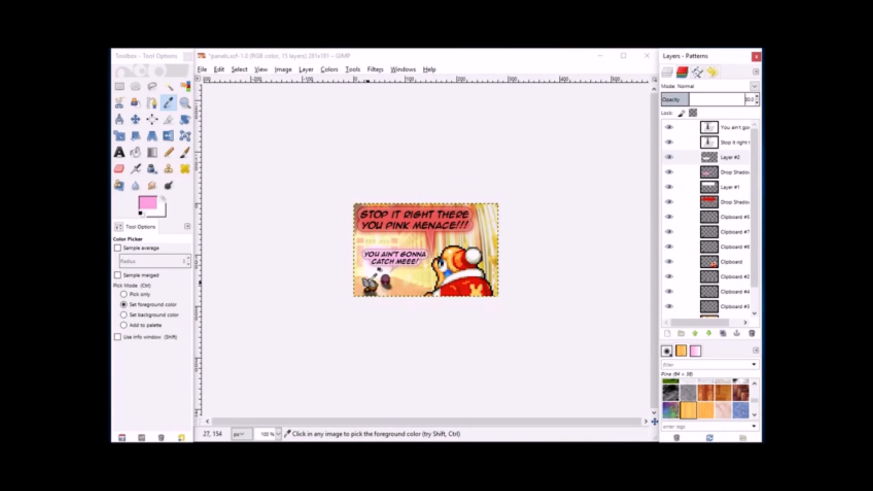
Create a new blank image of 673 by 687 pixels and position its window over the comic panel
click(201, 69)
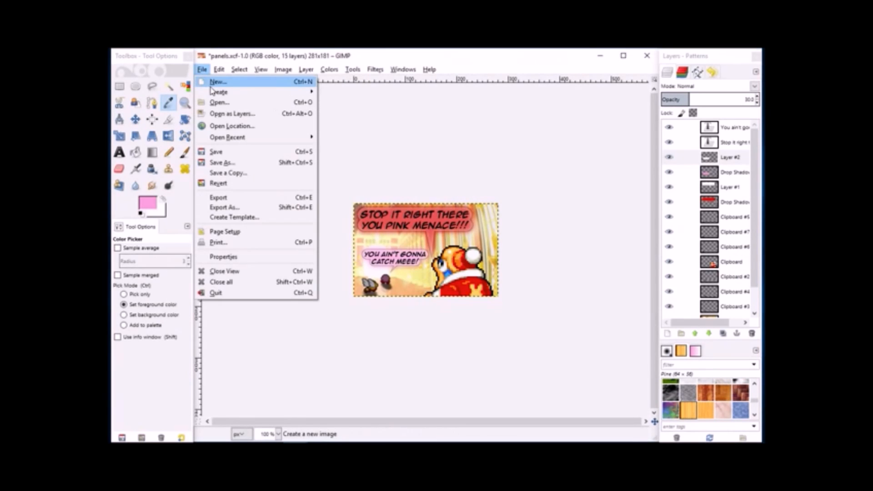
click(219, 83)
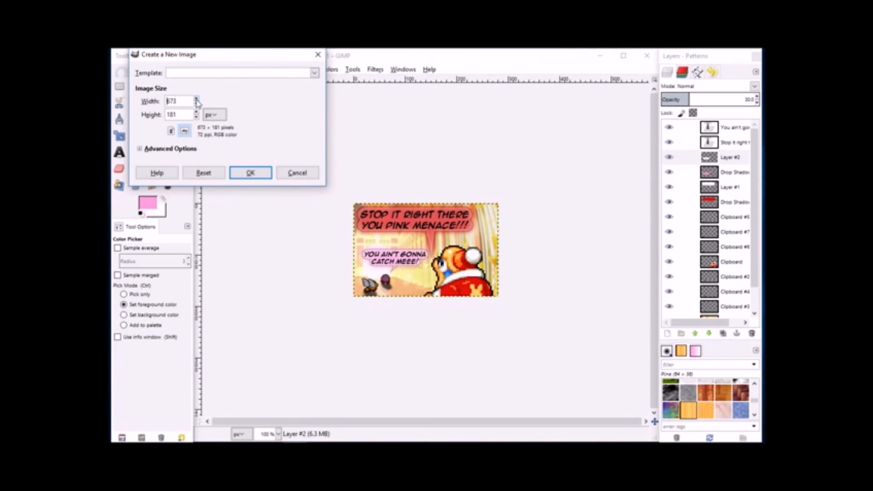
click(197, 112)
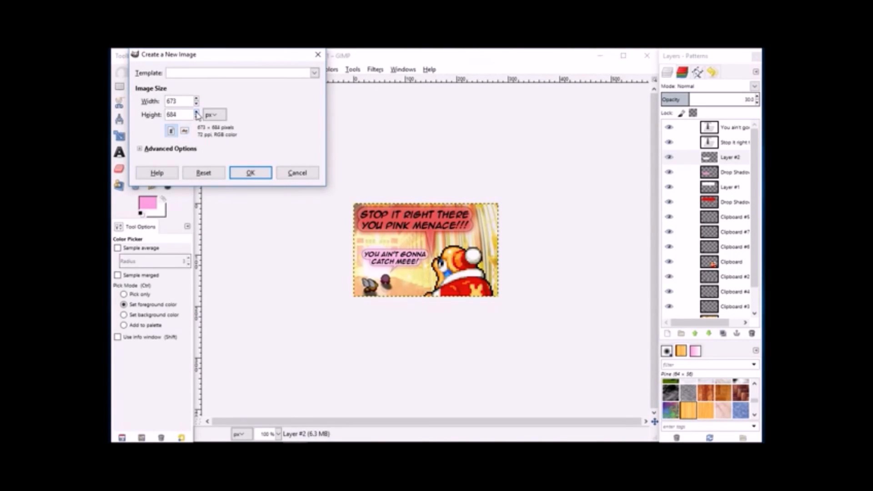
click(250, 173)
drag(307, 86, 503, 89)
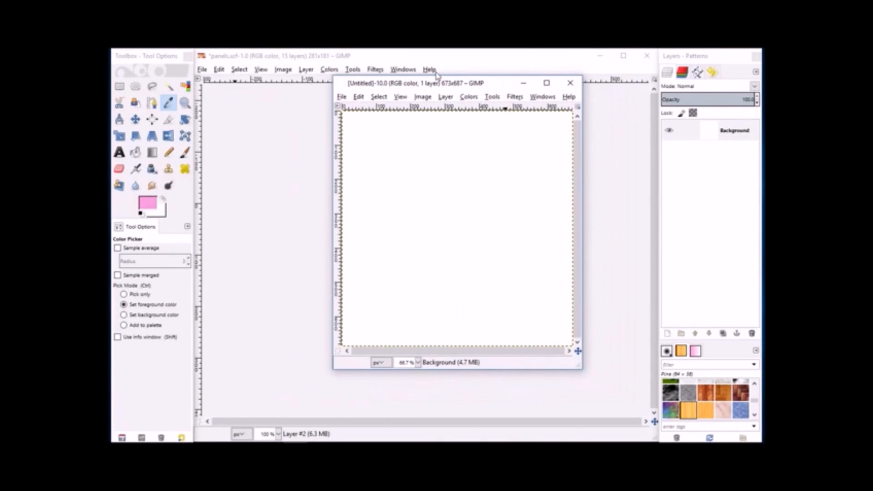
Try a pink Line Nova with 100 lines and offset radius 100 on the blank image, and undo it
click(516, 97)
mouse_move(548, 268)
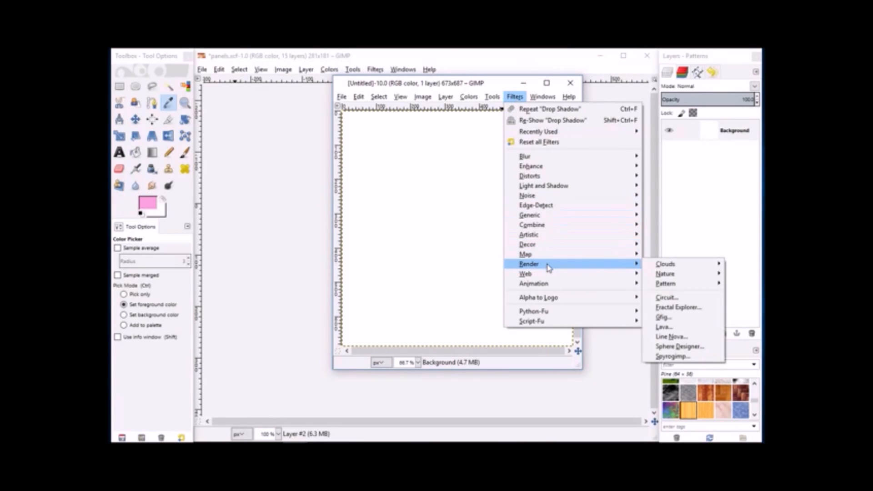
click(665, 336)
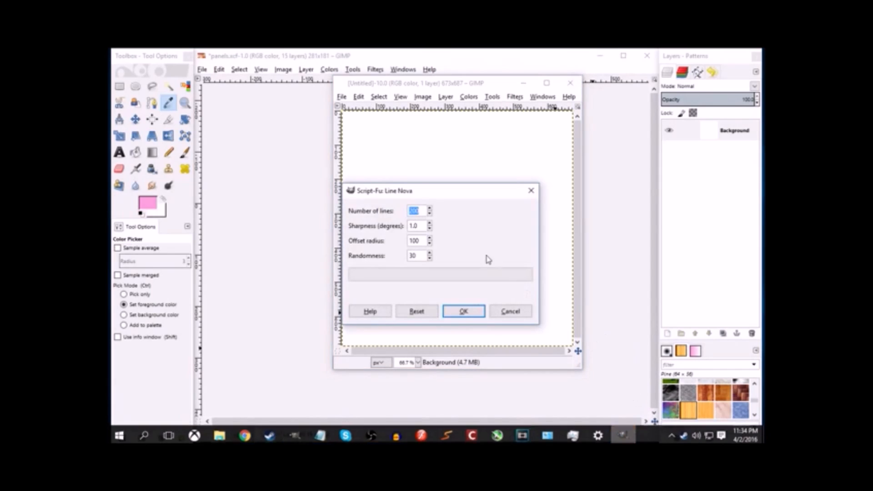
click(430, 209)
click(430, 209)
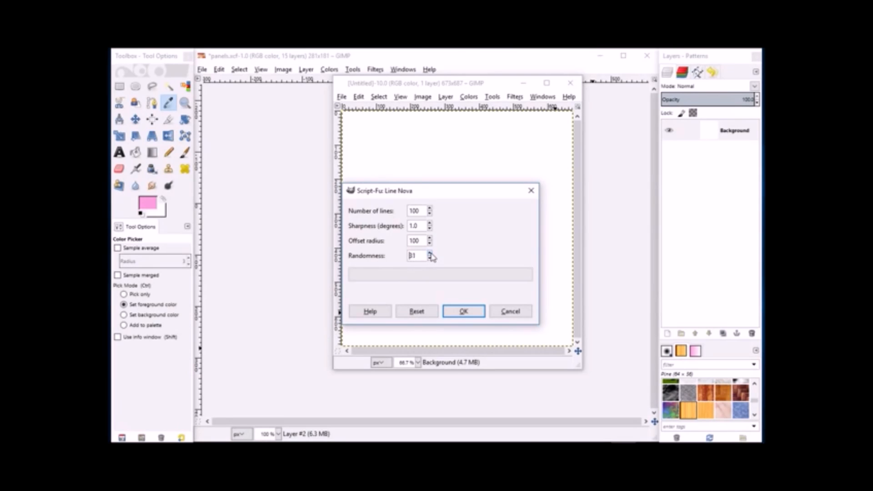
click(462, 312)
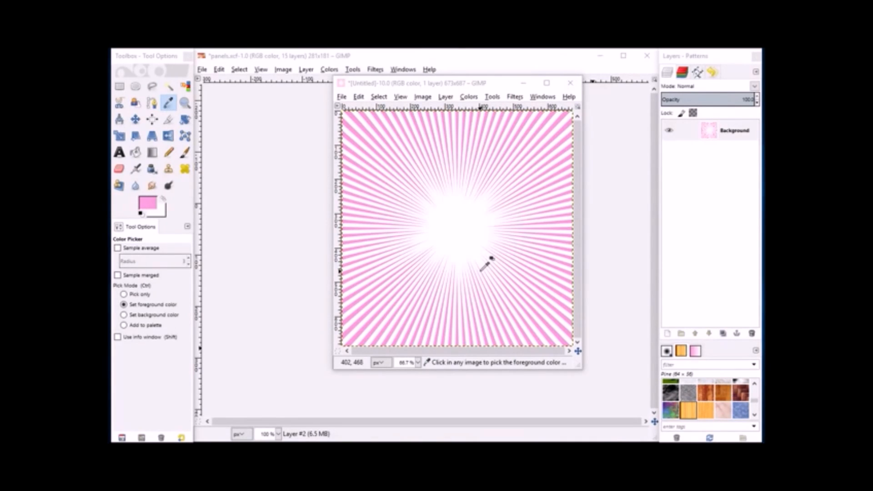
click(471, 86)
key(ctrl+z)
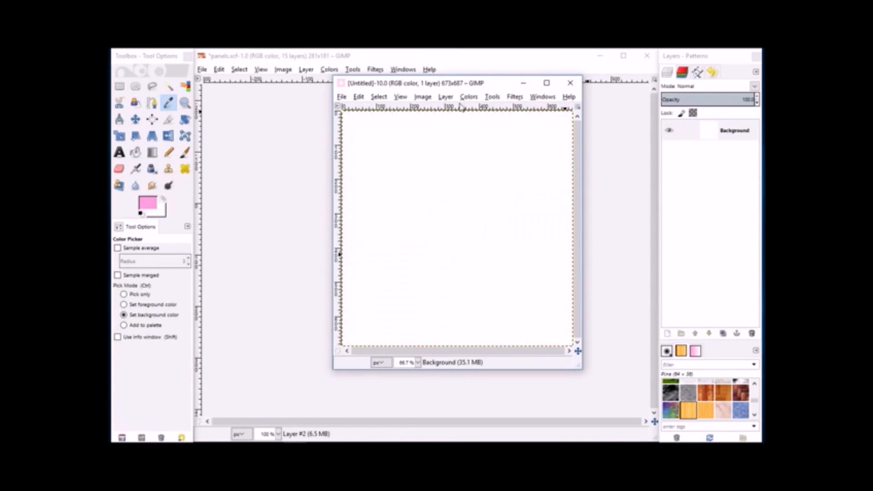
Reset the foreground colour to black and render a Line Nova across the blank image
click(141, 213)
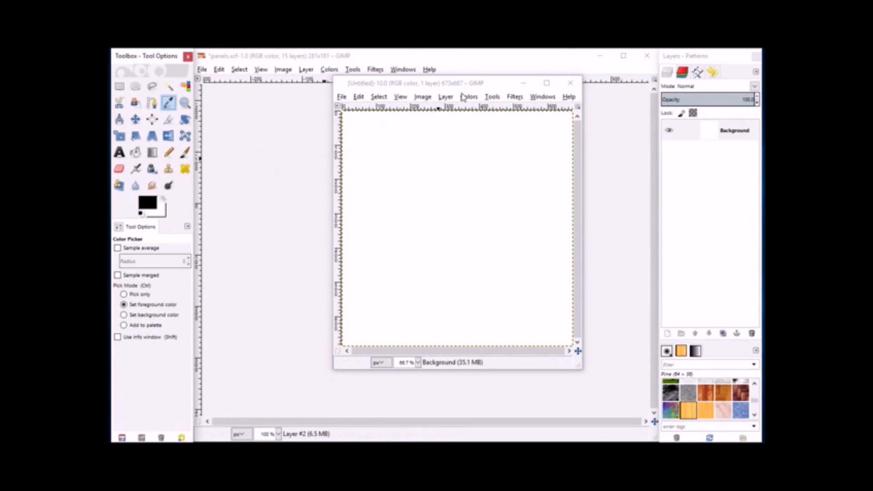
click(514, 96)
mouse_move(609, 265)
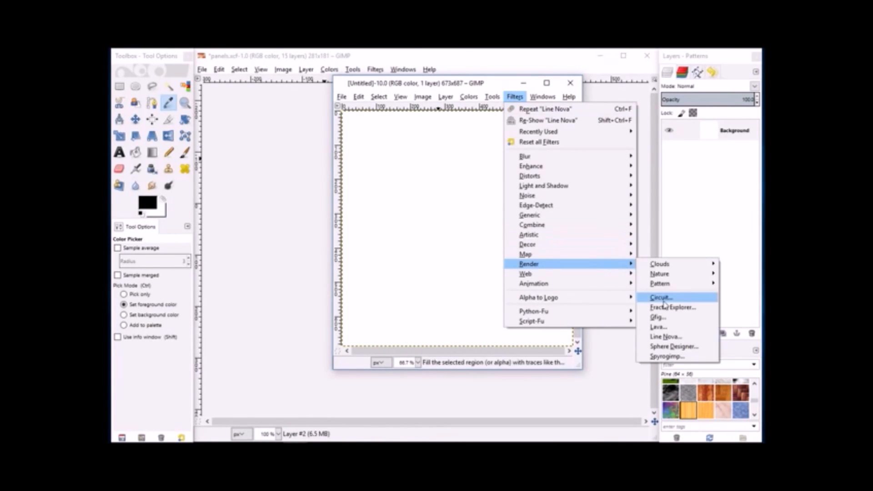
click(663, 337)
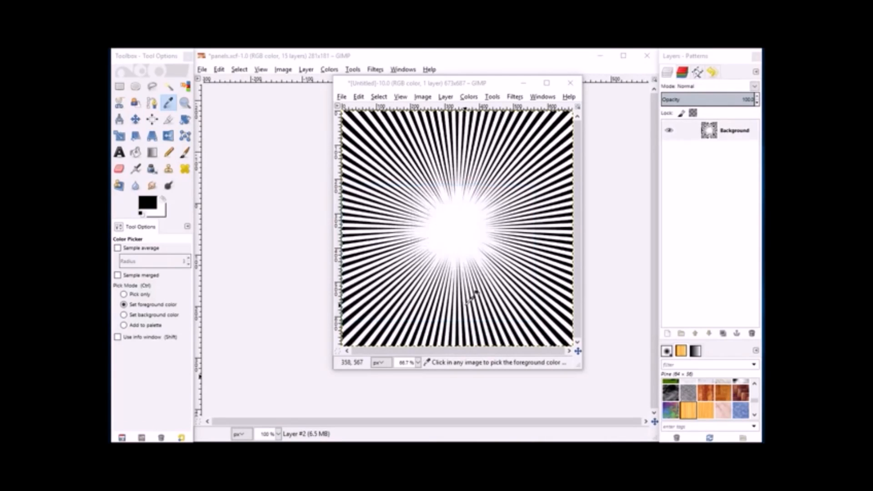
Copy the entire black line burst and paste it into the comic panel image as a new layer
click(378, 97)
click(386, 114)
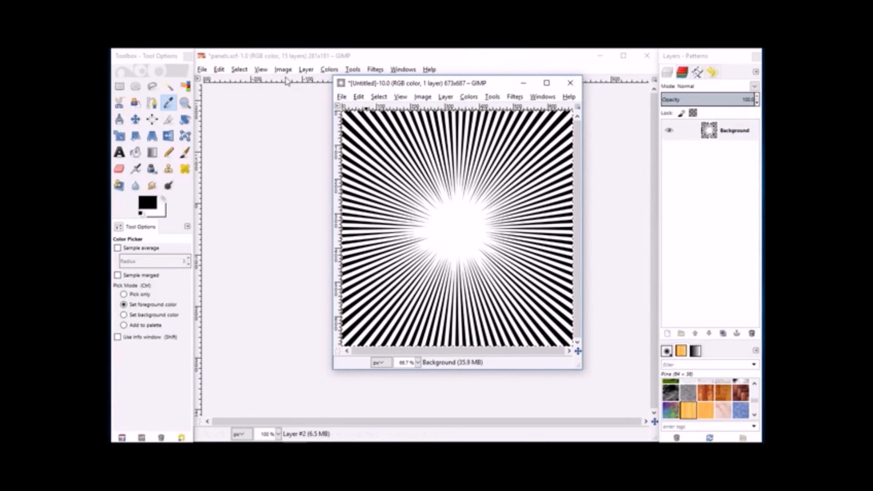
click(358, 98)
click(373, 169)
click(237, 58)
click(218, 69)
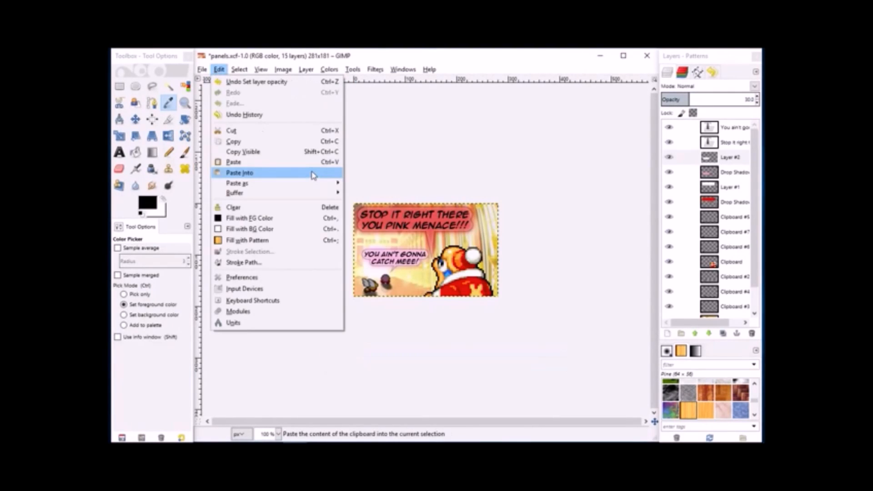
mouse_move(328, 183)
click(372, 193)
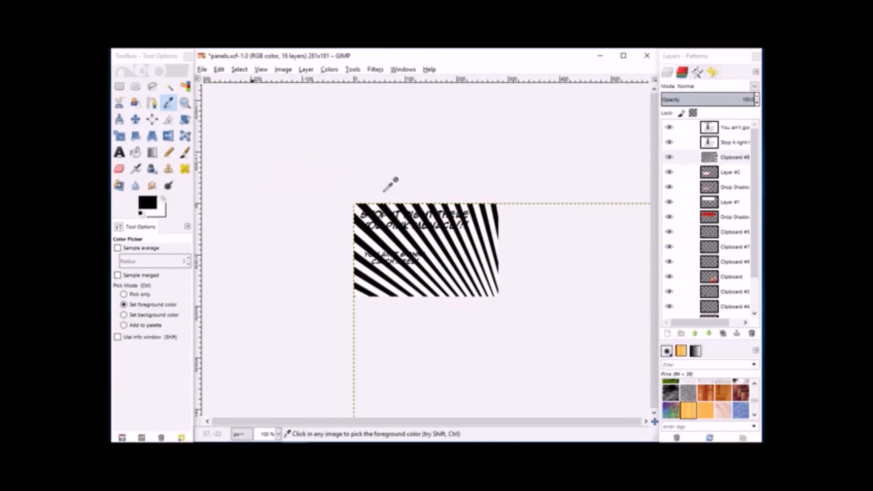
Move the line burst so it radiates from the King Dedede sprite, and lower its layer beneath his sprite's layer
click(135, 118)
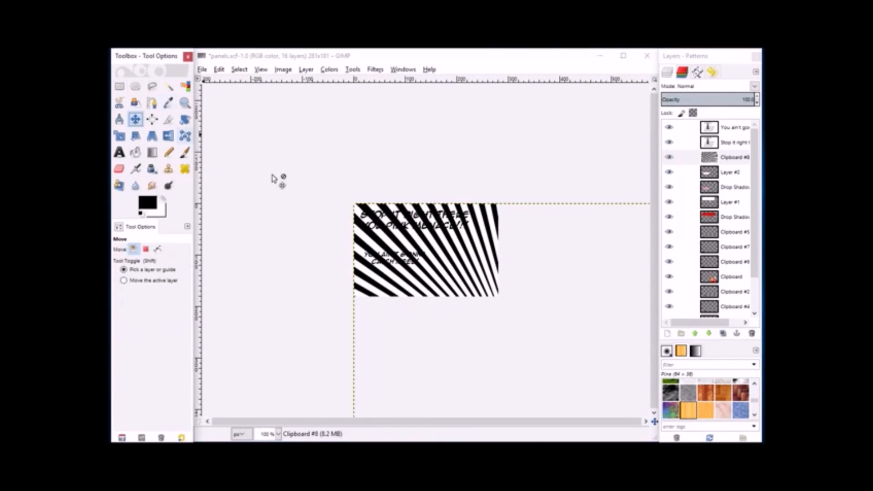
drag(488, 224, 423, 140)
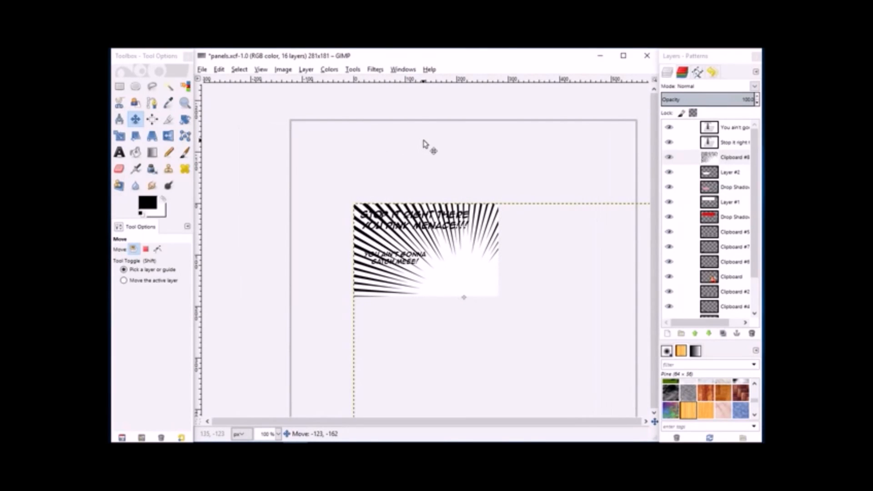
click(709, 334)
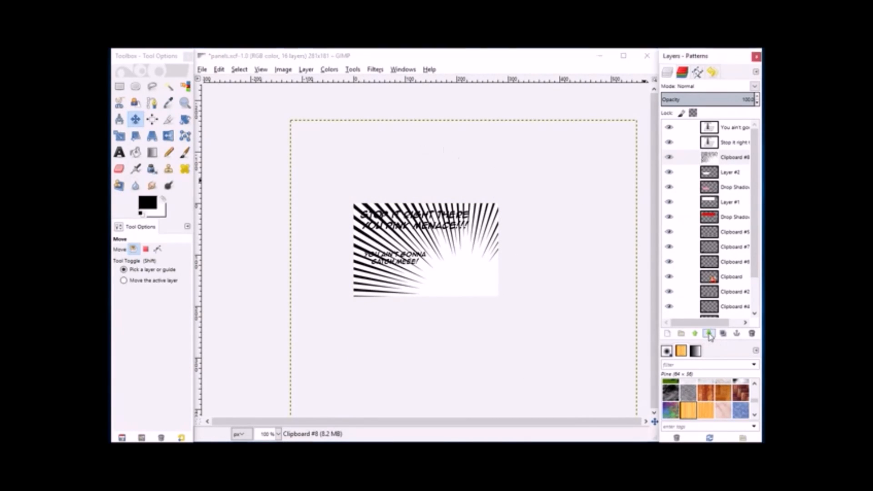
click(709, 333)
click(709, 334)
click(709, 334)
click(709, 334)
click(709, 333)
click(709, 334)
click(708, 333)
click(709, 334)
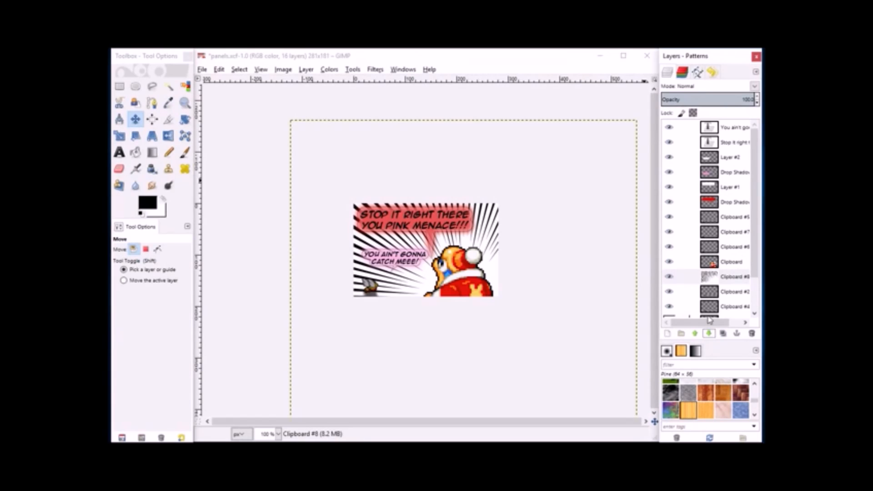
Make the white areas of the line burst layer transparent with Color to Alpha
click(684, 276)
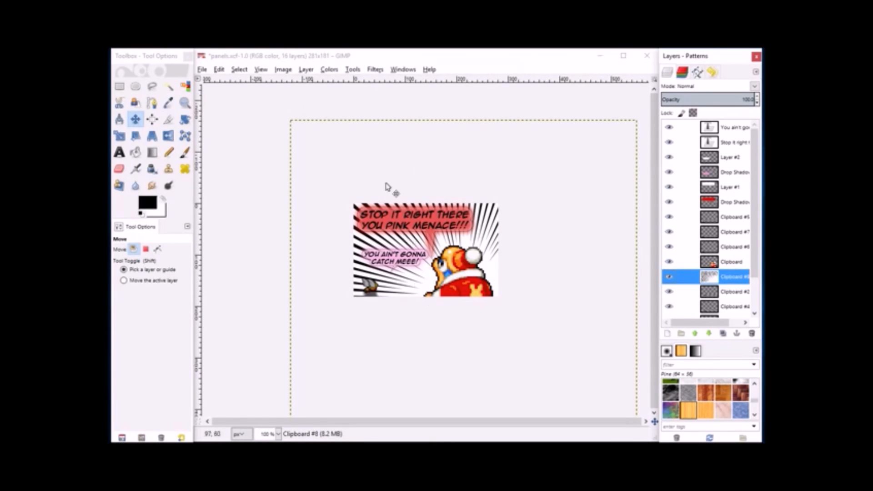
click(307, 71)
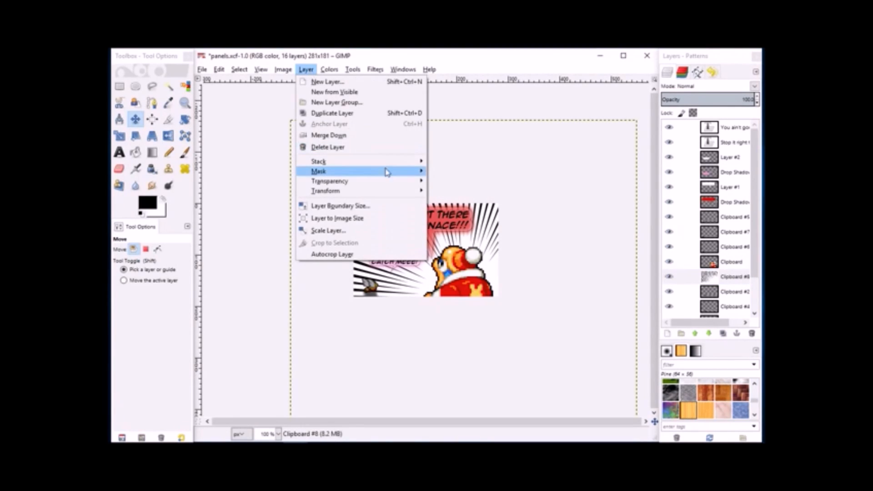
mouse_move(400, 181)
click(460, 203)
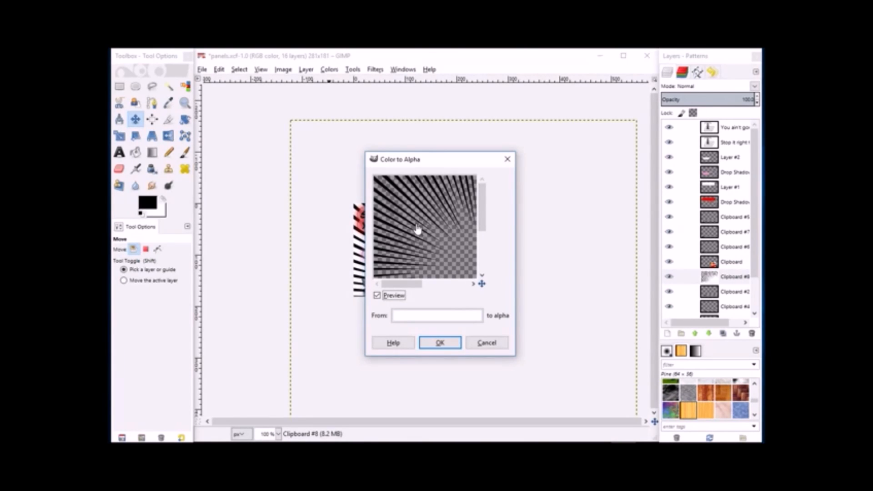
click(454, 347)
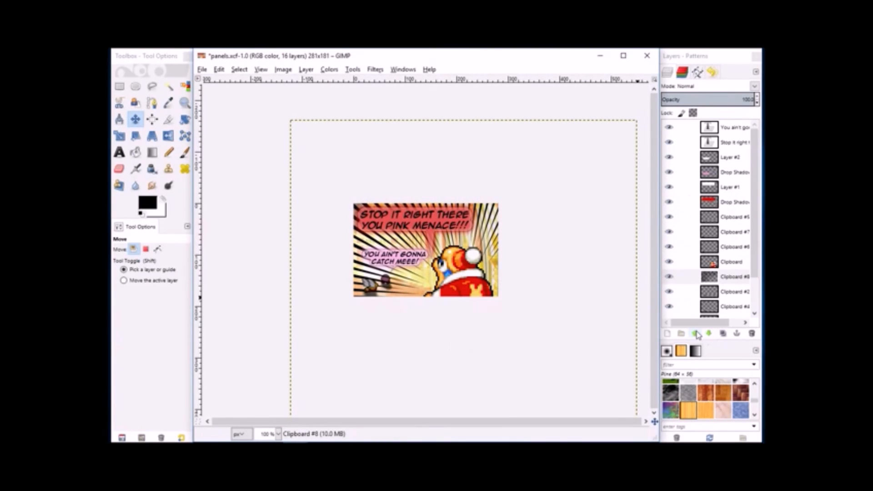
Raise the line burst layer to the top of the layer stack
click(695, 334)
click(696, 333)
click(696, 333)
click(695, 334)
click(695, 333)
click(696, 333)
click(695, 334)
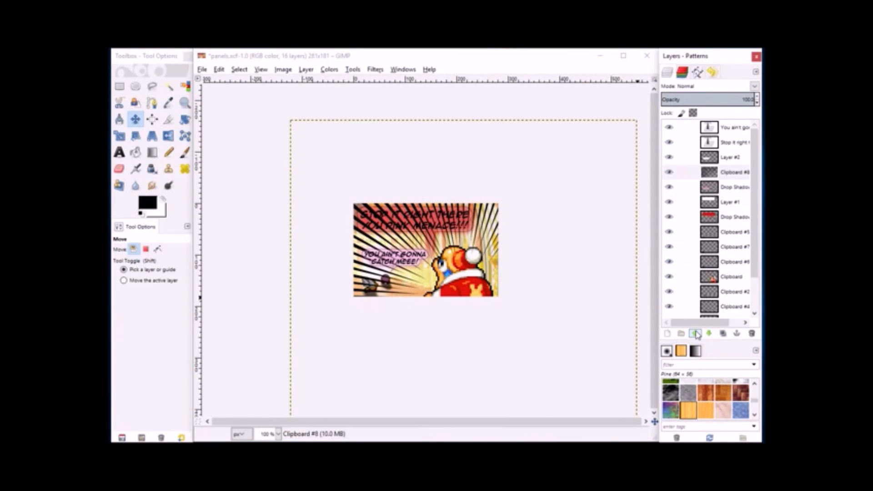
click(696, 333)
click(696, 334)
click(696, 334)
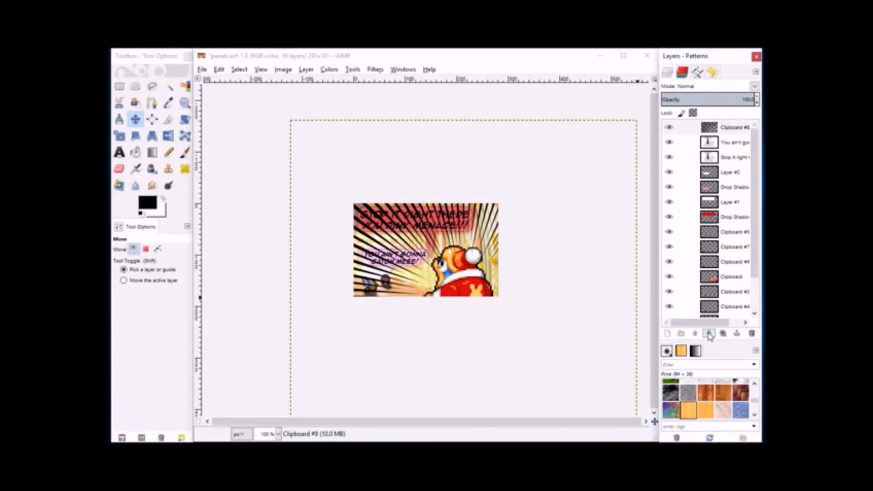
Lower the line burst layer down the stack until it sits just beneath the small purple sprite's layer
click(709, 334)
click(709, 334)
click(709, 334)
click(709, 333)
click(709, 334)
click(709, 334)
click(709, 334)
click(709, 334)
click(710, 333)
click(709, 333)
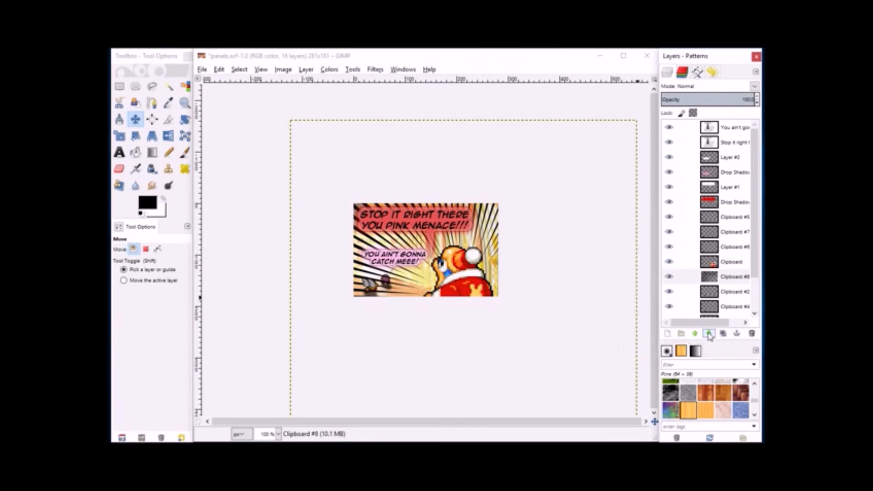
click(709, 334)
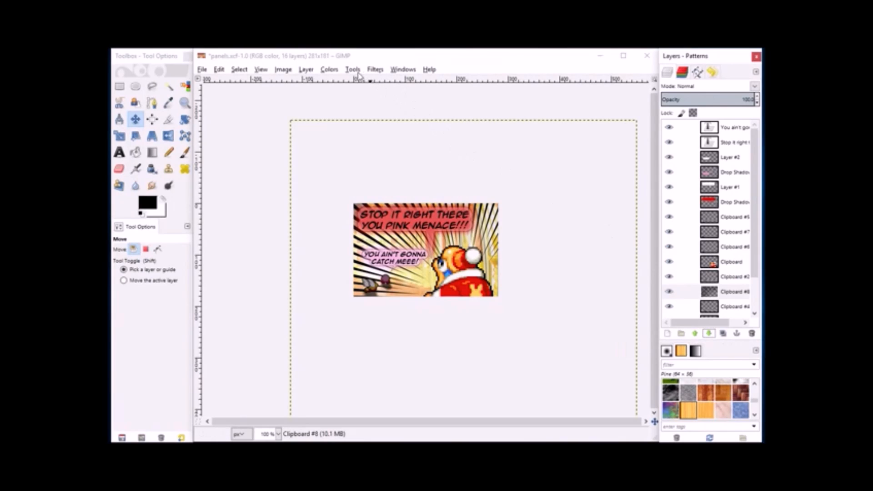
Invert the line burst layer's colours and raise it to just beneath the red balloon's drop shadow layer
click(330, 70)
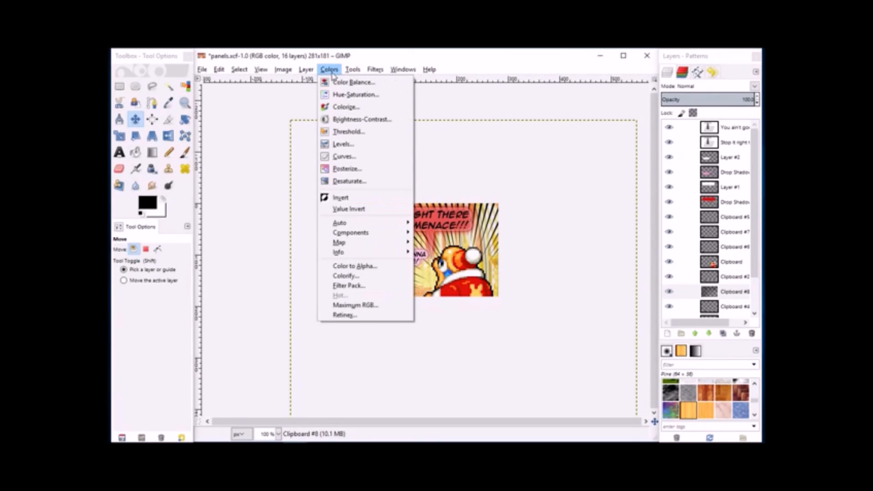
click(360, 198)
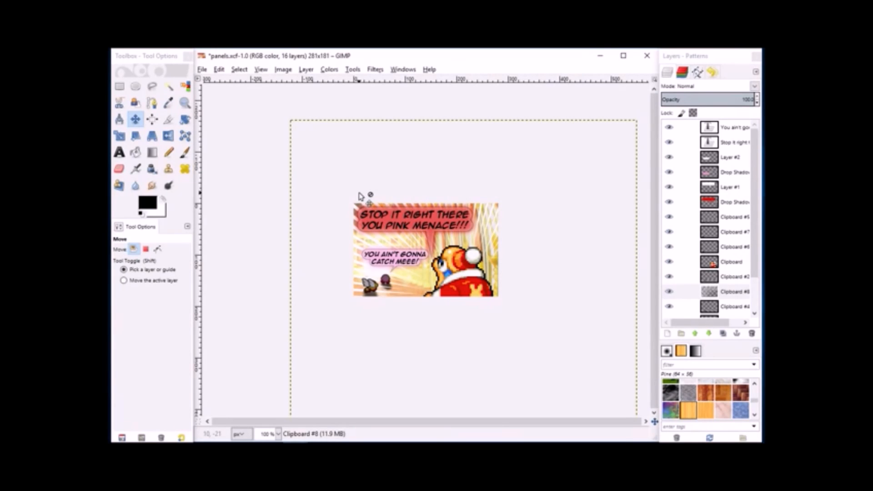
click(695, 334)
click(695, 334)
click(695, 335)
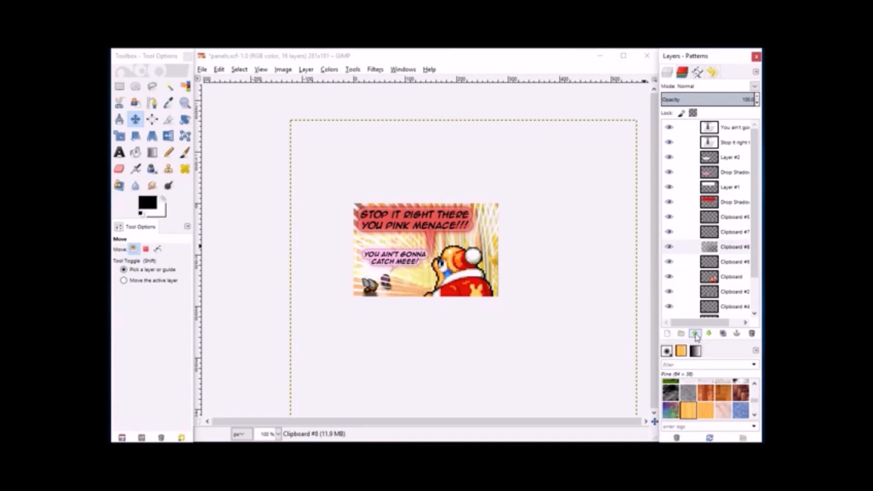
click(695, 334)
click(695, 335)
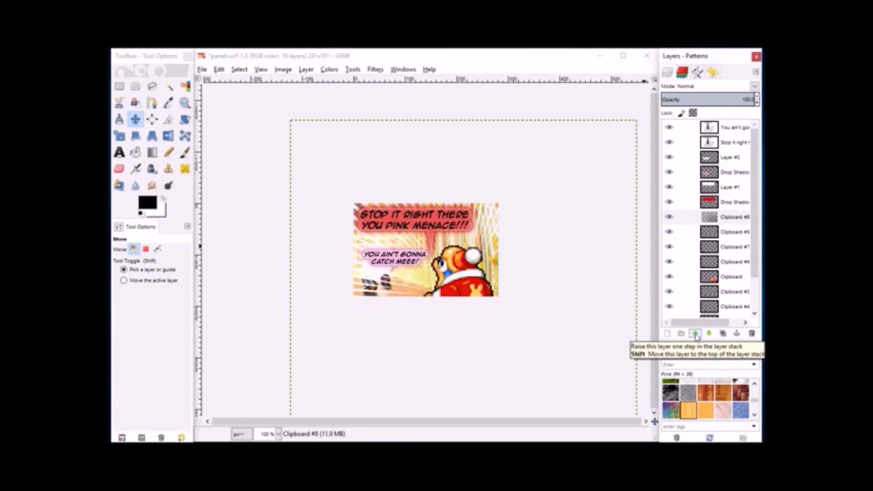
Raise the King Dedede sprite's layer to just above the line burst layer
click(684, 276)
click(696, 334)
click(695, 334)
click(699, 334)
click(699, 334)
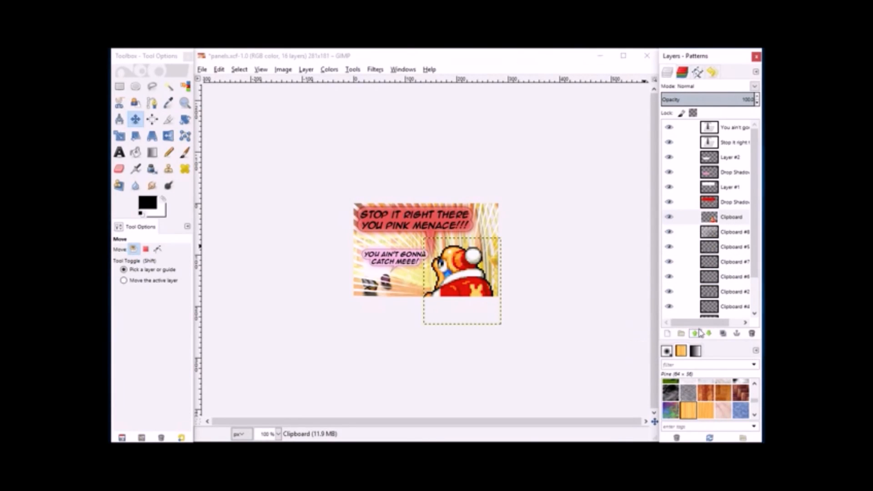
Apply Value Invert to the line burst layer to turn its lines black
click(684, 232)
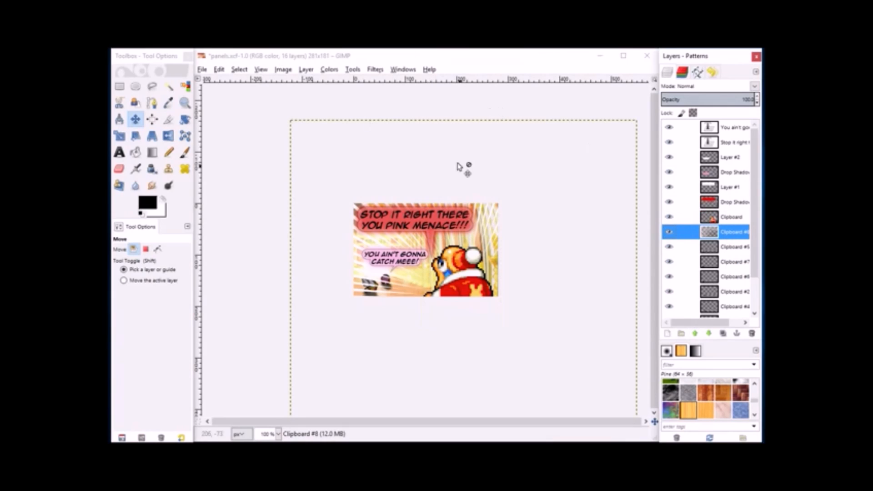
click(306, 69)
mouse_move(329, 69)
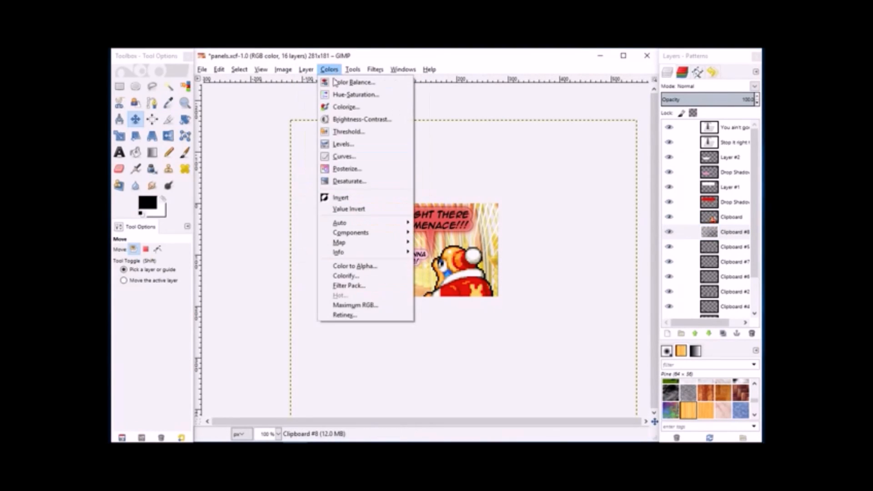
click(348, 209)
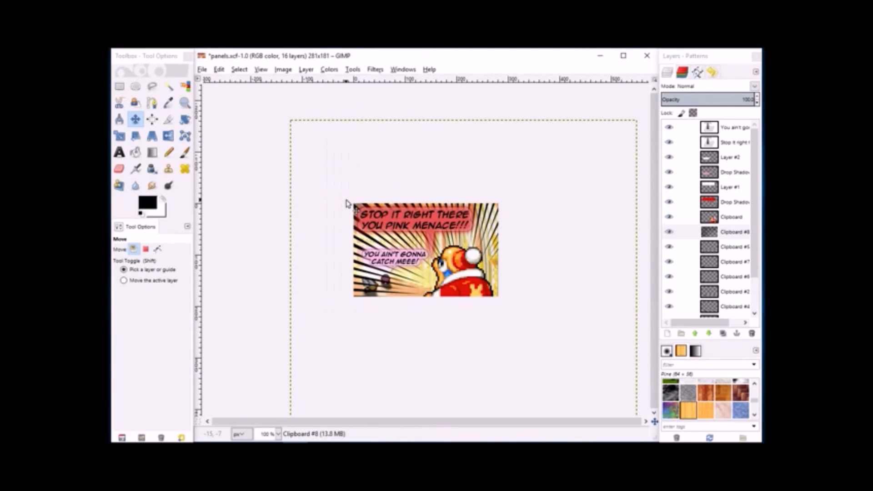
Try reduced opacity values on the line burst layer, and return it to 100
click(757, 103)
drag(756, 103, 757, 99)
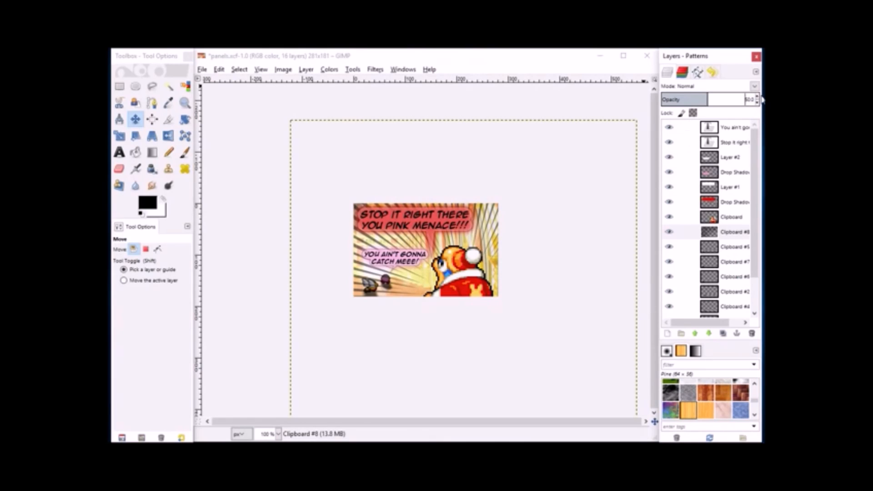
scroll(756, 98, up, 20)
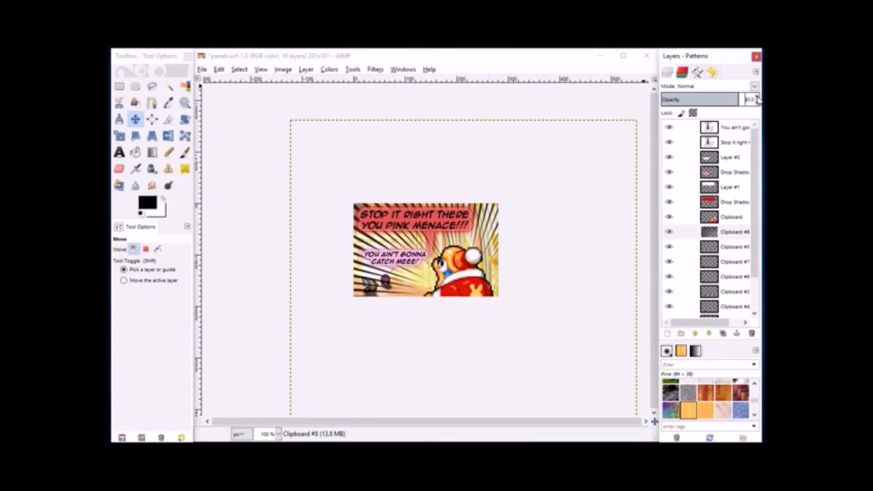
scroll(757, 103, down, 10)
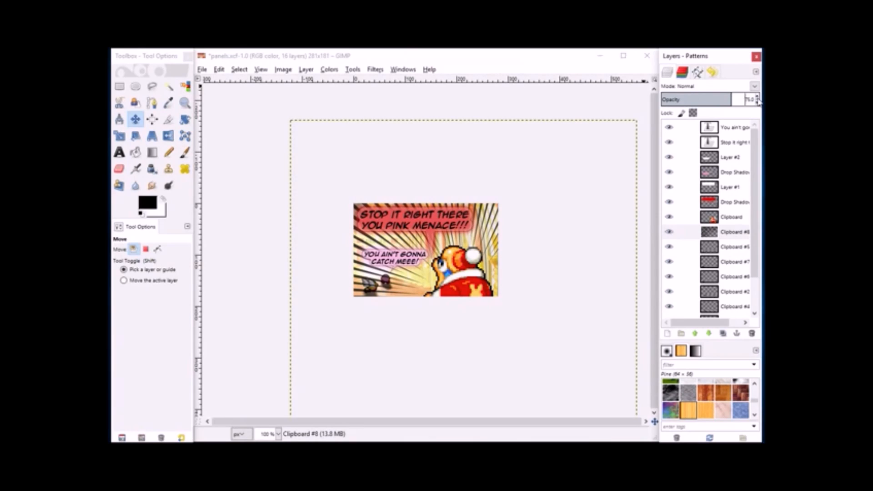
scroll(757, 101, up, 20)
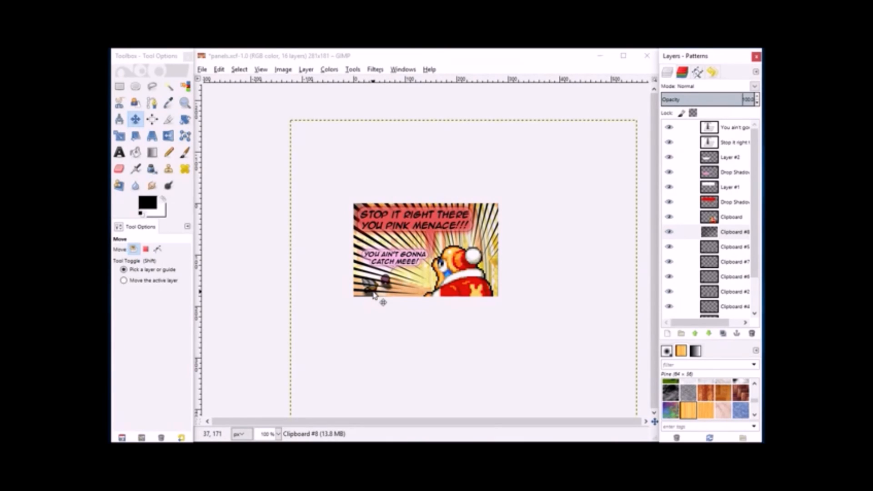
Move the line burst up and to the left so it radiates from nearer the panel's centre
click(135, 119)
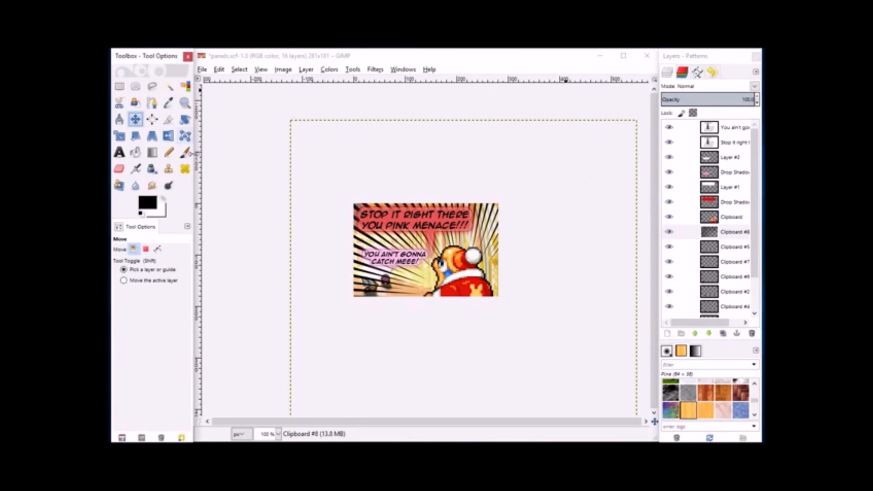
drag(493, 211, 473, 195)
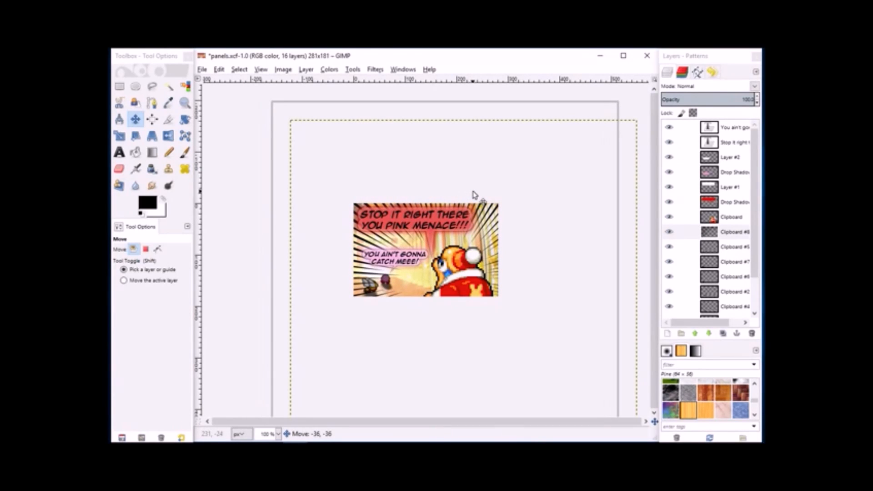
drag(474, 195, 477, 191)
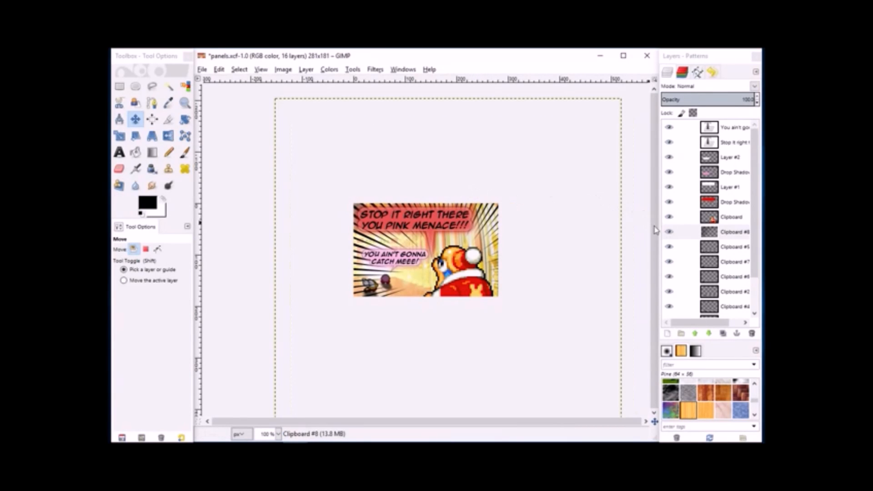
Lower the line burst layer five steps in the layer stack, beneath the sprite layers
click(710, 334)
click(710, 334)
click(710, 334)
click(709, 334)
click(710, 334)
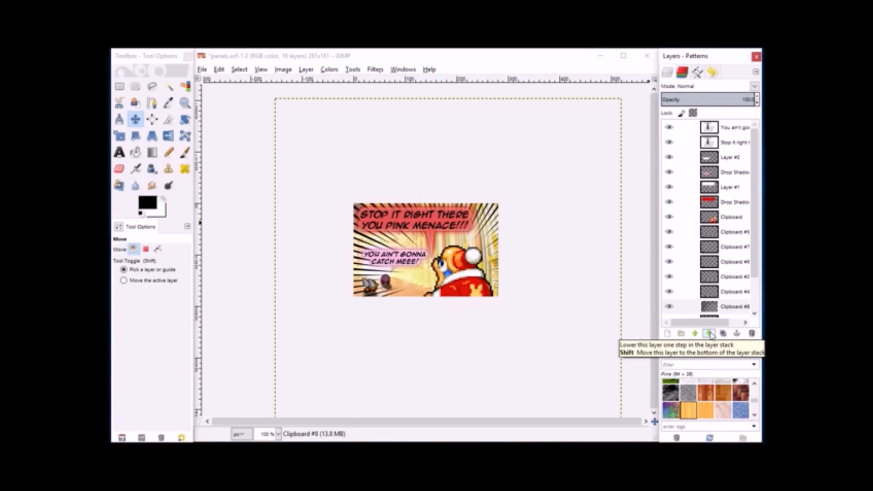
Raise the line burst layer to between the red balloon's drop shadow layer and the King Dedede sprite's layer
click(695, 335)
click(695, 334)
click(694, 334)
click(695, 334)
click(695, 334)
click(694, 334)
click(695, 334)
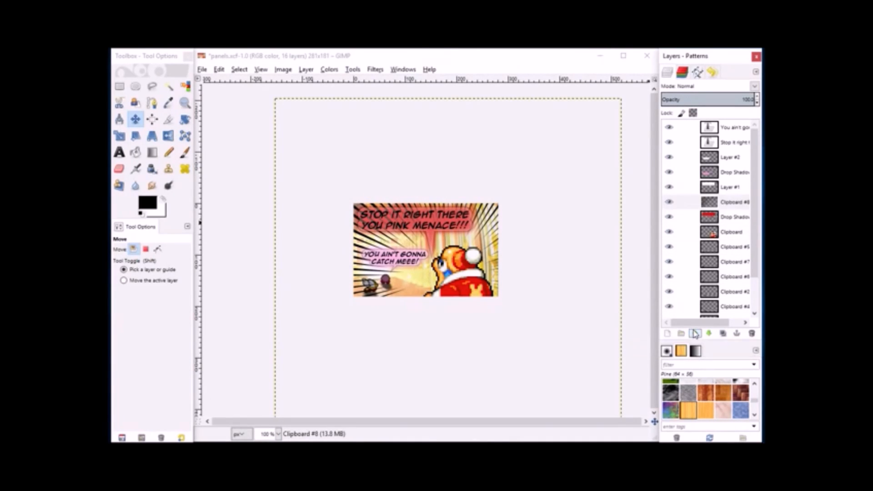
click(708, 335)
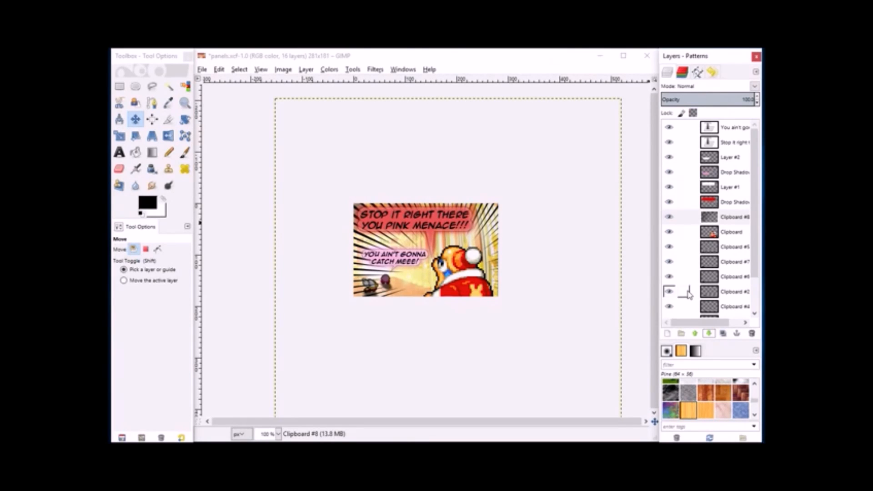
Invert the line burst layer so its lines turn white, and add a drop shadow to it
click(327, 69)
click(353, 200)
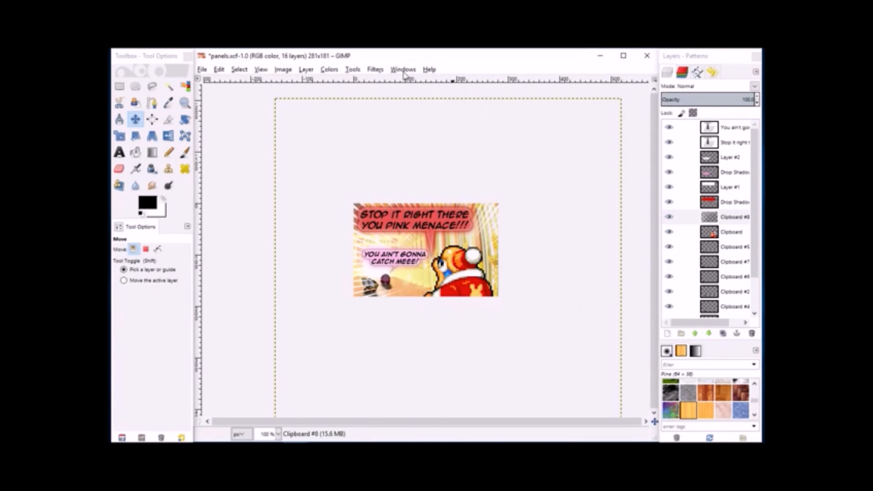
click(375, 70)
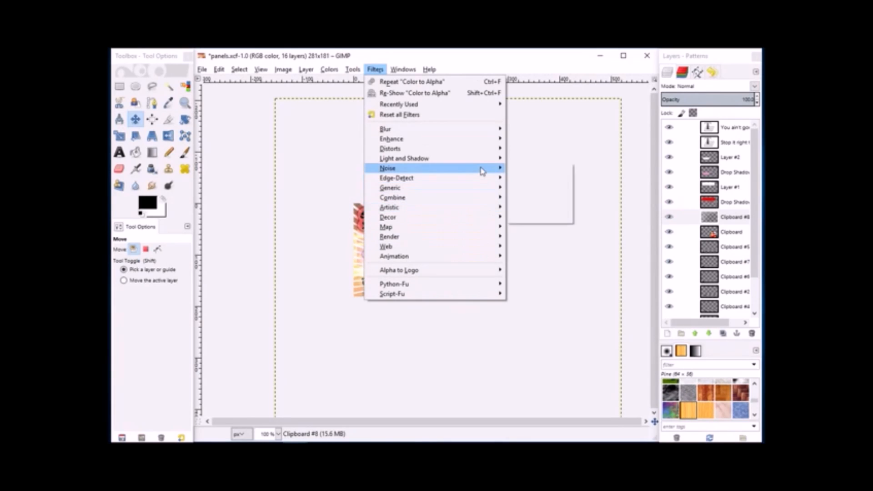
mouse_move(483, 160)
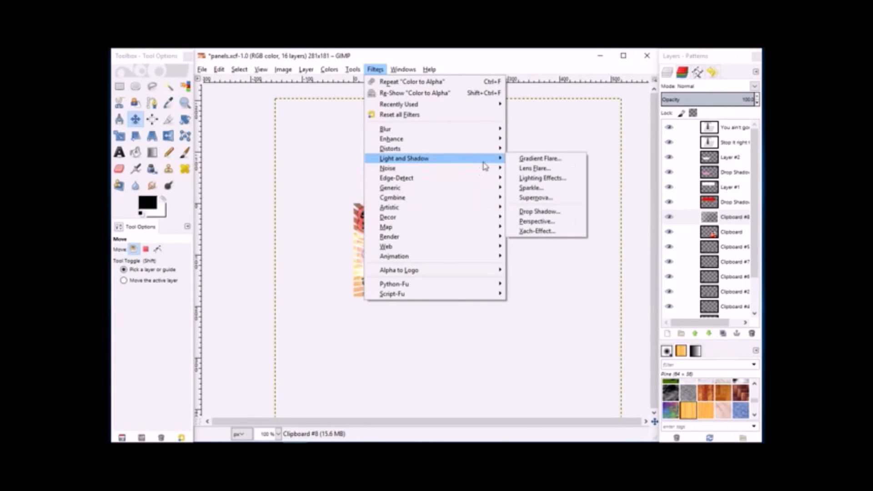
click(553, 213)
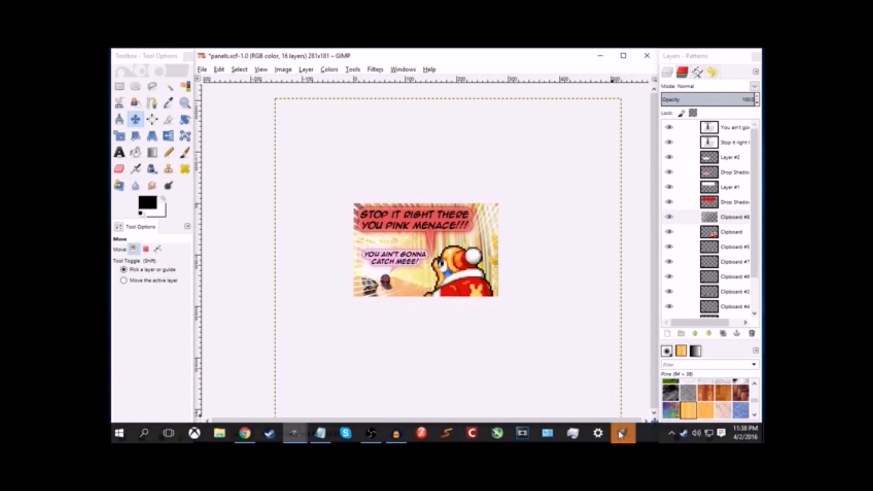
click(621, 435)
right_click(417, 246)
click(418, 248)
click(471, 326)
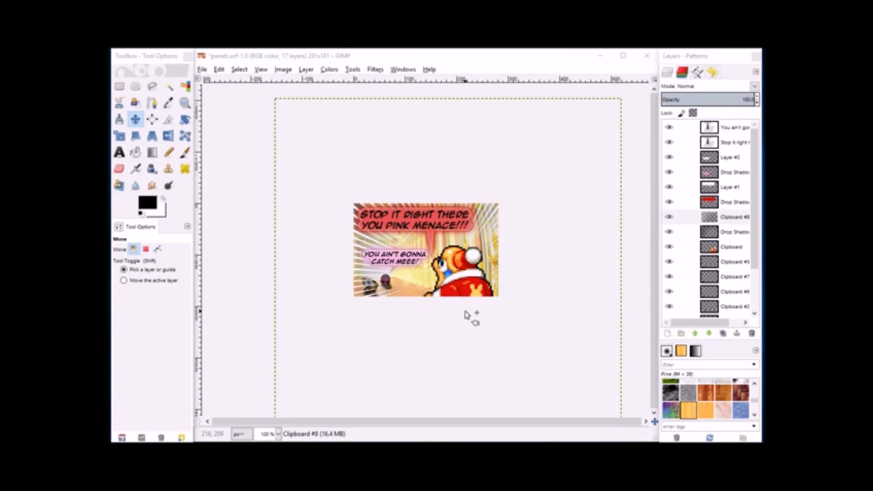
Toggle the line burst's drop shadow layer off and on to compare, and reduce its opacity to 62
click(669, 232)
click(668, 233)
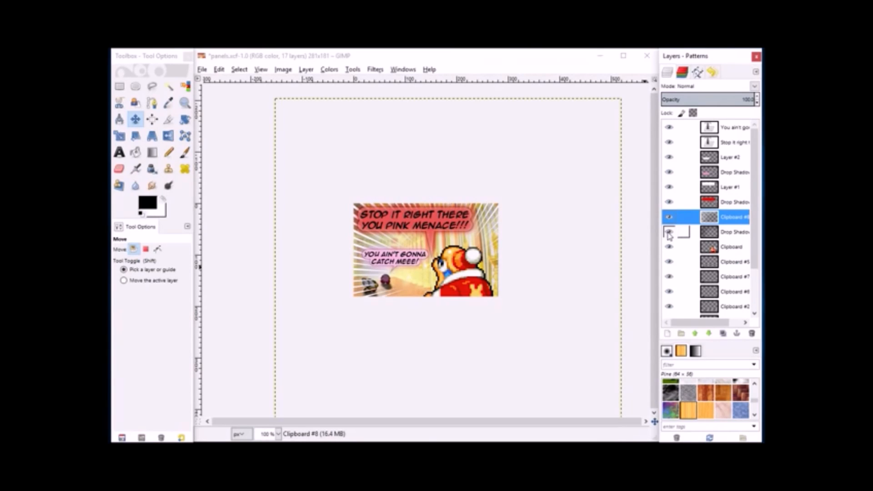
click(669, 233)
click(668, 233)
click(722, 232)
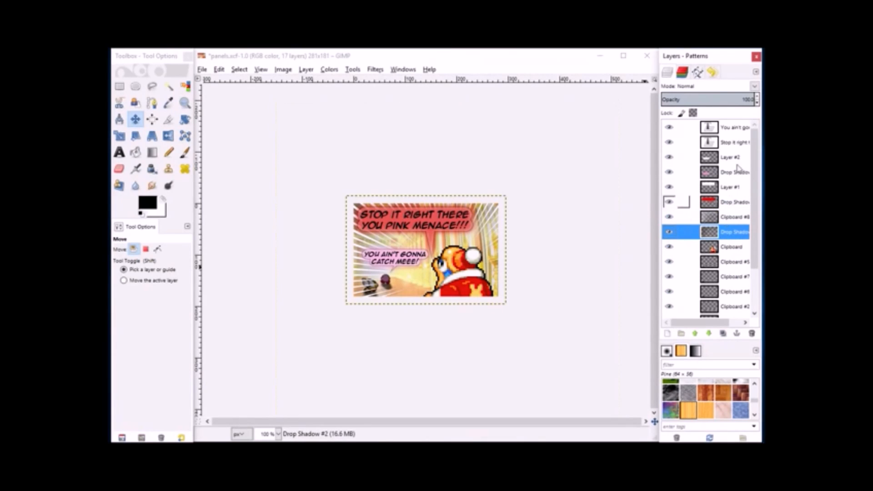
click(757, 105)
click(757, 104)
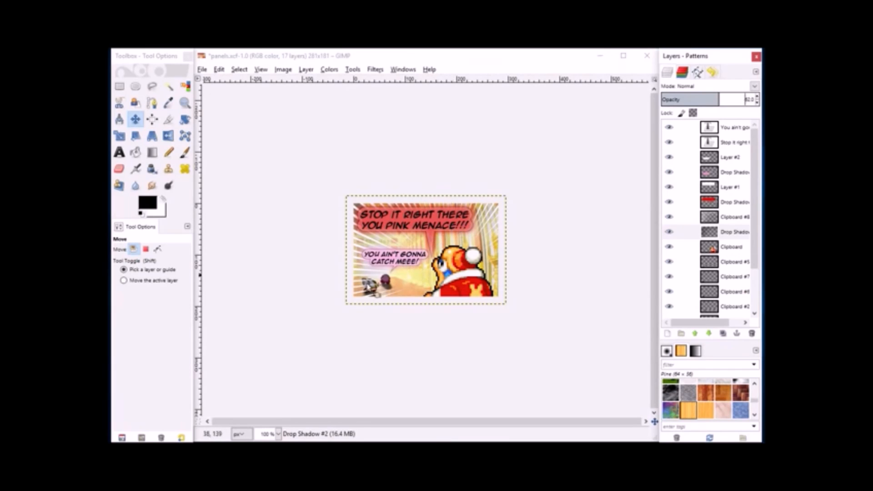
Switch to Chrome and look over the published Kirby's Quest 112 comic page, from its panels to its credit line
click(245, 433)
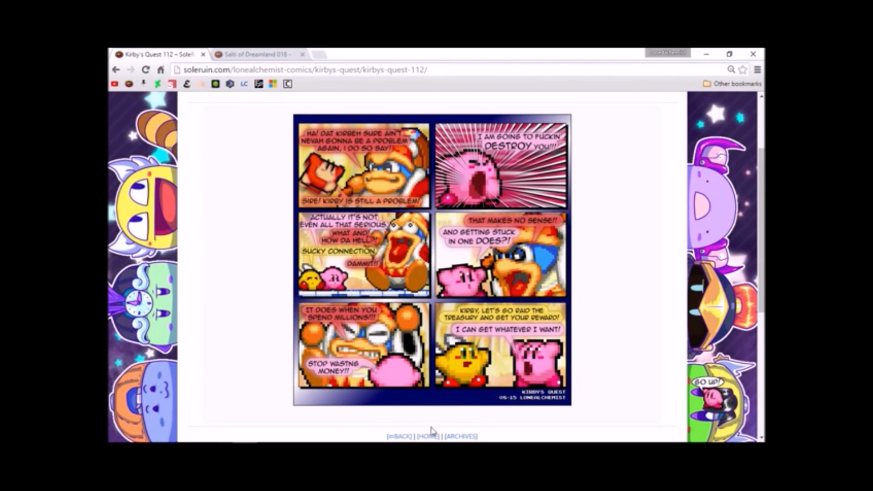
scroll(463, 313, down, 1)
scroll(464, 312, up, 3)
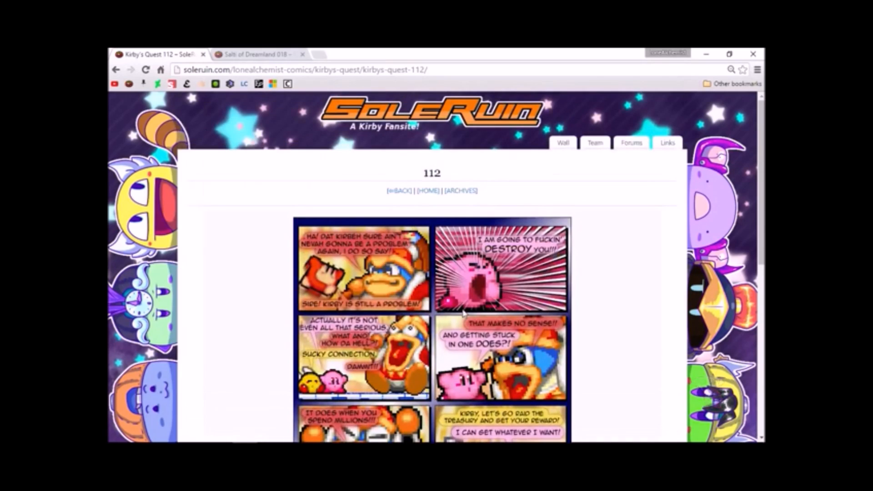
scroll(464, 313, down, 8)
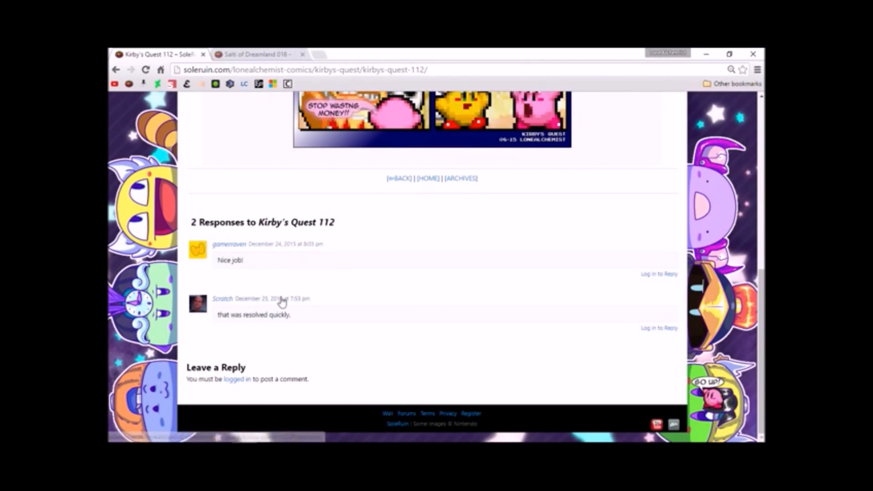
scroll(278, 309, up, 10)
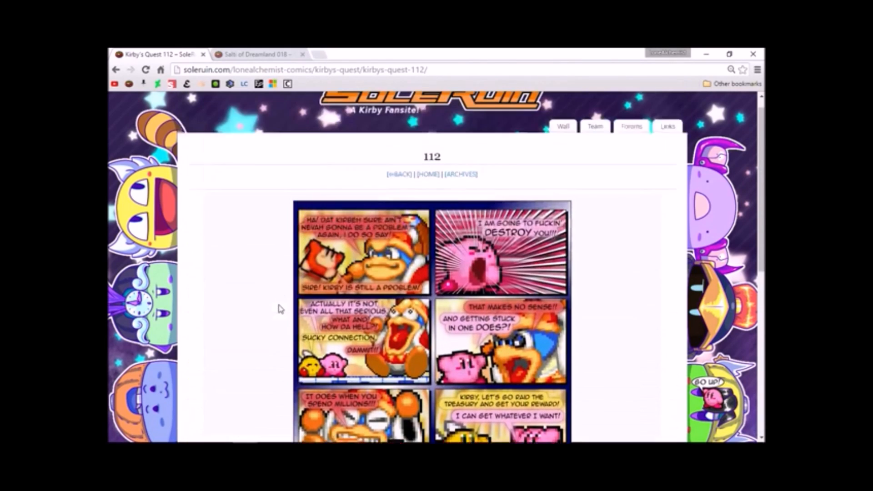
scroll(280, 308, down, 4)
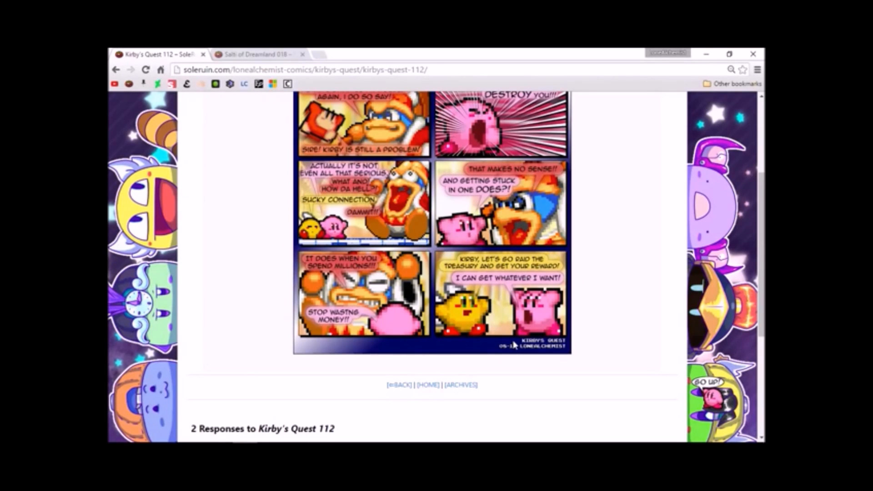
scroll(514, 345, up, 2)
scroll(514, 345, down, 2)
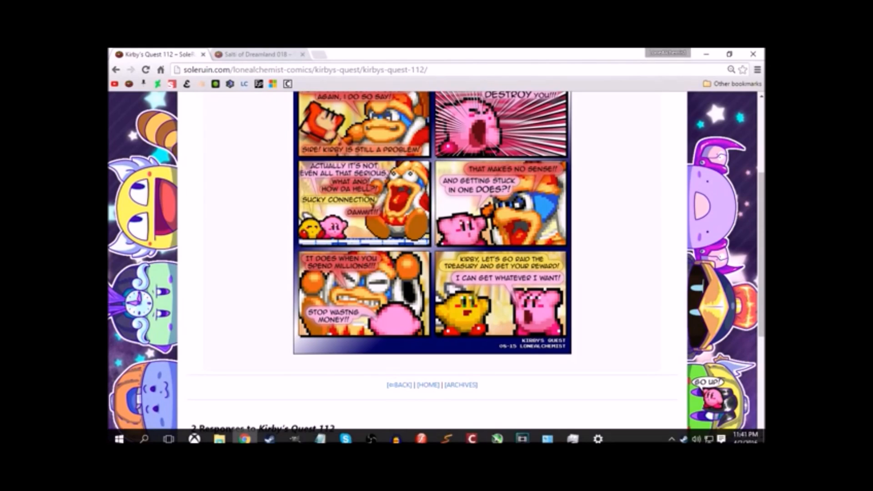
mouse_move(329, 439)
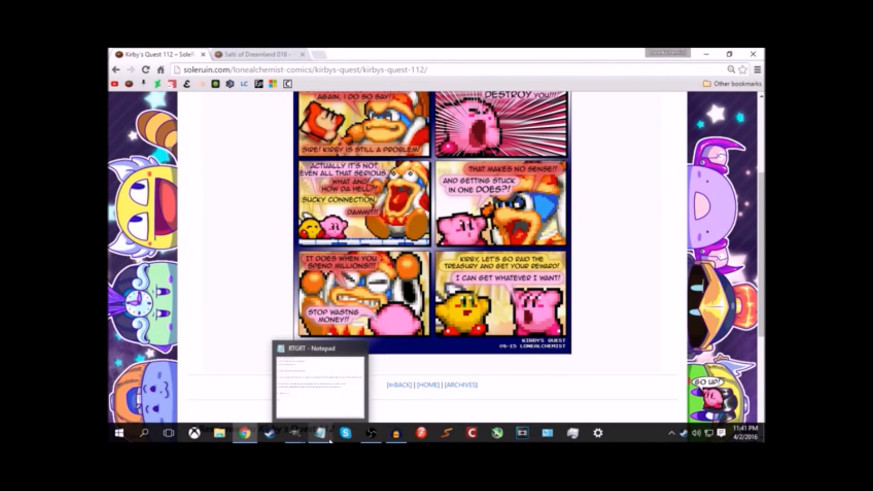